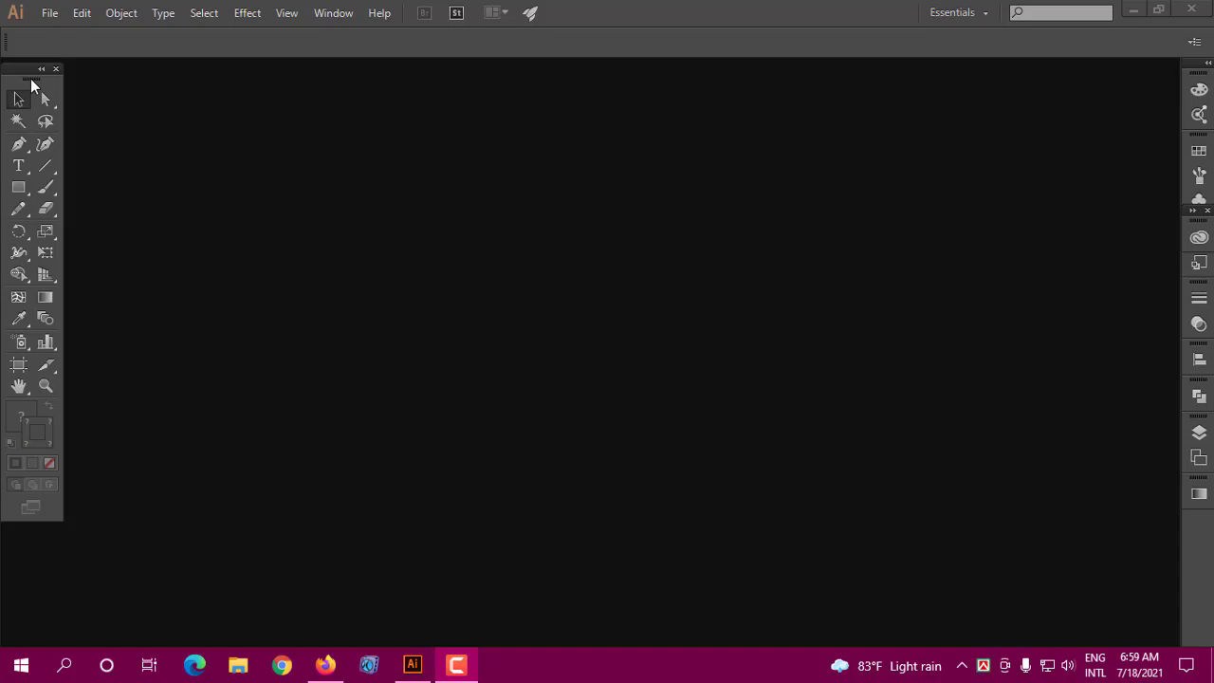
Step: Focus Illustrator and open and close the type tools flyout in the toolbar
{"action": "left_click", "coordinate": [21, 168]}
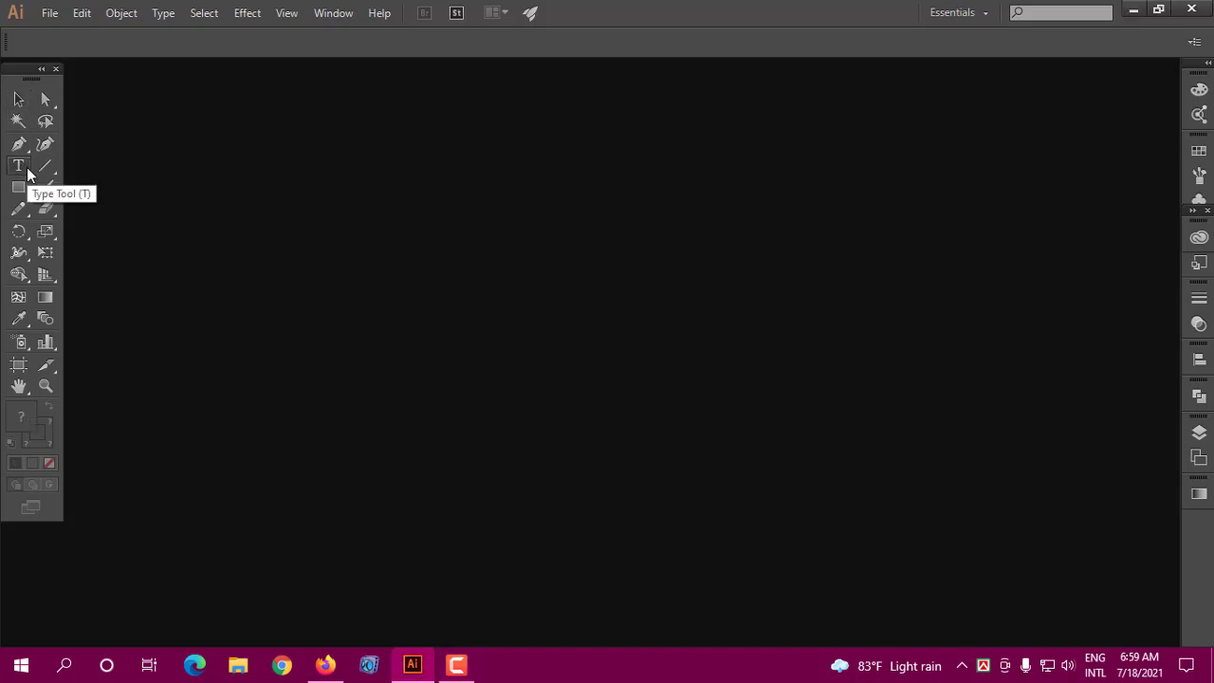
{"action": "left_click", "coordinate": [19, 168]}
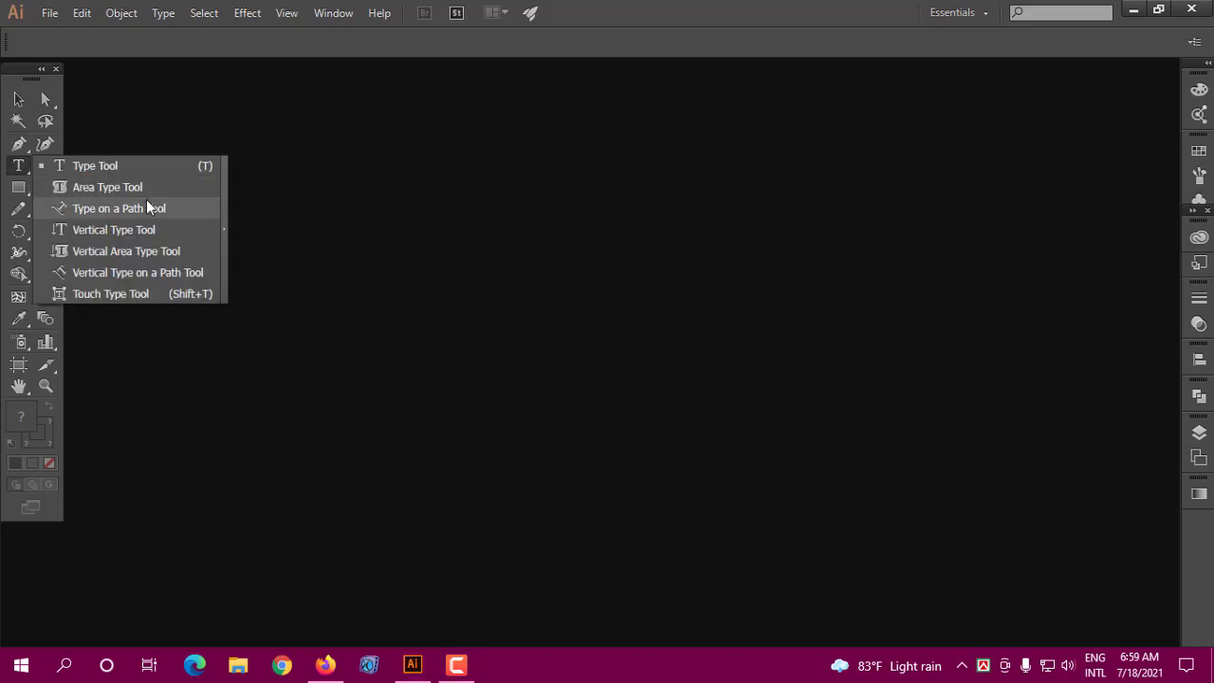
{"action": "left_click", "coordinate": [18, 166]}
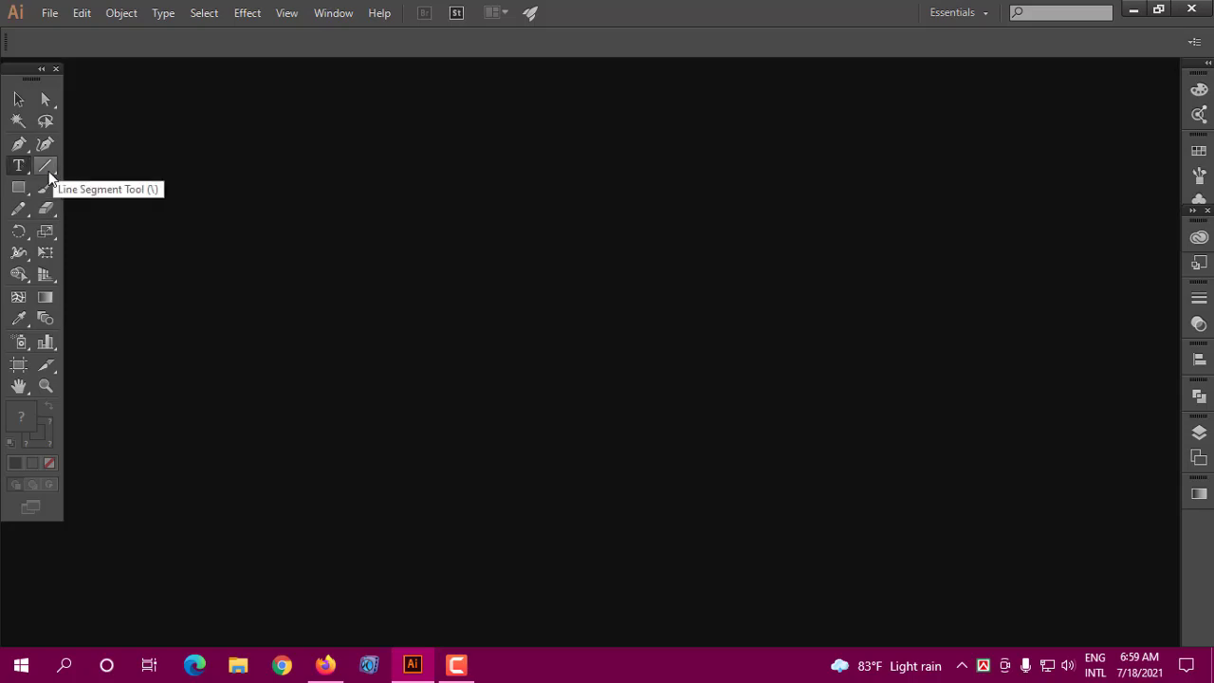
{"action": "left_click", "coordinate": [19, 209]}
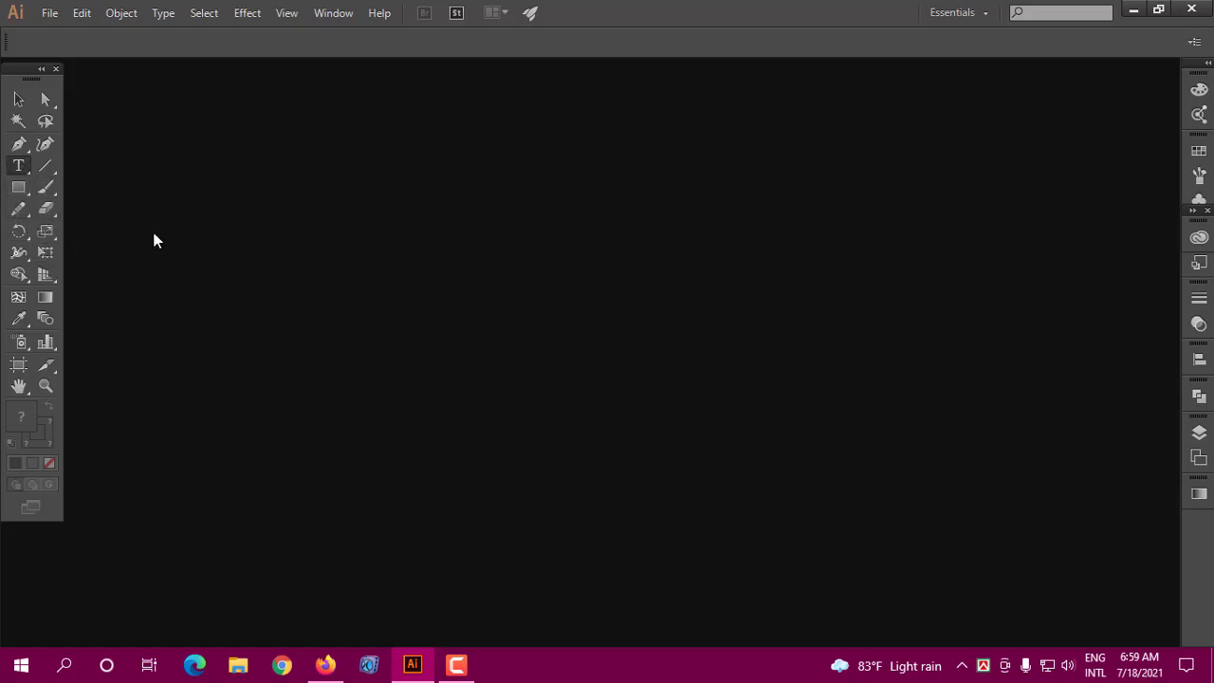
Step: Create a new document with width 1280 pt and height 792 pt
{"action": "left_click", "coordinate": [50, 12]}
{"action": "left_click", "coordinate": [82, 34]}
{"action": "left_click", "coordinate": [459, 278]}
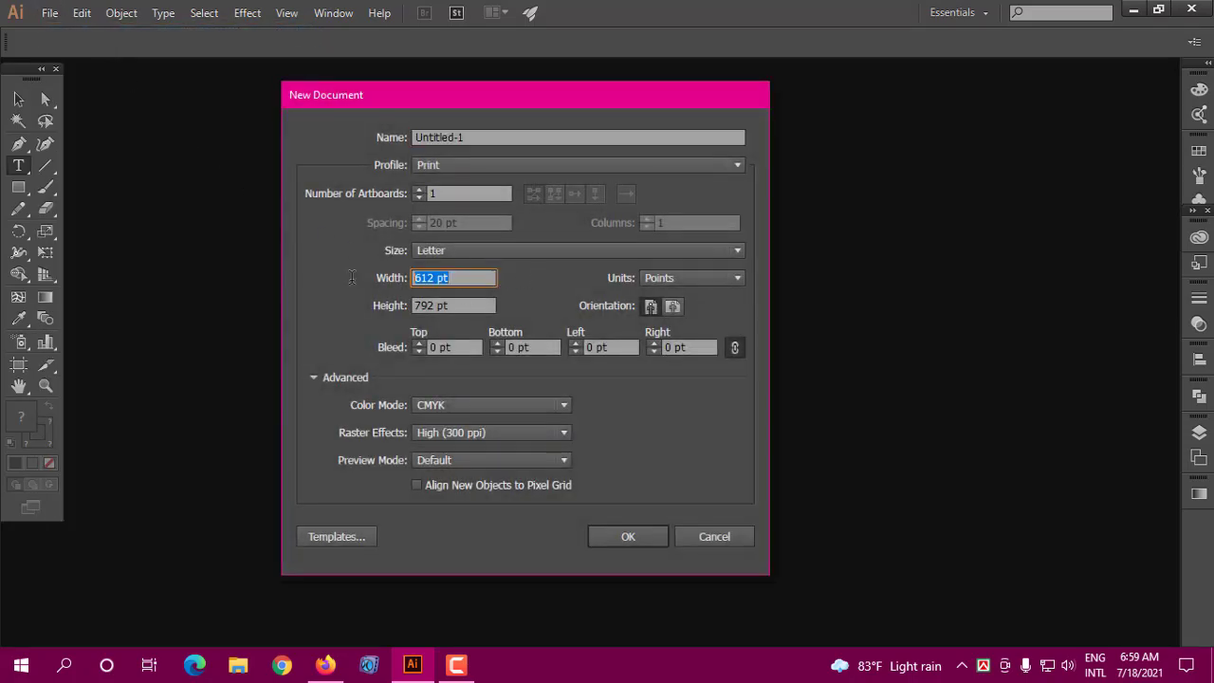
{"action": "type", "text": "1280"}
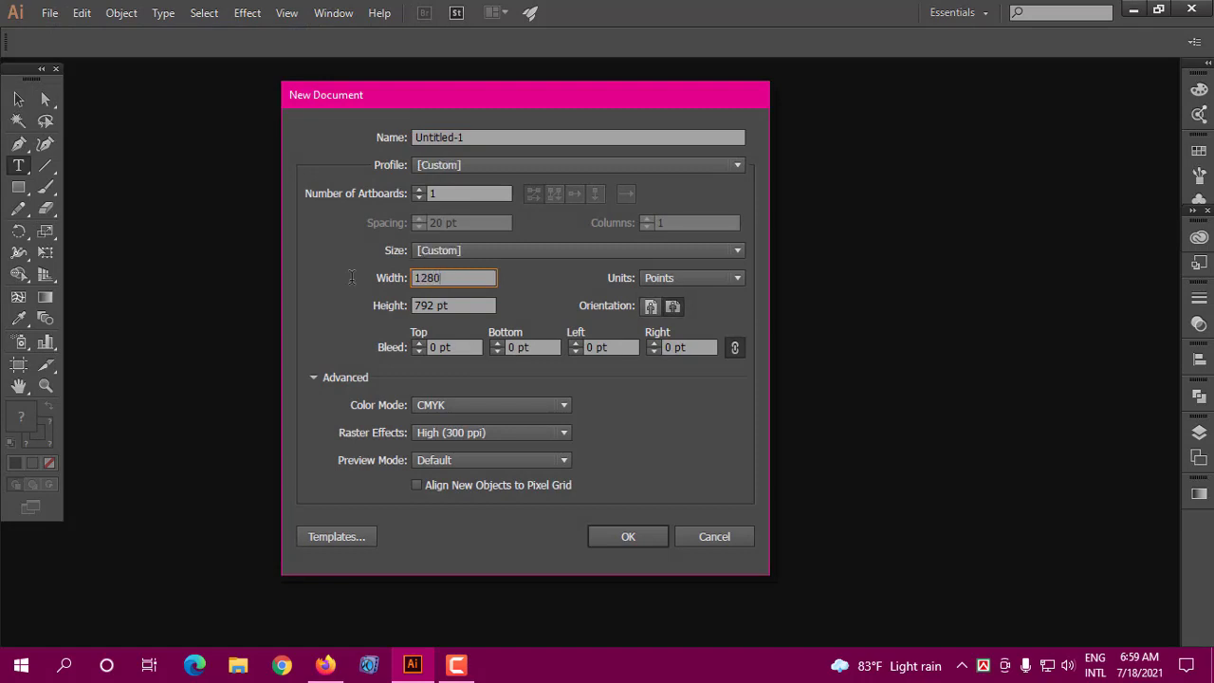
{"action": "left_click", "coordinate": [639, 536]}
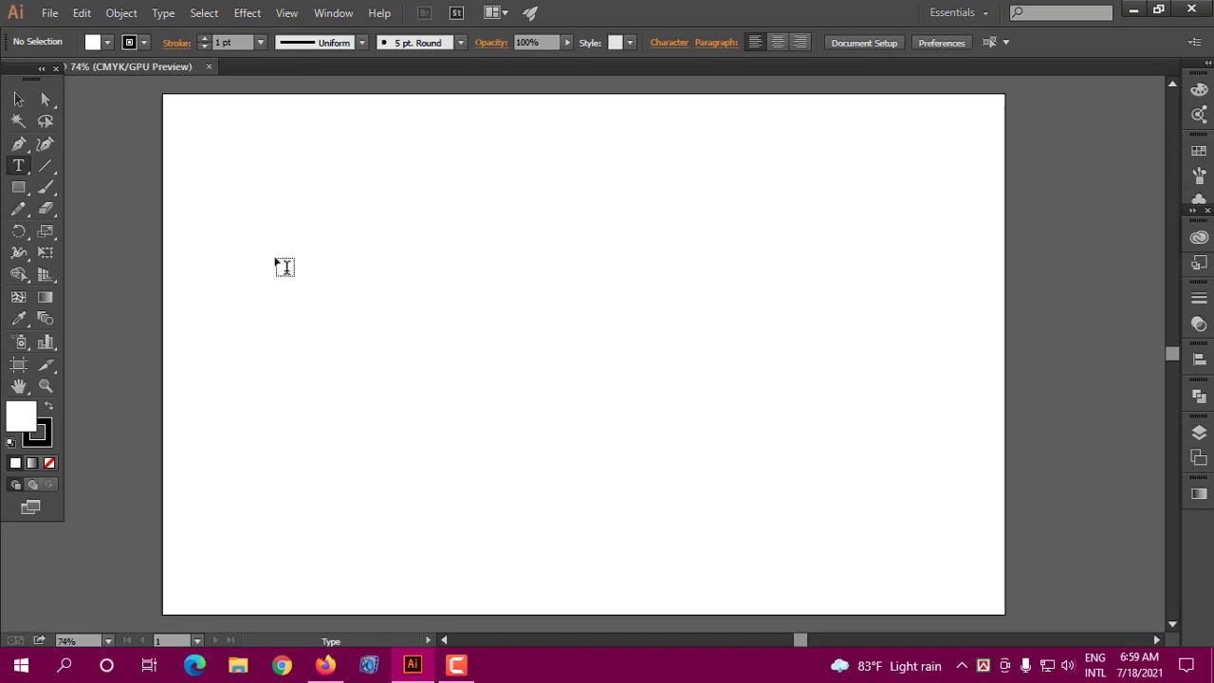
{"action": "left_click_drag", "start_coordinate": [18, 165], "coordinate": [104, 180]}
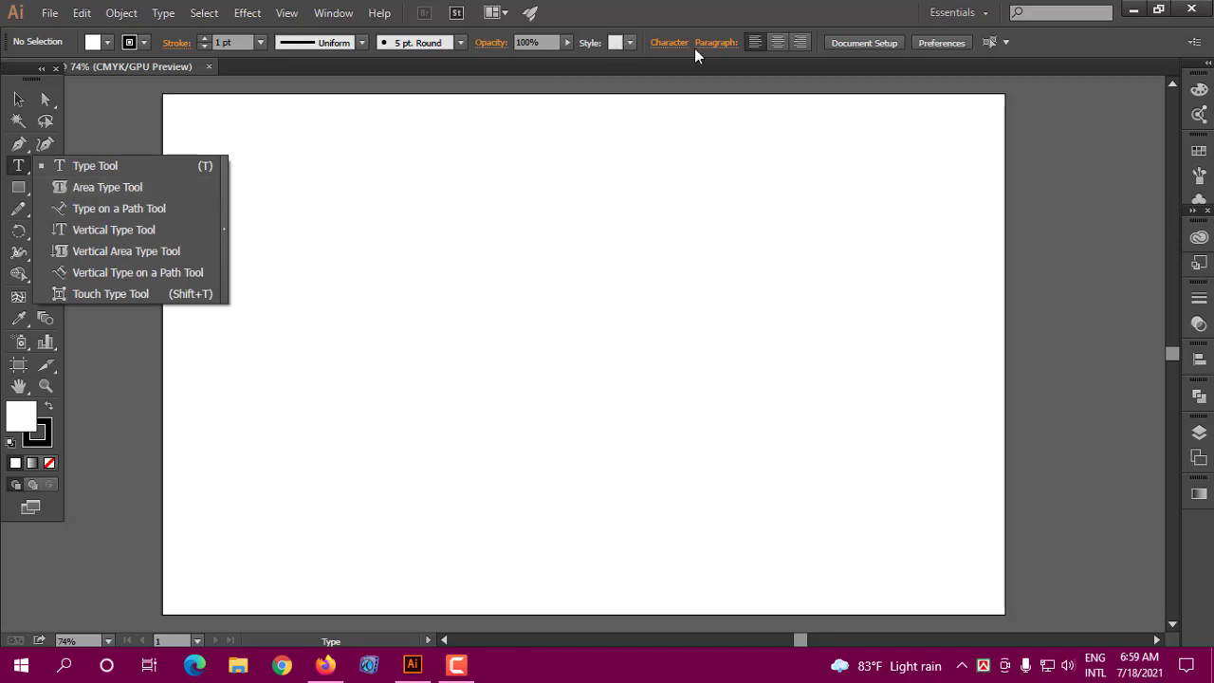
{"action": "left_click", "coordinate": [671, 43]}
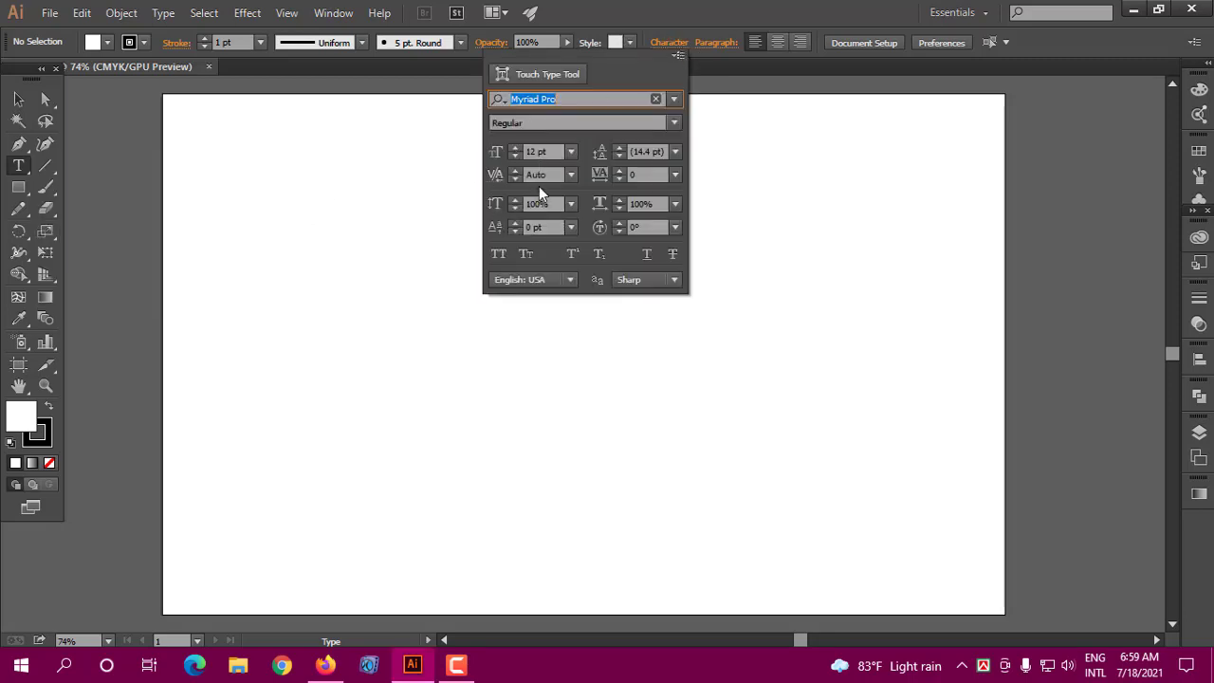
{"action": "left_click", "coordinate": [659, 44]}
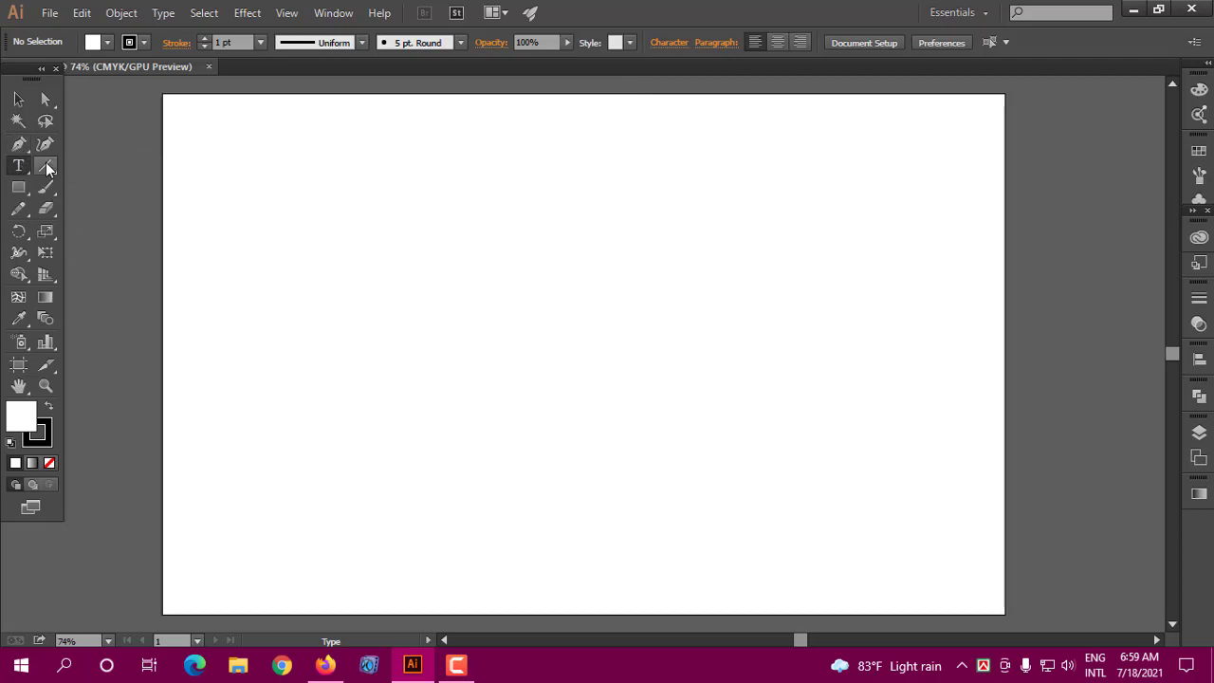
{"action": "left_click", "coordinate": [14, 171]}
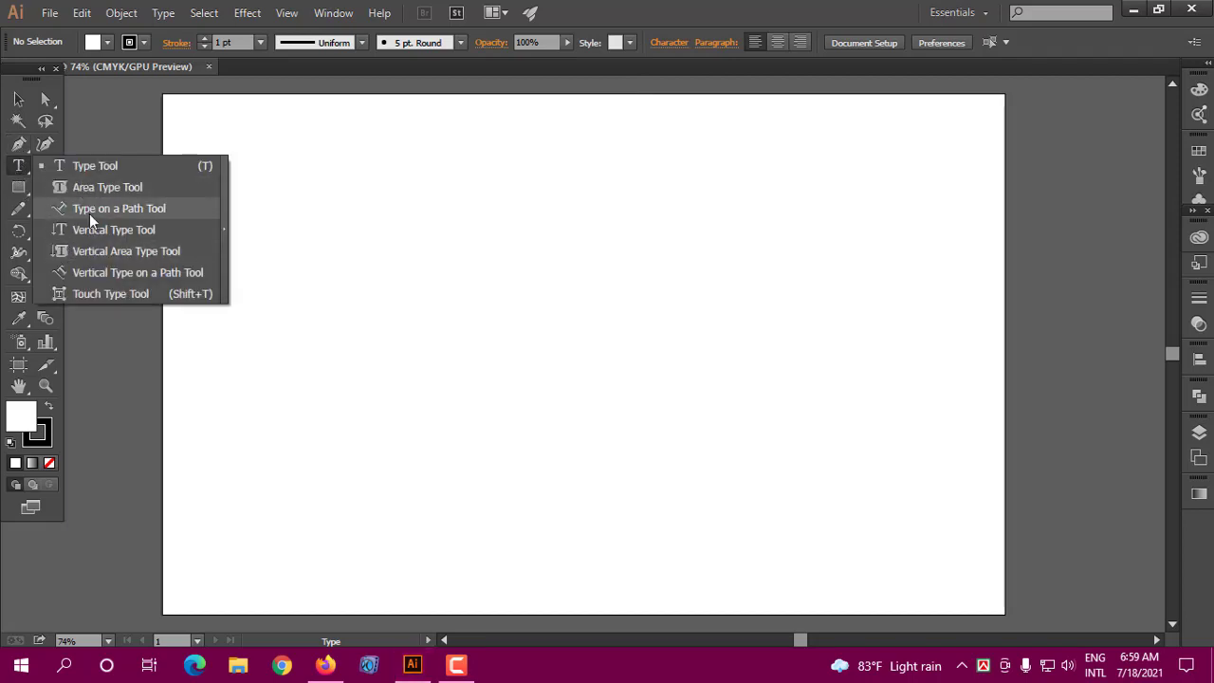
{"action": "left_click", "coordinate": [18, 166]}
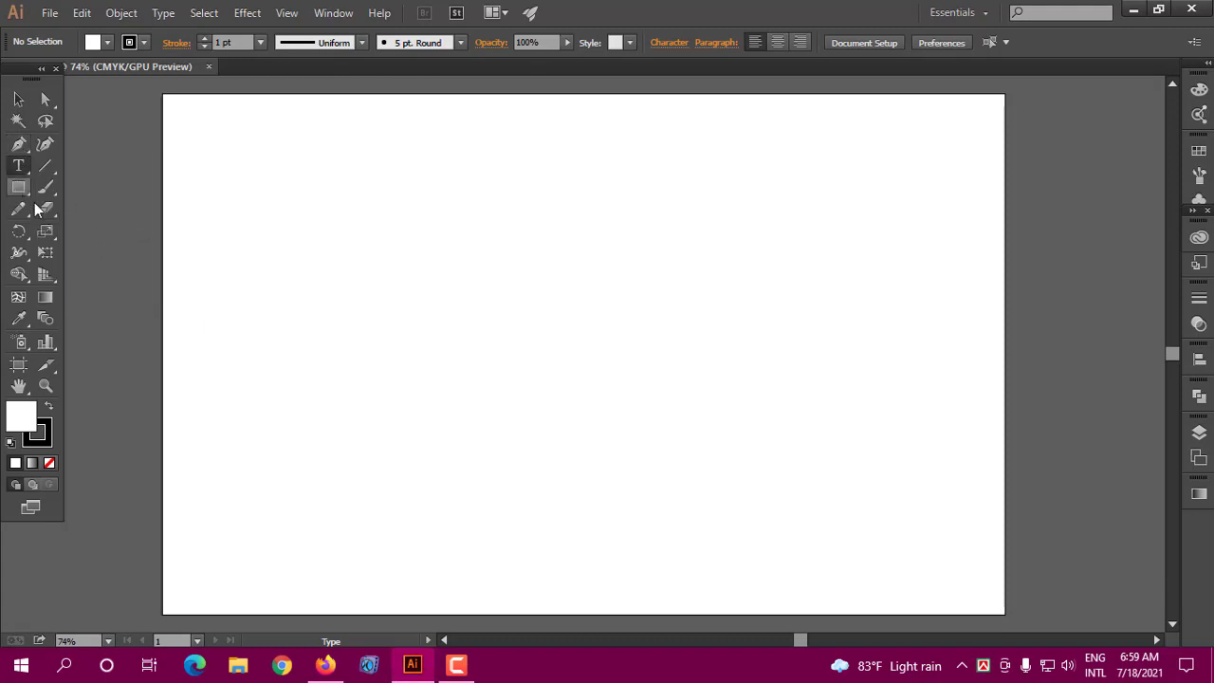
{"action": "left_click", "coordinate": [24, 171]}
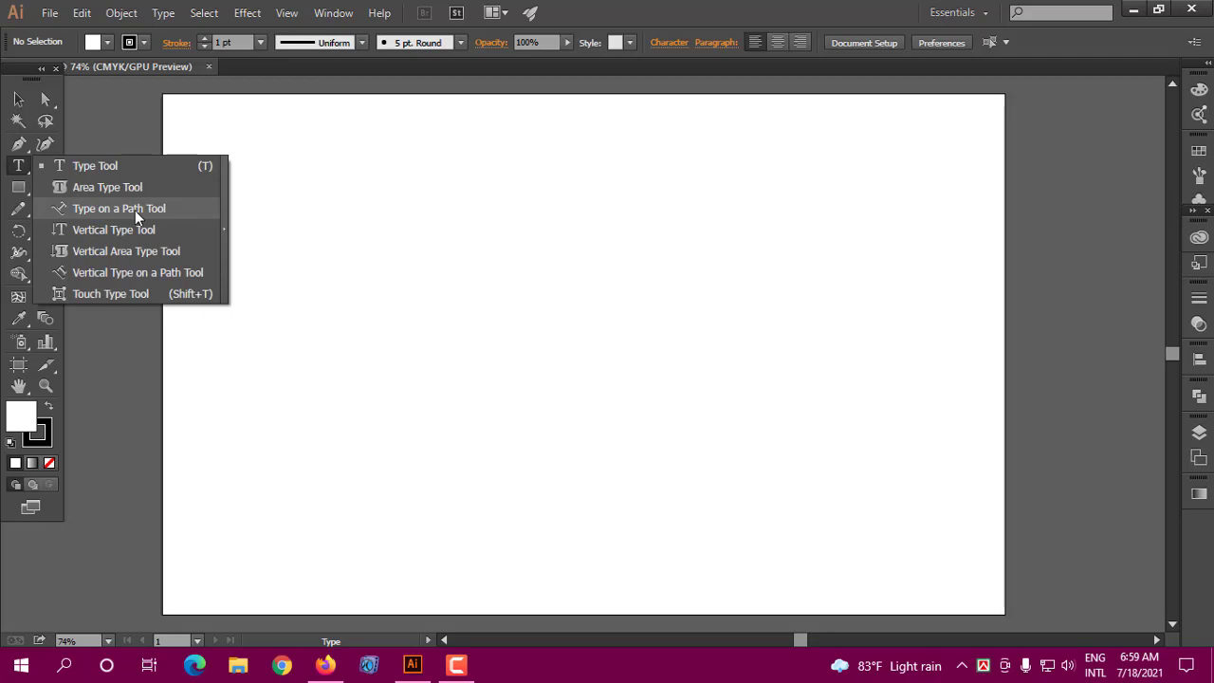
{"action": "left_click", "coordinate": [21, 169]}
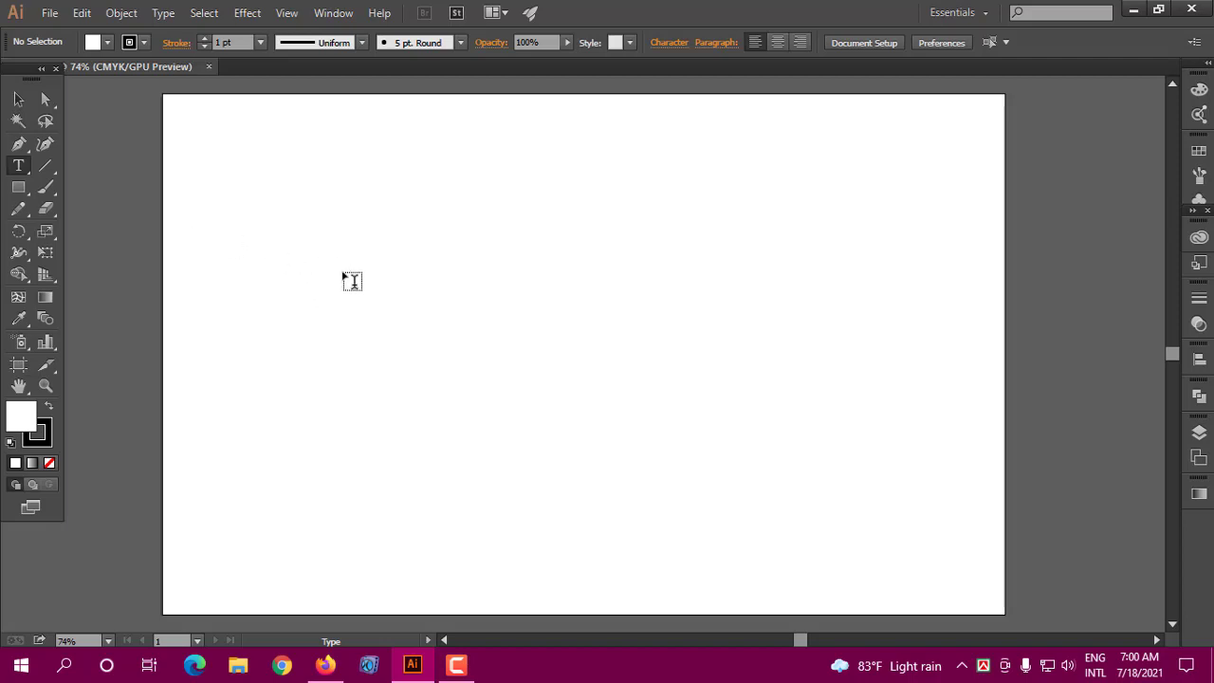
Step: Draw a three-point wavy path with the Pen tool across the upper artboard
{"action": "left_click", "coordinate": [19, 188]}
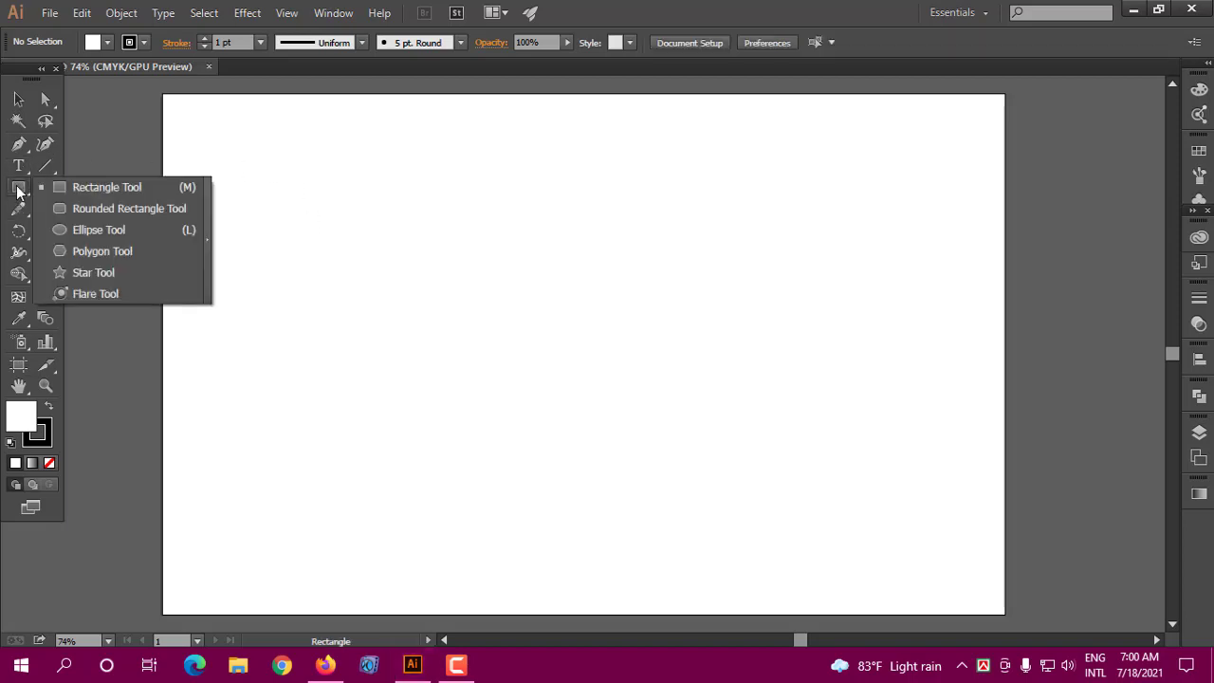
{"action": "left_click", "coordinate": [18, 165]}
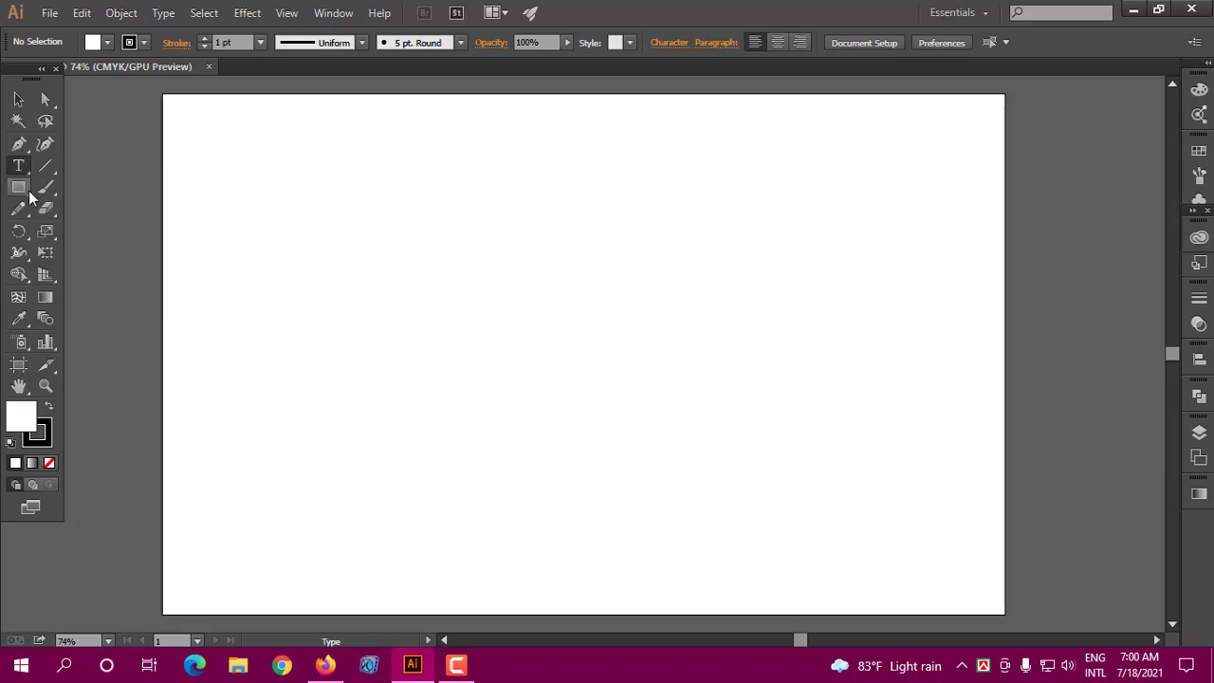
{"action": "left_click", "coordinate": [19, 143]}
{"action": "left_click", "coordinate": [311, 244]}
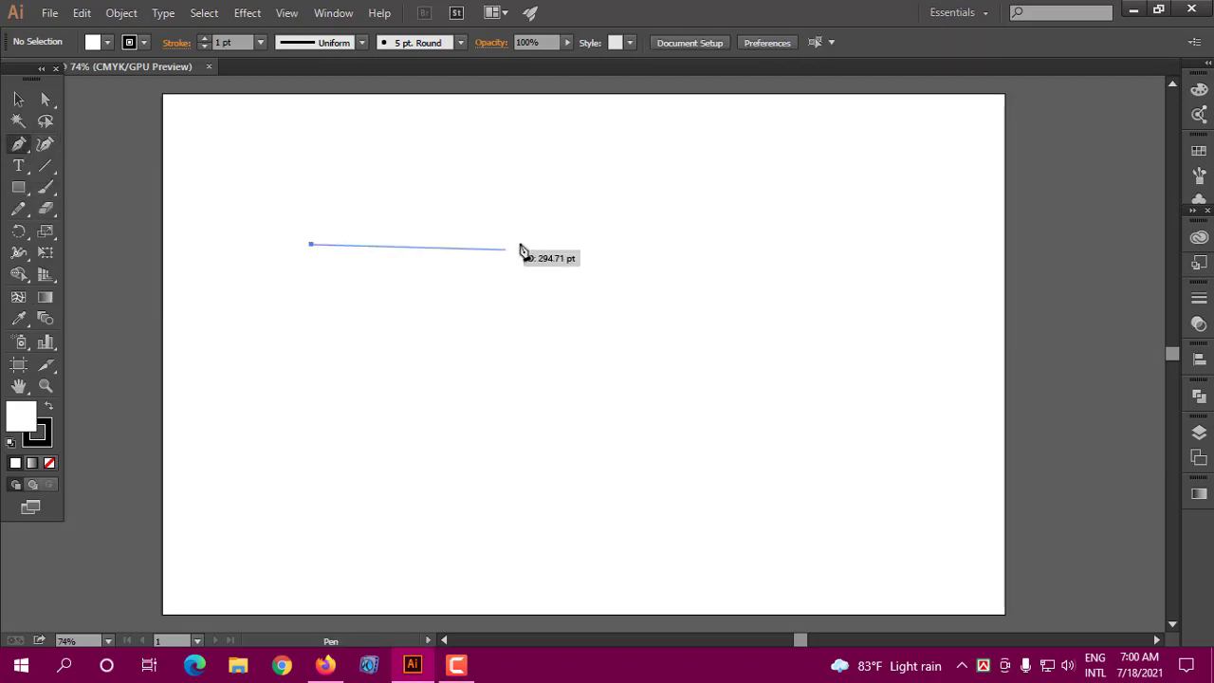
{"action": "left_click_drag", "start_coordinate": [510, 246], "coordinate": [627, 303]}
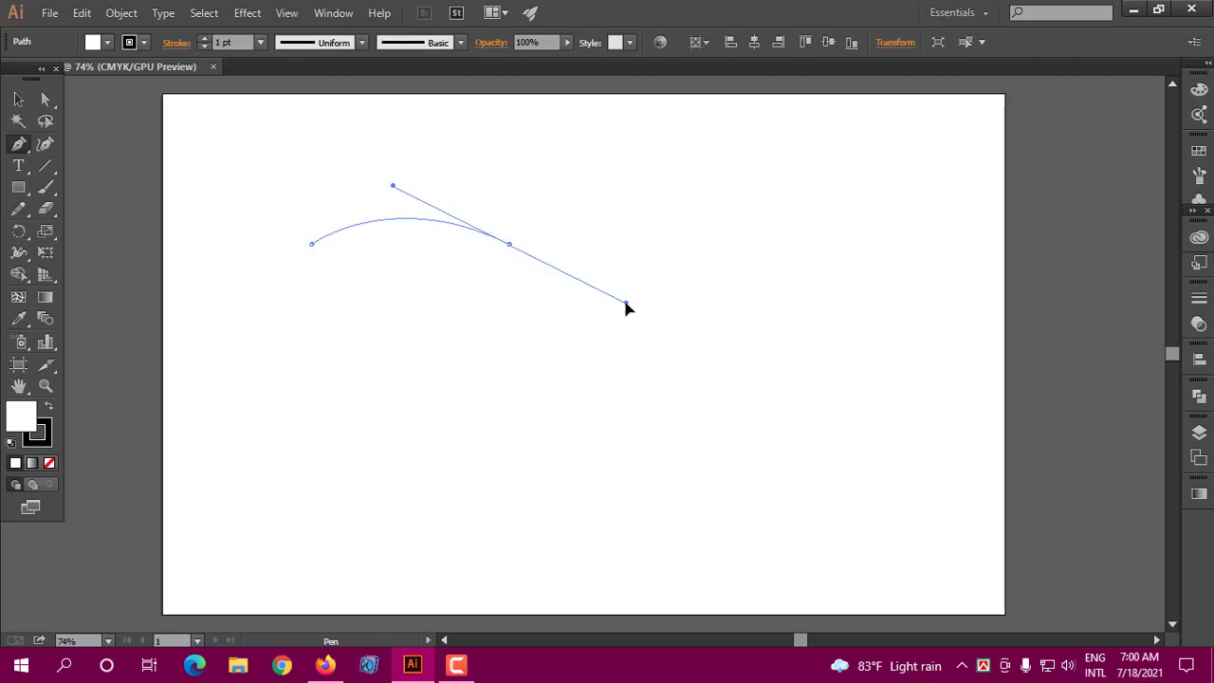
{"action": "left_click", "coordinate": [718, 205]}
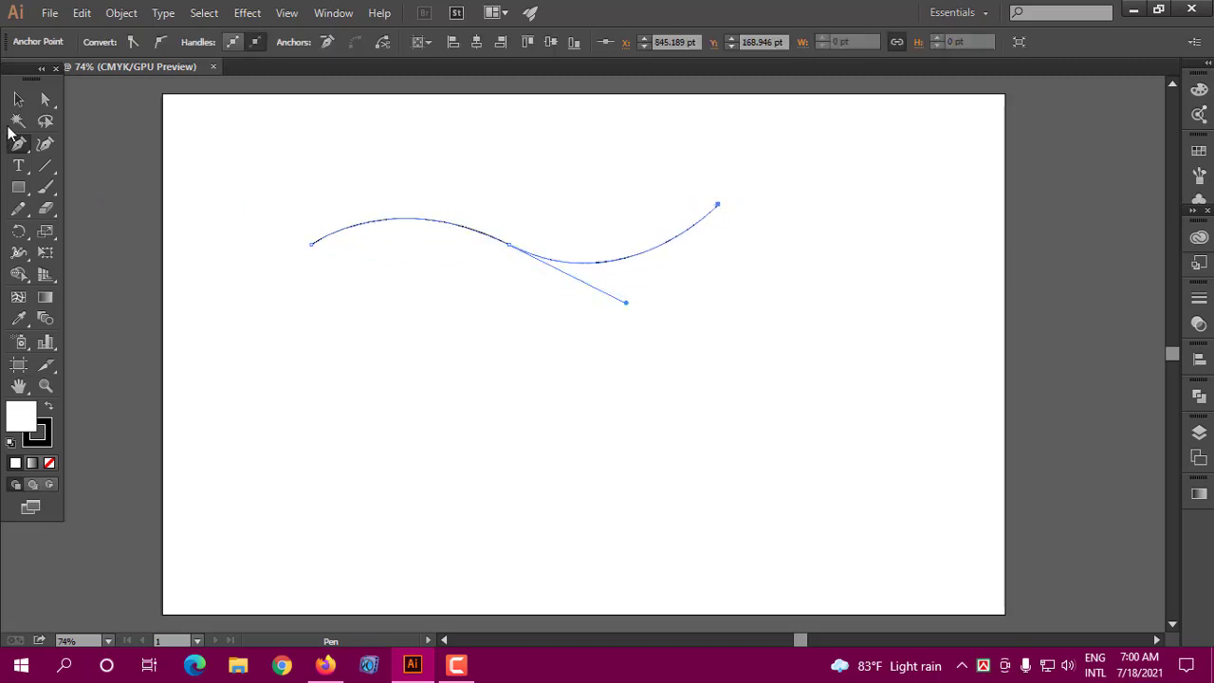
{"action": "left_click", "coordinate": [18, 99]}
Step: Set the wave path's fill to None and move it slightly lower
{"action": "left_click", "coordinate": [603, 273]}
{"action": "left_click", "coordinate": [593, 262]}
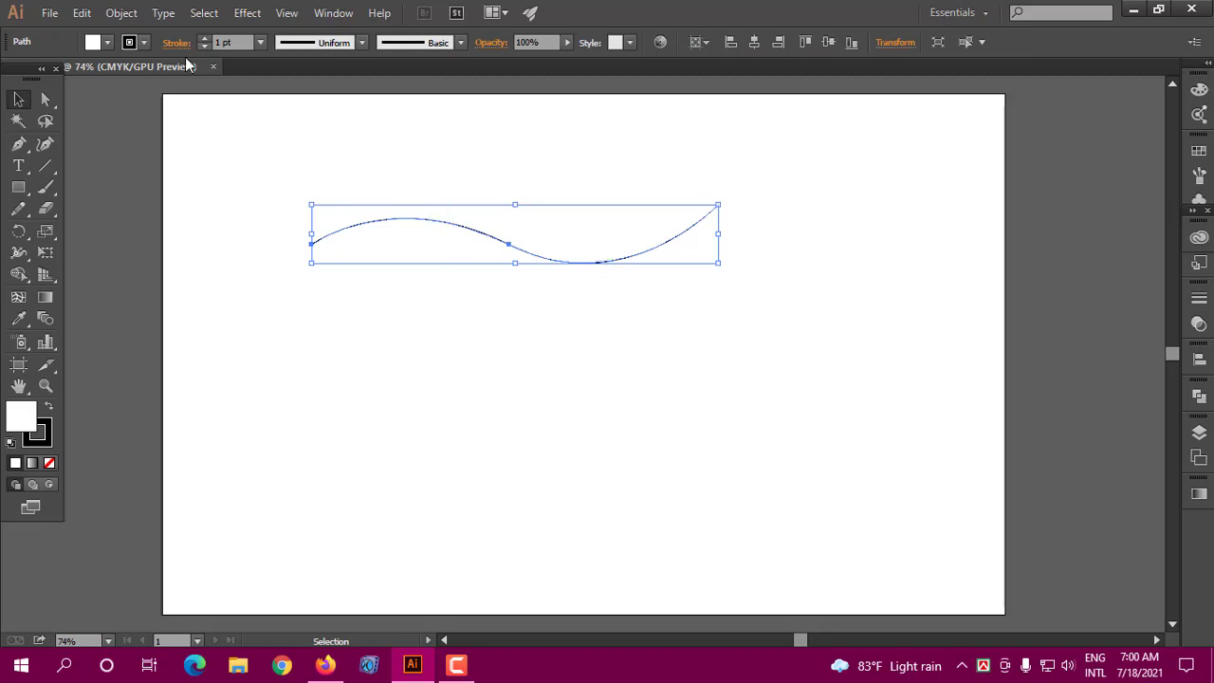
{"action": "left_click", "coordinate": [108, 42]}
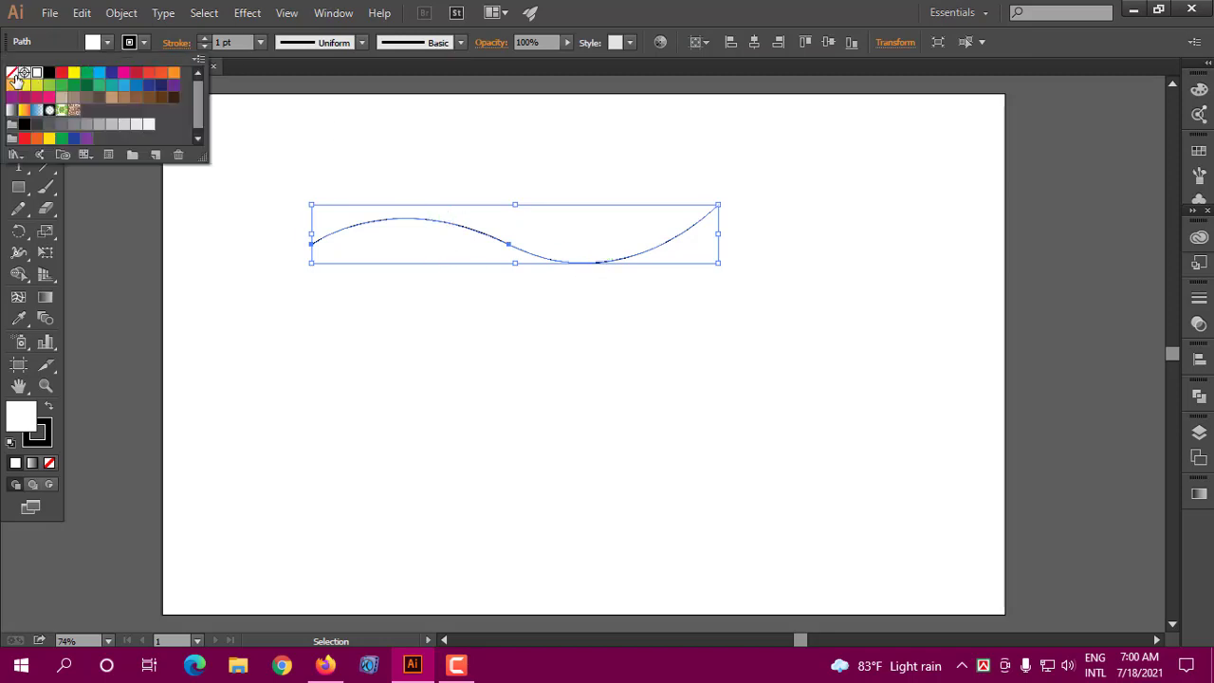
{"action": "left_click", "coordinate": [11, 72]}
{"action": "left_click", "coordinate": [533, 367]}
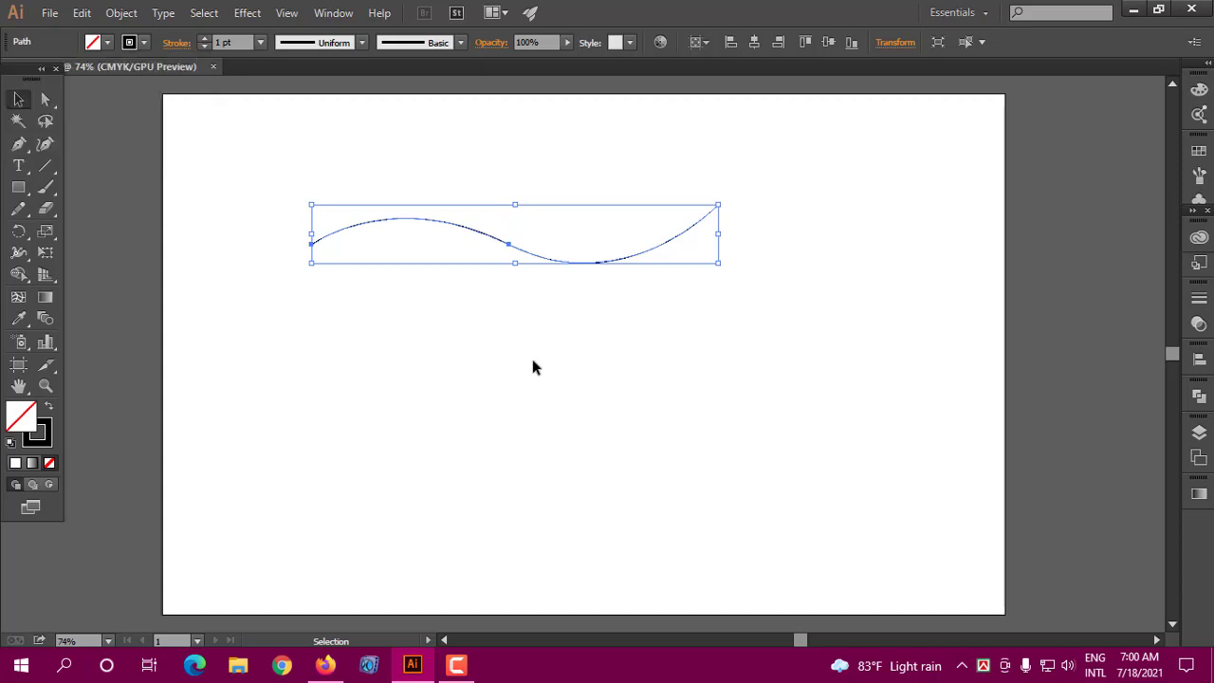
{"action": "left_click", "coordinate": [532, 367]}
{"action": "left_click_drag", "start_coordinate": [571, 263], "coordinate": [571, 313]}
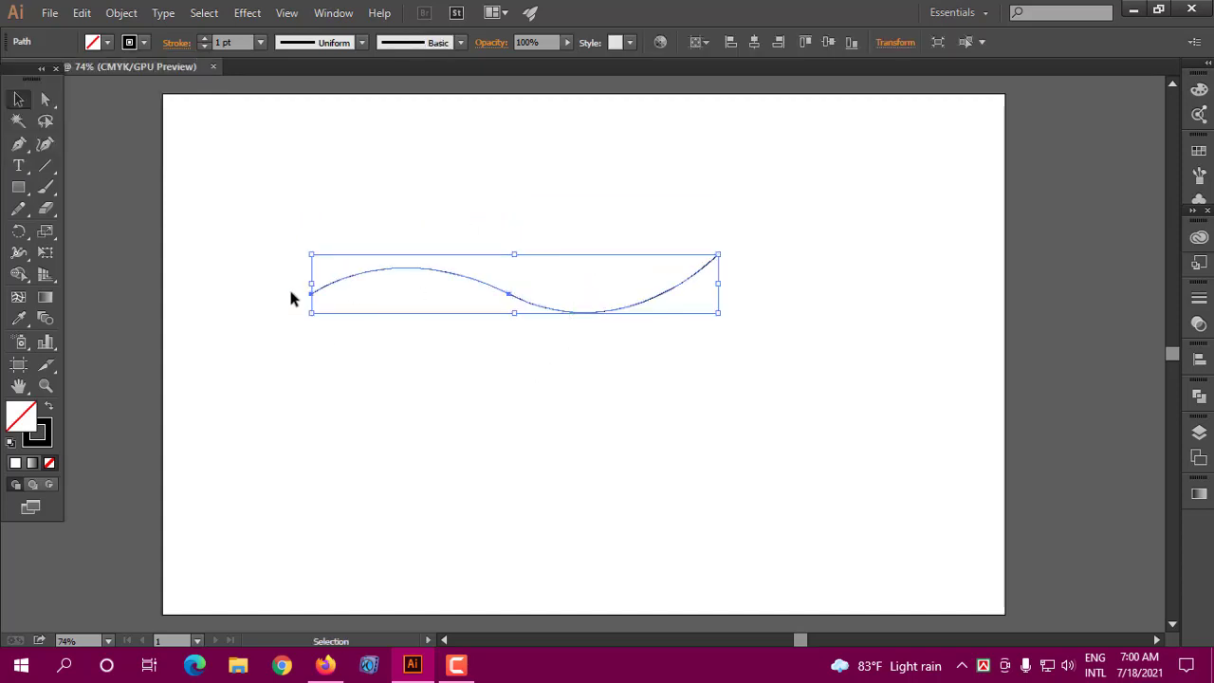
Step: Type 'fds' along the wave path from its left end with Type on a Path, then select it
{"action": "left_click", "coordinate": [18, 165]}
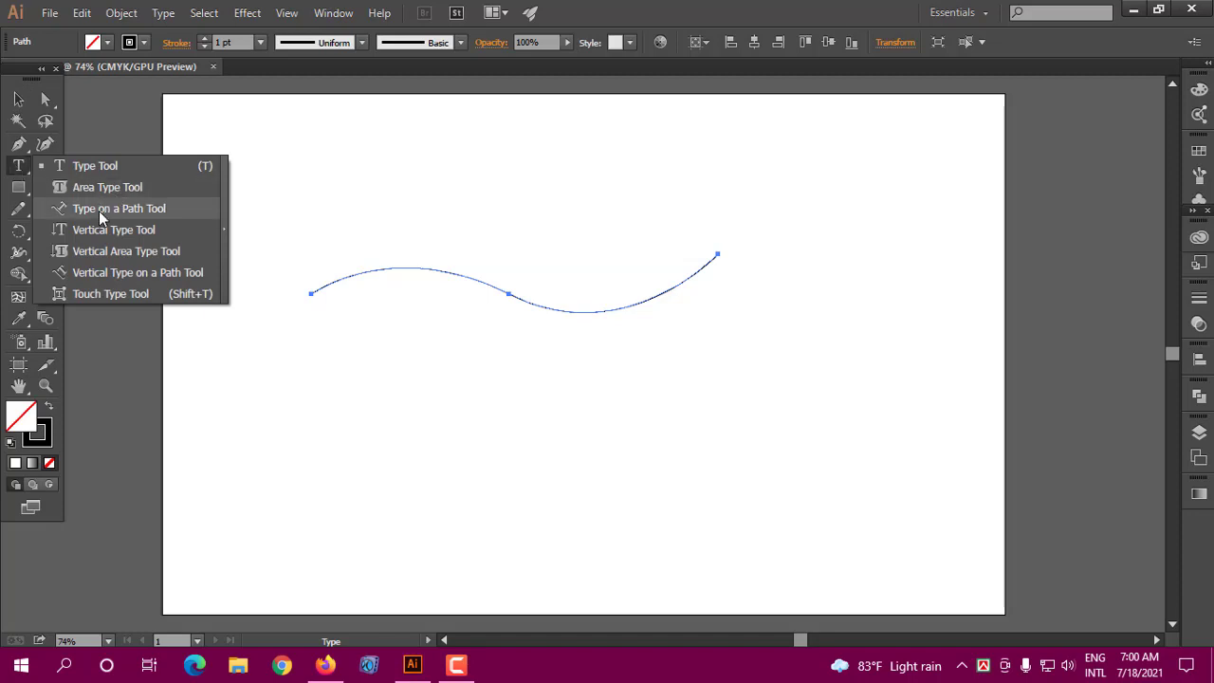
{"action": "left_click", "coordinate": [99, 209]}
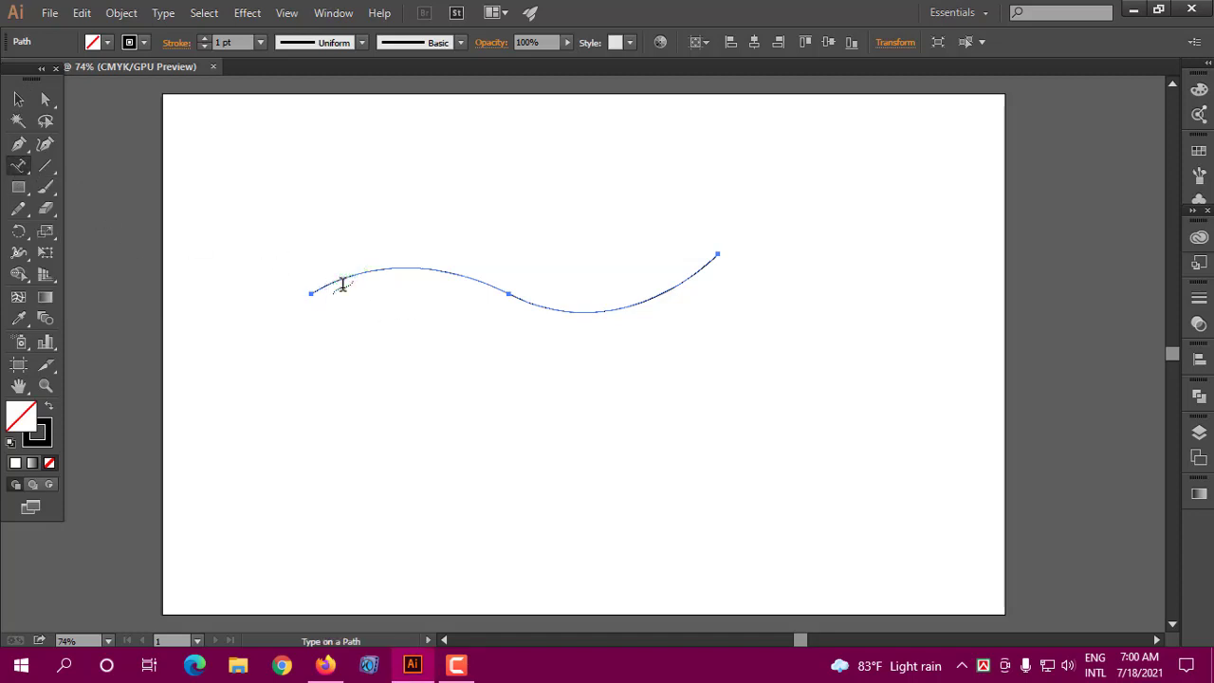
{"action": "left_click", "coordinate": [335, 280]}
{"action": "type", "text": "jkkfjd fkdjfkdk kl ksj"}
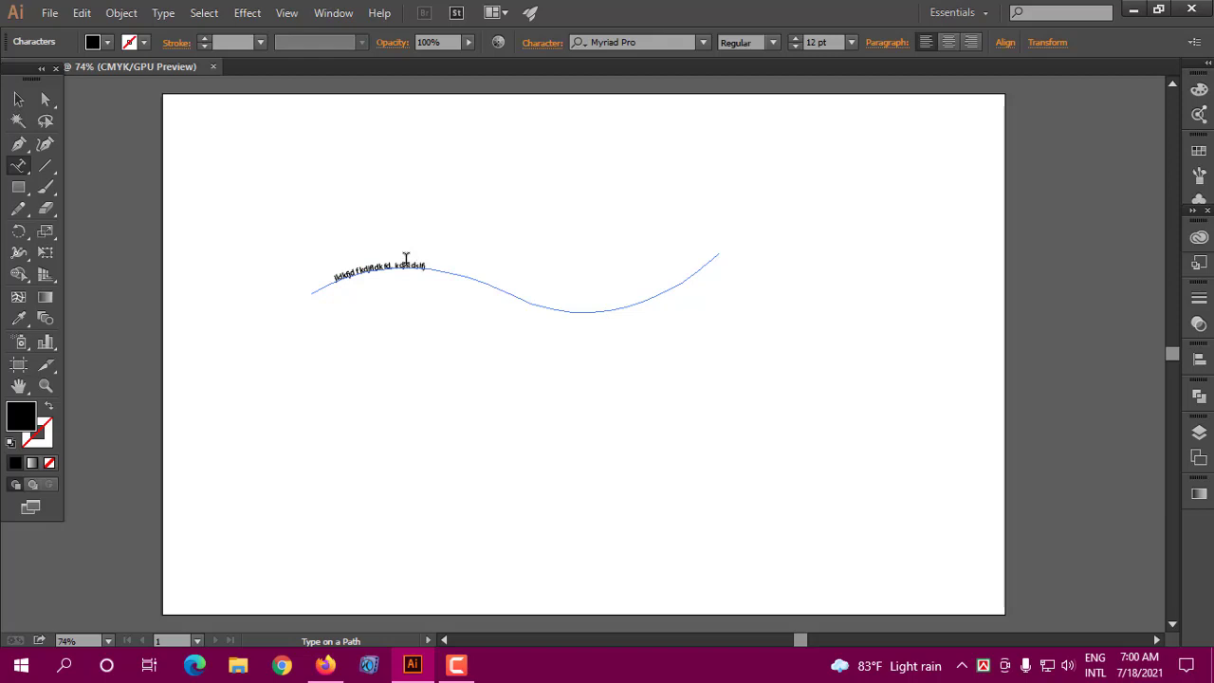
{"action": "type", "text": "fds"}
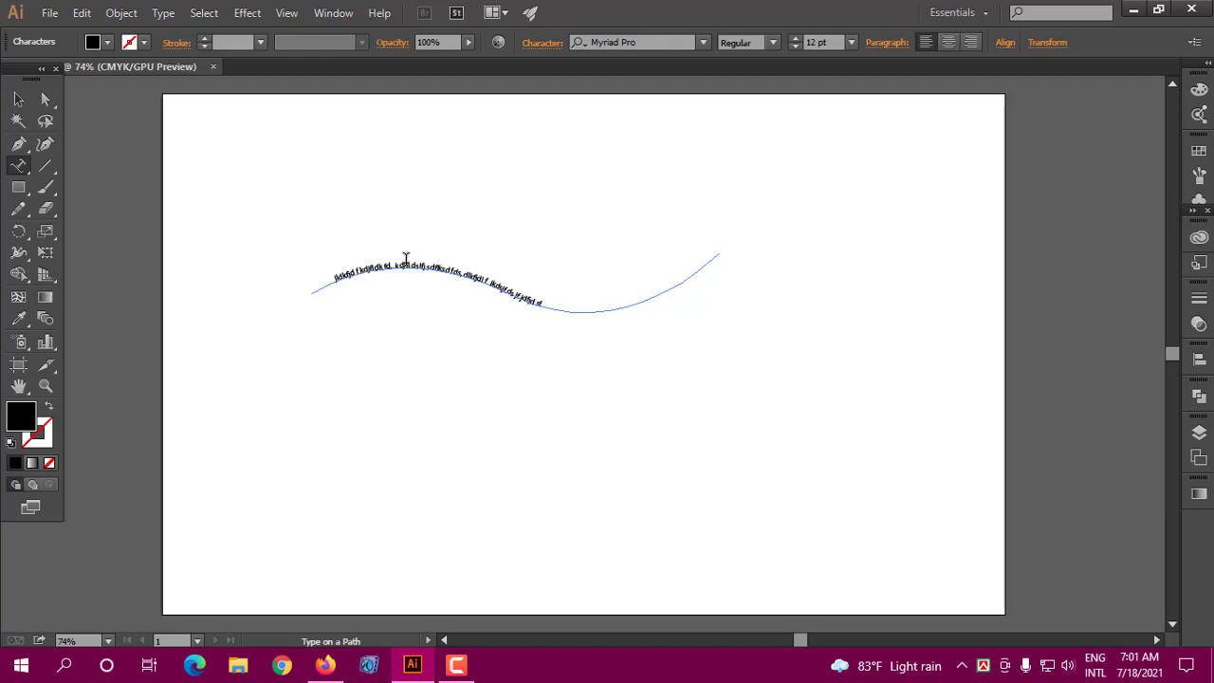
{"action": "mouse_move", "coordinate": [323, 273]}
{"action": "left_mouse_down"}
{"action": "mouse_move", "coordinate": [508, 296]}
{"action": "mouse_move", "coordinate": [545, 314]}
{"action": "left_mouse_up"}
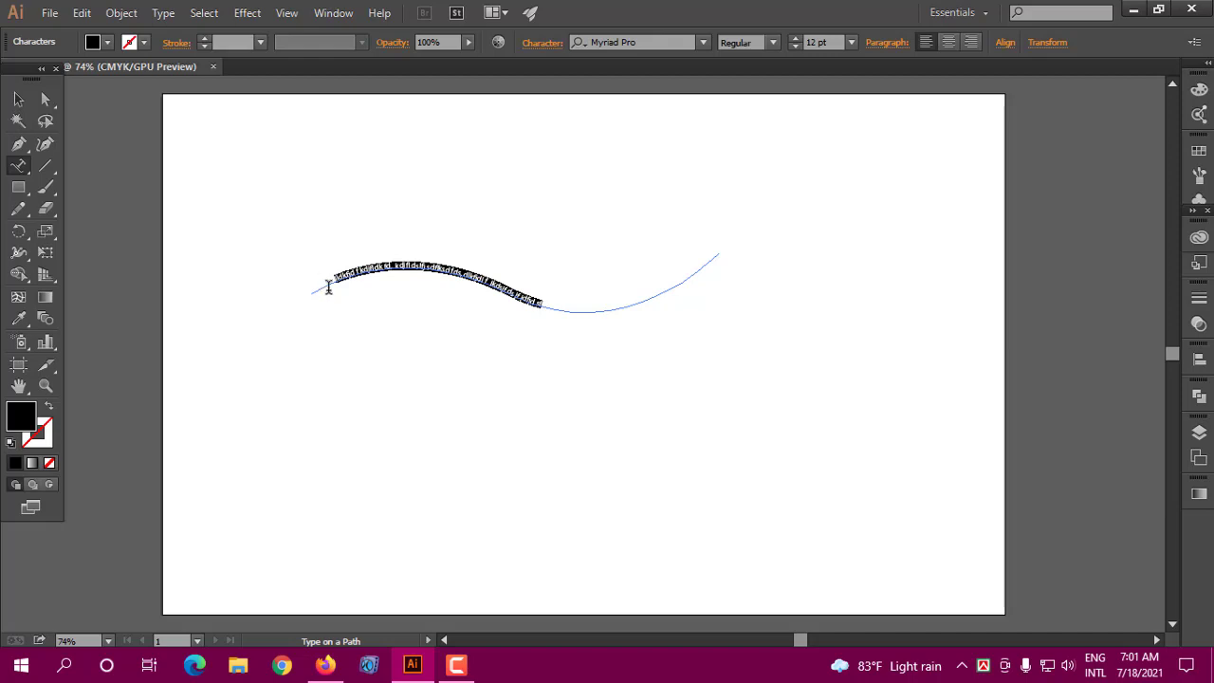
{"action": "scroll", "coordinate": [550, 76], "scroll_direction": "up", "scroll_amount": 2}
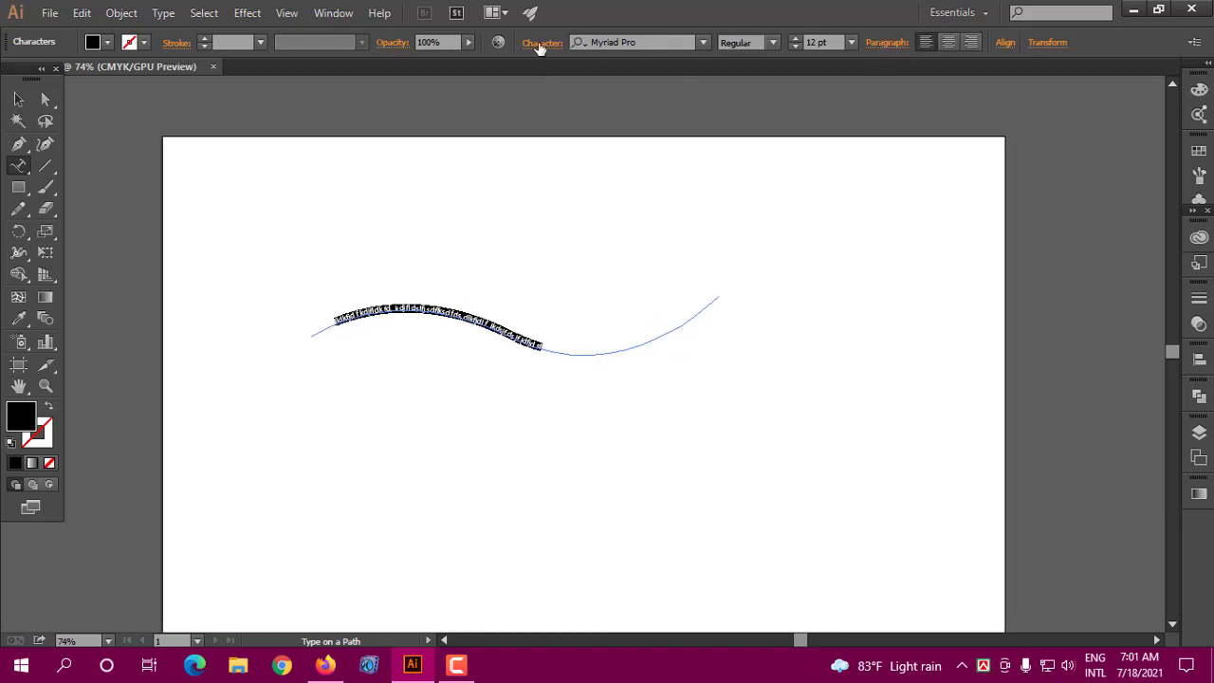
Step: Enlarge the wave text to 21 pt in the Character panel and drag it higher
{"action": "left_click", "coordinate": [540, 43]}
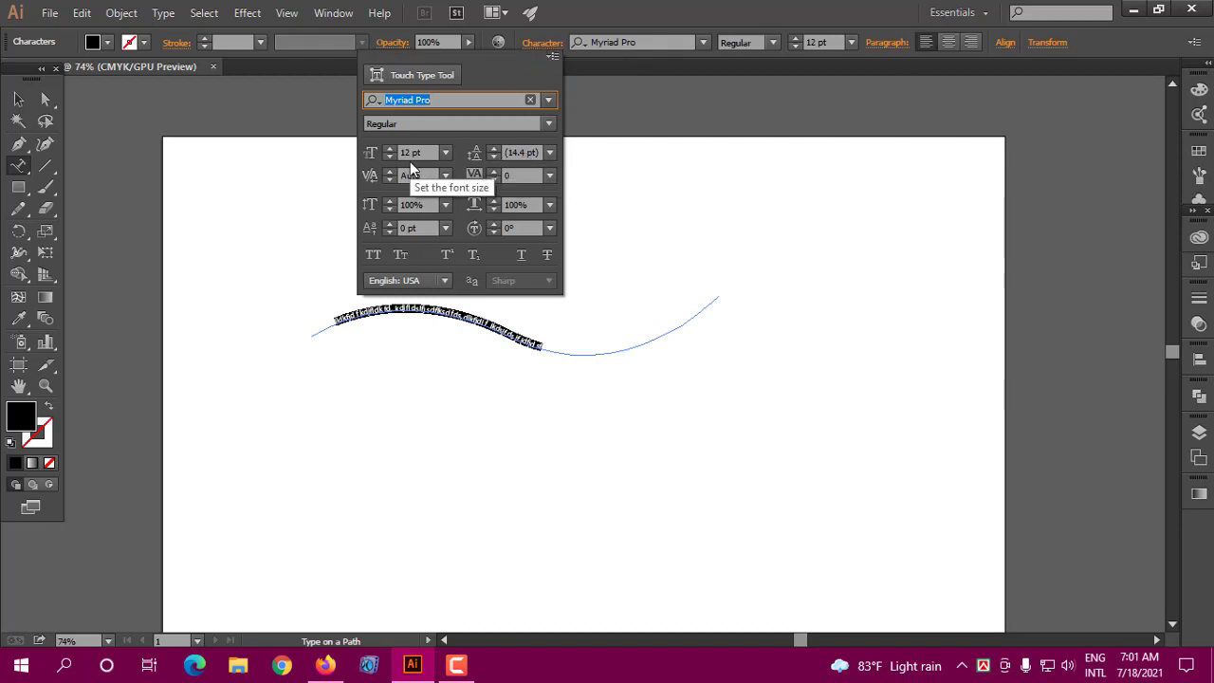
{"action": "left_click", "coordinate": [425, 152]}
{"action": "key", "text": "Up"}
{"action": "key", "text": "Up"}
{"action": "key", "text": "Up"}
{"action": "key", "text": "Up"}
{"action": "key", "text": "Up"}
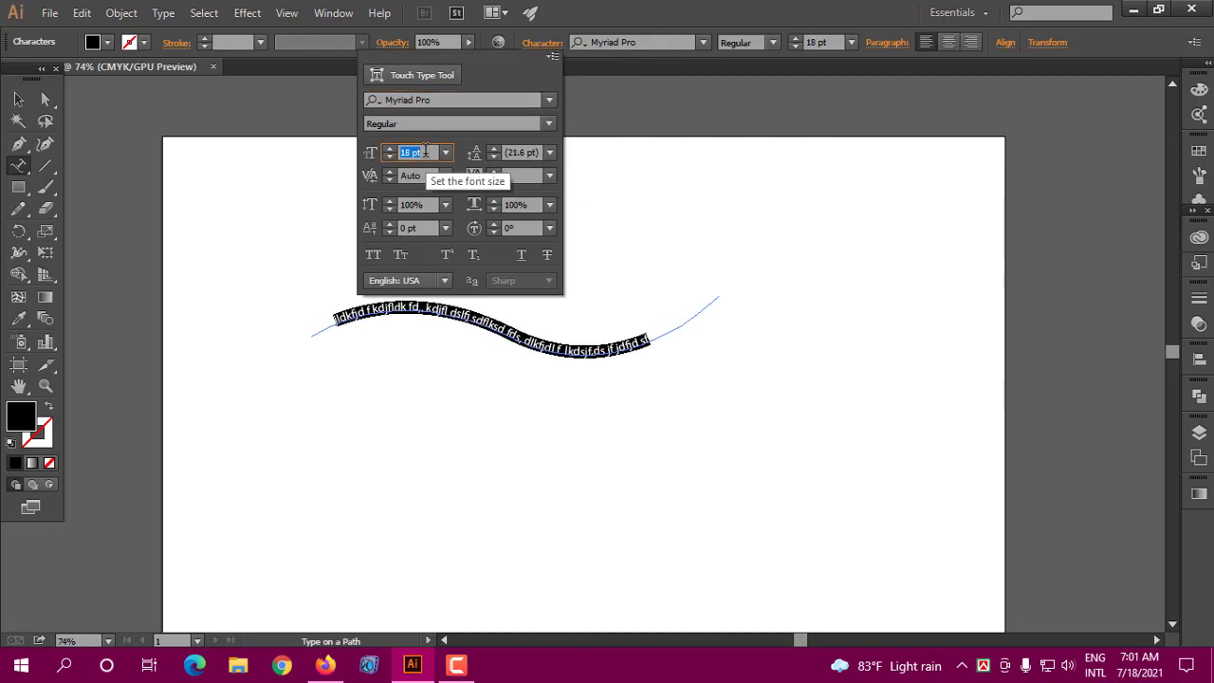
{"action": "key", "text": "Up"}
{"action": "key", "text": "Up"}
{"action": "key", "text": "Up"}
{"action": "key", "text": "Up"}
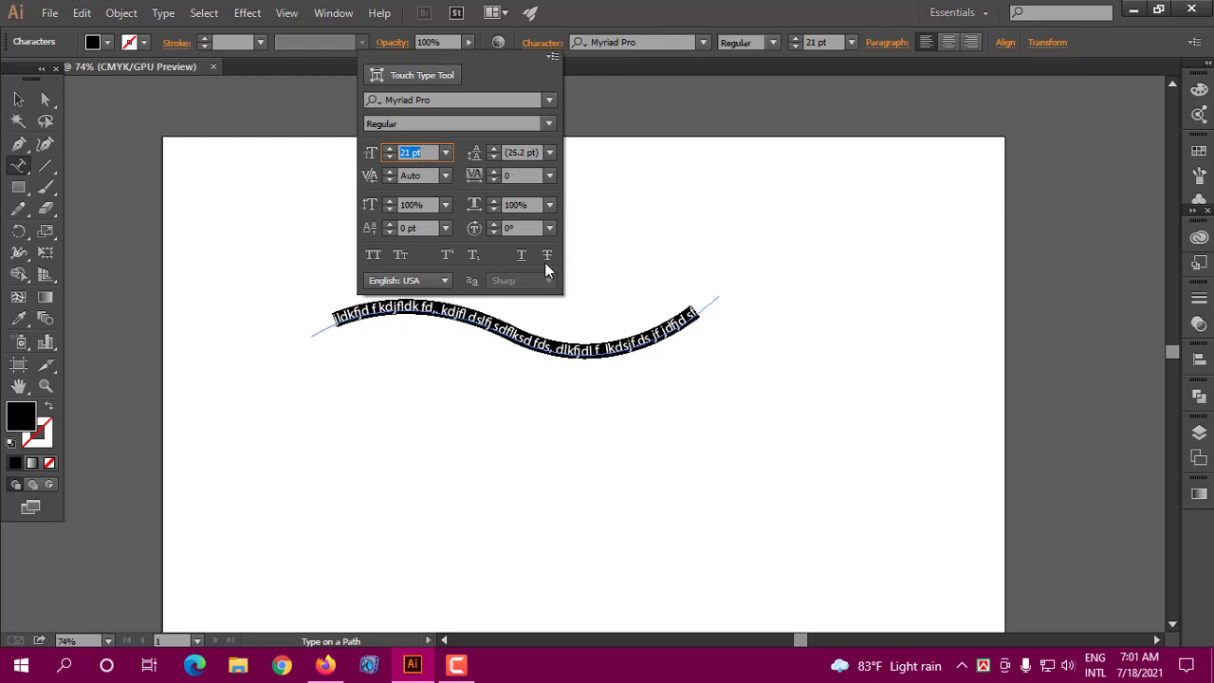
{"action": "key", "text": "Return"}
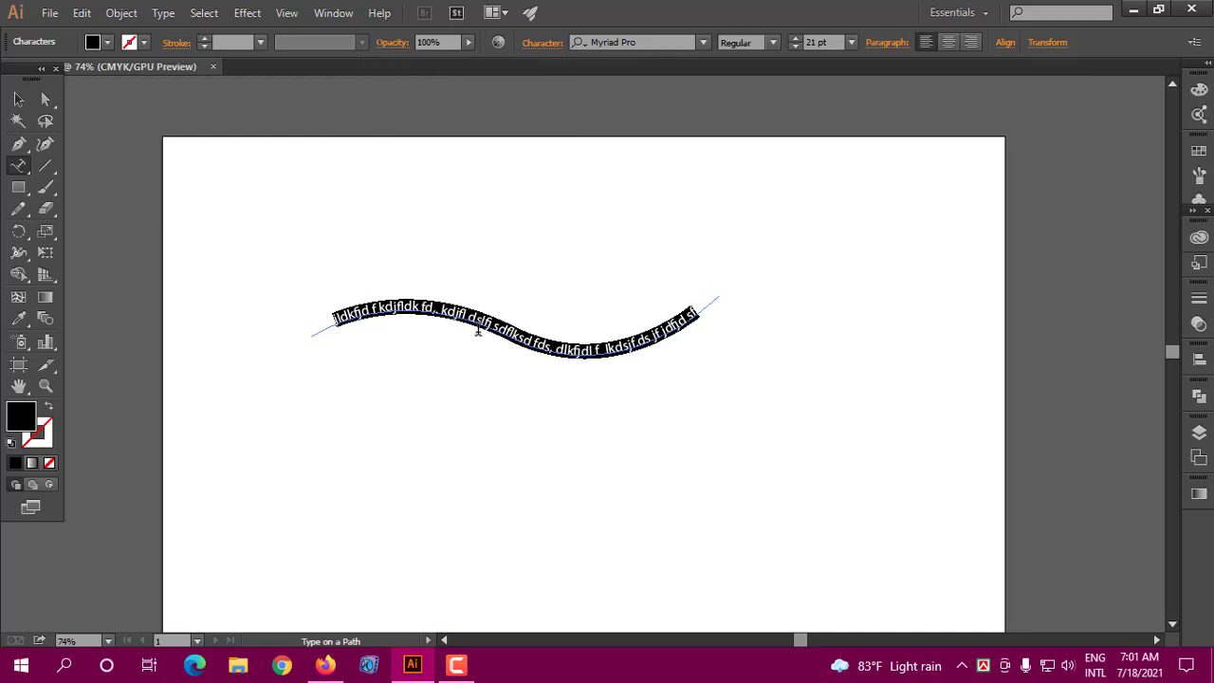
{"action": "left_click", "coordinate": [478, 328]}
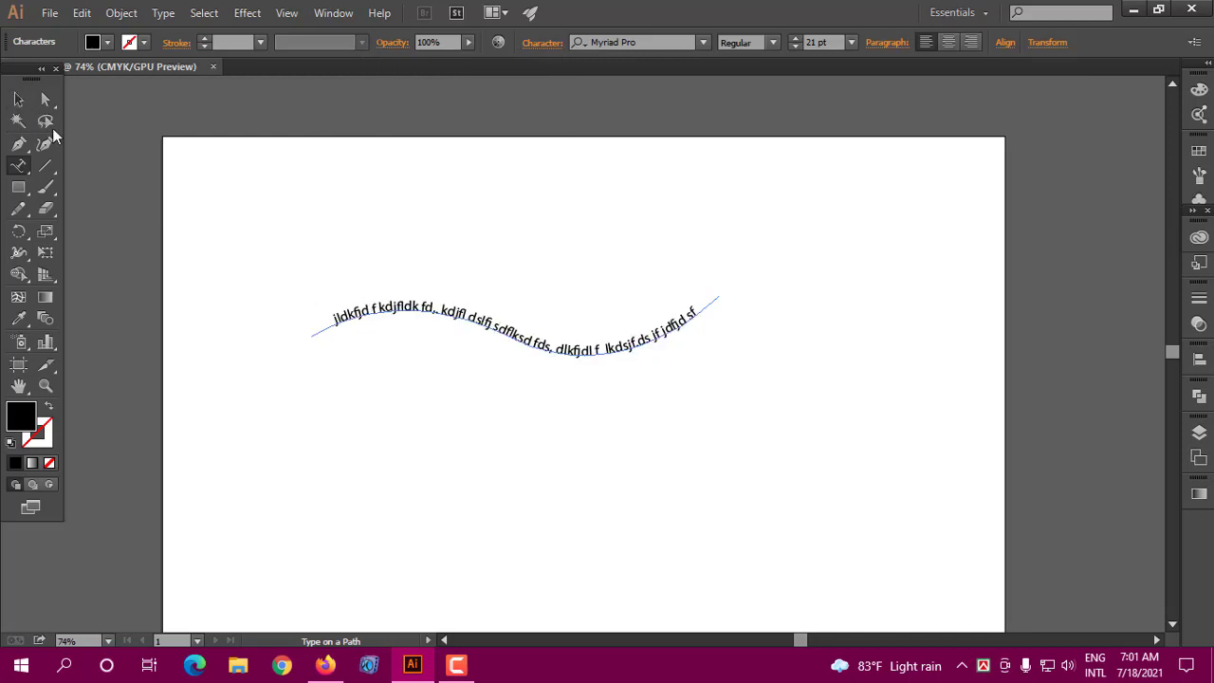
{"action": "left_click", "coordinate": [18, 98]}
{"action": "left_click_drag", "start_coordinate": [471, 316], "coordinate": [525, 275]}
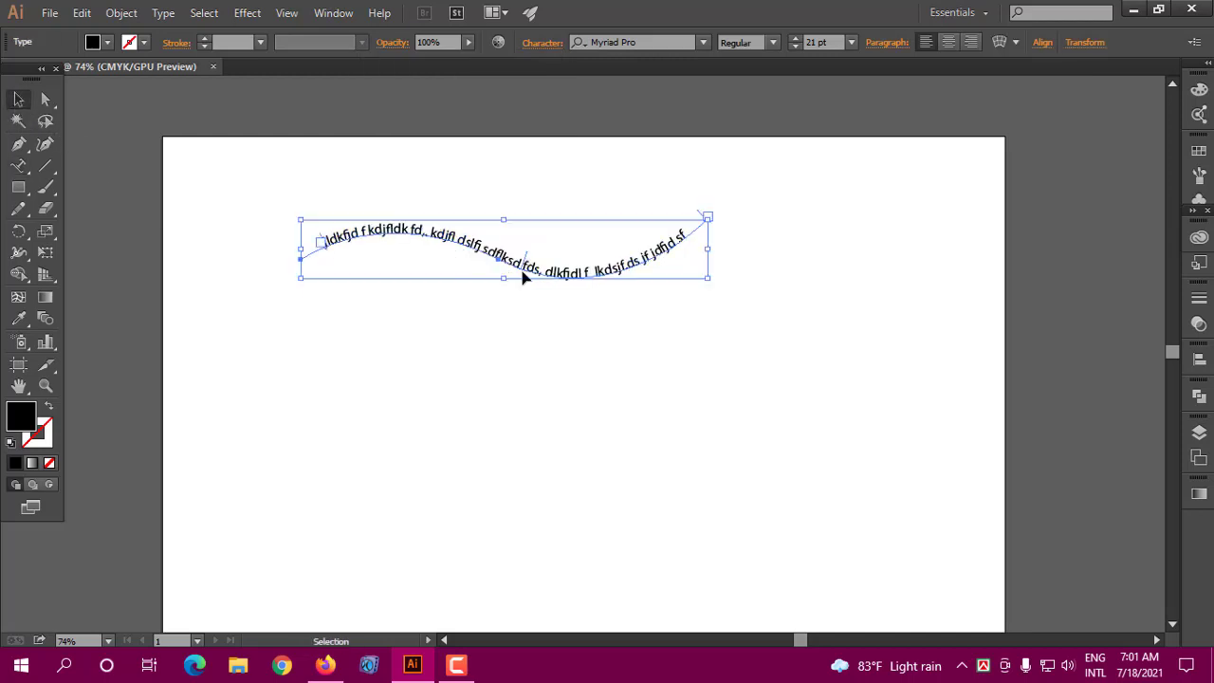
Step: Draw a rectangle below the wavy text with no fill and a black outline
{"action": "left_click", "coordinate": [447, 330]}
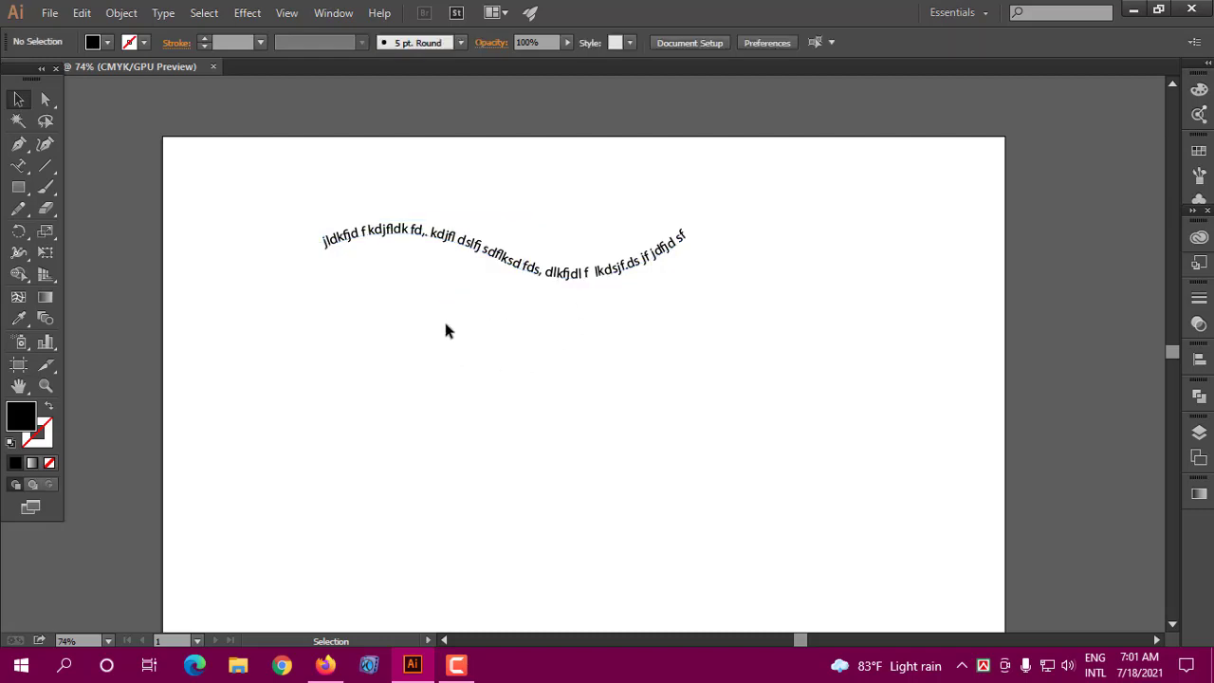
{"action": "left_click", "coordinate": [18, 187]}
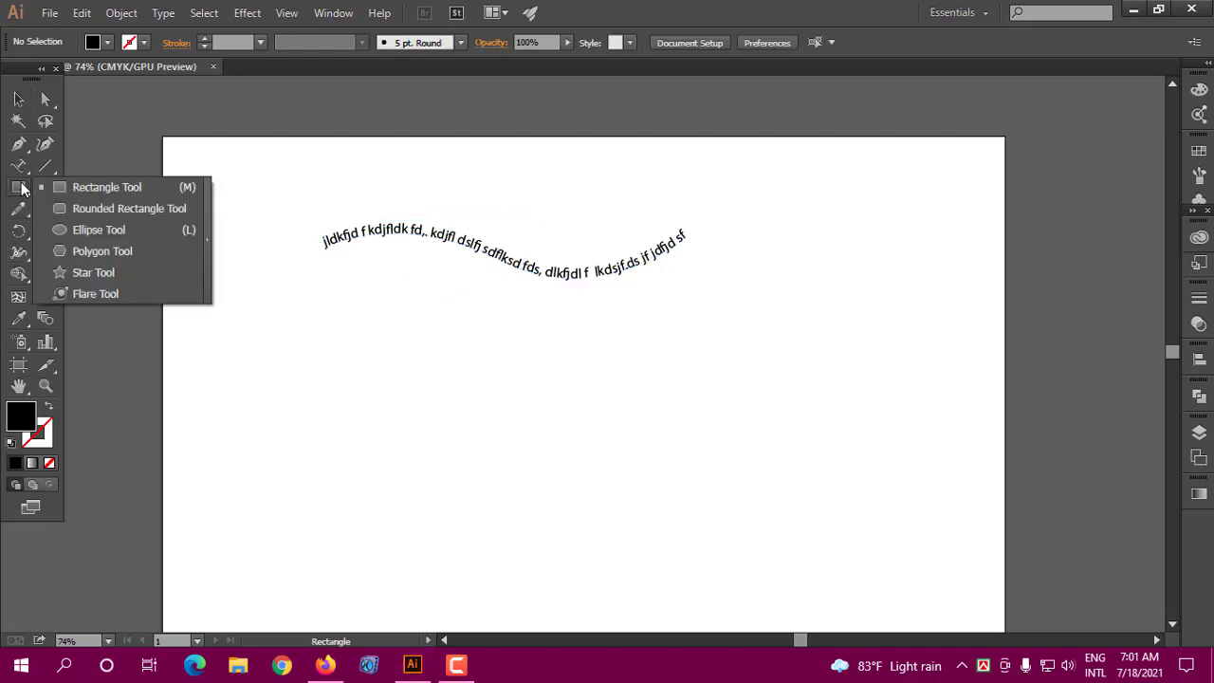
{"action": "left_click", "coordinate": [76, 189]}
{"action": "left_click_drag", "start_coordinate": [348, 342], "coordinate": [611, 485]}
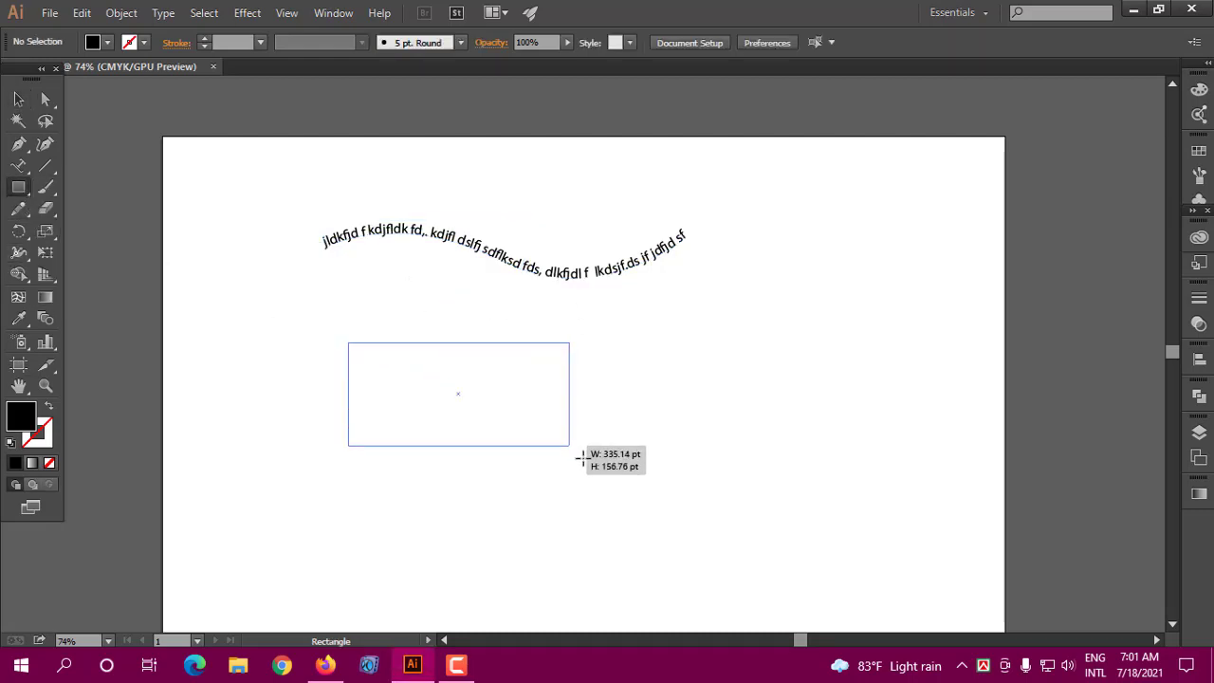
{"action": "left_click", "coordinate": [50, 463]}
{"action": "left_click", "coordinate": [42, 434]}
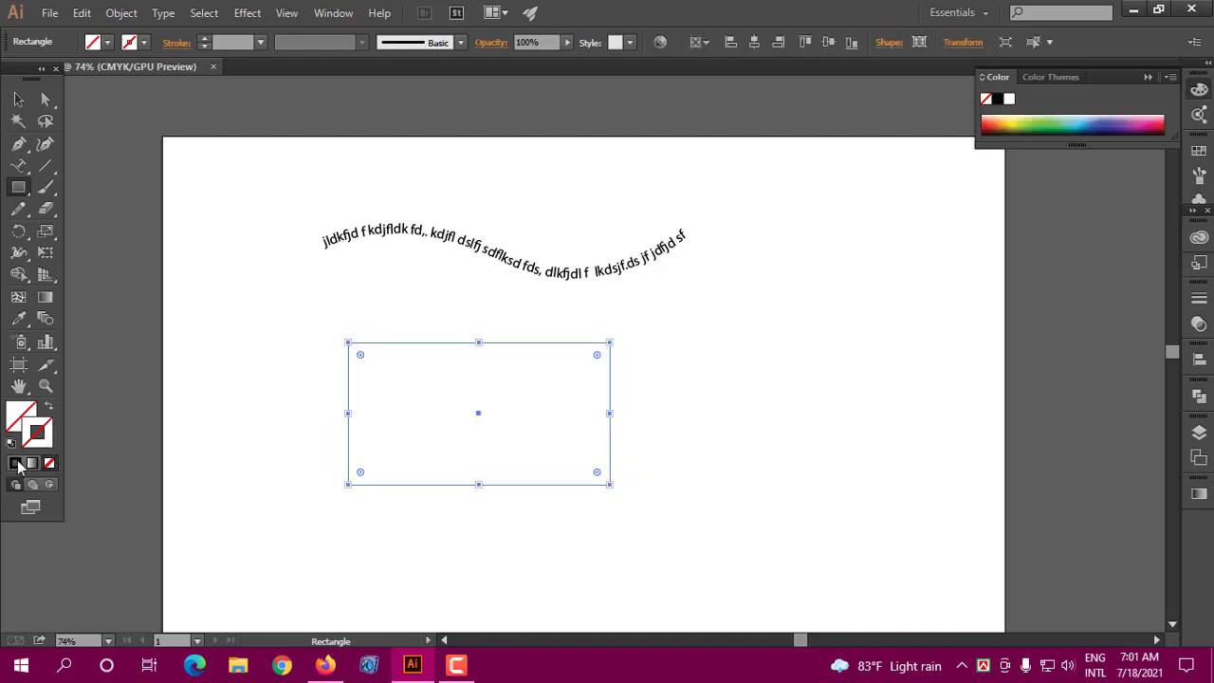
{"action": "left_click", "coordinate": [15, 463]}
Step: Type sample text along the rectangle's outline with Type on a Path
{"action": "left_click", "coordinate": [18, 165]}
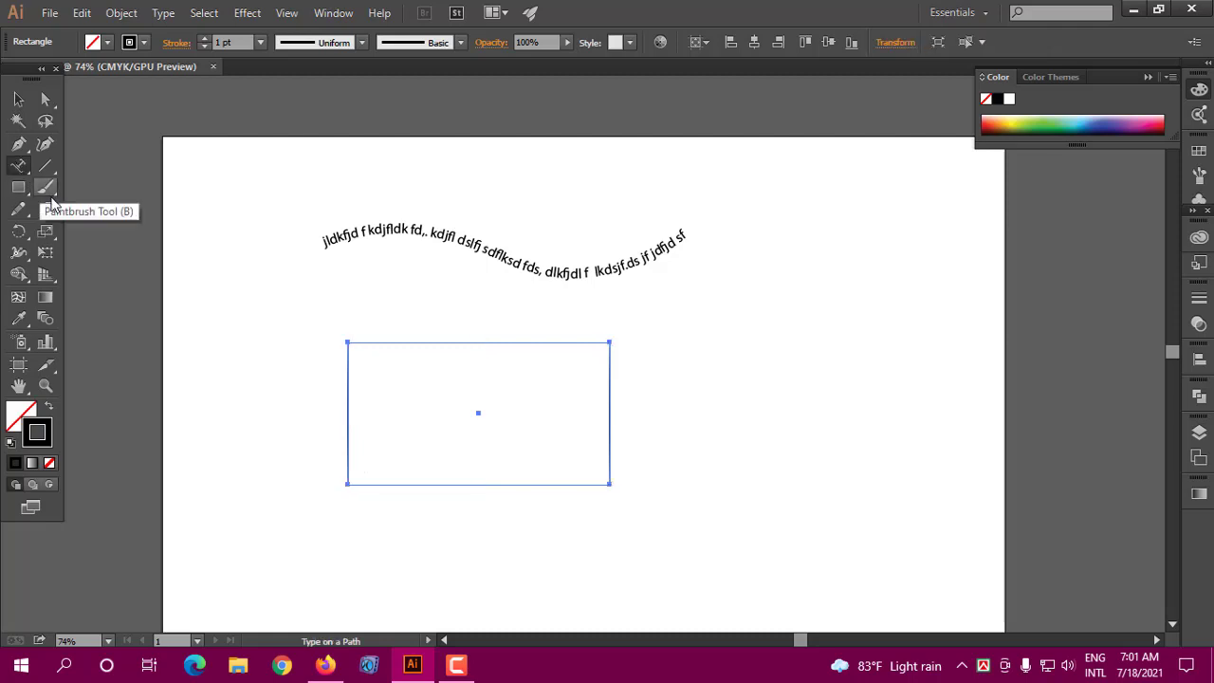
{"action": "left_click", "coordinate": [428, 344]}
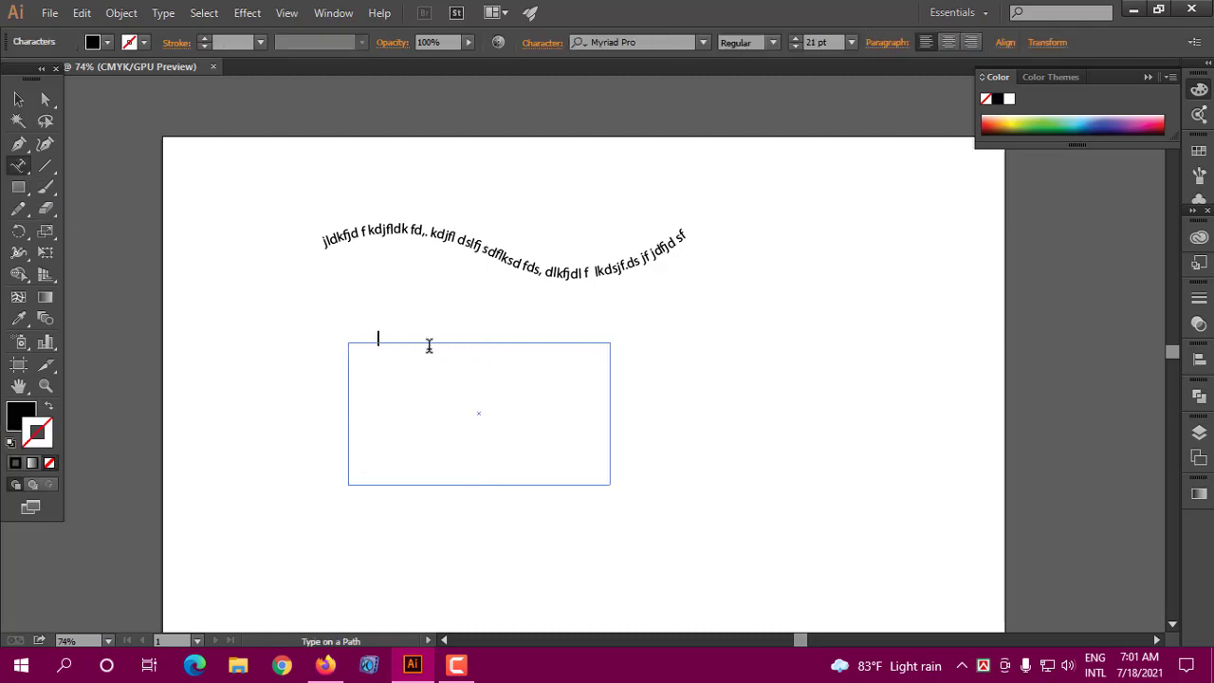
{"action": "type", "text": "ldkfjdl f dfjl"}
{"action": "type", "text": "dsj fsdjf lkkdjf dl jf"}
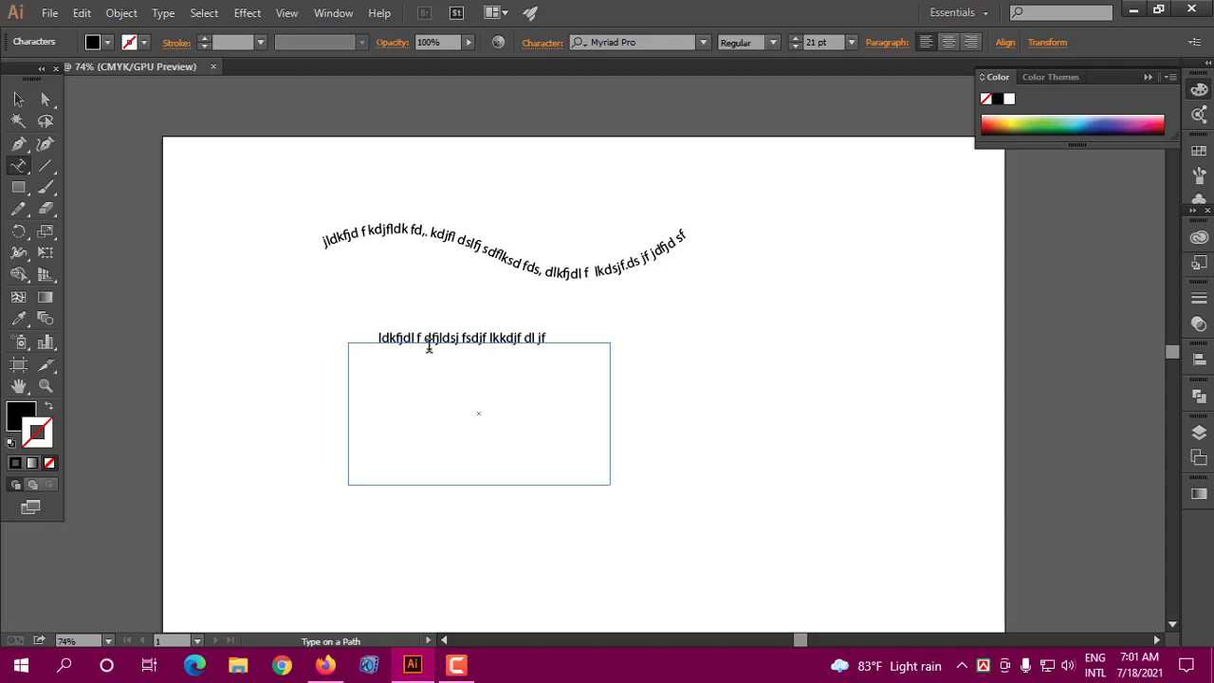
{"action": "type", "text": " ldjfd sfdjf"}
{"action": "type", "text": " kdjfl dfk dsfldkd"}
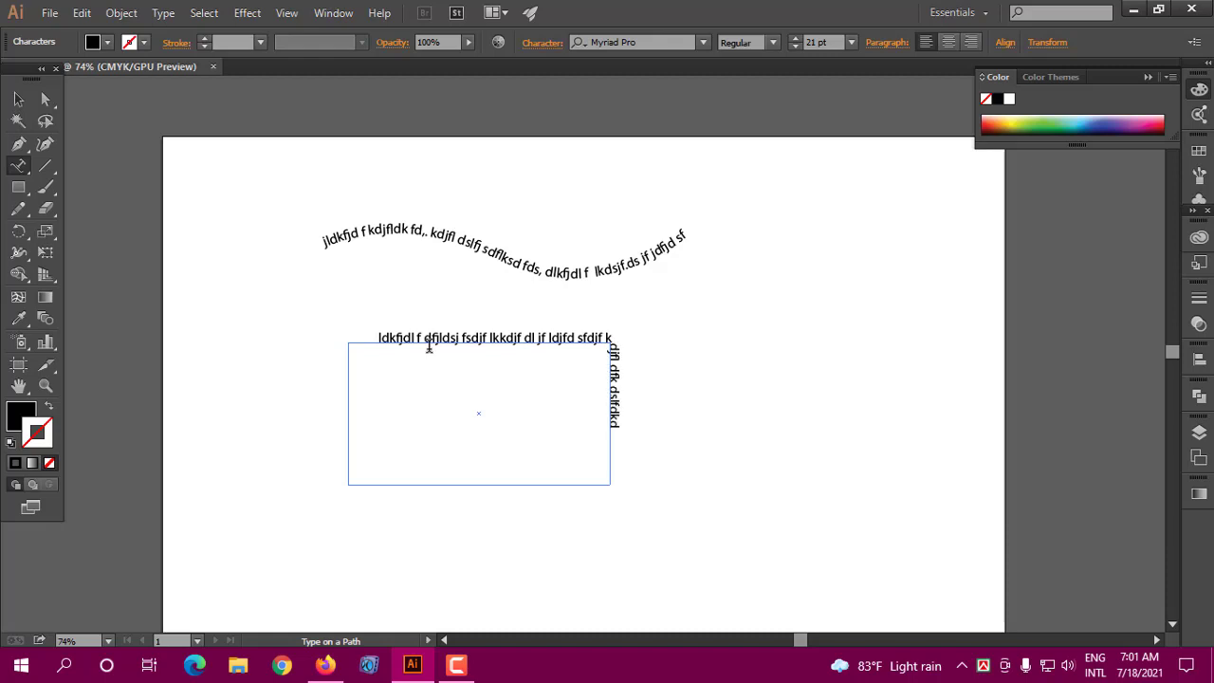
{"action": "type", "text": " fjdl"}
{"action": "type", "text": "sf lkdj"}
{"action": "type", "text": "sf dlj"}
{"action": "type", "text": "dfsj lds"}
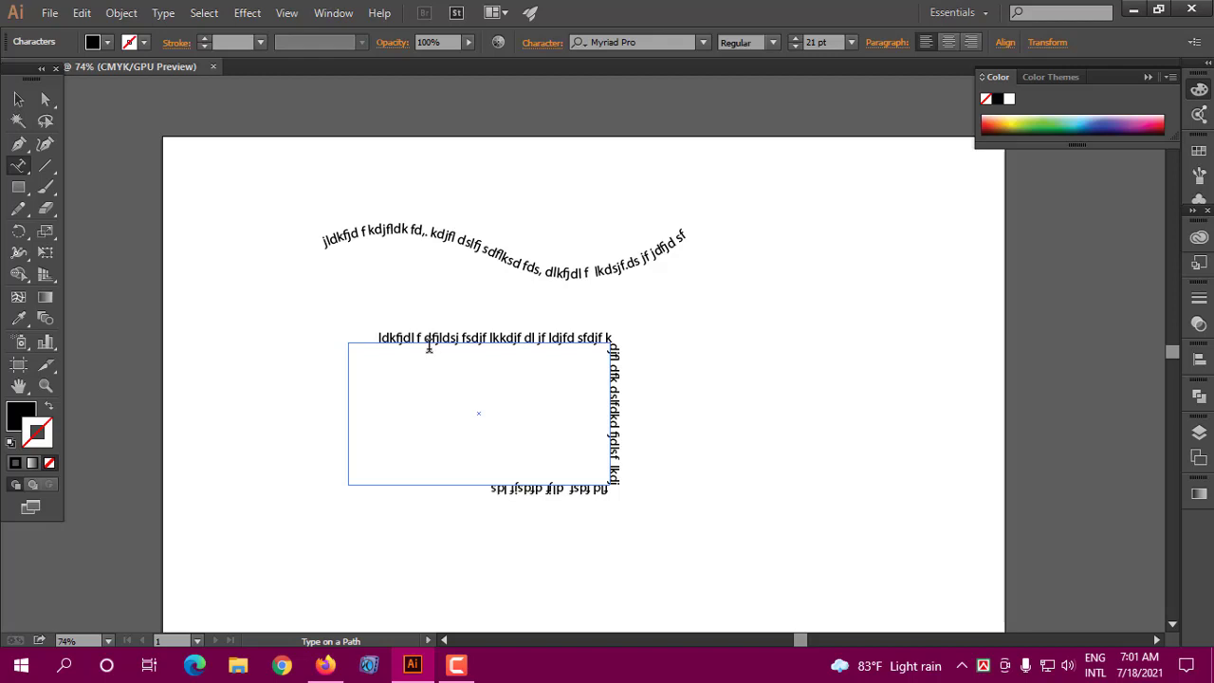
{"action": "type", "text": " dj sdkls"}
Step: Select the rectangle's path text and set its font size to 30 pt
{"action": "left_click_drag", "start_coordinate": [366, 341], "coordinate": [375, 334]}
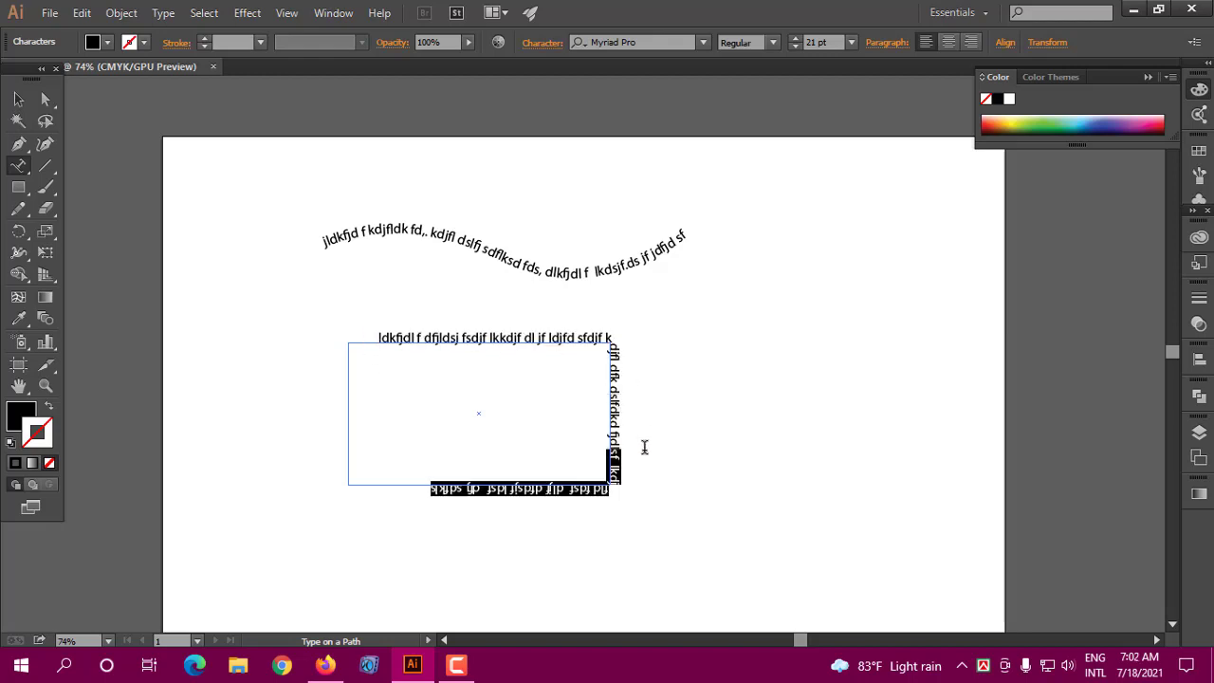
{"action": "left_click", "coordinate": [375, 334]}
{"action": "key", "text": "ctrl+a"}
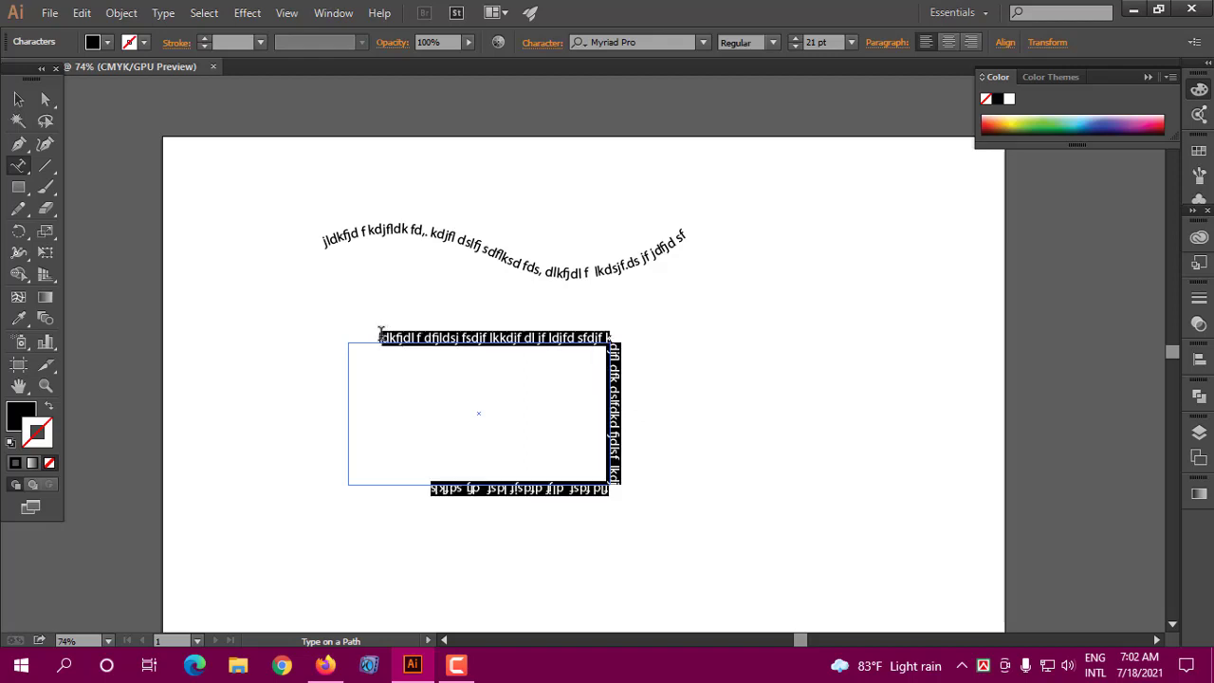
{"action": "left_click", "coordinate": [381, 335]}
{"action": "mouse_move", "coordinate": [374, 335]}
{"action": "left_mouse_down"}
{"action": "mouse_move", "coordinate": [534, 420]}
{"action": "mouse_move", "coordinate": [382, 351]}
{"action": "left_mouse_up"}
{"action": "left_click", "coordinate": [819, 40]}
{"action": "scroll", "coordinate": [819, 42], "scroll_direction": "up", "scroll_amount": 9}
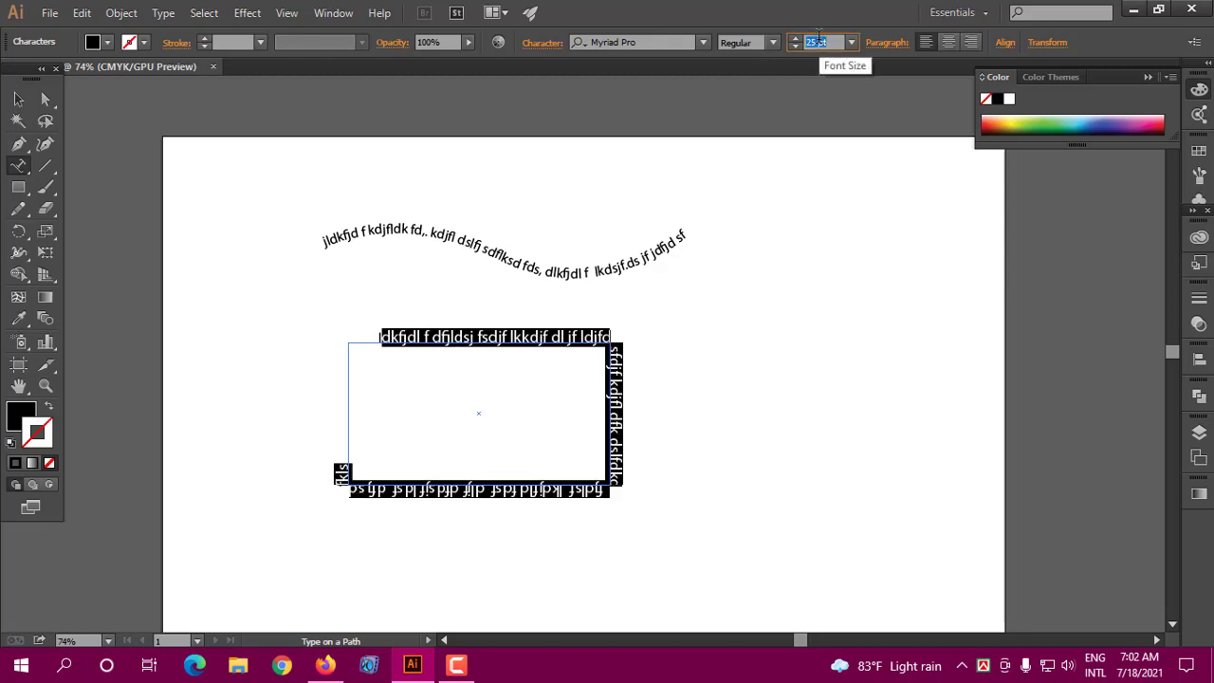
{"action": "left_click", "coordinate": [601, 417]}
{"action": "scroll", "coordinate": [601, 417], "scroll_direction": "down", "scroll_amount": 2}
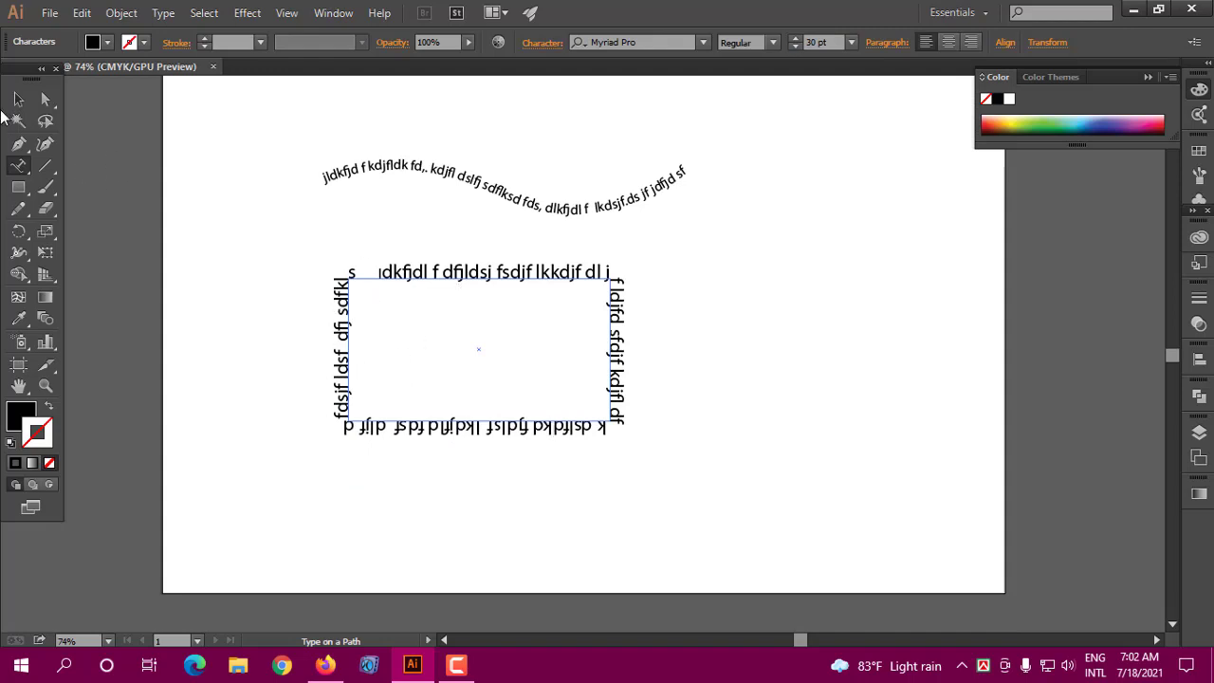
{"action": "left_click", "coordinate": [21, 189]}
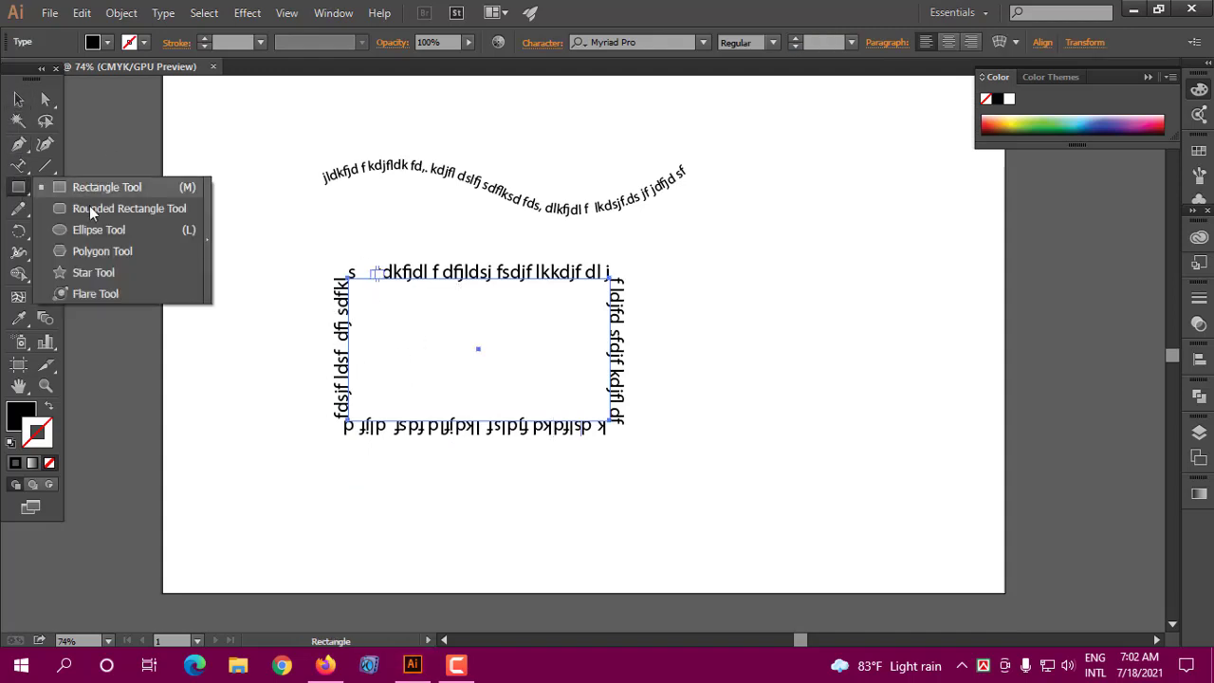
Step: Draw a circle right of the rectangle with no fill and a black 1 pt outline
{"action": "left_click", "coordinate": [95, 229]}
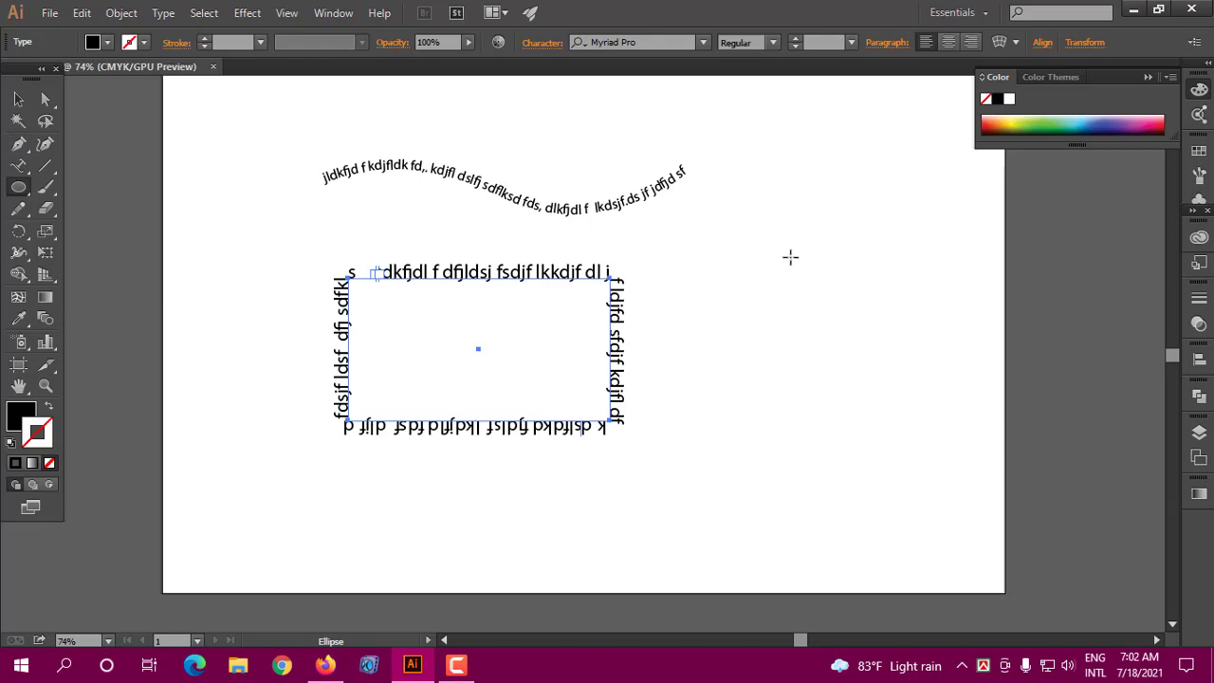
{"action": "mouse_move", "coordinate": [739, 246]}
{"action": "left_mouse_down"}
{"action": "mouse_move", "coordinate": [903, 388]}
{"action": "mouse_move", "coordinate": [917, 423]}
{"action": "left_mouse_up"}
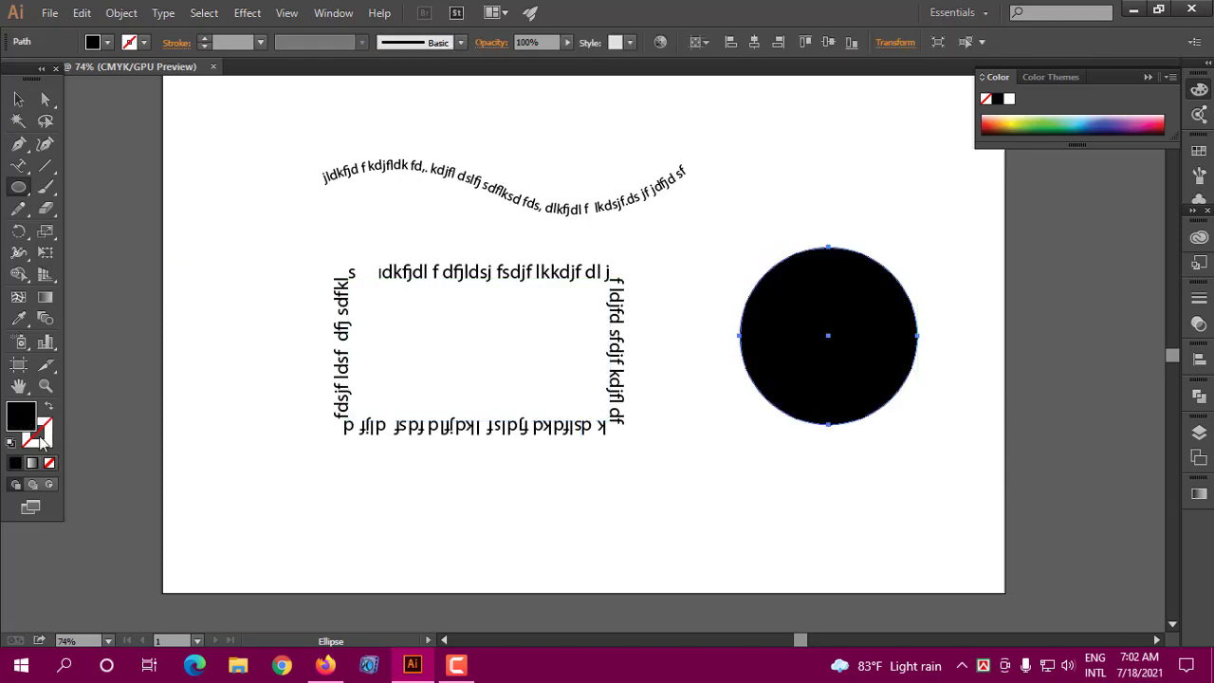
{"action": "left_click", "coordinate": [49, 463]}
{"action": "left_click", "coordinate": [15, 463]}
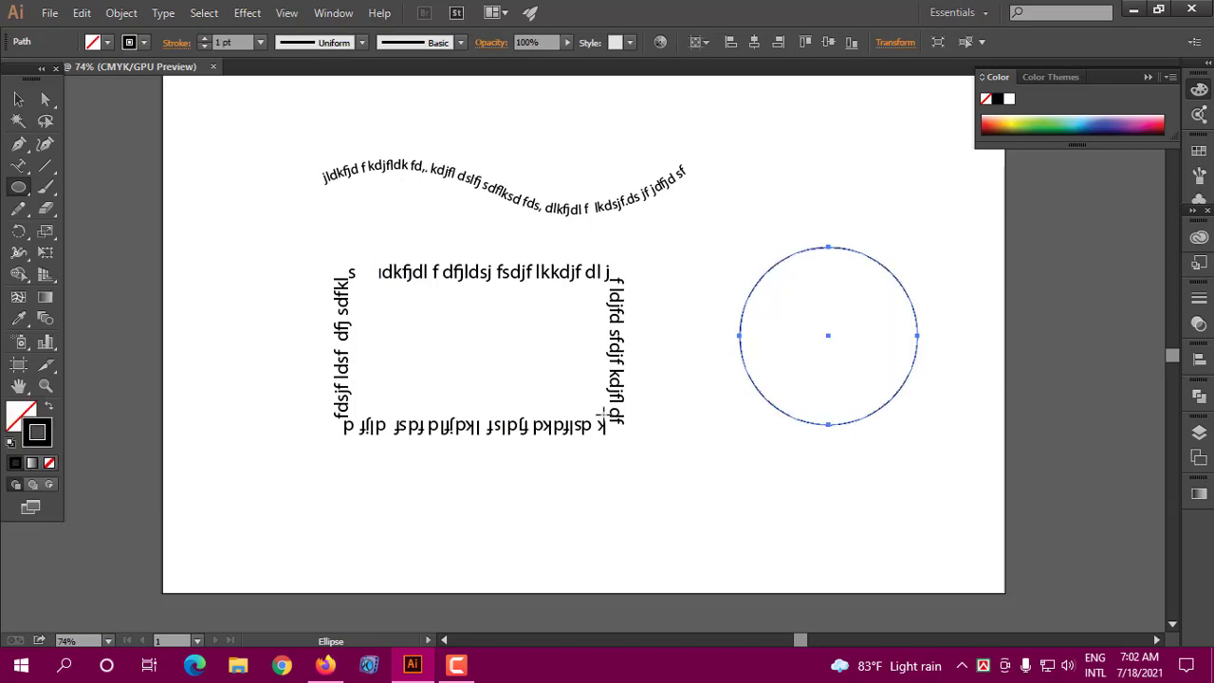
Step: Move the rectangular text group left and place the circle toward the page centre
{"action": "left_click", "coordinate": [18, 99]}
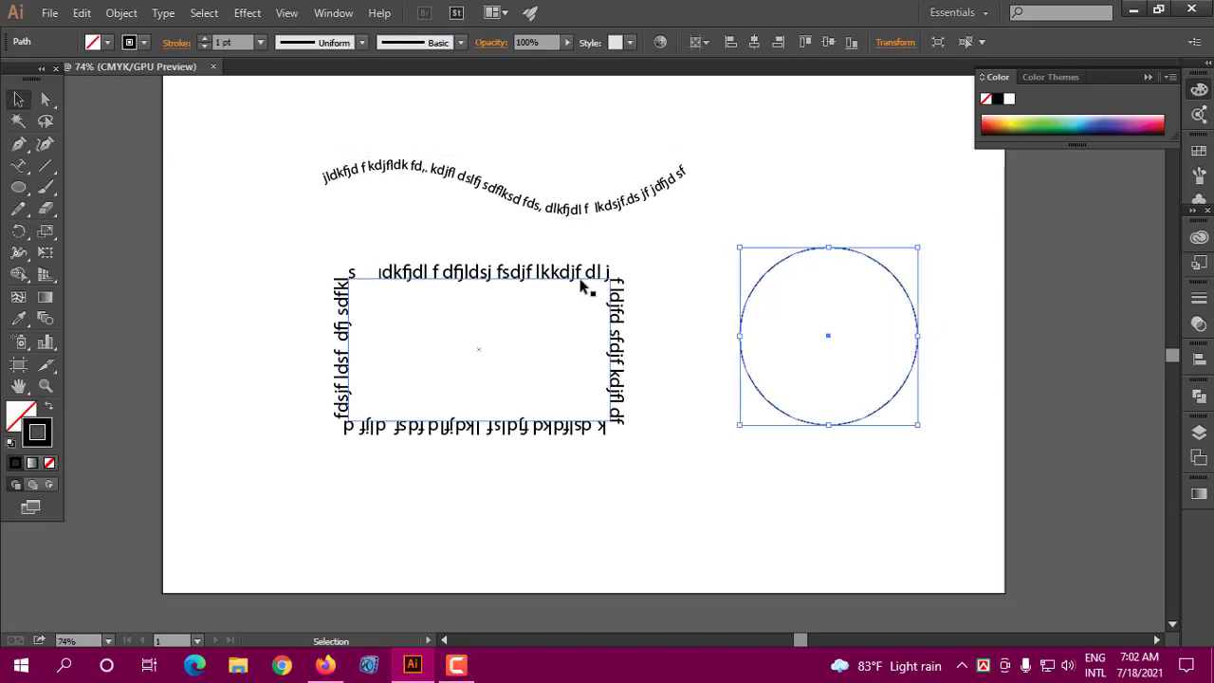
{"action": "left_click_drag", "start_coordinate": [582, 278], "coordinate": [366, 260]}
{"action": "left_click_drag", "start_coordinate": [795, 254], "coordinate": [572, 259]}
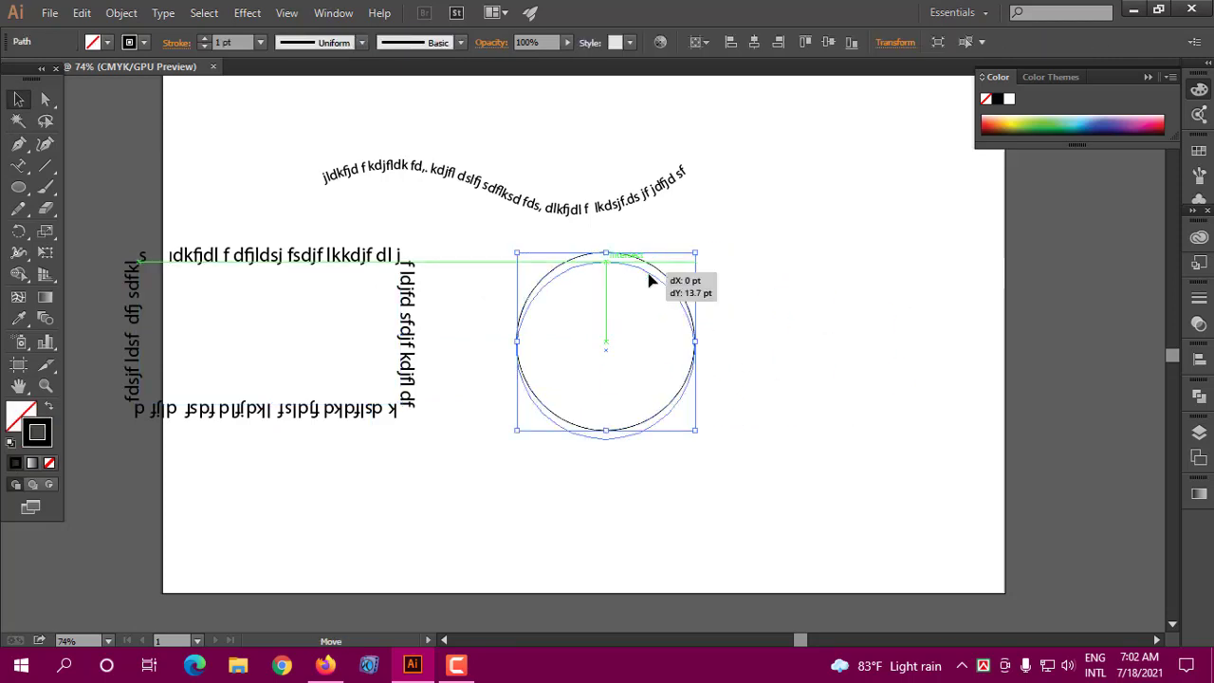
{"action": "left_click_drag", "start_coordinate": [649, 267], "coordinate": [648, 277]}
{"action": "left_click", "coordinate": [19, 167]}
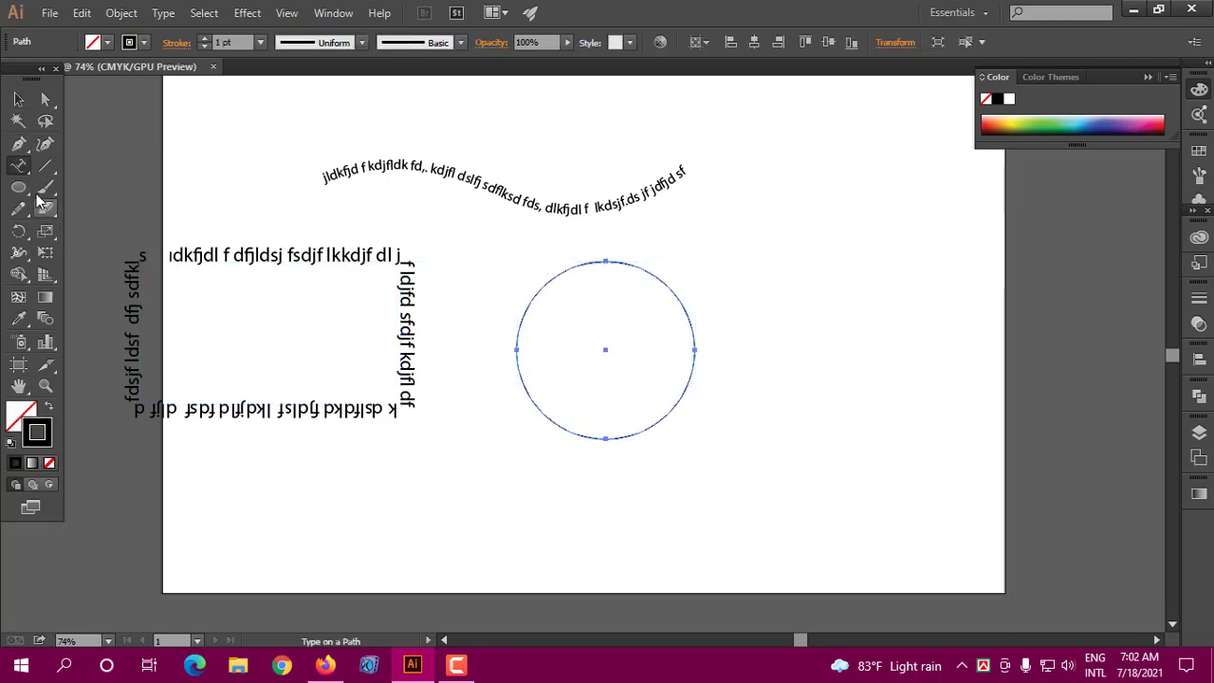
Step: Type 'Bangladesh Is My mother Land' along the circle's outline, correcting typos
{"action": "left_click", "coordinate": [529, 303]}
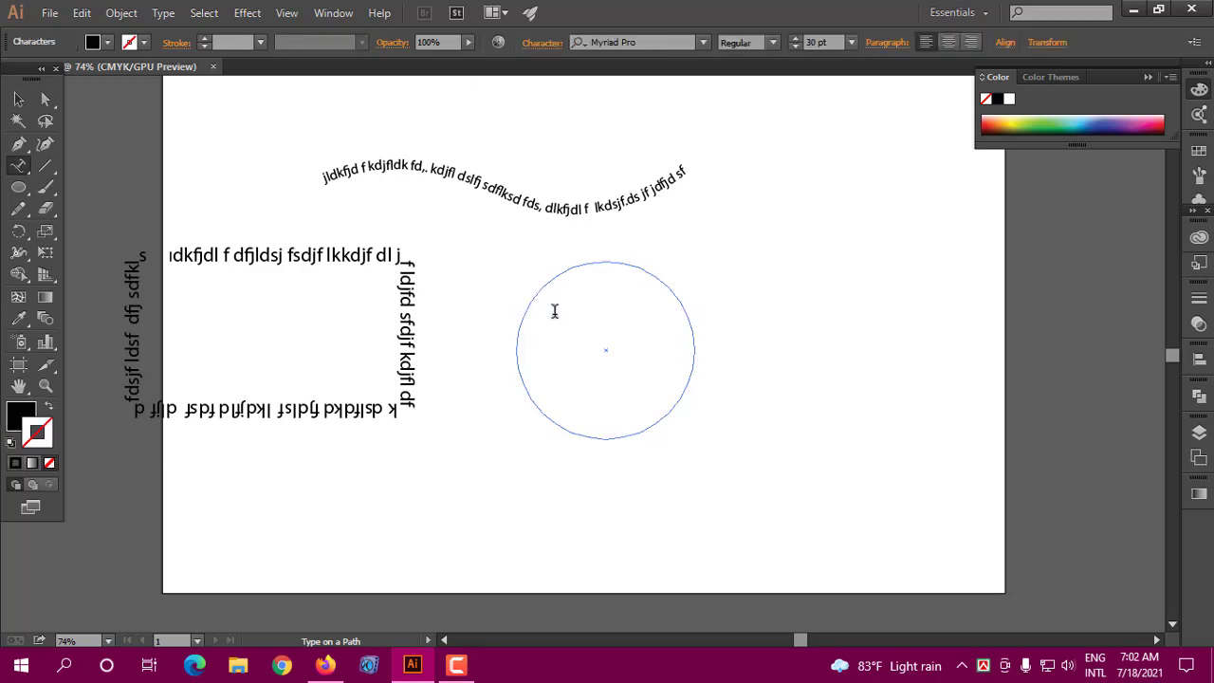
{"action": "type", "text": "o"}
{"action": "key", "text": "BackSpace"}
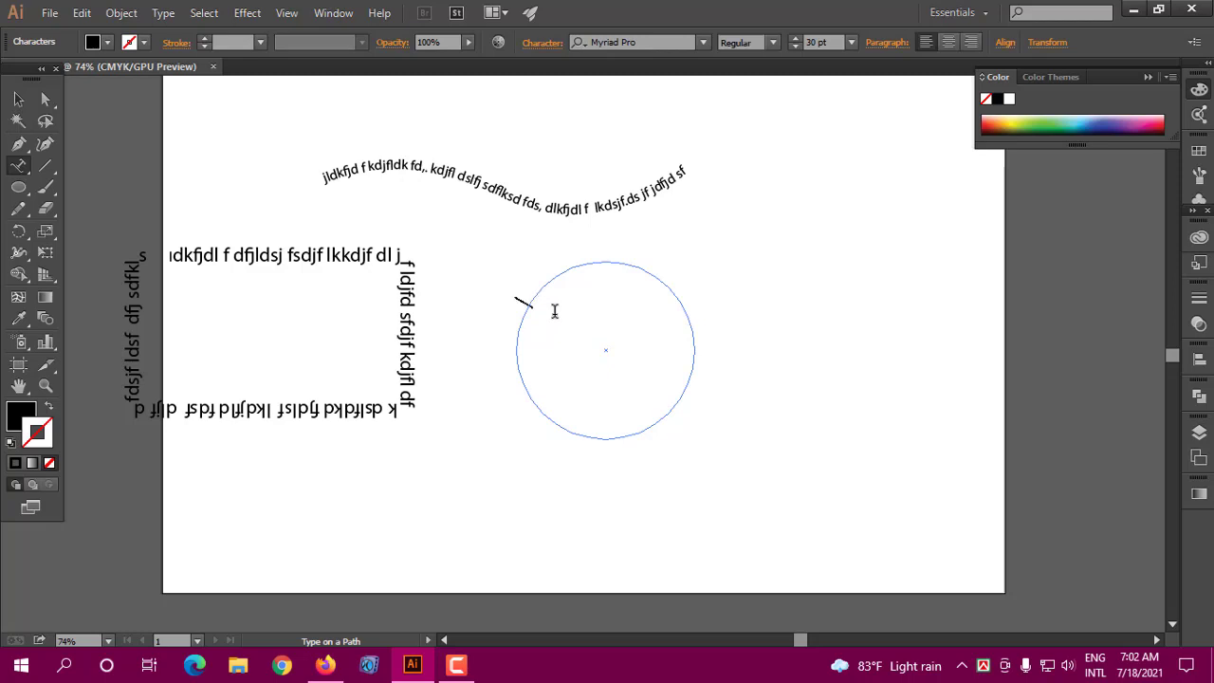
{"action": "type", "text": "Bang"}
{"action": "type", "text": "ladesh Is "}
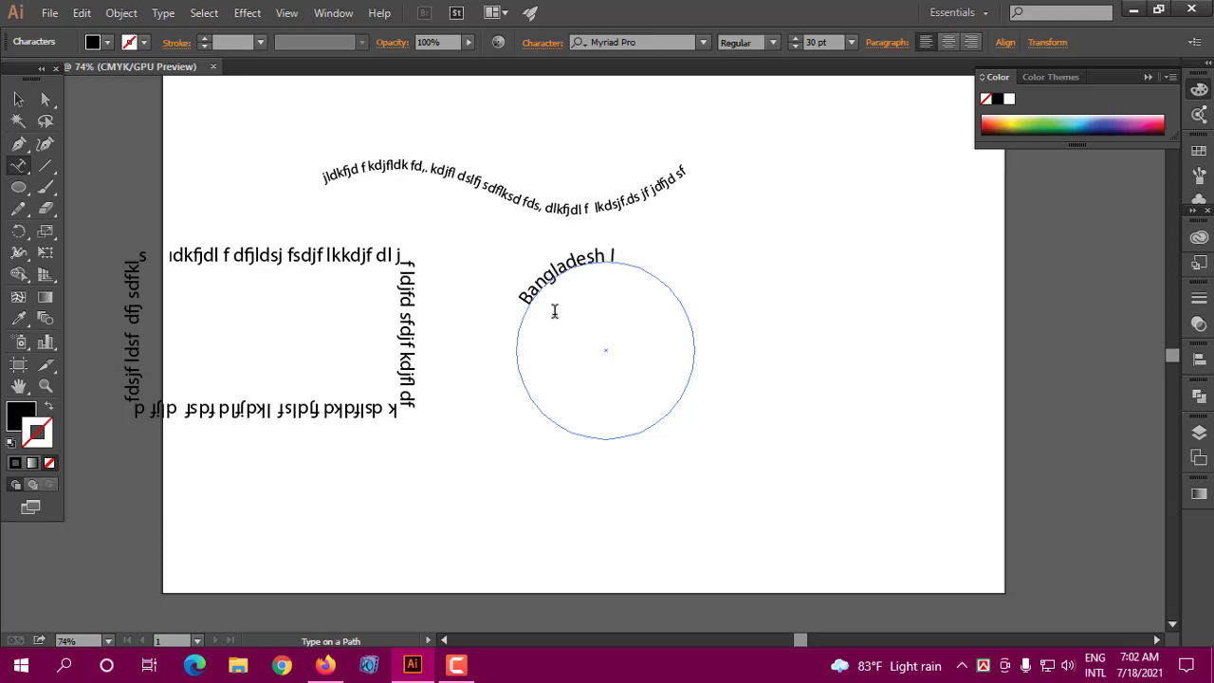
{"action": "type", "text": "m"}
{"action": "key", "text": "BackSpace"}
{"action": "key", "text": "BackSpace"}
{"action": "type", "text": "My mo"}
{"action": "type", "text": "ther Lan"}
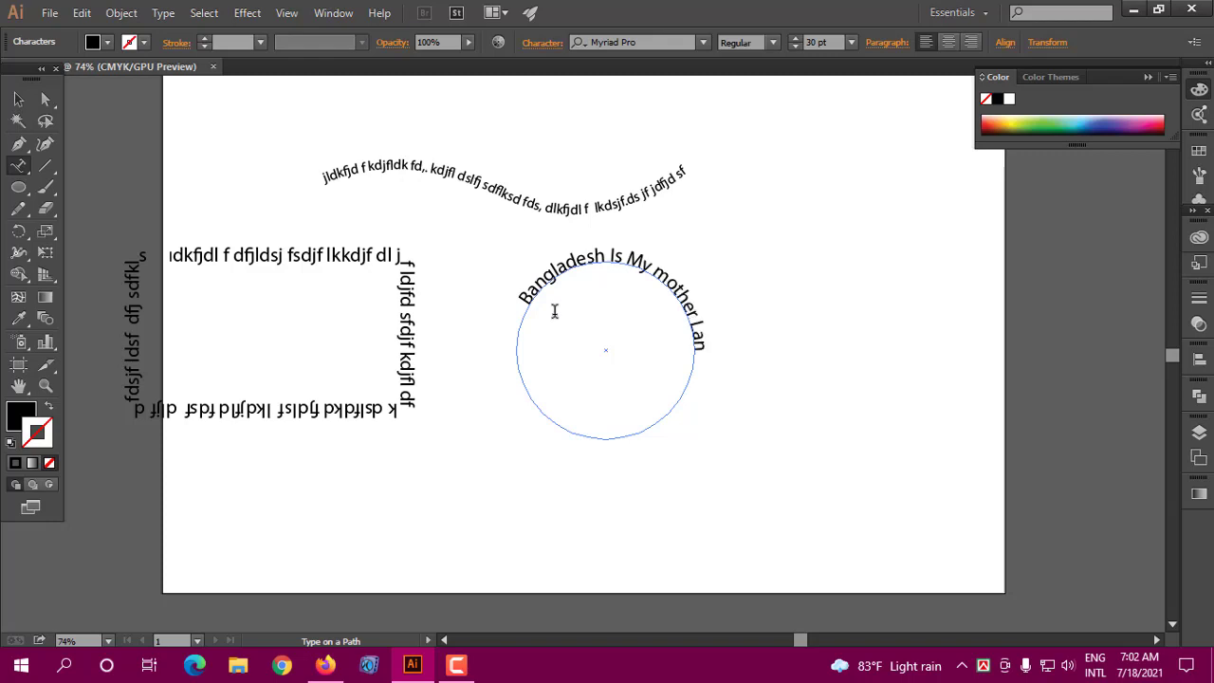
{"action": "type", "text": "d"}
{"action": "left_click", "coordinate": [18, 98]}
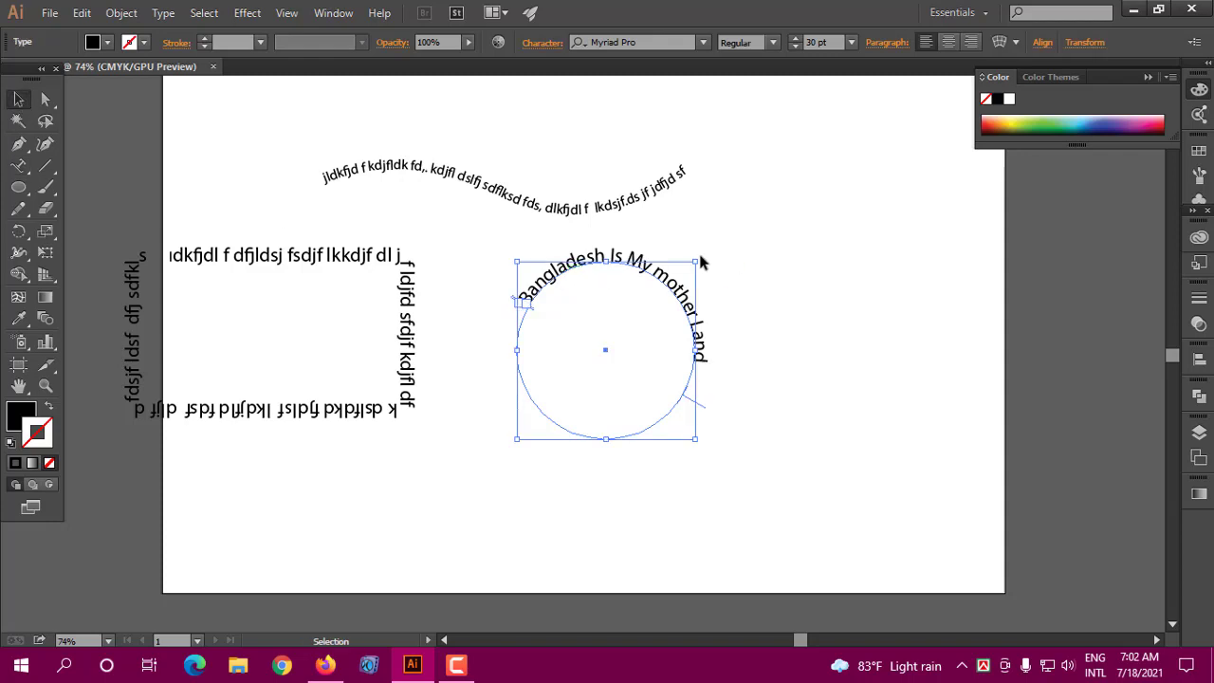
Step: Set the circle text's font size to 33 pt
{"action": "left_click_drag", "start_coordinate": [699, 248], "coordinate": [667, 232]}
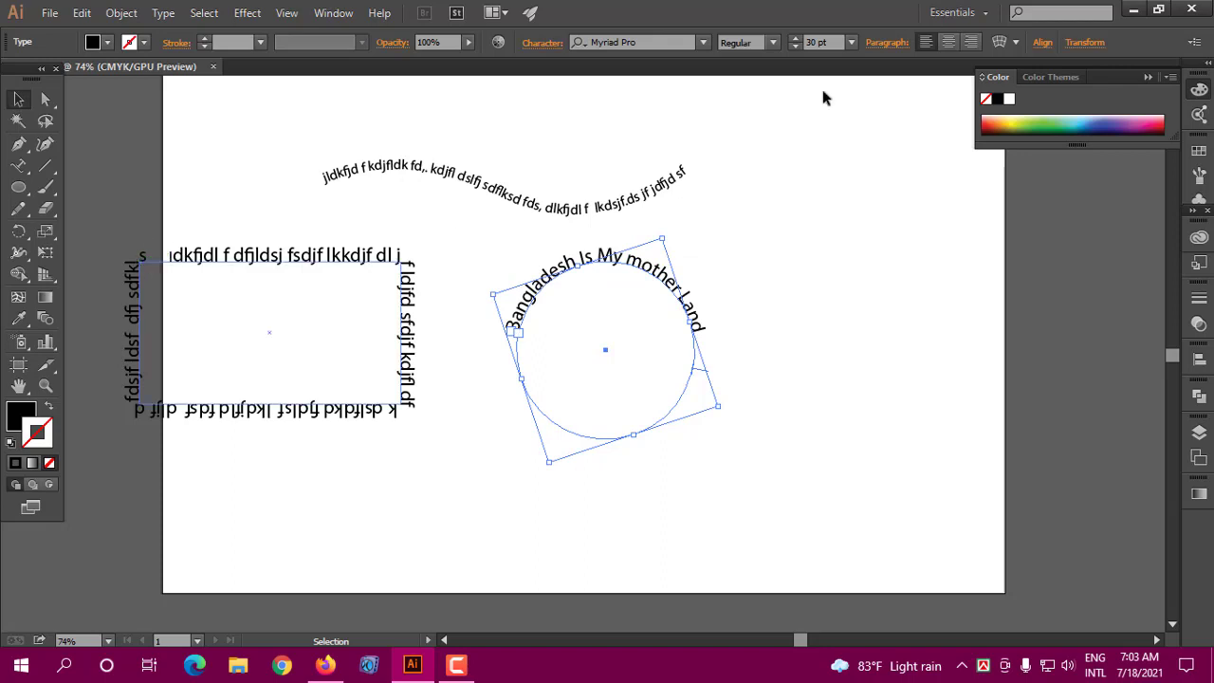
{"action": "left_click", "coordinate": [822, 42]}
{"action": "type", "text": "32"}
{"action": "key", "text": "Return"}
{"action": "key", "text": "Up"}
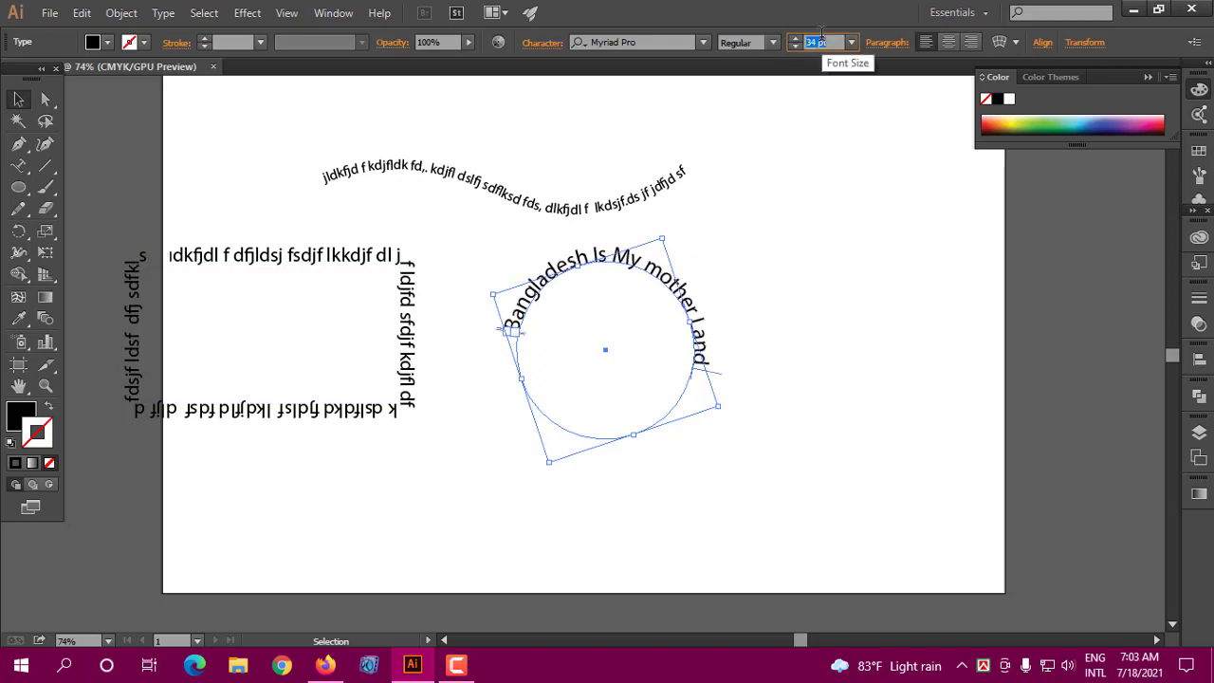
{"action": "scroll", "coordinate": [798, 180], "scroll_direction": "up", "scroll_amount": 1}
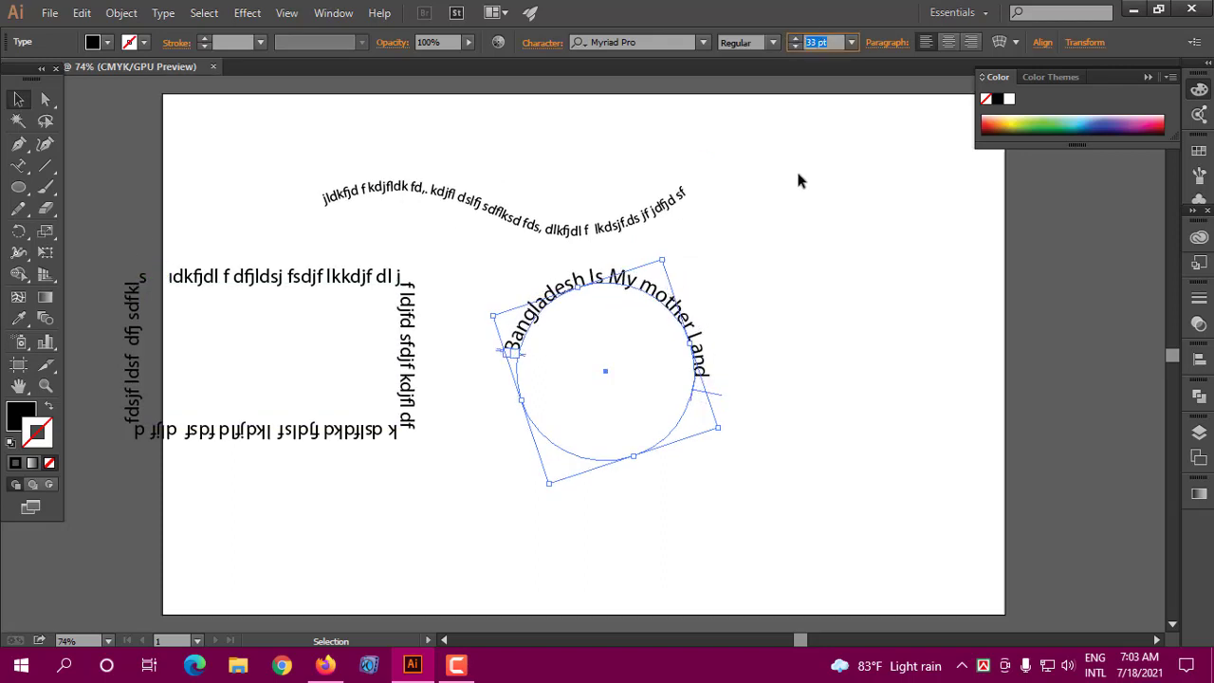
{"action": "left_click", "coordinate": [726, 284]}
{"action": "left_click", "coordinate": [677, 304]}
Step: Flip and rotate the circle text so it runs along the circle's lower half
{"action": "left_click_drag", "start_coordinate": [667, 249], "coordinate": [663, 247]}
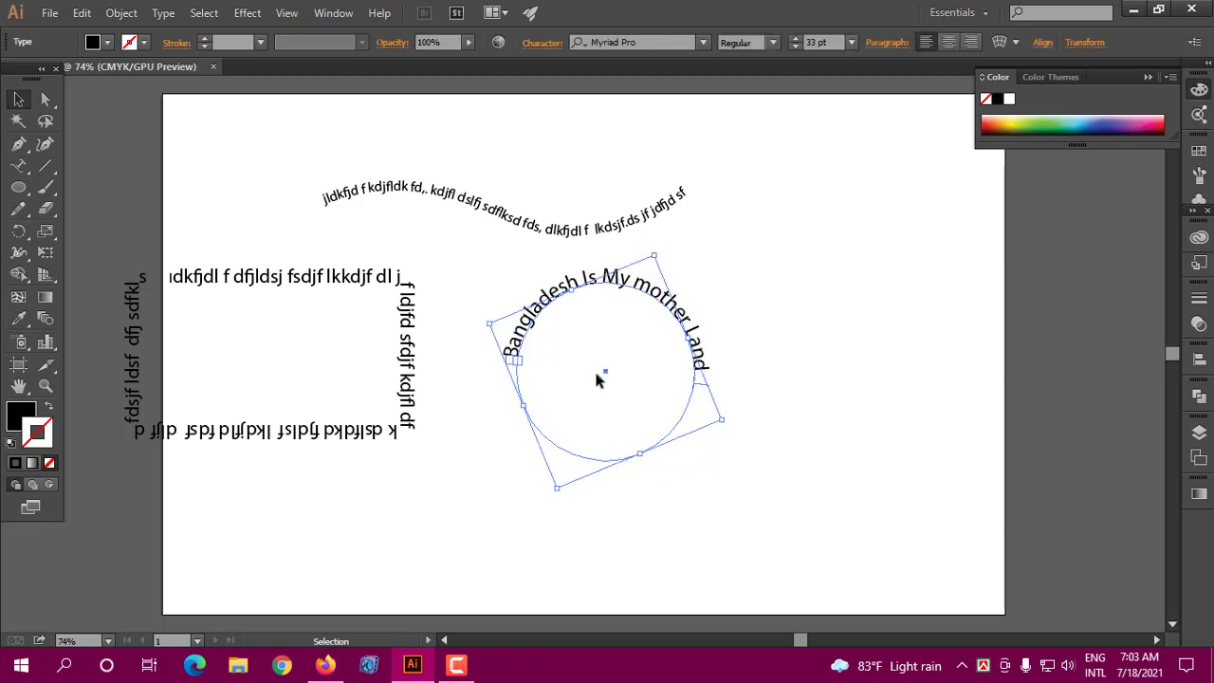
{"action": "left_click_drag", "start_coordinate": [656, 249], "coordinate": [557, 505]}
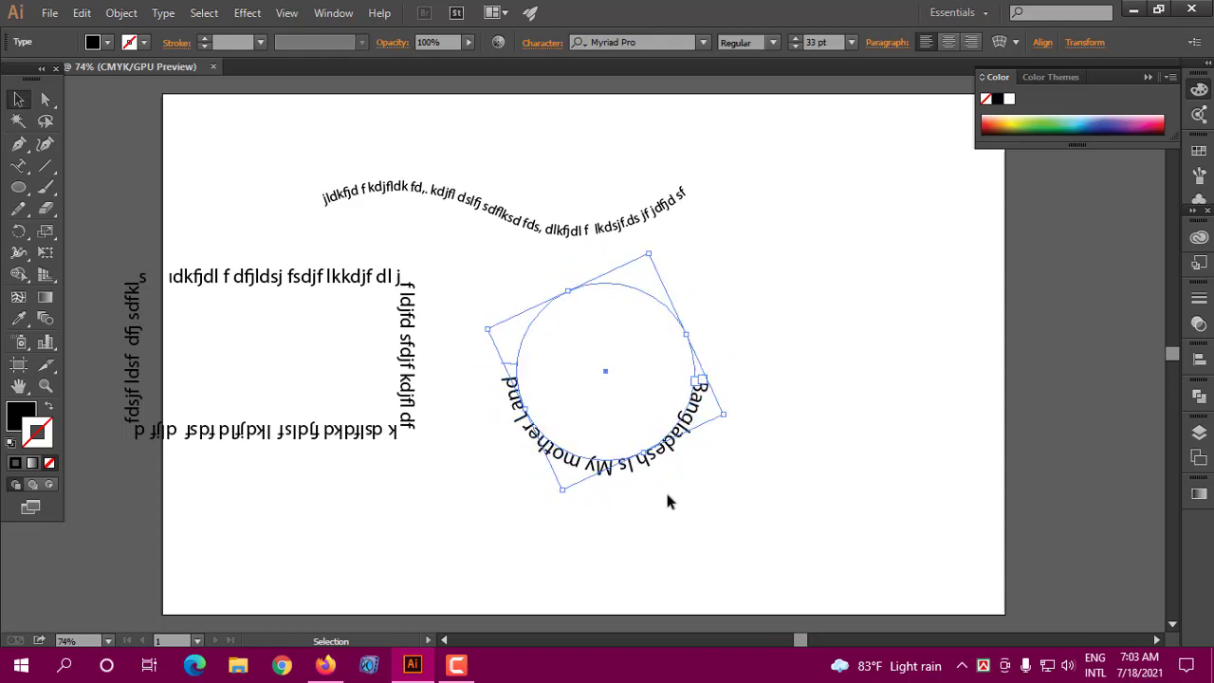
{"action": "left_click", "coordinate": [714, 417]}
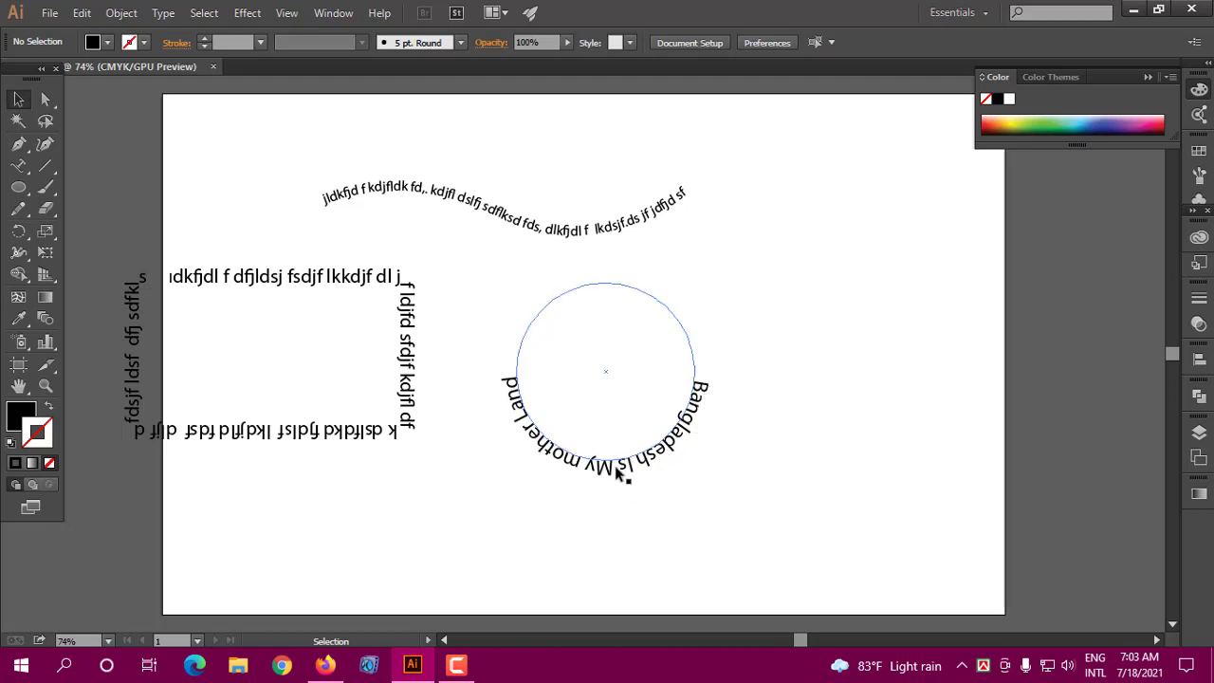
{"action": "left_click", "coordinate": [695, 410]}
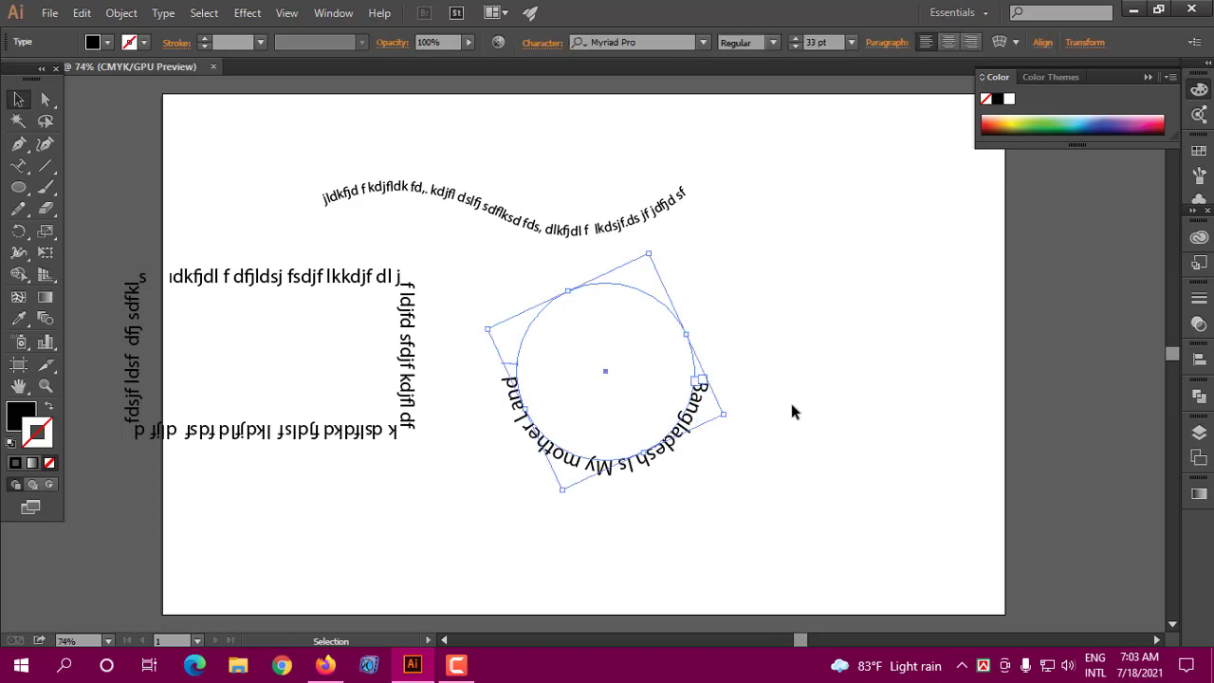
{"action": "scroll", "coordinate": [550, 397], "scroll_direction": "down", "scroll_amount": 1}
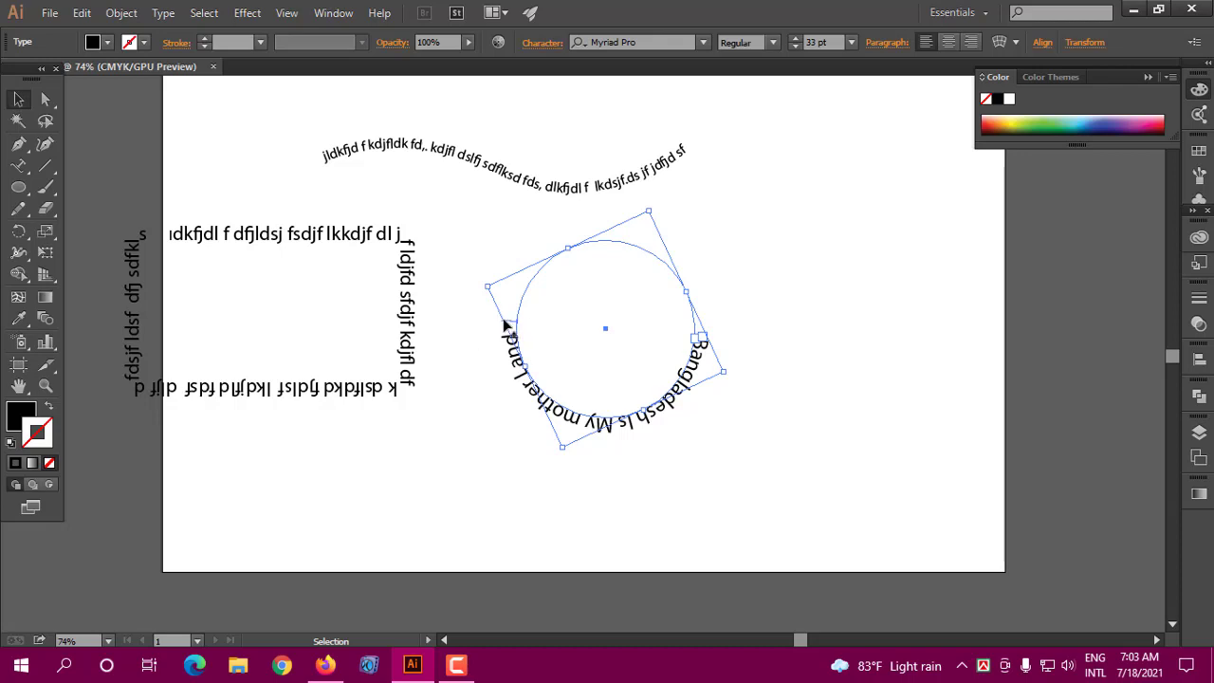
{"action": "left_click_drag", "start_coordinate": [504, 326], "coordinate": [528, 325]}
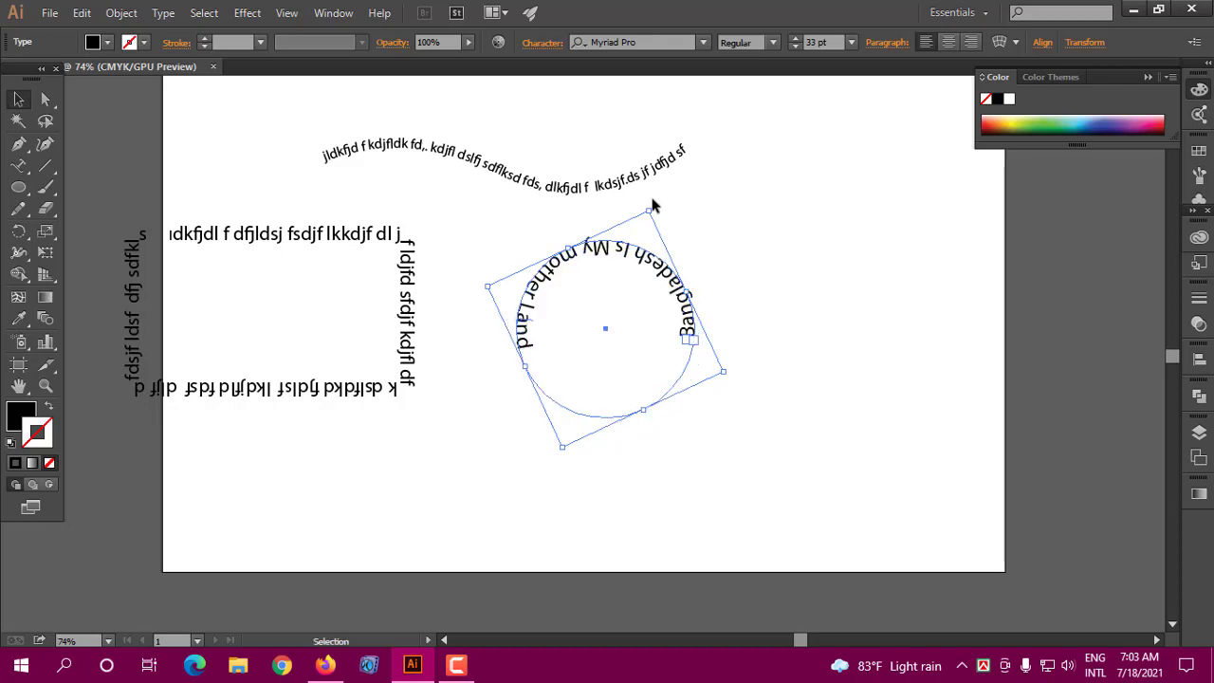
{"action": "left_click_drag", "start_coordinate": [649, 205], "coordinate": [549, 486]}
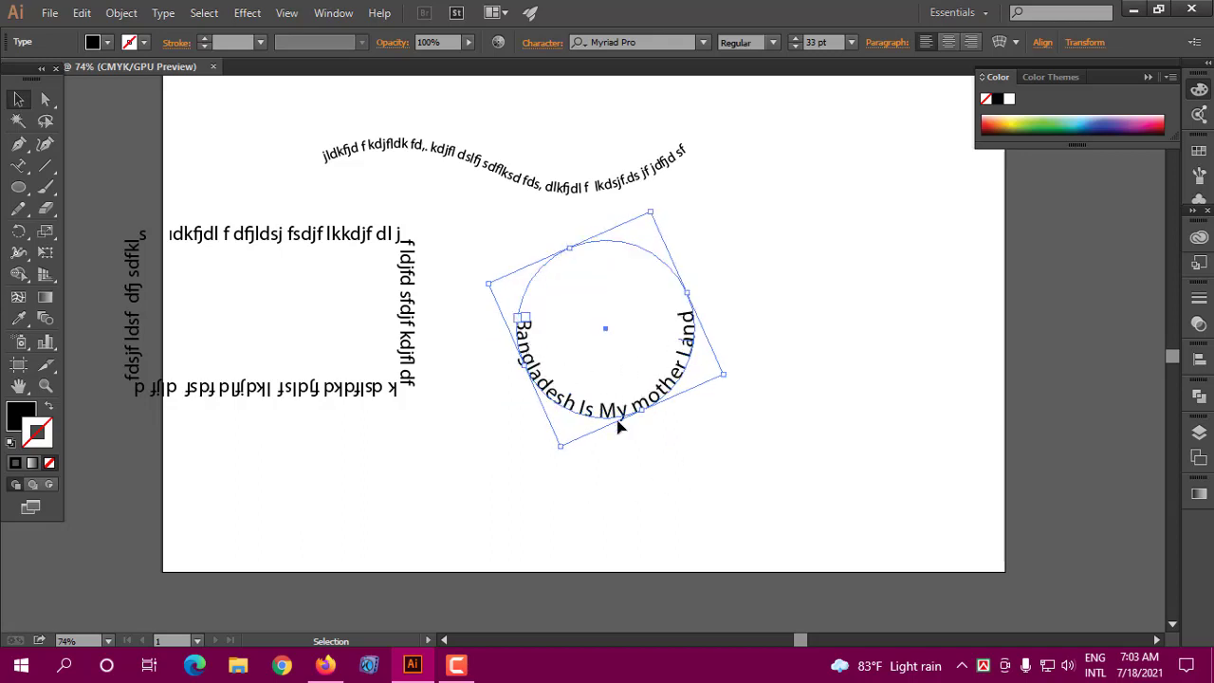
{"action": "left_click_drag", "start_coordinate": [731, 379], "coordinate": [736, 386]}
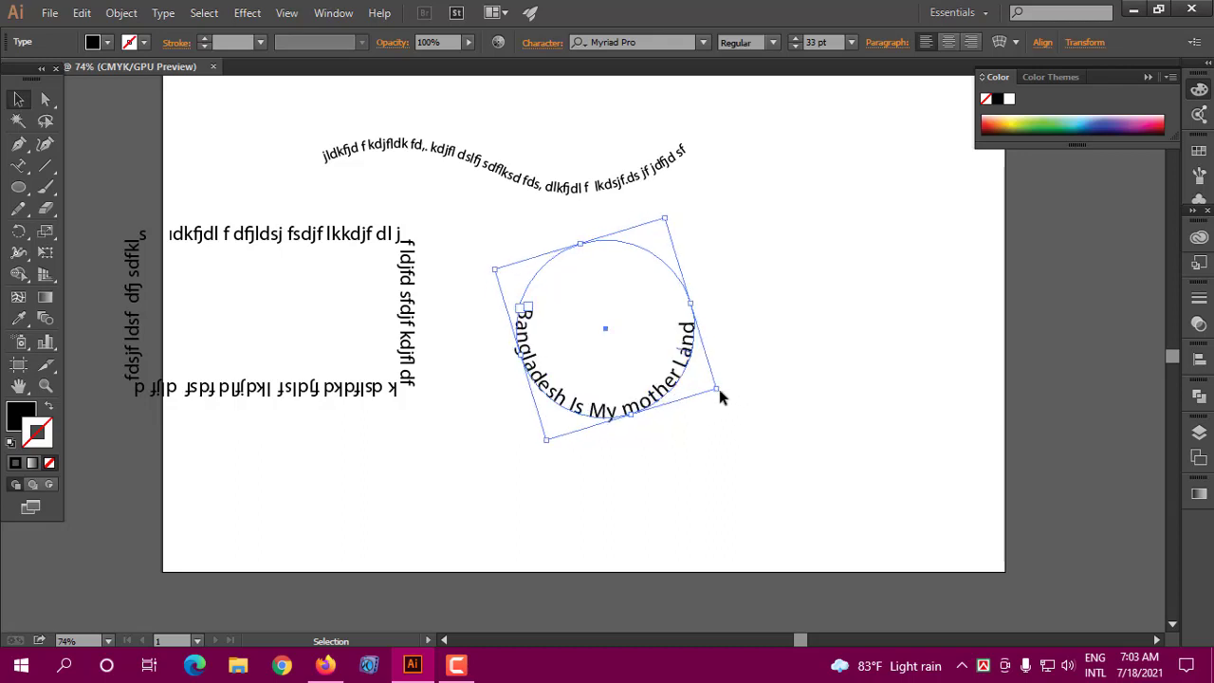
{"action": "left_click_drag", "start_coordinate": [725, 395], "coordinate": [726, 403]}
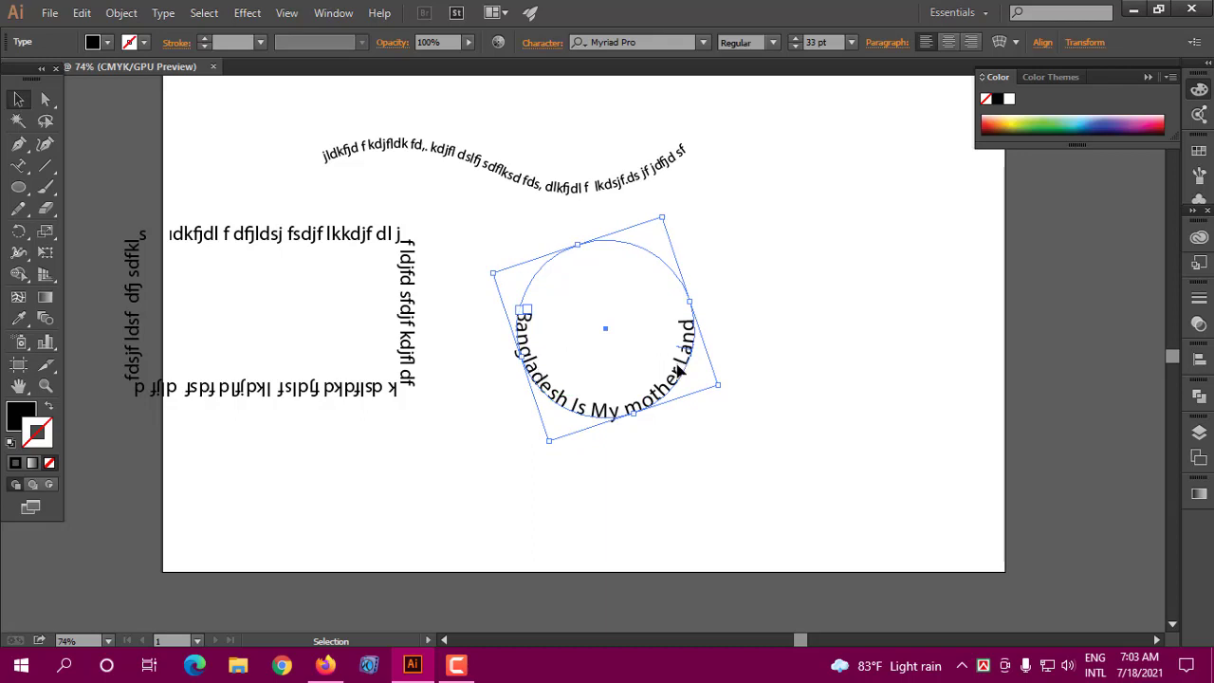
{"action": "left_click_drag", "start_coordinate": [727, 389], "coordinate": [727, 400]}
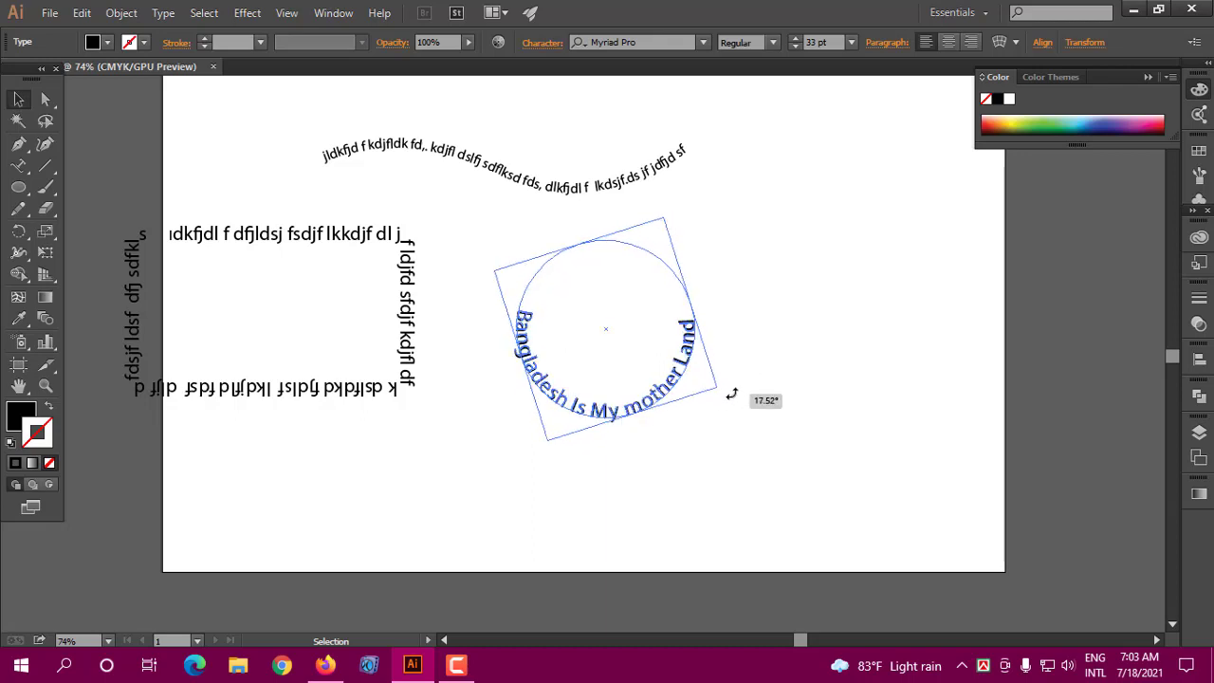
Step: Set the circle text's baseline shift to -21 pt in the Character panel
{"action": "left_click", "coordinate": [542, 43]}
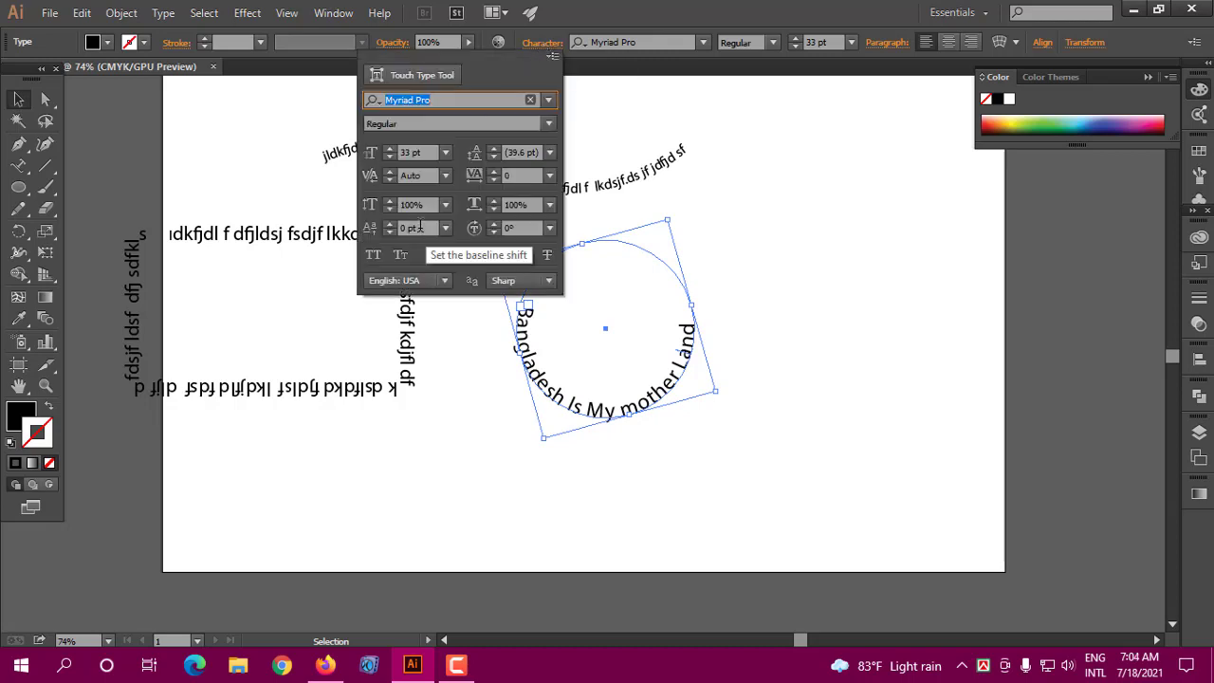
{"action": "left_click", "coordinate": [423, 227]}
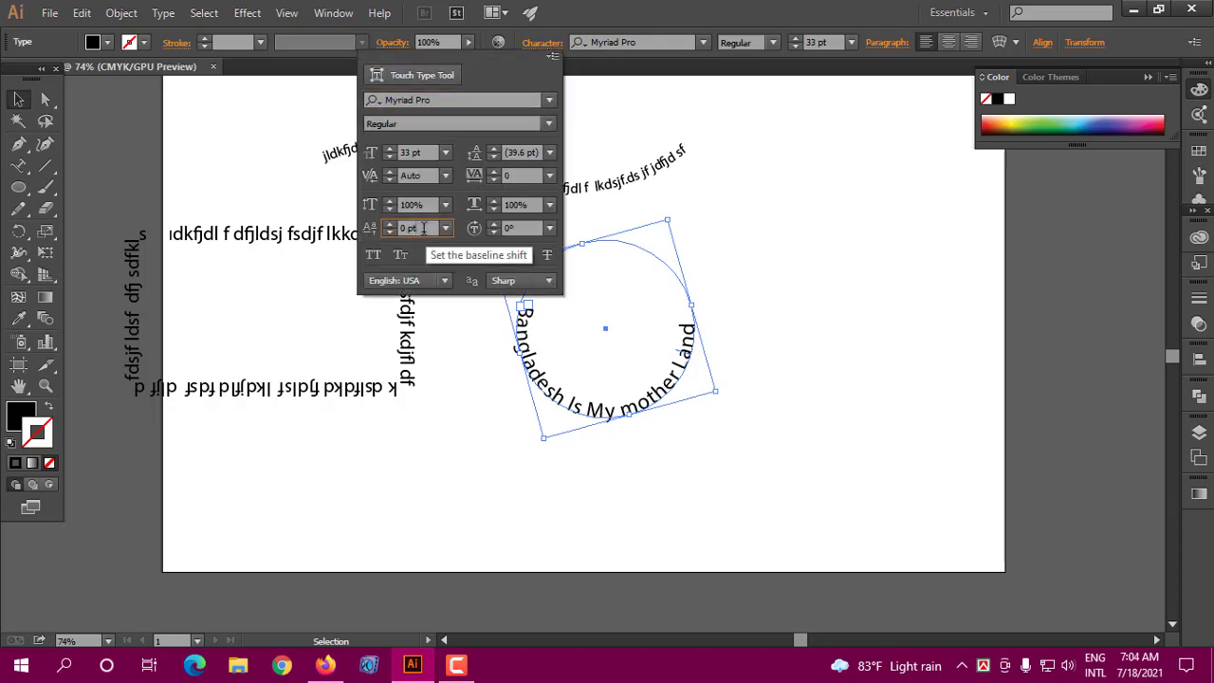
{"action": "key", "text": "Up"}
{"action": "key", "text": "Up"}
{"action": "key", "text": "Up"}
{"action": "key", "text": "Up"}
{"action": "key", "text": "Up"}
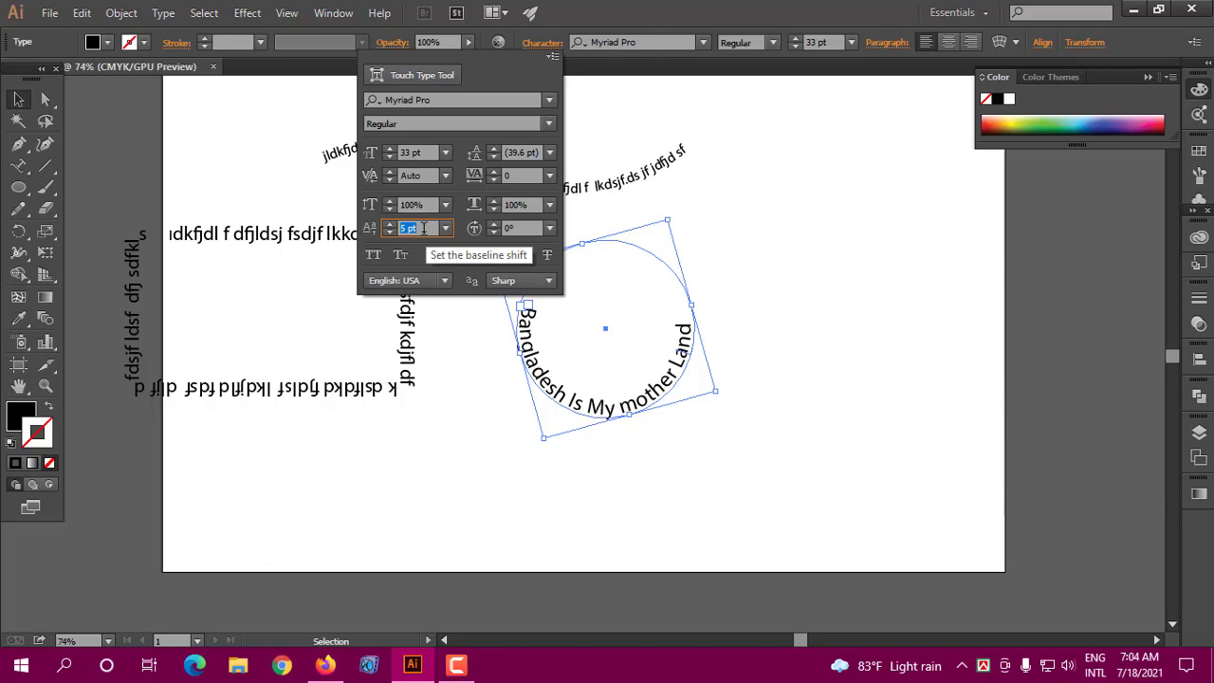
{"action": "key", "text": "Down"}
{"action": "key", "text": "Down"}
{"action": "key", "text": "Down"}
{"action": "key", "text": "Down"}
{"action": "key", "text": "Down"}
{"action": "key", "text": "Down"}
{"action": "key", "text": "Down"}
{"action": "key", "text": "Down"}
{"action": "key", "text": "Down"}
{"action": "key", "text": "Down"}
{"action": "key", "text": "Down"}
{"action": "key", "text": "Down"}
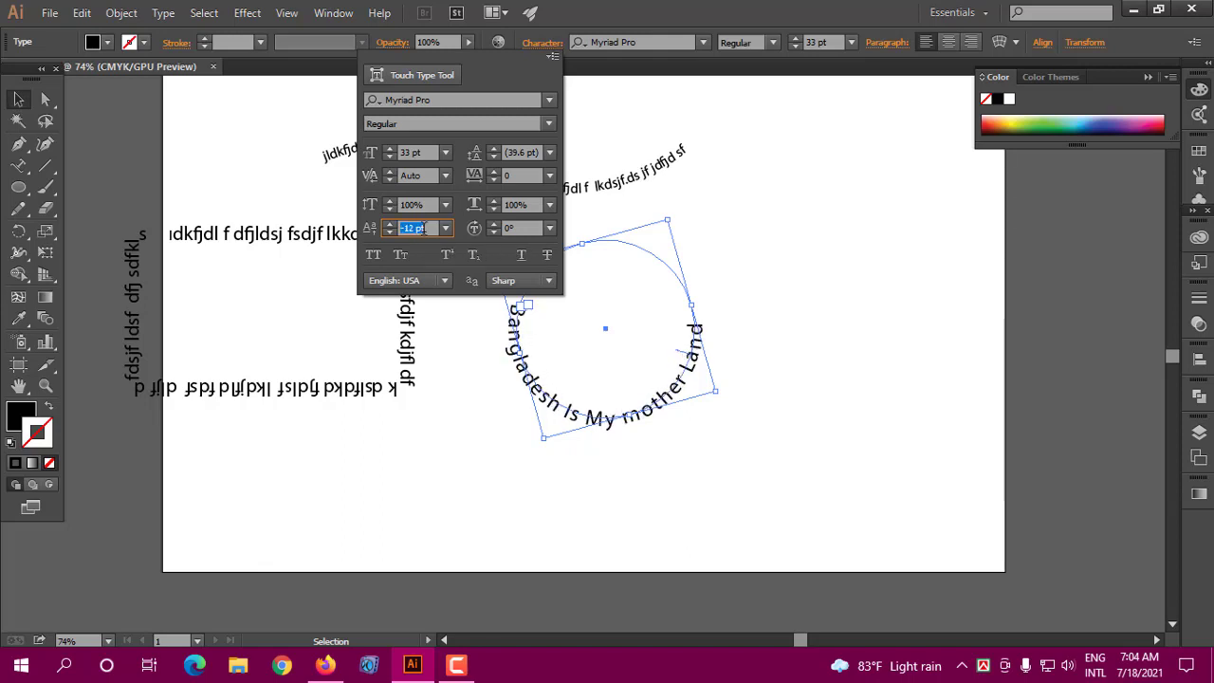
{"action": "key", "text": "Down"}
{"action": "key", "text": "Down"}
{"action": "key", "text": "Down"}
{"action": "key", "text": "Down"}
{"action": "key", "text": "Down"}
{"action": "key", "text": "Down"}
{"action": "key", "text": "Down"}
{"action": "key", "text": "Down"}
{"action": "key", "text": "Down"}
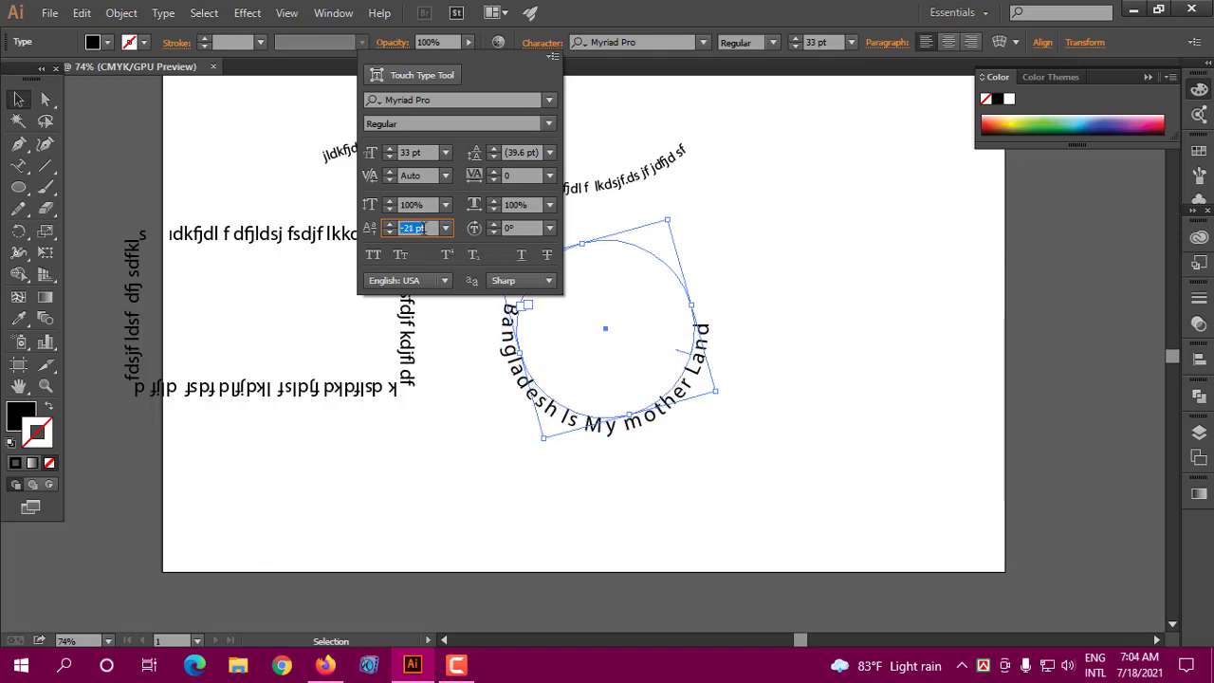
{"action": "key", "text": "Return"}
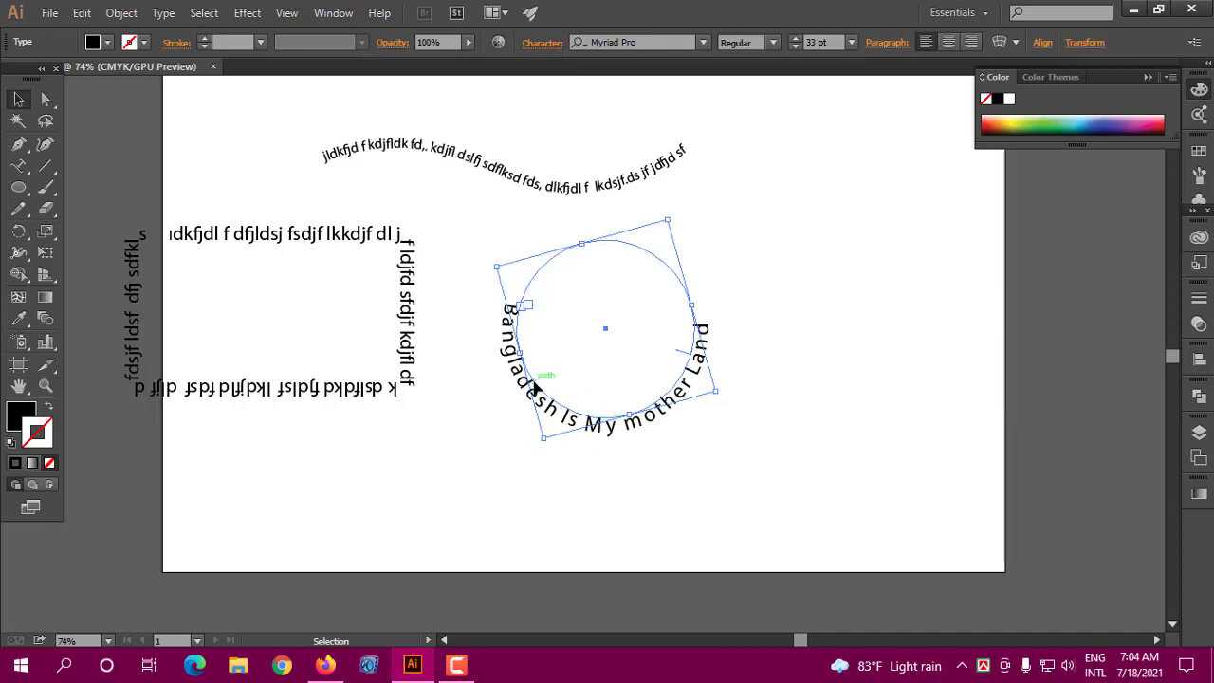
Step: Delete 'Is My mother Land' so only 'Bangladesh' remains on the circle
{"action": "left_click", "coordinate": [18, 166]}
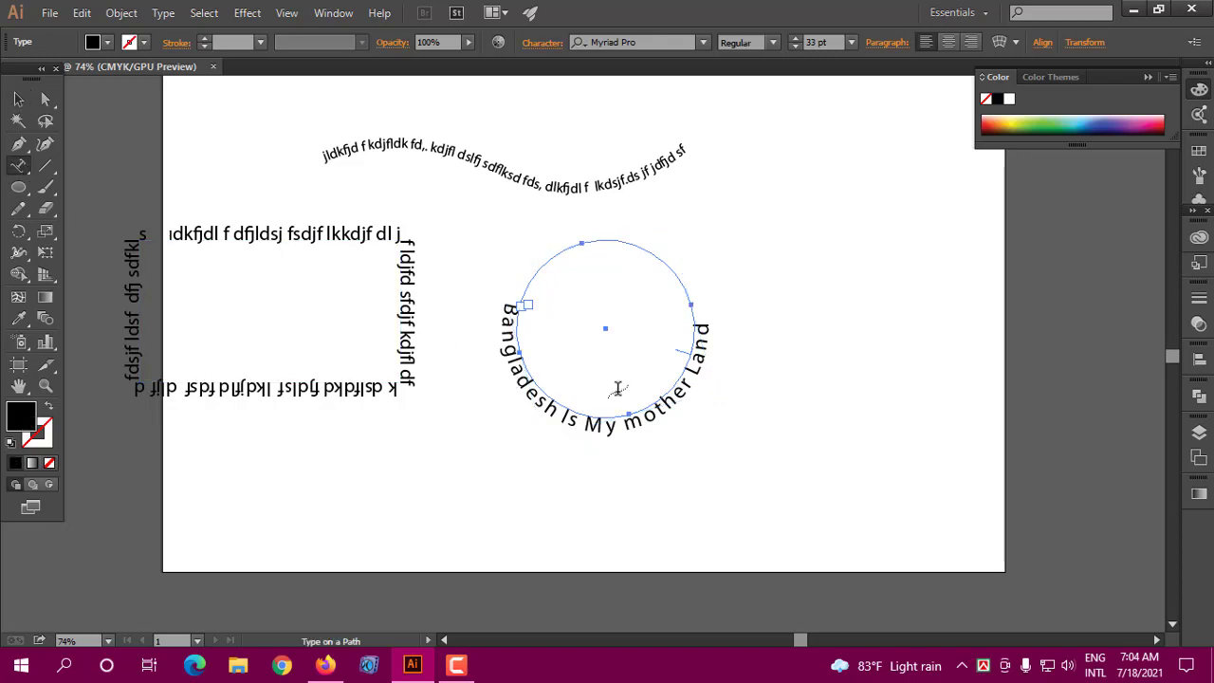
{"action": "left_click_drag", "start_coordinate": [562, 417], "coordinate": [714, 317]}
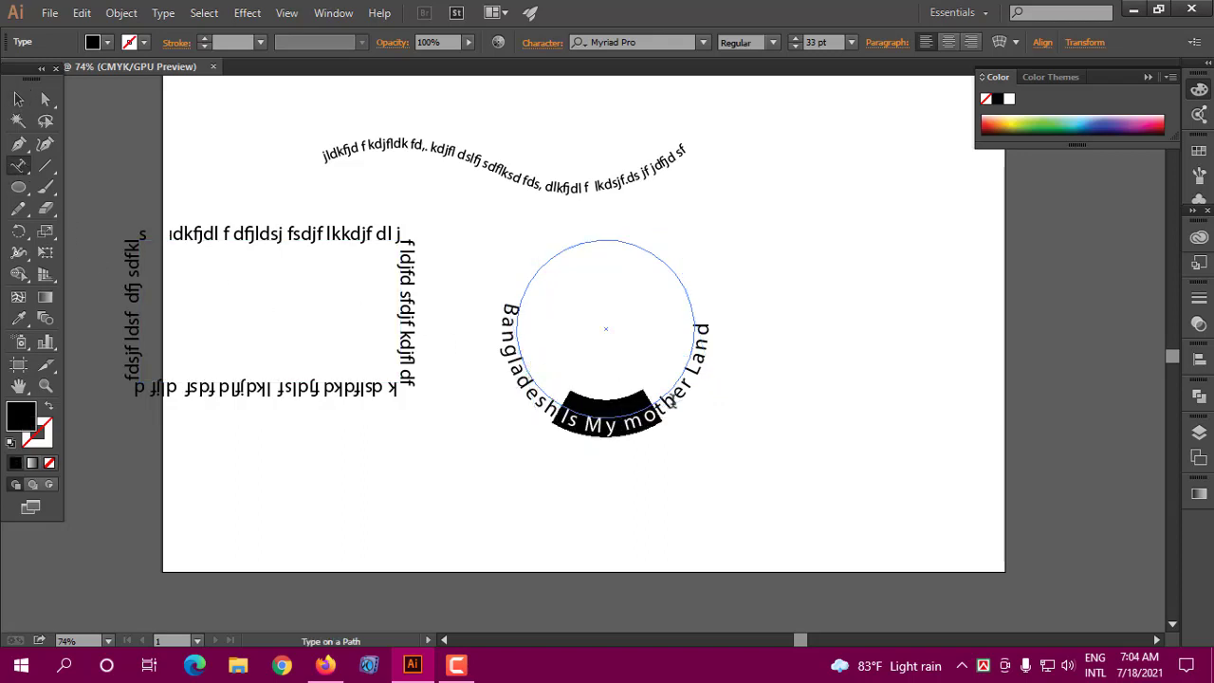
{"action": "key", "text": "BackSpace"}
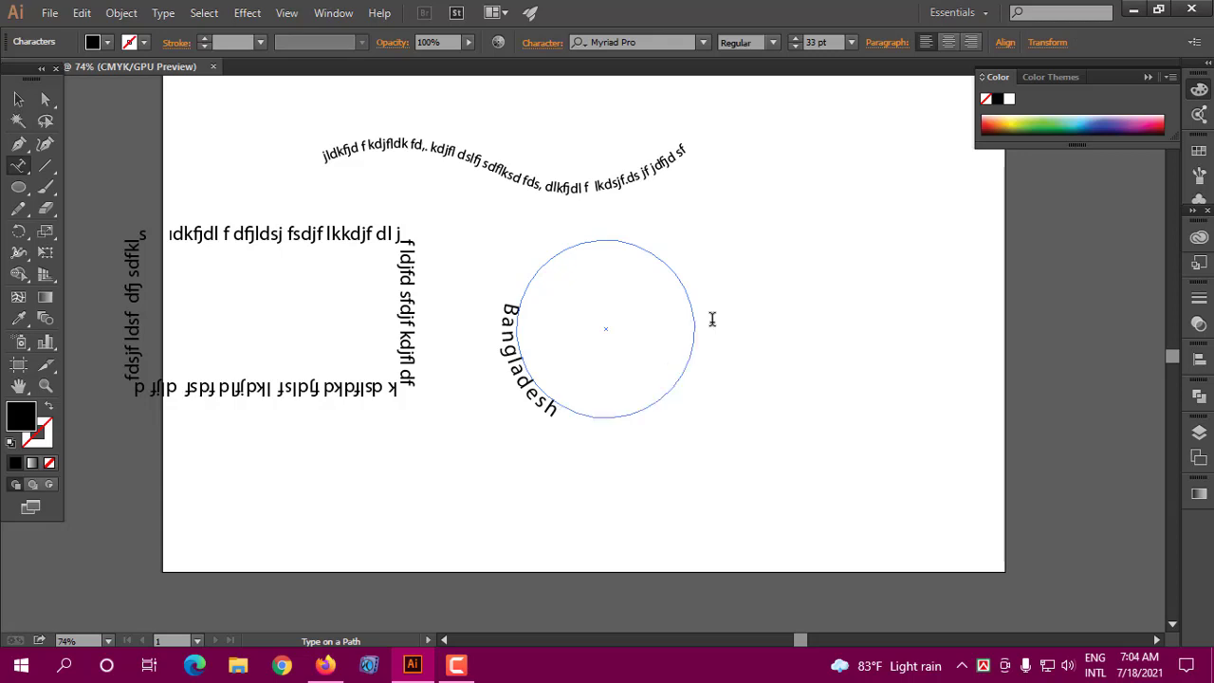
{"action": "scroll", "coordinate": [593, 287], "scroll_direction": "up", "scroll_amount": 1}
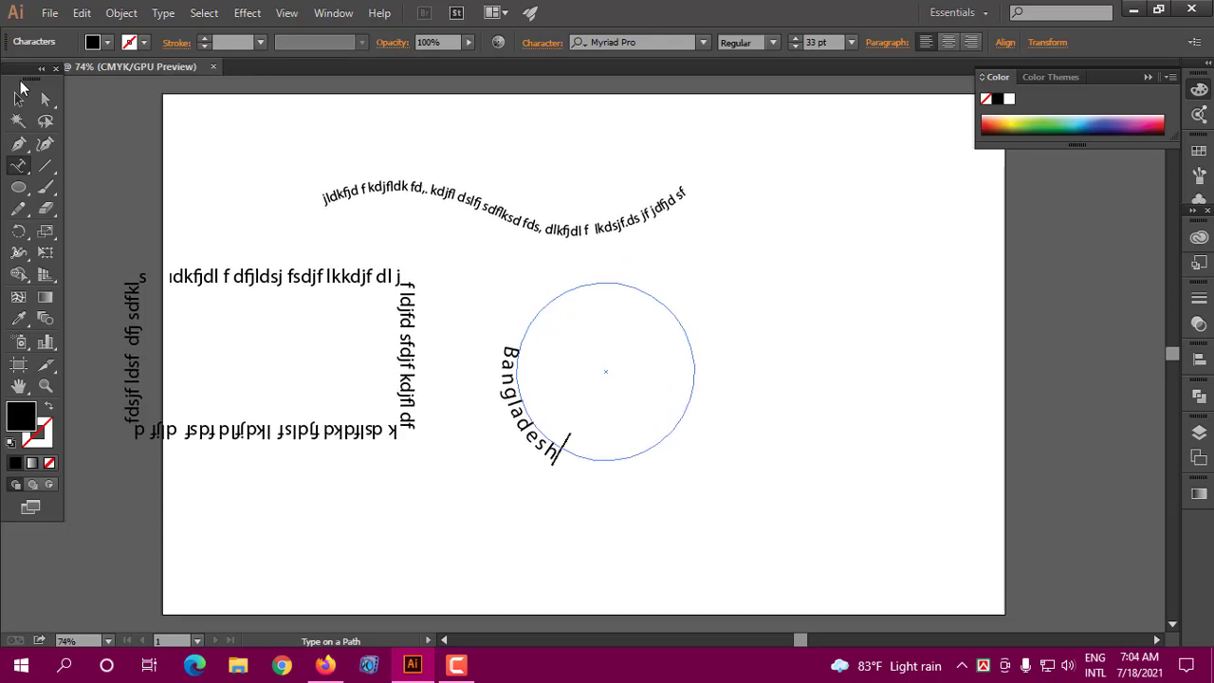
{"action": "left_click", "coordinate": [21, 99]}
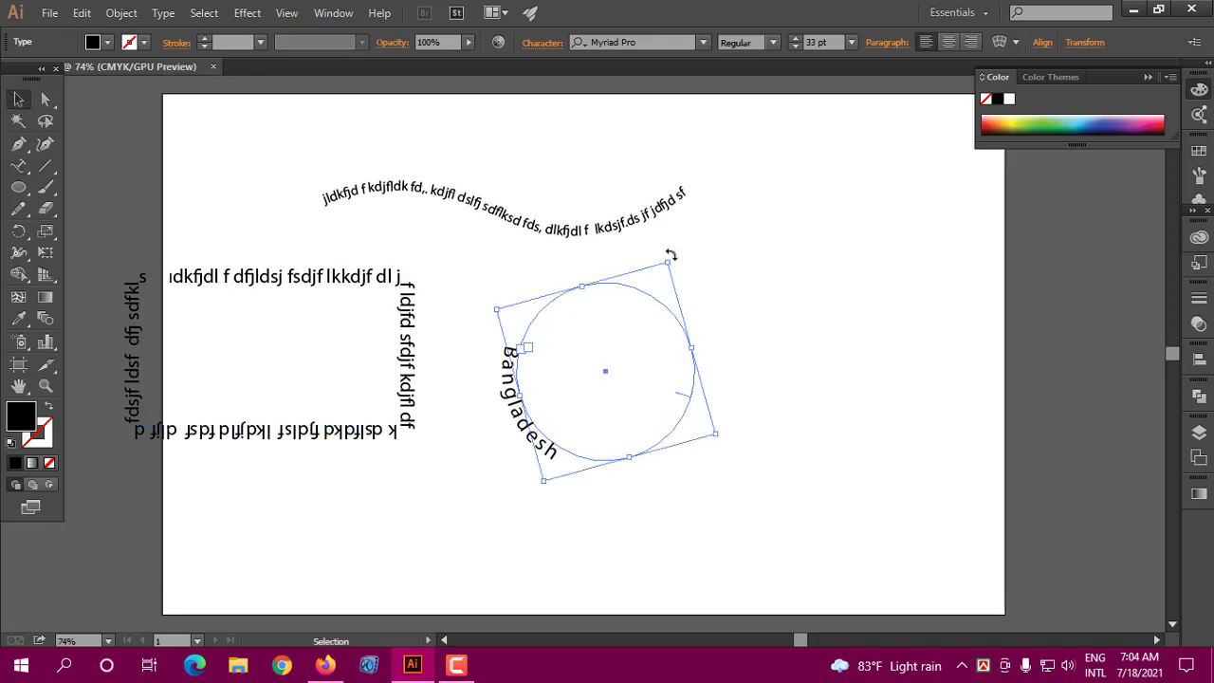
{"action": "left_click_drag", "start_coordinate": [670, 254], "coordinate": [527, 248]}
{"action": "key", "text": "ctrl+z"}
Step: Browse the ellipse, line segment and spiral/grid tool options, then reselect the circle text
{"action": "left_click", "coordinate": [18, 187]}
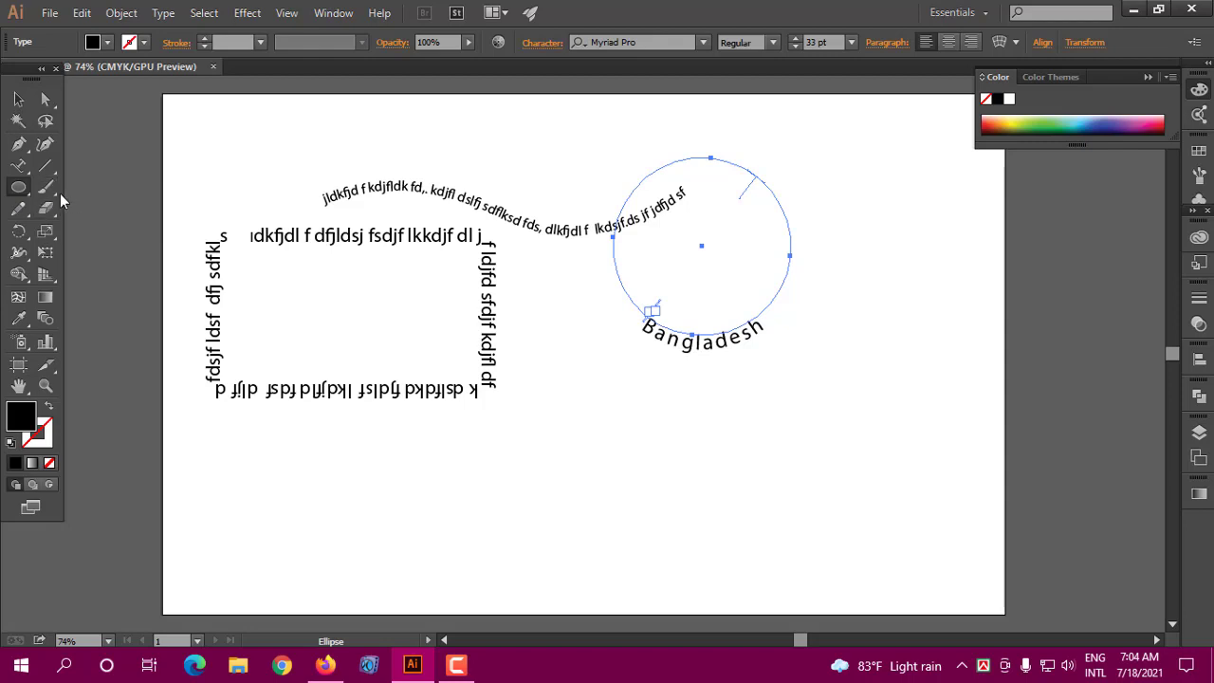
{"action": "left_click", "coordinate": [48, 166]}
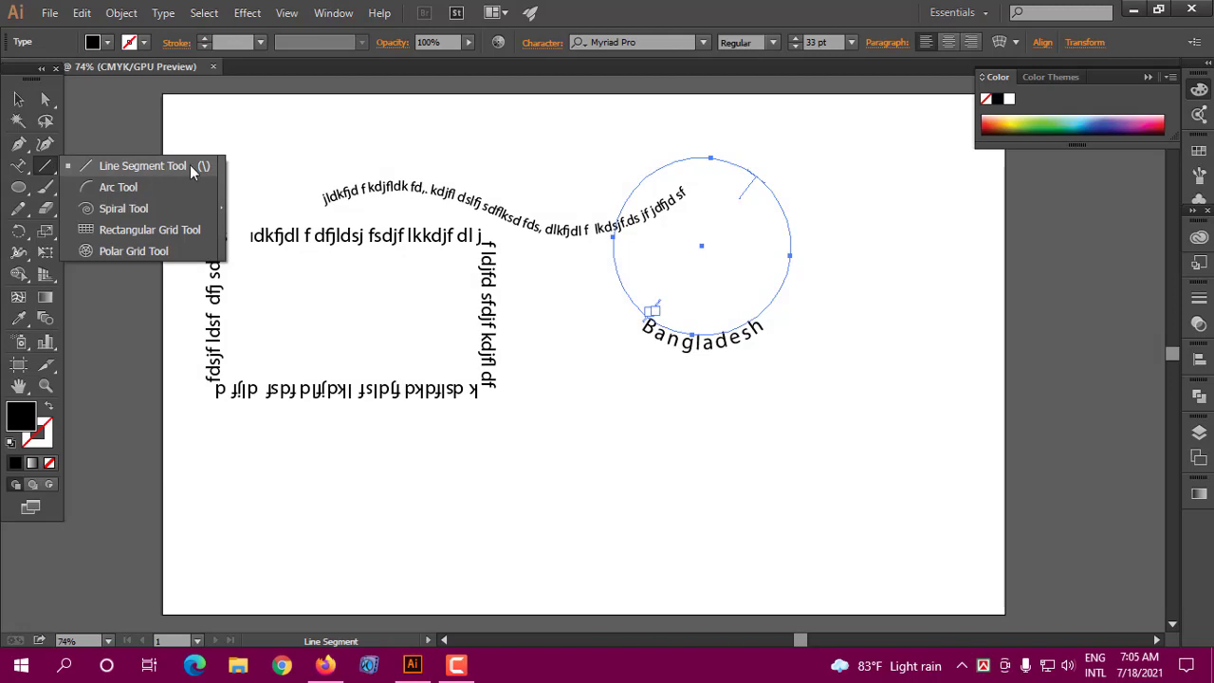
{"action": "left_click", "coordinate": [44, 171]}
{"action": "left_click", "coordinate": [18, 98]}
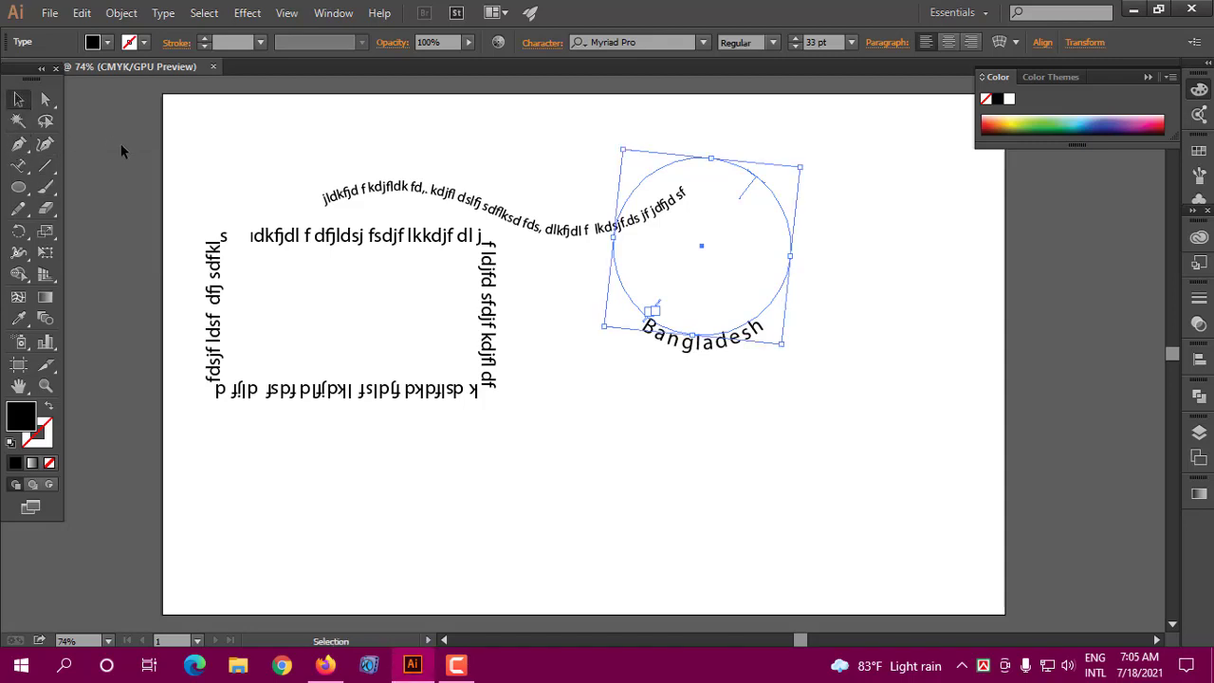
Step: Delete the wavy, rectangular and circular path texts from the artboard
{"action": "left_click_drag", "start_coordinate": [199, 152], "coordinate": [778, 389]}
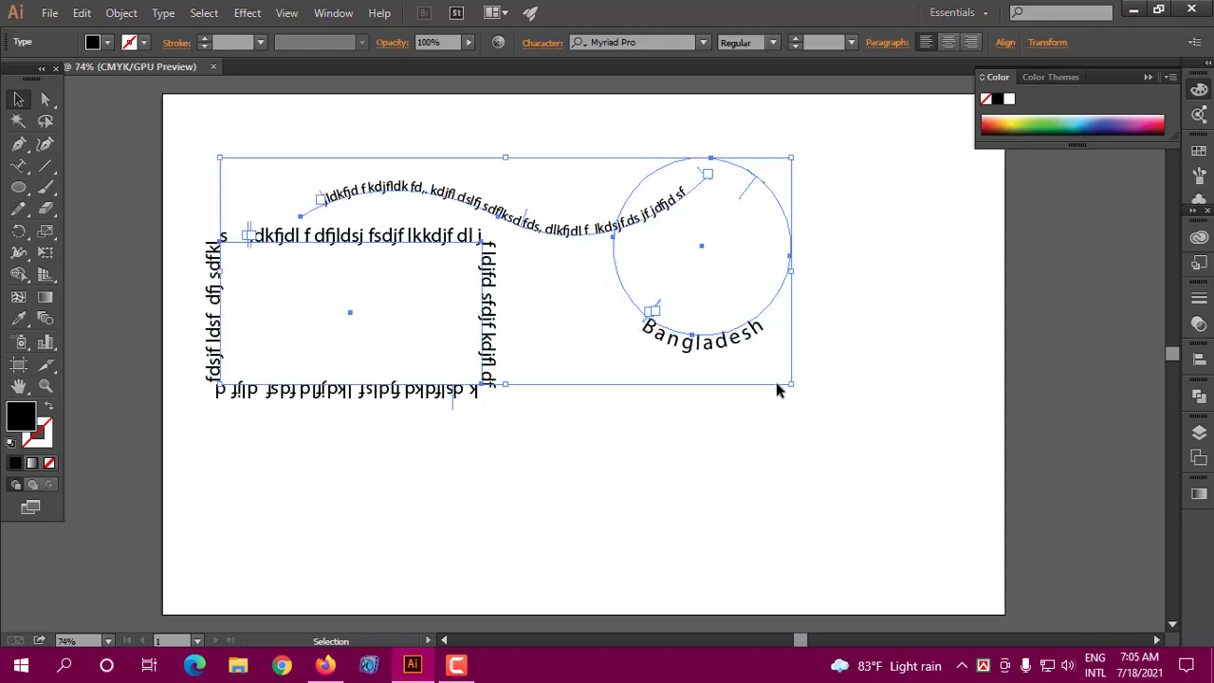
{"action": "key", "text": "Delete"}
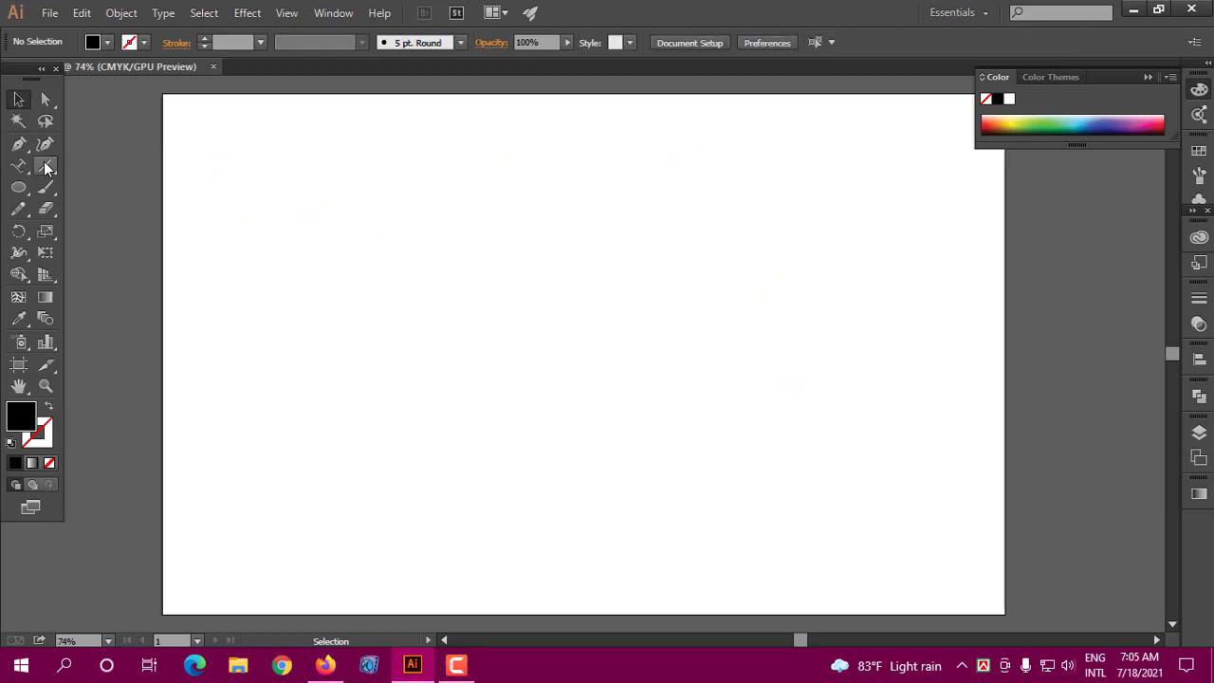
{"action": "left_click", "coordinate": [48, 168]}
{"action": "left_click", "coordinate": [19, 106]}
Step: Set the fill to None and show the line, arc, spiral and grid tool choices
{"action": "key", "text": "slash"}
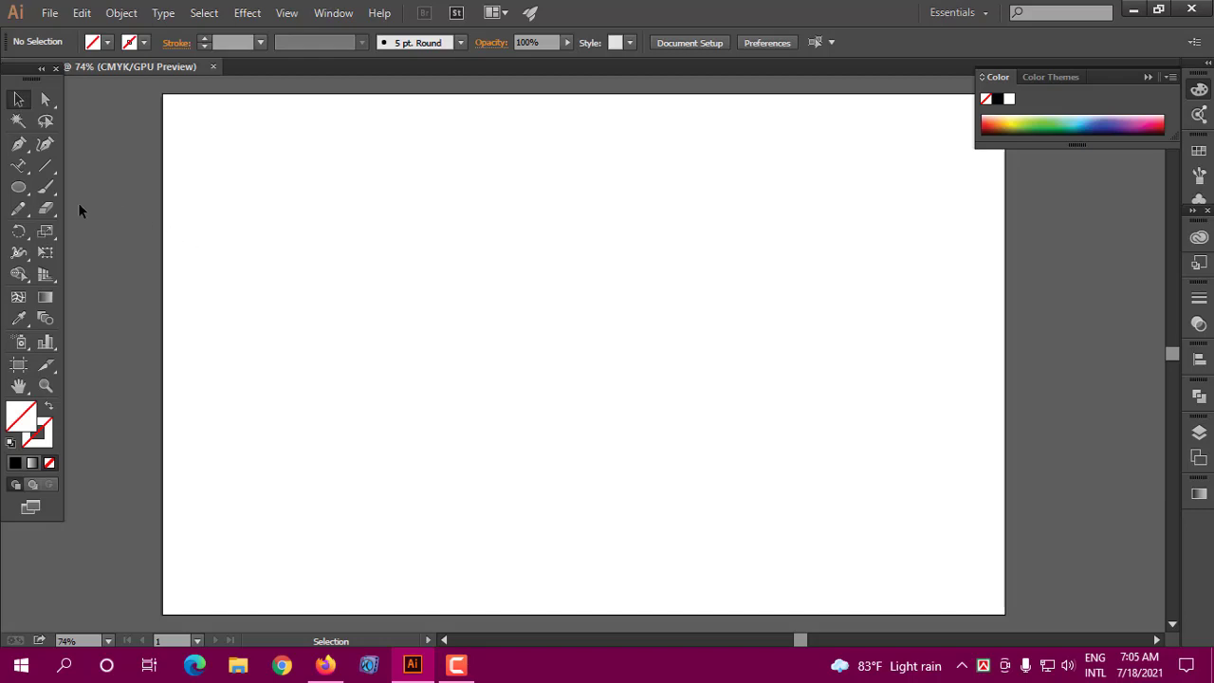
{"action": "key", "text": "backslash"}
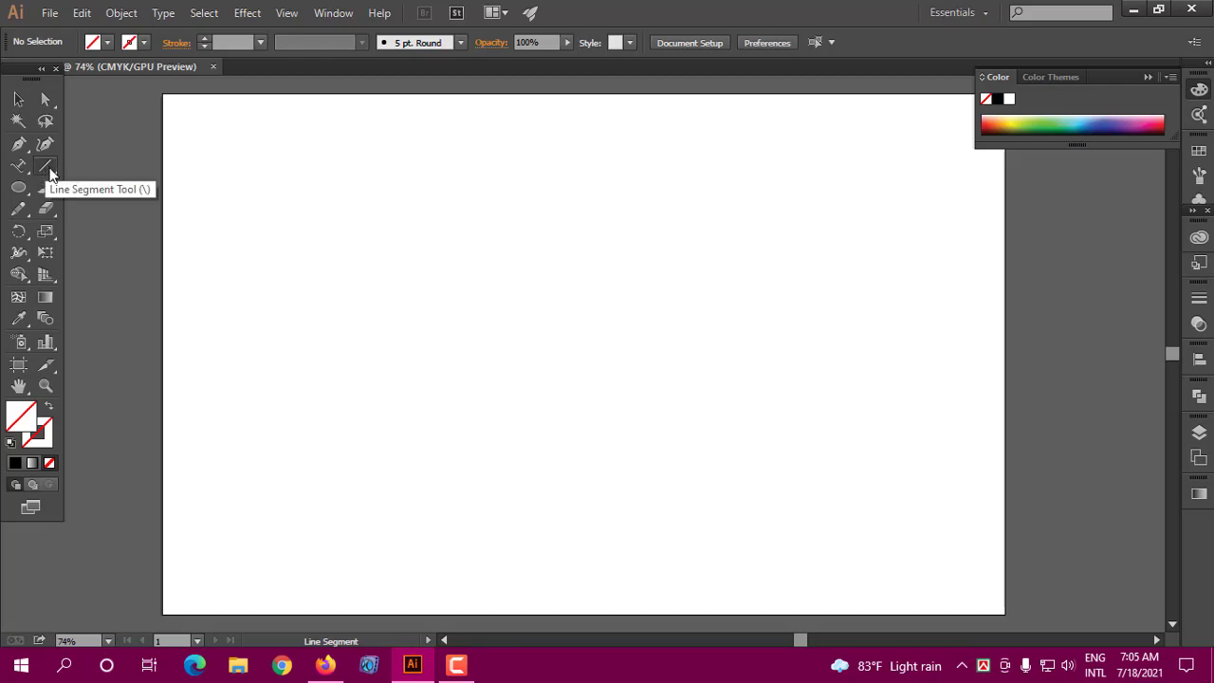
{"action": "left_click", "coordinate": [50, 173]}
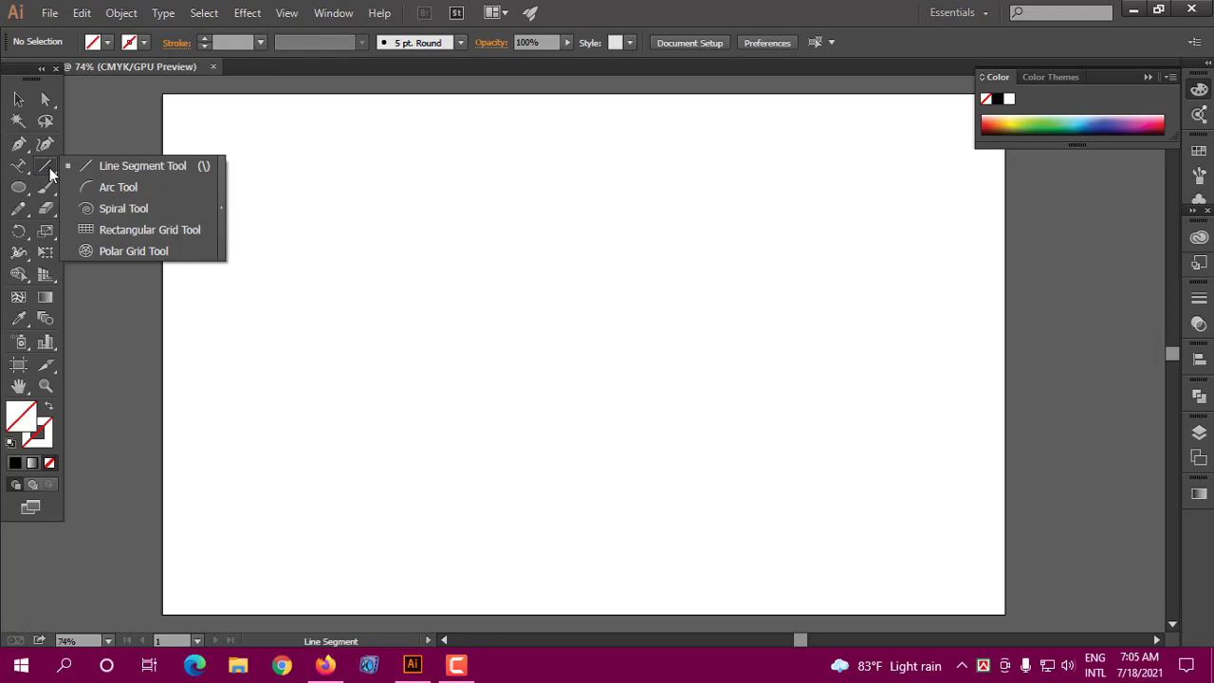
Step: Draw a diagonal line and give it a red 1 pt stroke
{"action": "left_click", "coordinate": [122, 165]}
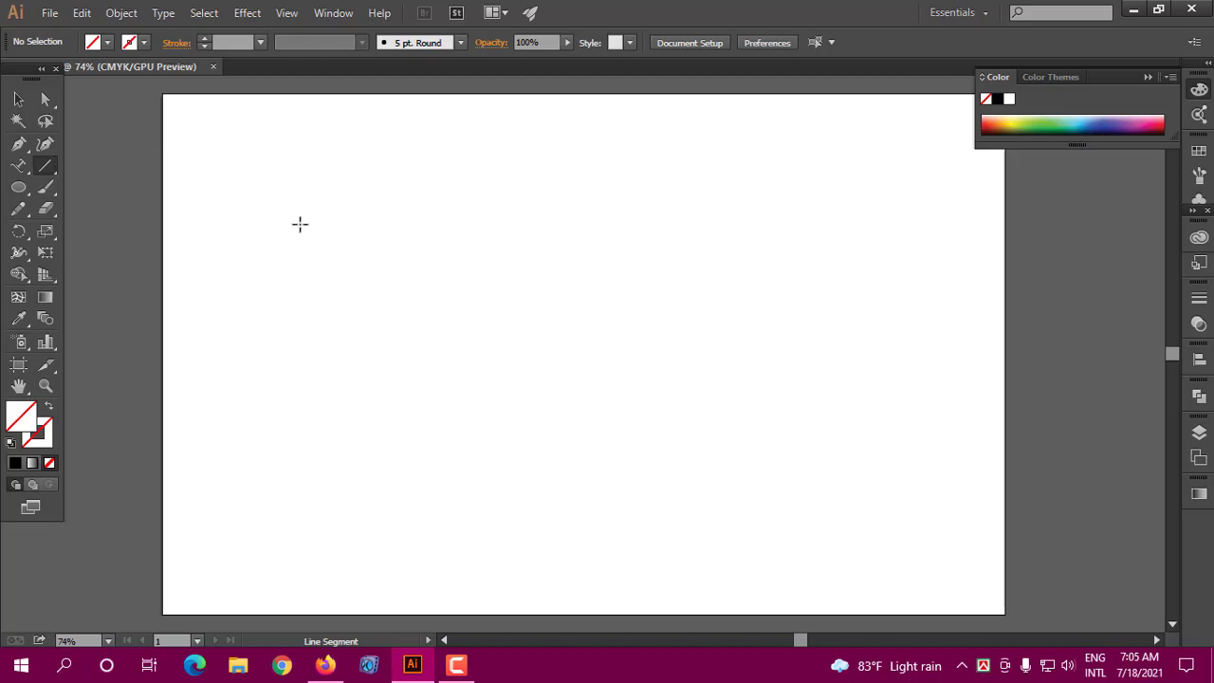
{"action": "mouse_move", "coordinate": [301, 226]}
{"action": "left_mouse_down"}
{"action": "mouse_move", "coordinate": [692, 359]}
{"action": "mouse_move", "coordinate": [690, 387]}
{"action": "left_mouse_up"}
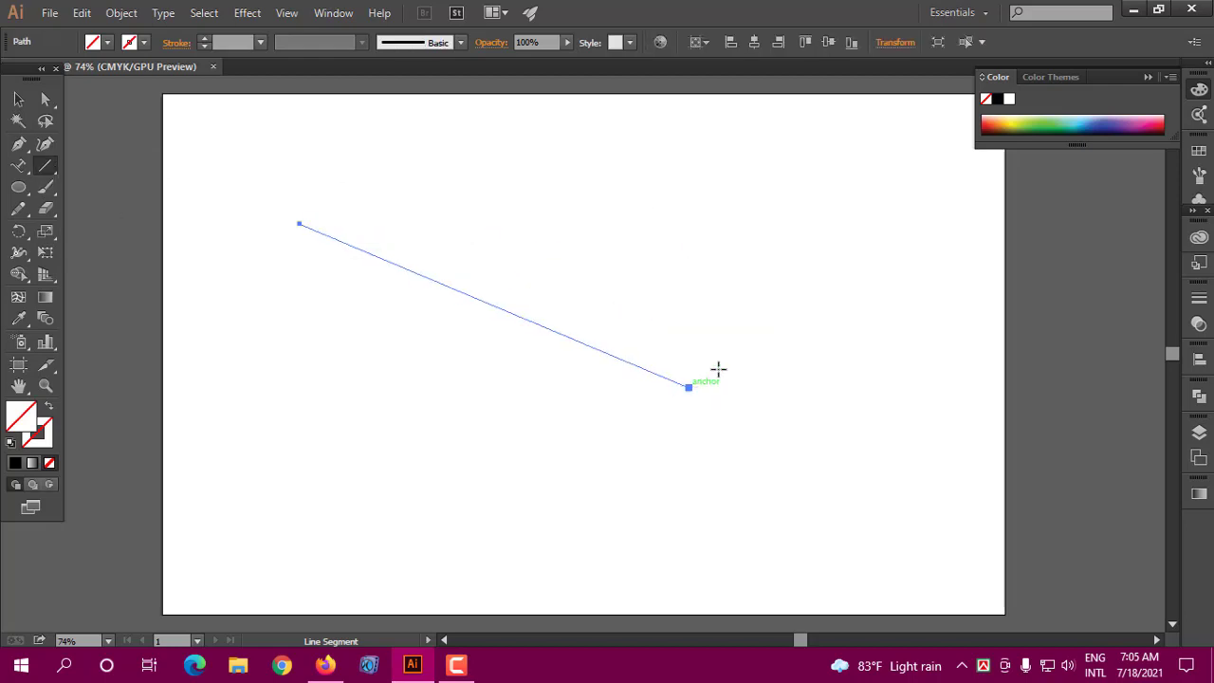
{"action": "left_click", "coordinate": [13, 100]}
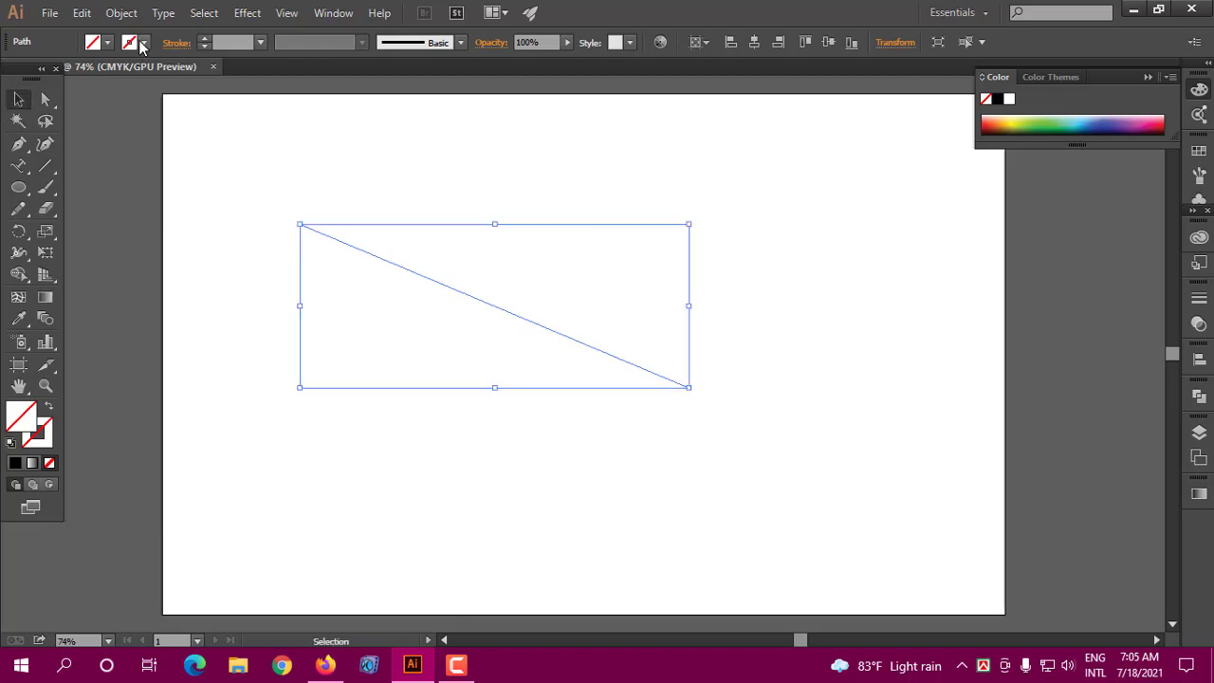
{"action": "left_click", "coordinate": [144, 41]}
{"action": "left_click", "coordinate": [62, 72]}
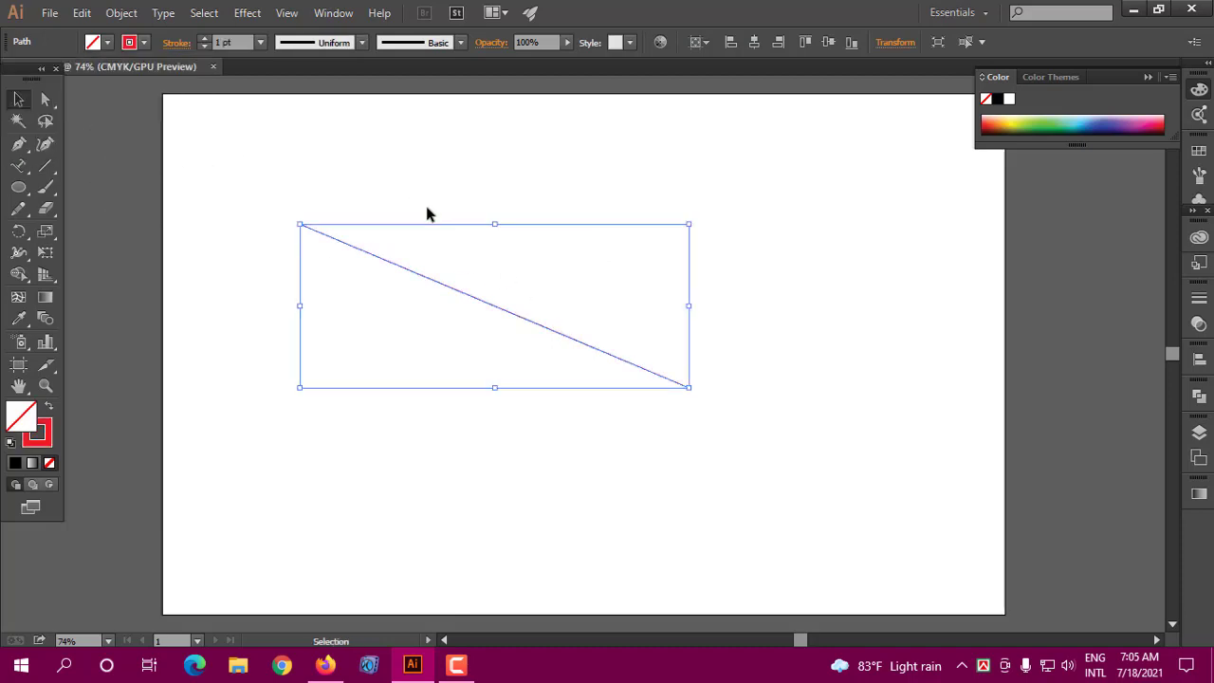
{"action": "left_click", "coordinate": [812, 333]}
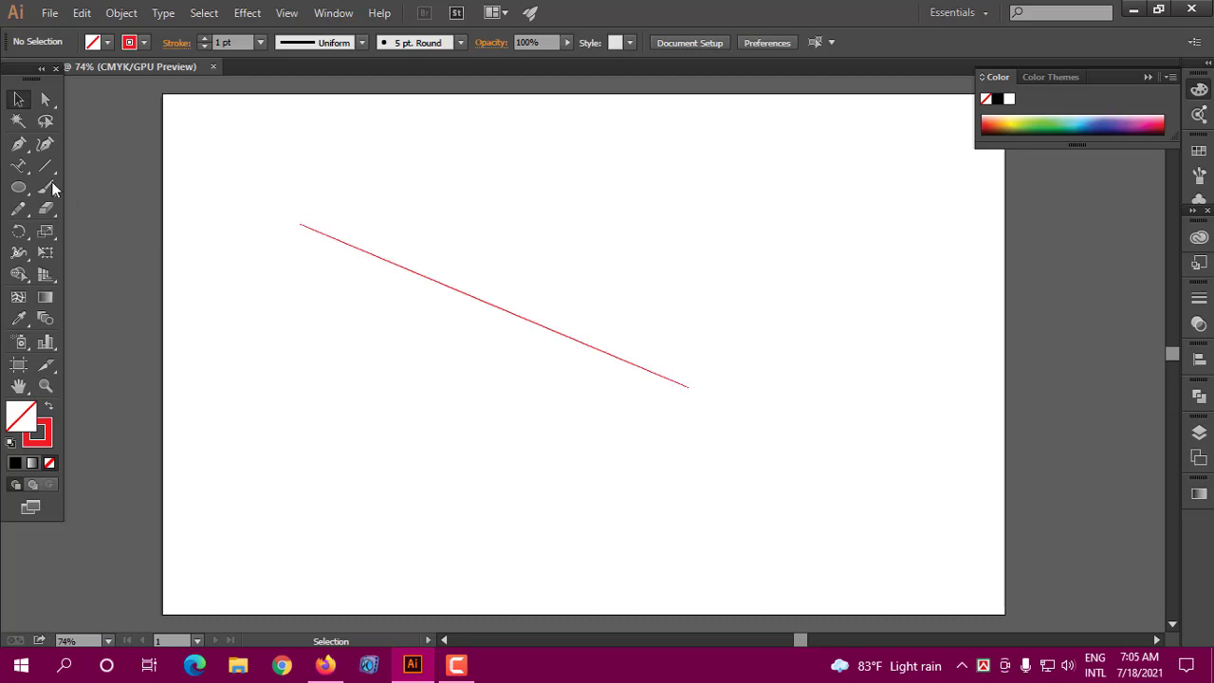
Step: Draw a crossing line and a horizontal line, then move the horizontal one higher
{"action": "left_click", "coordinate": [45, 165]}
{"action": "left_click_drag", "start_coordinate": [308, 366], "coordinate": [641, 168]}
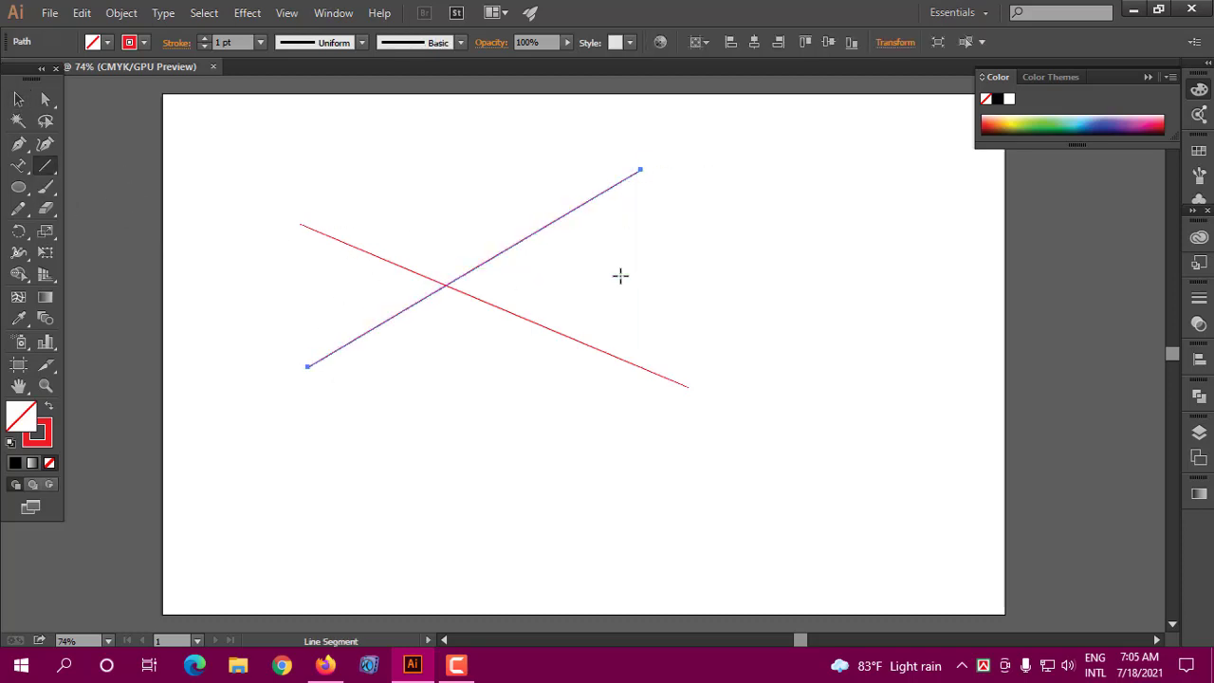
{"action": "left_click_drag", "start_coordinate": [621, 275], "coordinate": [892, 275]}
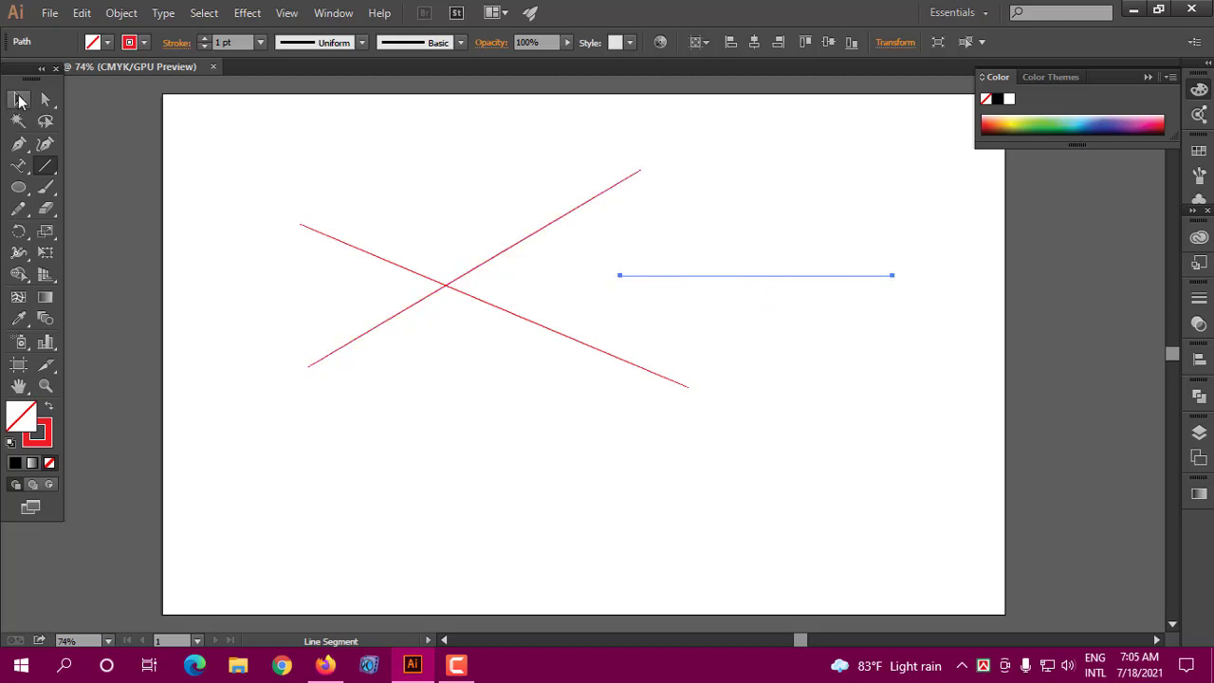
{"action": "left_click", "coordinate": [18, 98]}
{"action": "left_click", "coordinate": [746, 232]}
{"action": "left_click_drag", "start_coordinate": [755, 265], "coordinate": [746, 219]}
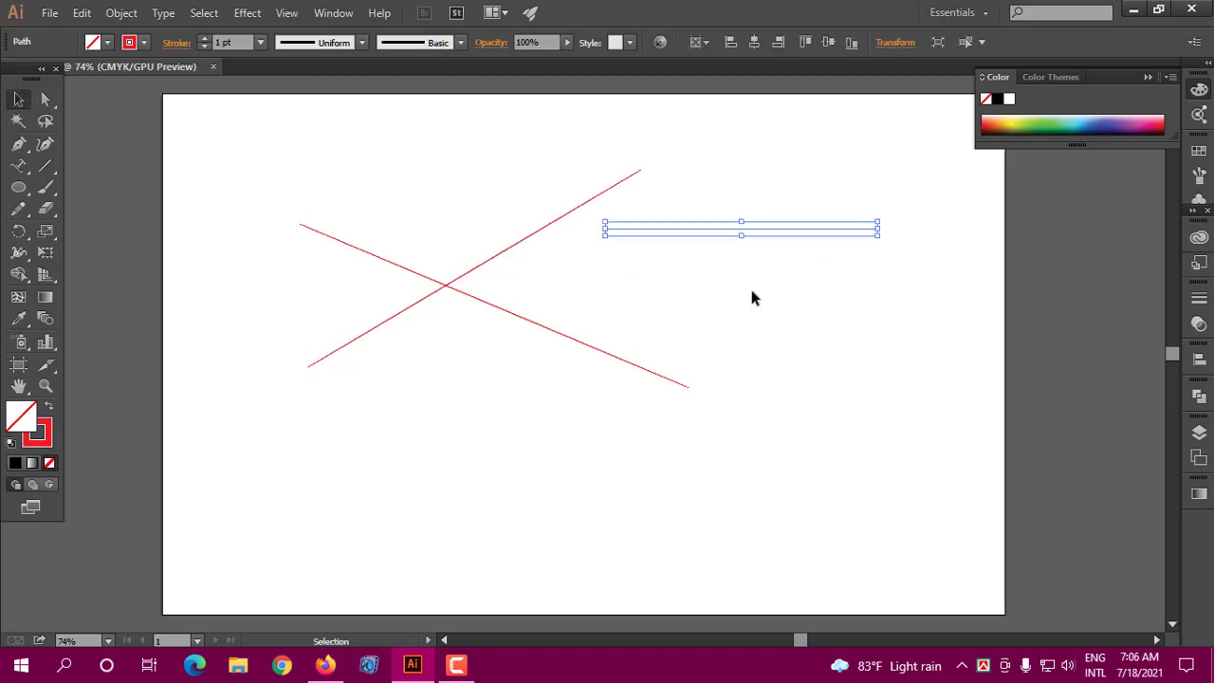
{"action": "left_click", "coordinate": [755, 297]}
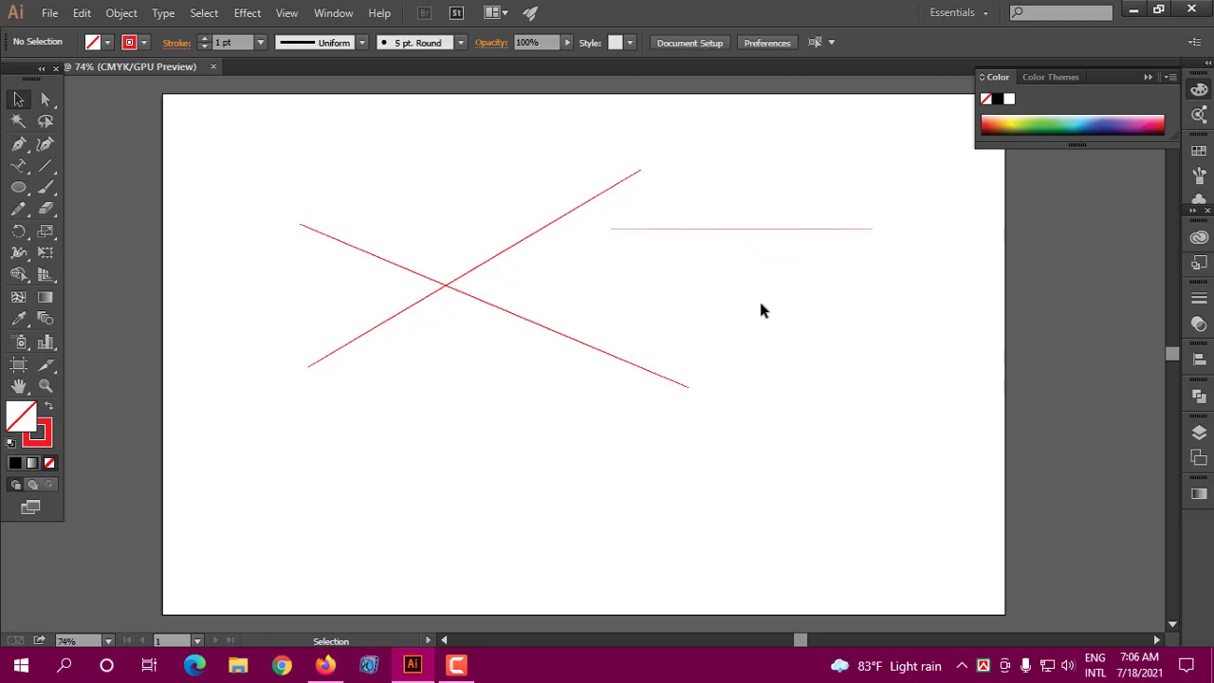
Step: Add a vertical line on the left and two more diagonal lines lower down
{"action": "left_click", "coordinate": [44, 166]}
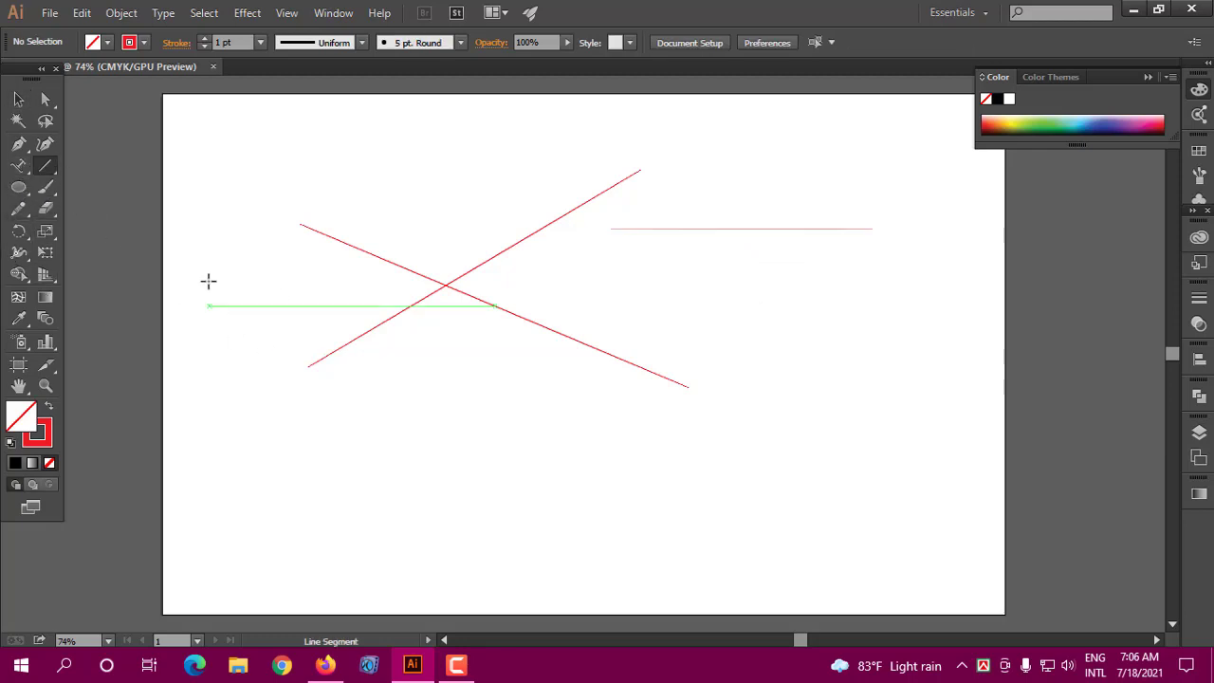
{"action": "left_click_drag", "start_coordinate": [250, 237], "coordinate": [265, 483]}
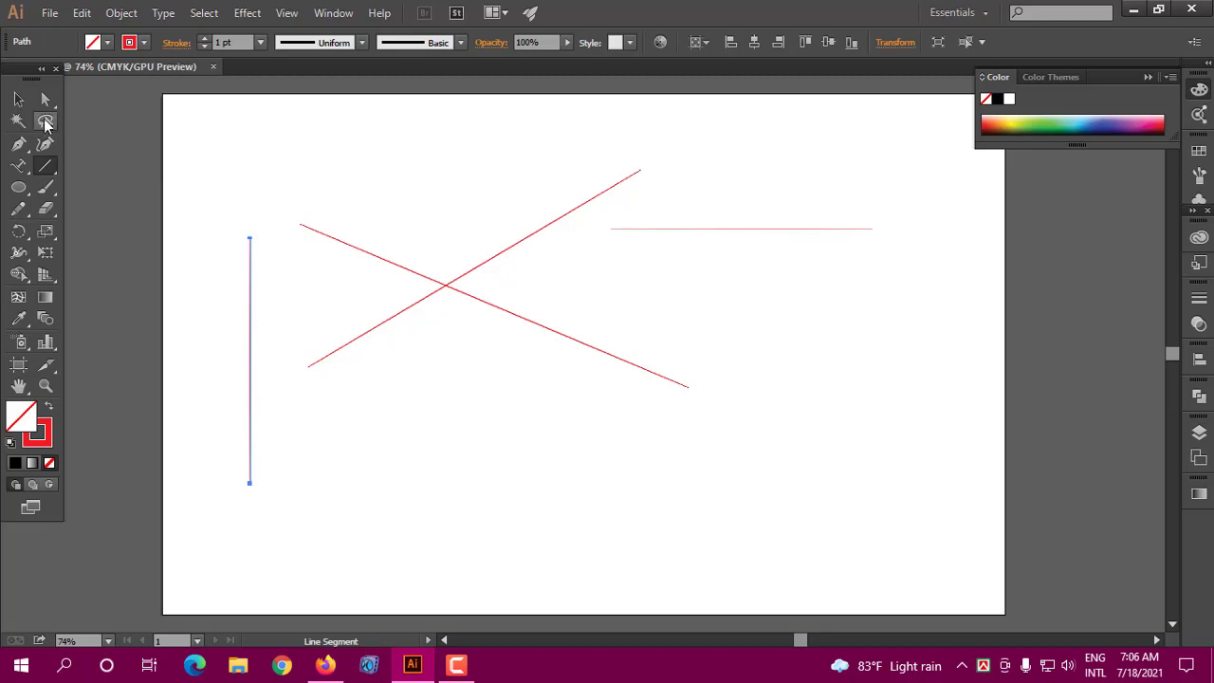
{"action": "left_click", "coordinate": [20, 100]}
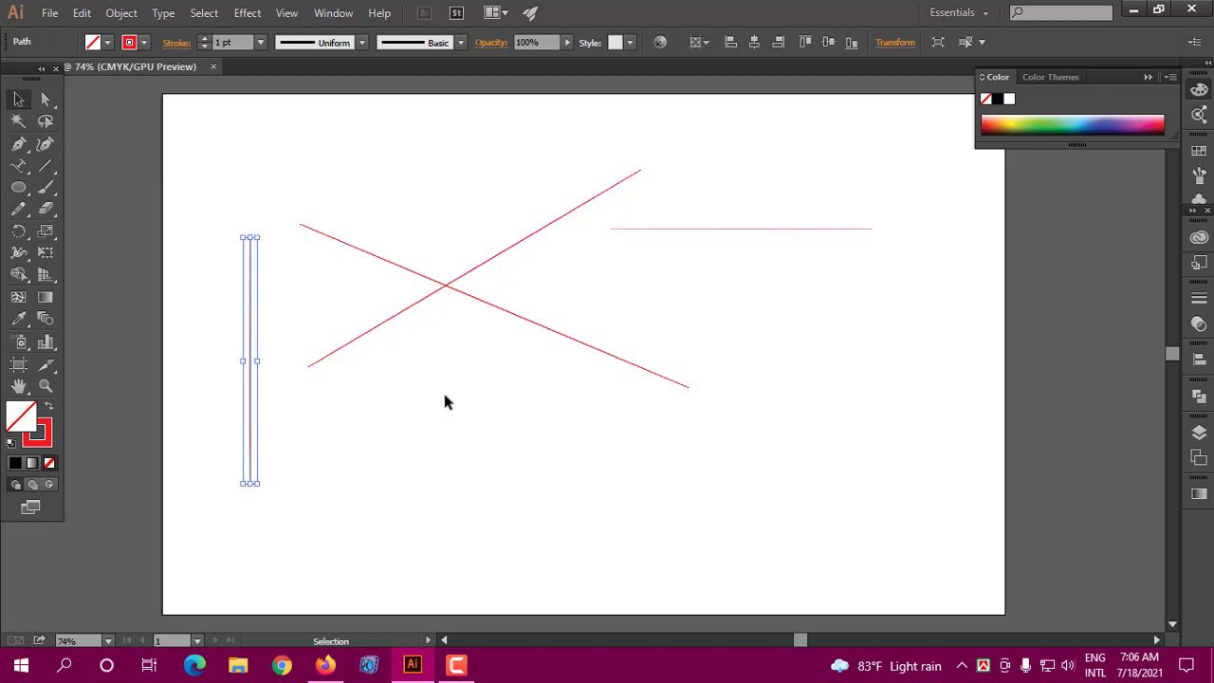
{"action": "left_click", "coordinate": [45, 166]}
{"action": "left_click_drag", "start_coordinate": [409, 369], "coordinate": [597, 535]}
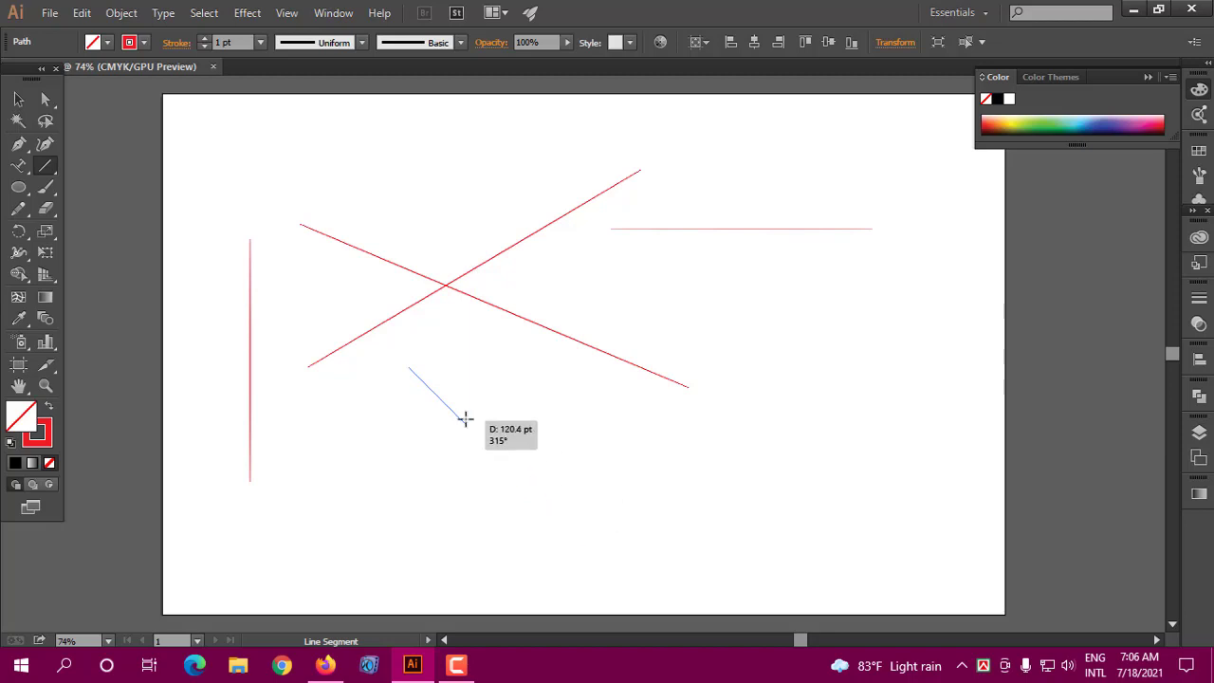
{"action": "left_click_drag", "start_coordinate": [597, 537], "coordinate": [566, 522]}
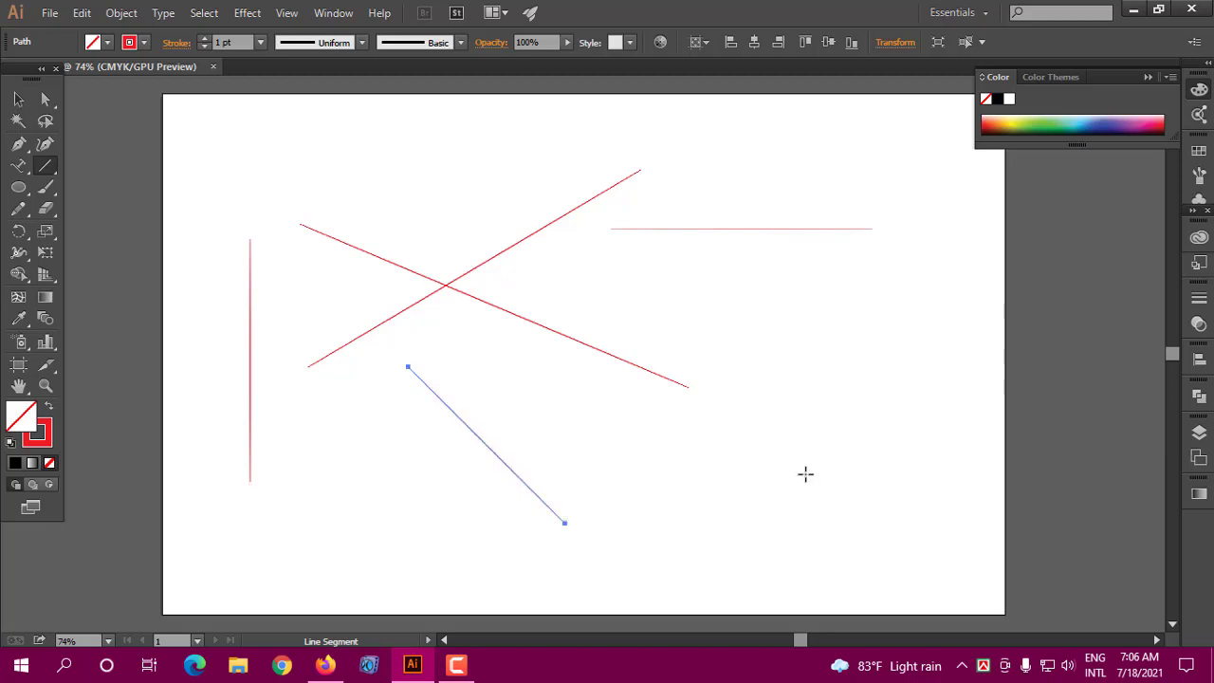
{"action": "left_click_drag", "start_coordinate": [706, 500], "coordinate": [834, 302]}
Step: Select all the red lines and delete them
{"action": "scroll", "coordinate": [233, 266], "scroll_direction": "down", "scroll_amount": 1}
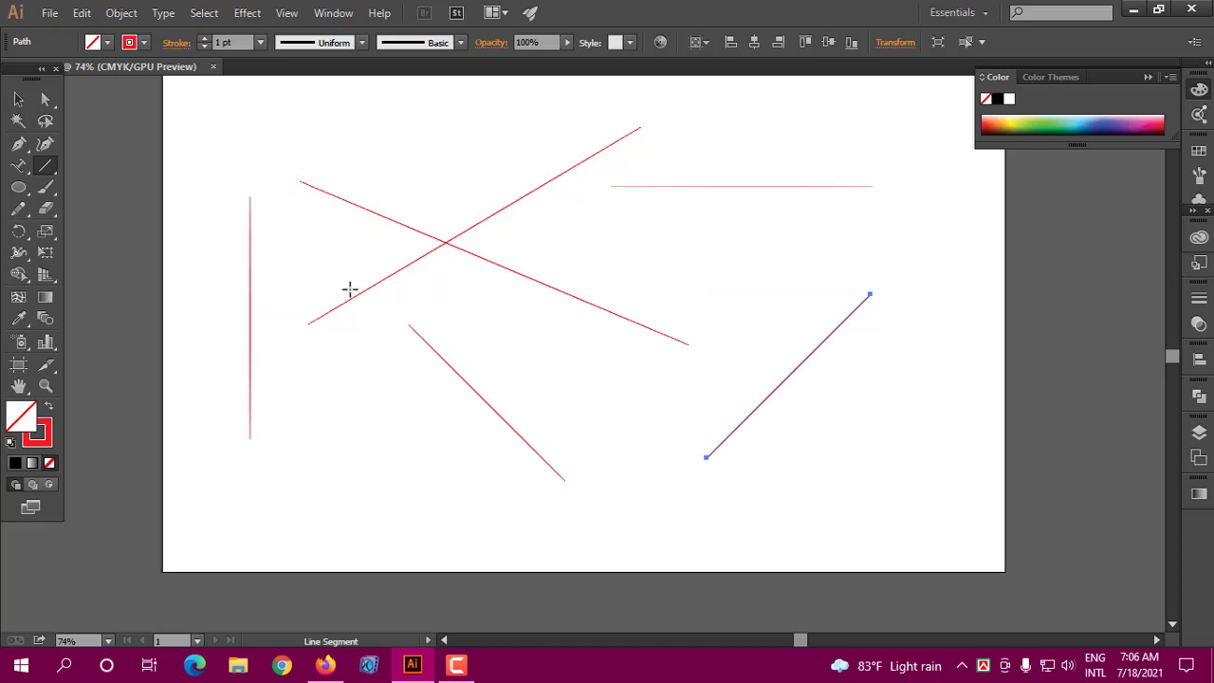
{"action": "scroll", "coordinate": [374, 316], "scroll_direction": "up", "scroll_amount": 1}
{"action": "scroll", "coordinate": [375, 316], "scroll_direction": "up", "scroll_amount": 1}
{"action": "scroll", "coordinate": [493, 384], "scroll_direction": "down", "scroll_amount": 1}
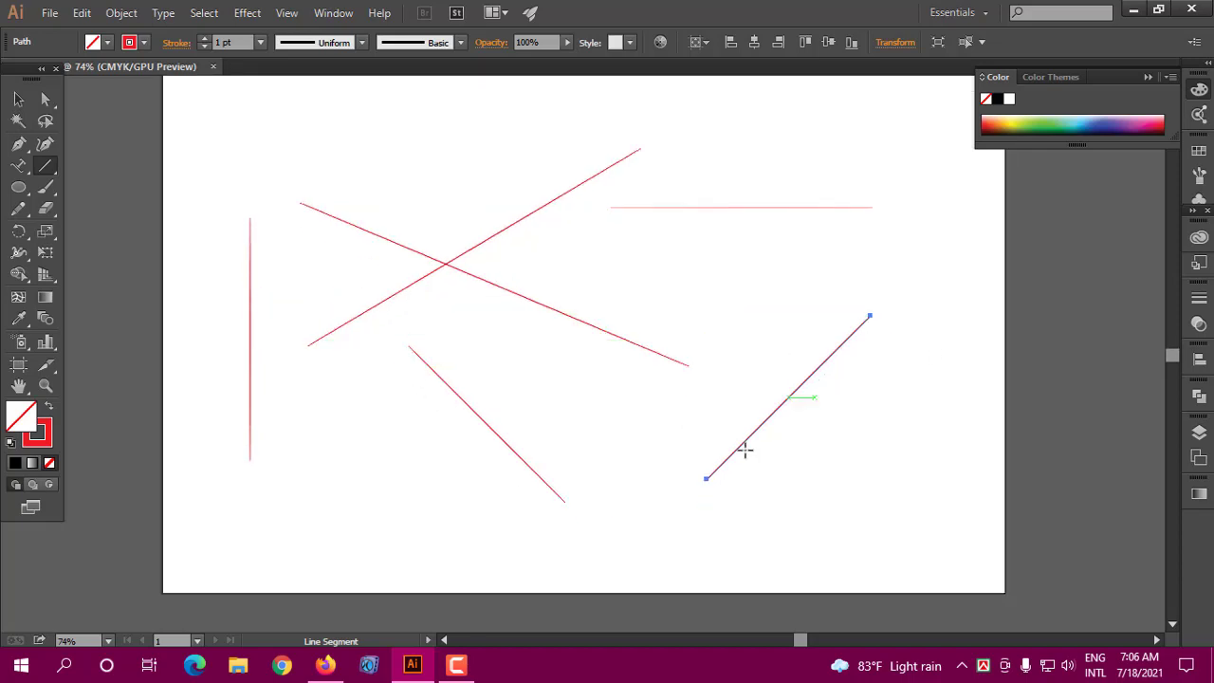
{"action": "scroll", "coordinate": [209, 332], "scroll_direction": "up", "scroll_amount": 1}
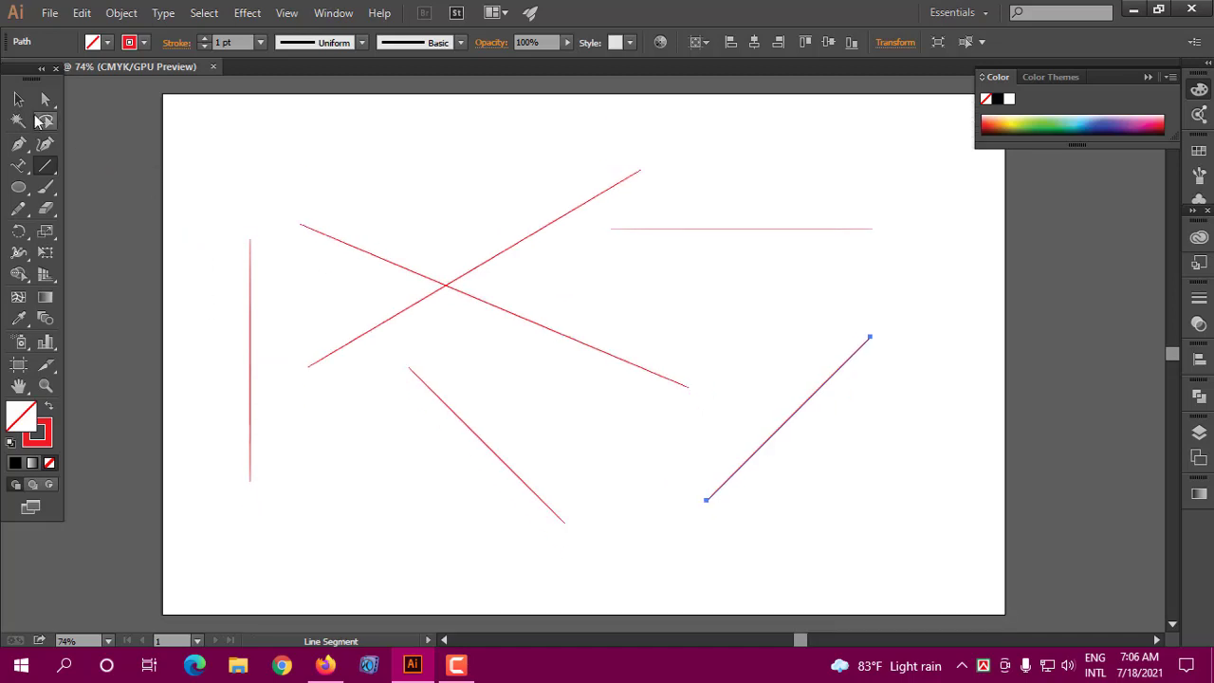
{"action": "left_click", "coordinate": [20, 99]}
{"action": "left_click_drag", "start_coordinate": [211, 184], "coordinate": [874, 519]}
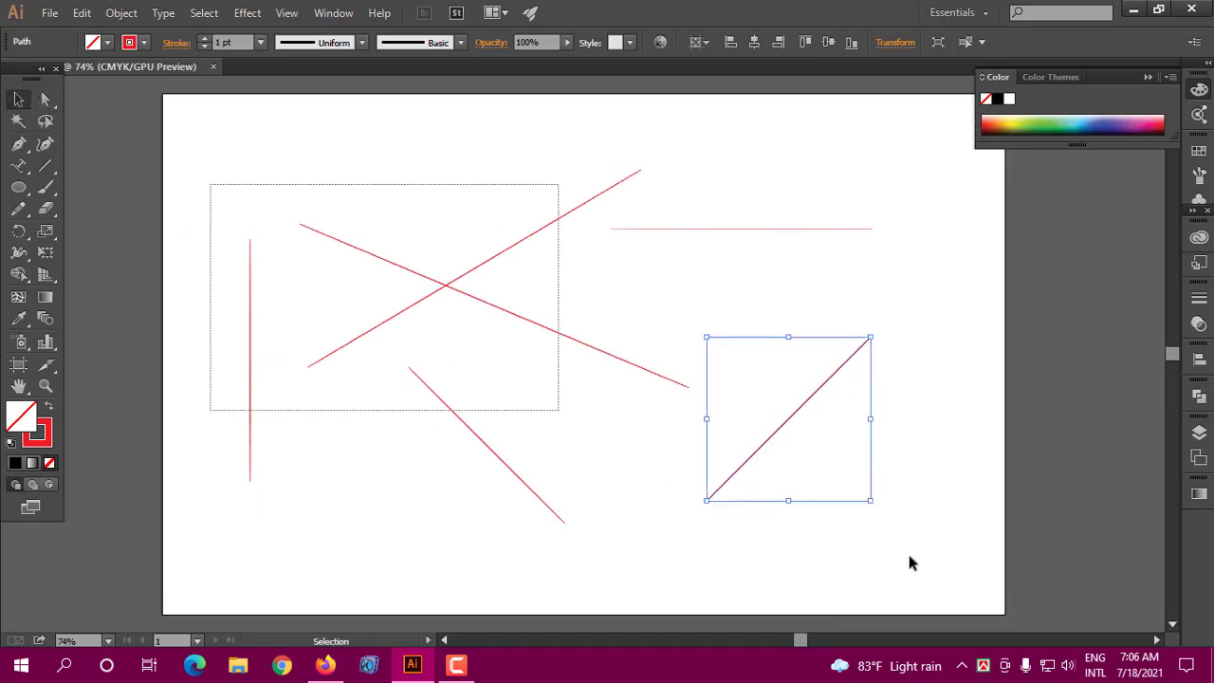
{"action": "key", "text": "Delete"}
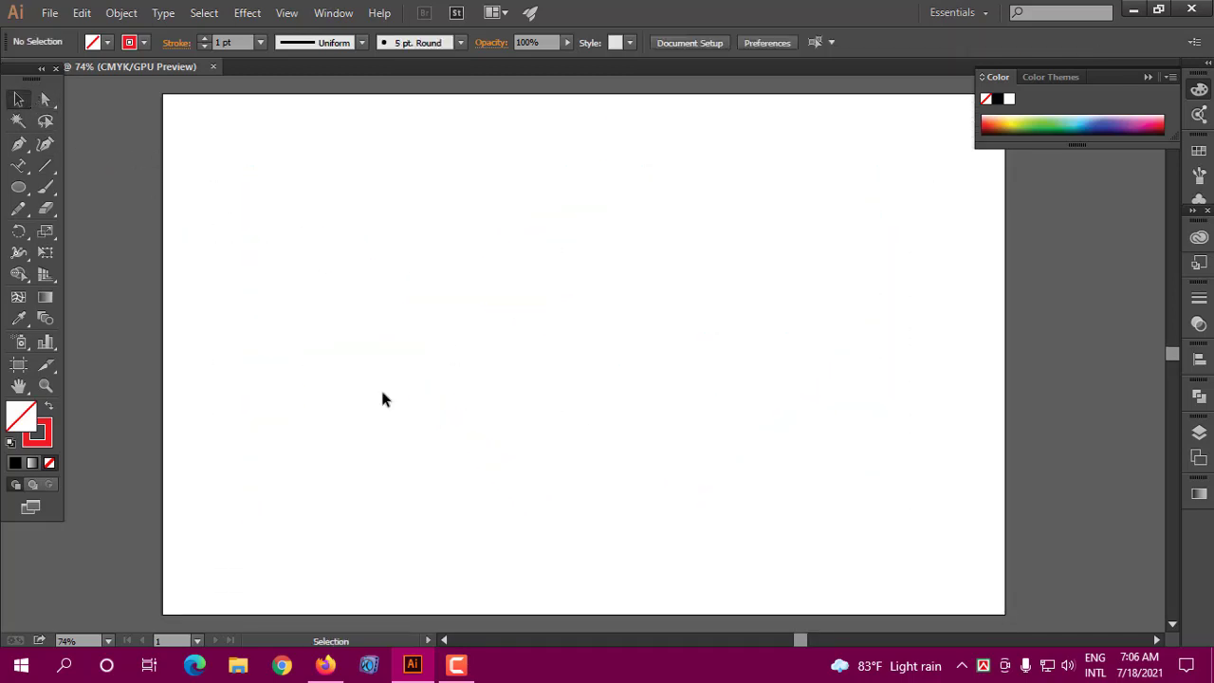
Step: Draw four crossing diagonal lines across the upper artboard
{"action": "left_click", "coordinate": [45, 166]}
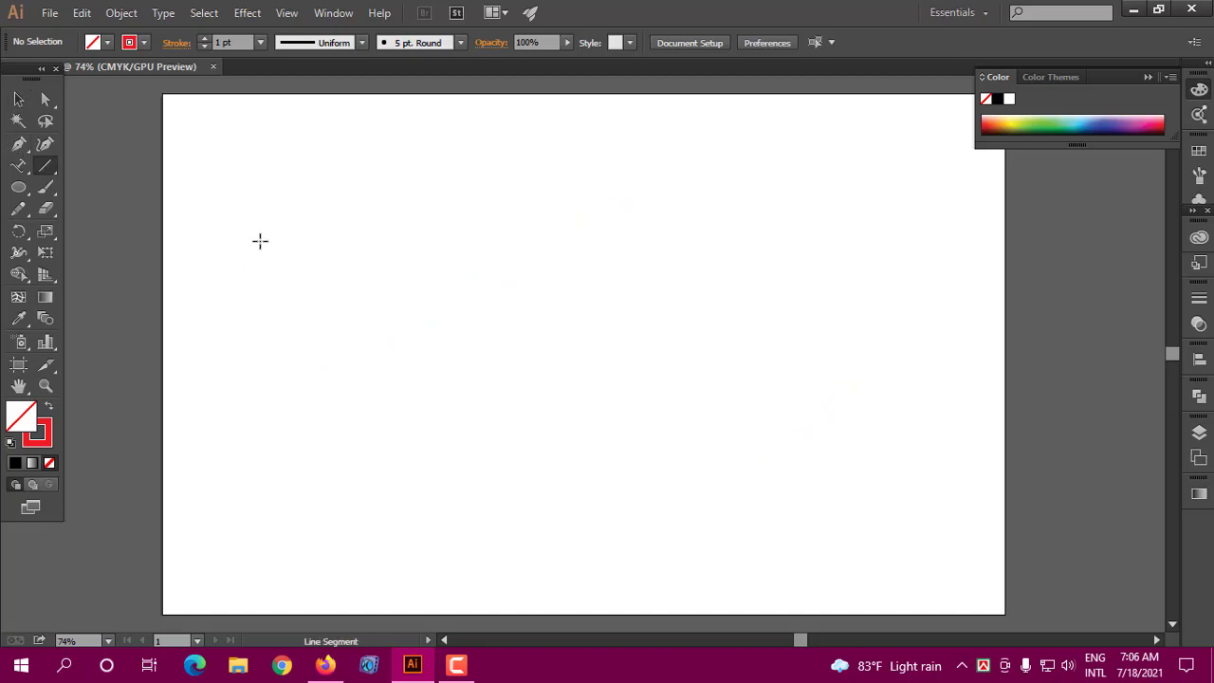
{"action": "mouse_move", "coordinate": [260, 241]}
{"action": "left_mouse_down"}
{"action": "mouse_move", "coordinate": [447, 403]}
{"action": "mouse_move", "coordinate": [401, 389]}
{"action": "left_mouse_up"}
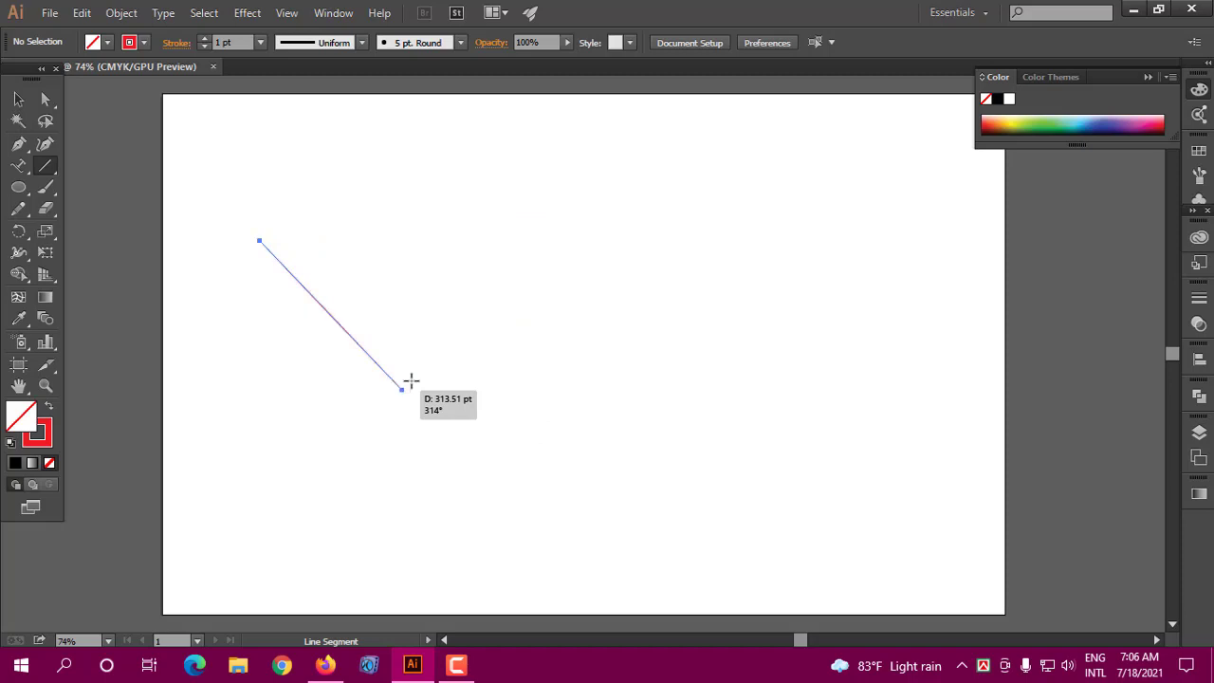
{"action": "mouse_move", "coordinate": [290, 383]}
{"action": "left_mouse_down"}
{"action": "mouse_move", "coordinate": [622, 165]}
{"action": "mouse_move", "coordinate": [582, 222]}
{"action": "left_mouse_up"}
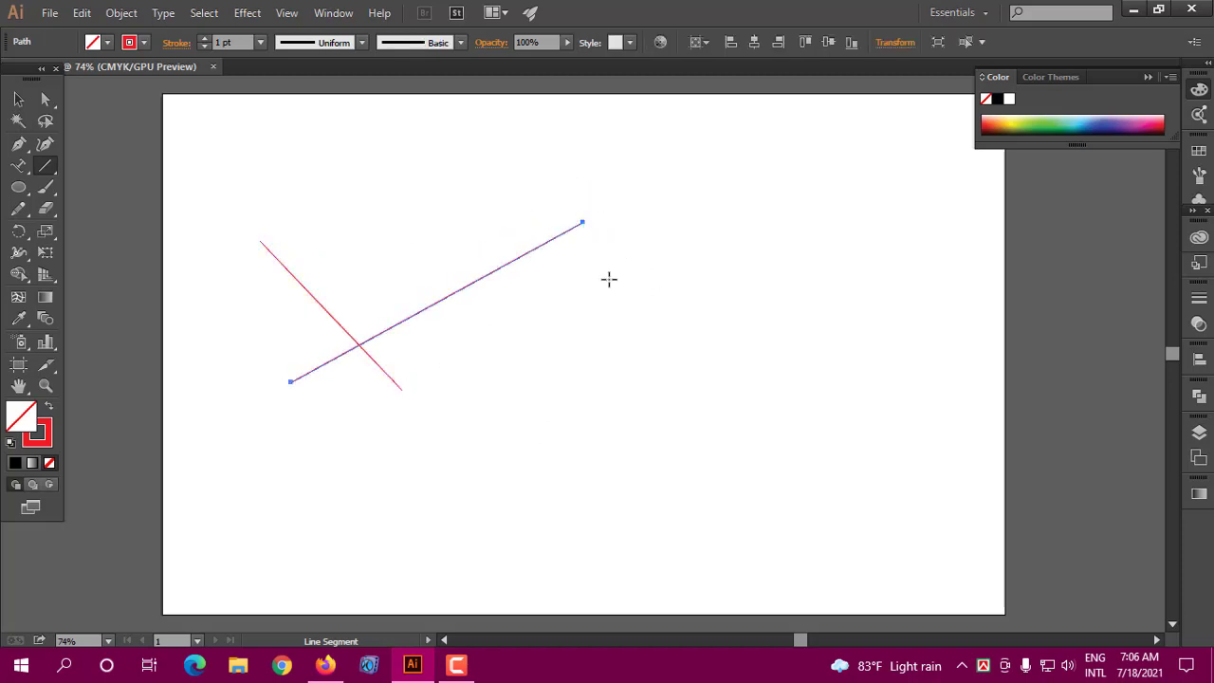
{"action": "left_click_drag", "start_coordinate": [396, 181], "coordinate": [607, 288]}
{"action": "left_click_drag", "start_coordinate": [688, 199], "coordinate": [428, 406]}
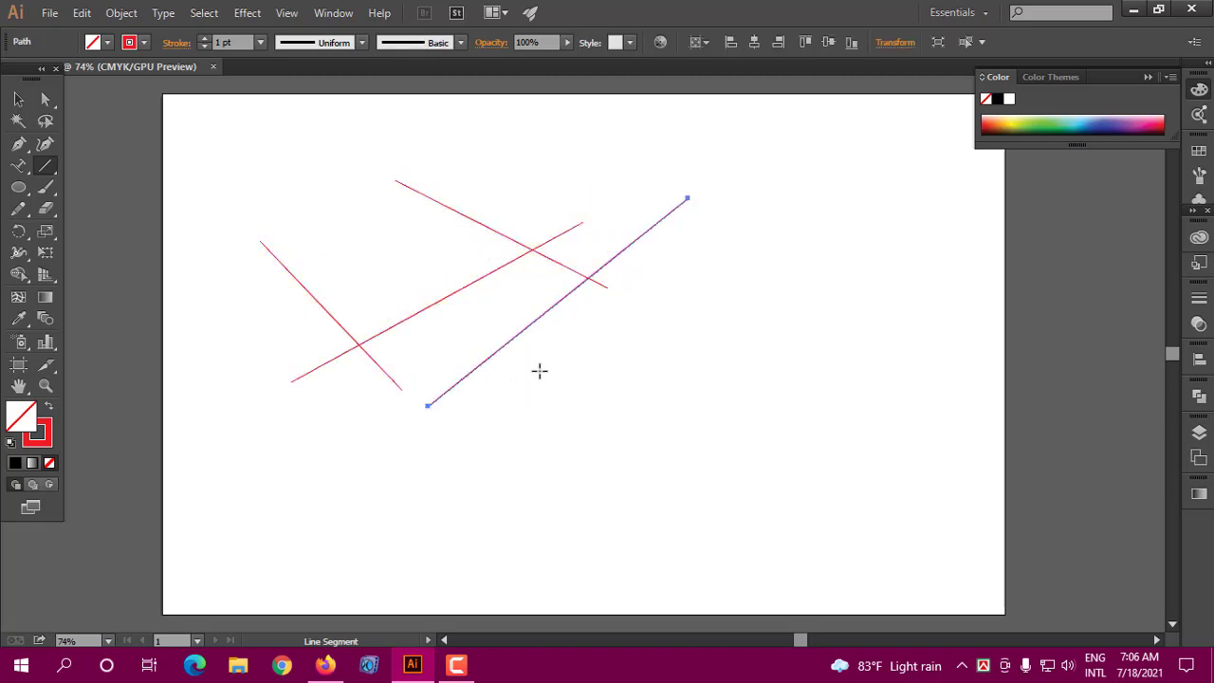
Step: Delete all four lines and show the line, arc, spiral and grid tool flyout
{"action": "left_click", "coordinate": [18, 99]}
{"action": "left_click_drag", "start_coordinate": [226, 149], "coordinate": [677, 407]}
{"action": "key", "text": "Delete"}
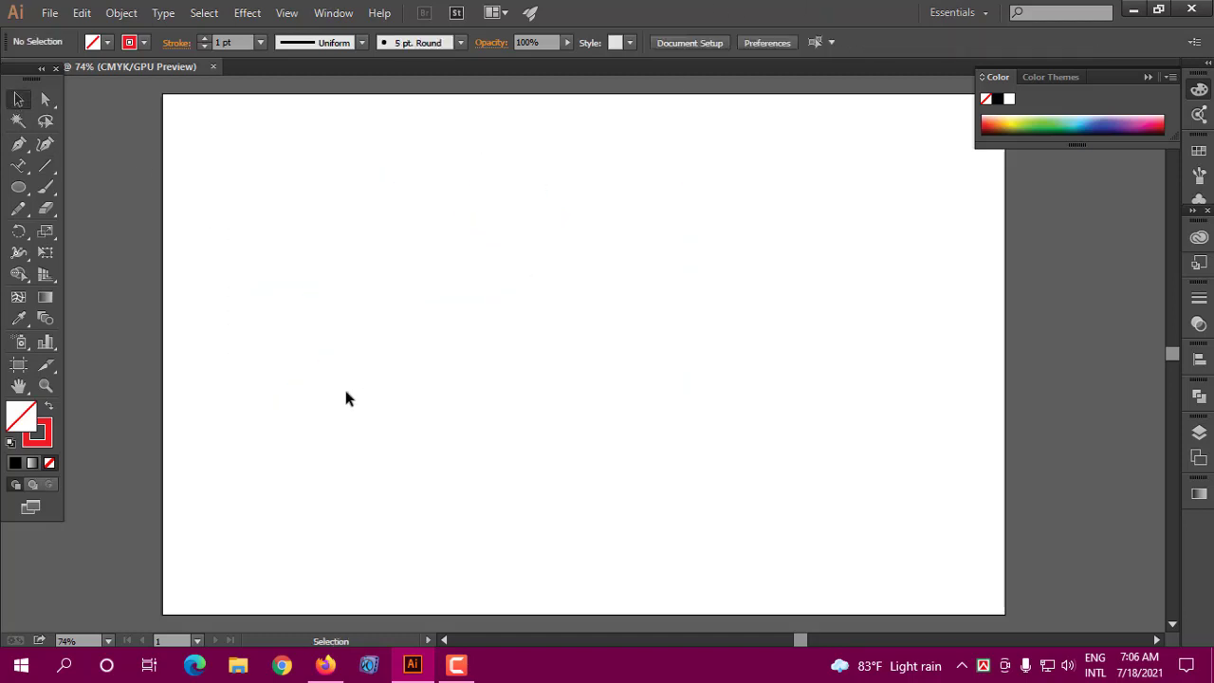
{"action": "left_click", "coordinate": [53, 168]}
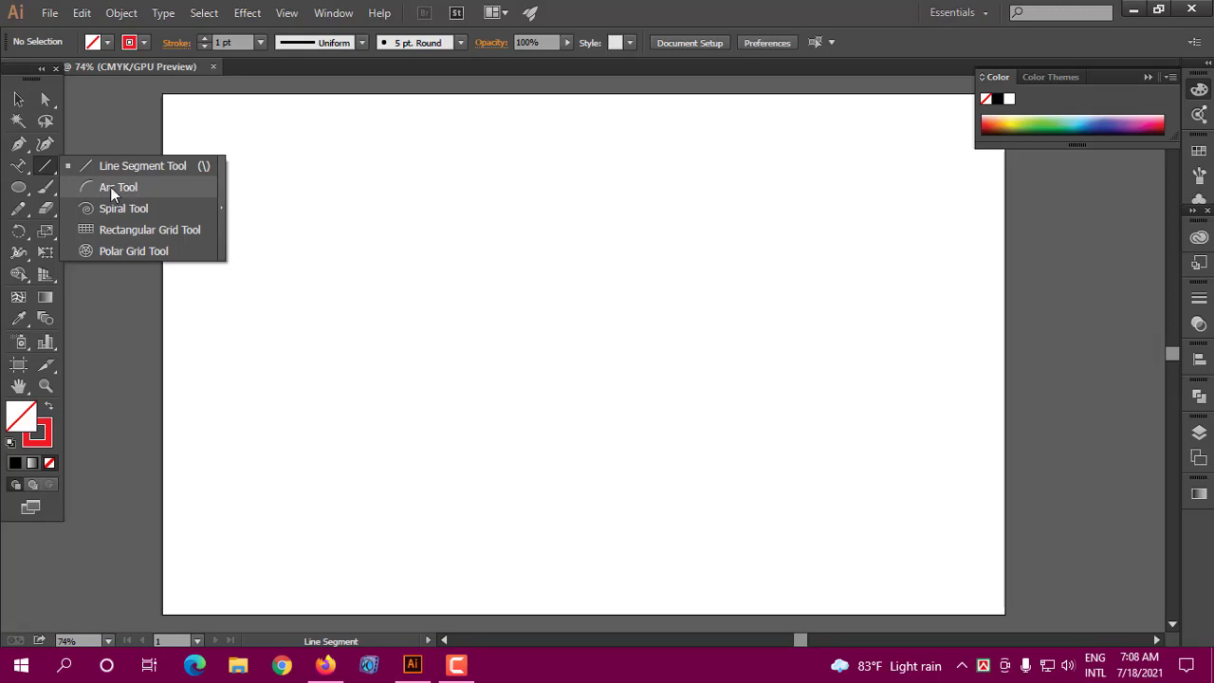
Step: Draw an arc curving down from the upper left of the artboard
{"action": "left_click", "coordinate": [110, 187]}
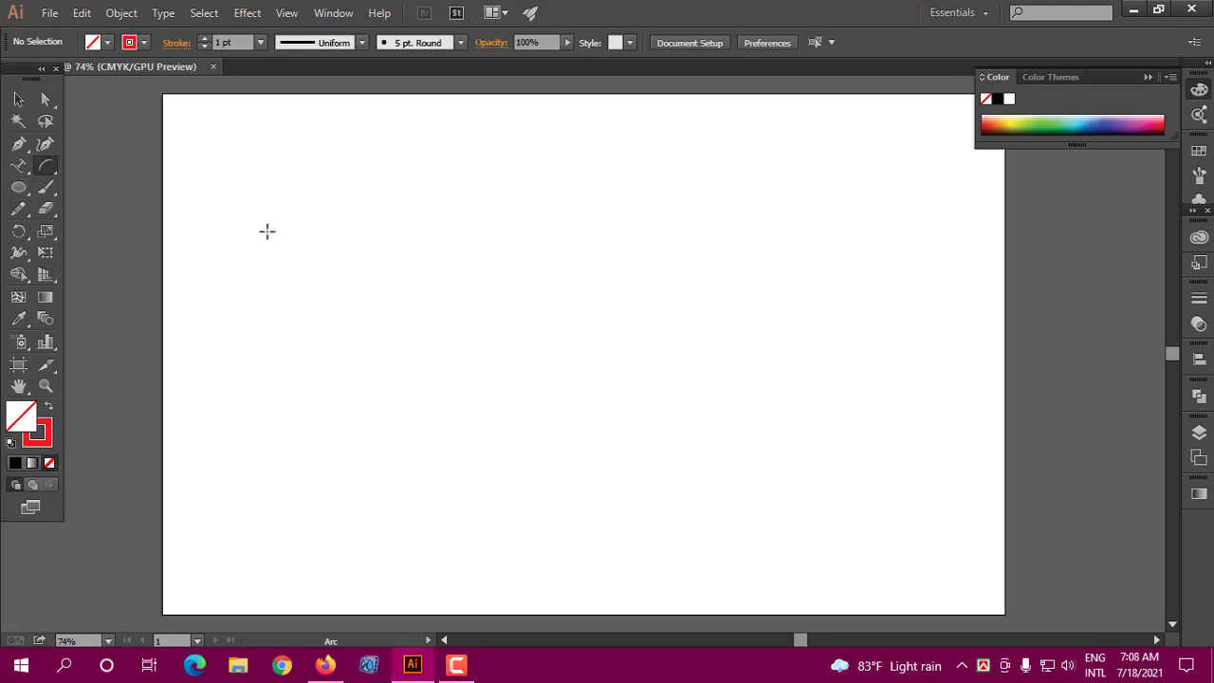
{"action": "left_click_drag", "start_coordinate": [267, 231], "coordinate": [457, 403]}
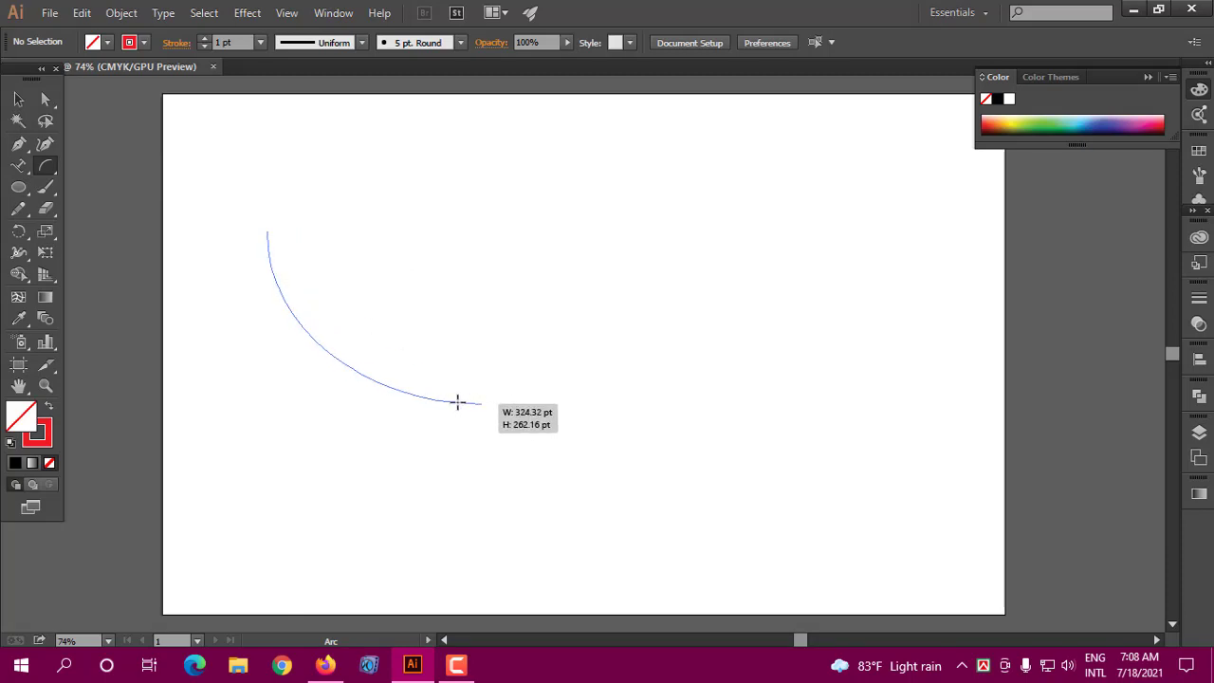
{"action": "left_click_drag", "start_coordinate": [457, 403], "coordinate": [417, 389]}
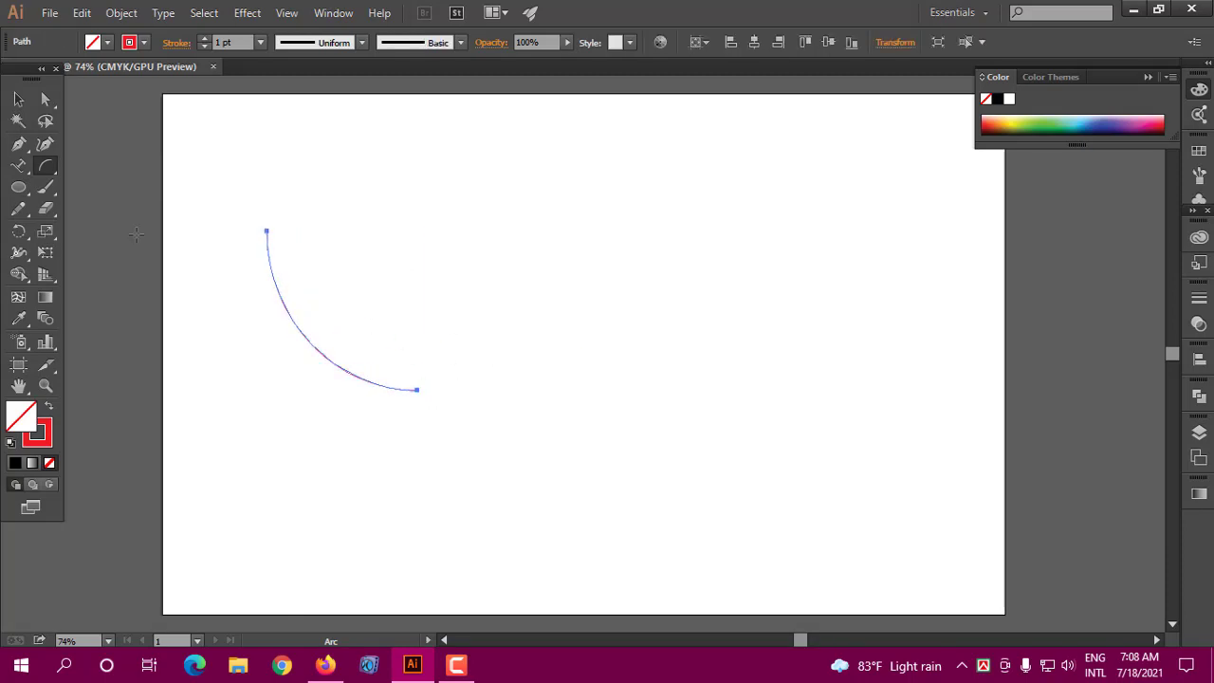
Step: Pull the arc's end-point handles with Direct Selection to make a deeper, rounder curve
{"action": "left_click", "coordinate": [45, 98]}
{"action": "left_click", "coordinate": [232, 233]}
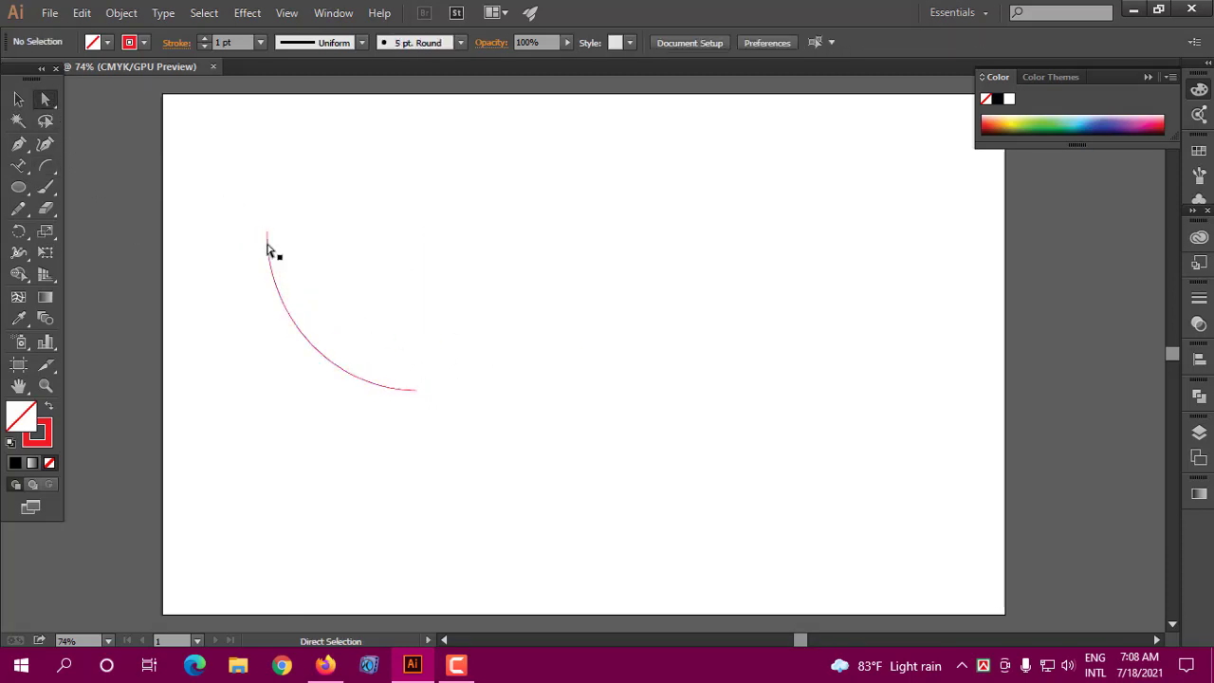
{"action": "left_click", "coordinate": [267, 231]}
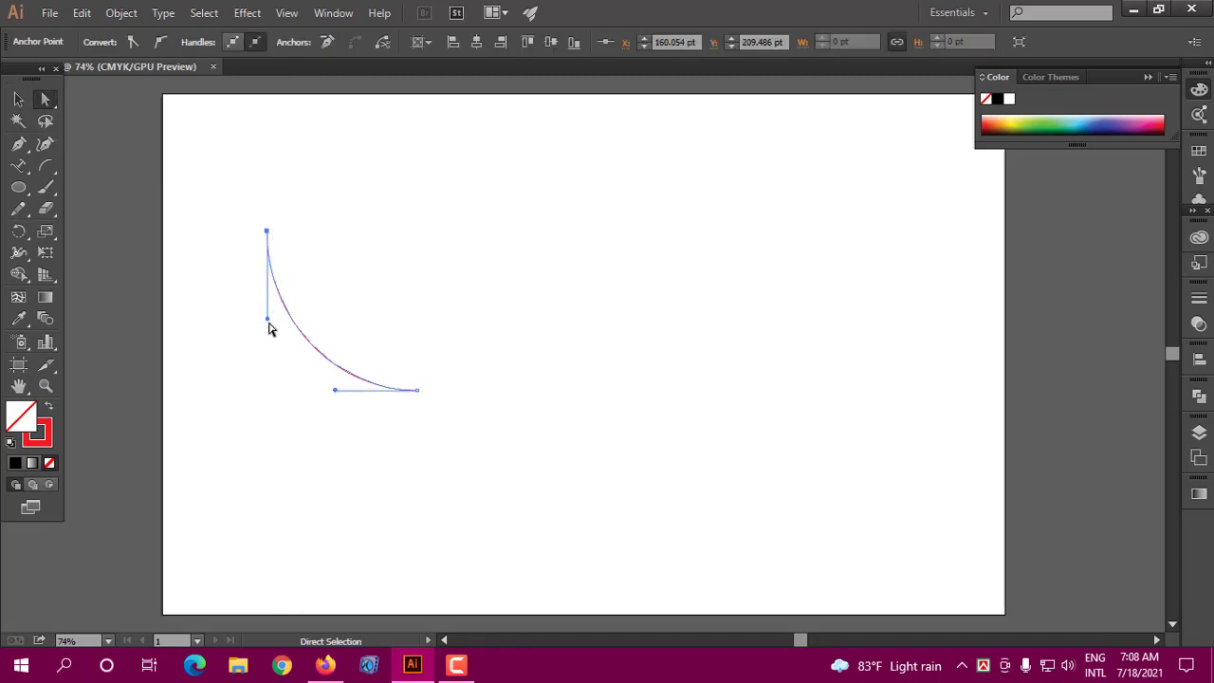
{"action": "left_click_drag", "start_coordinate": [268, 323], "coordinate": [244, 390]}
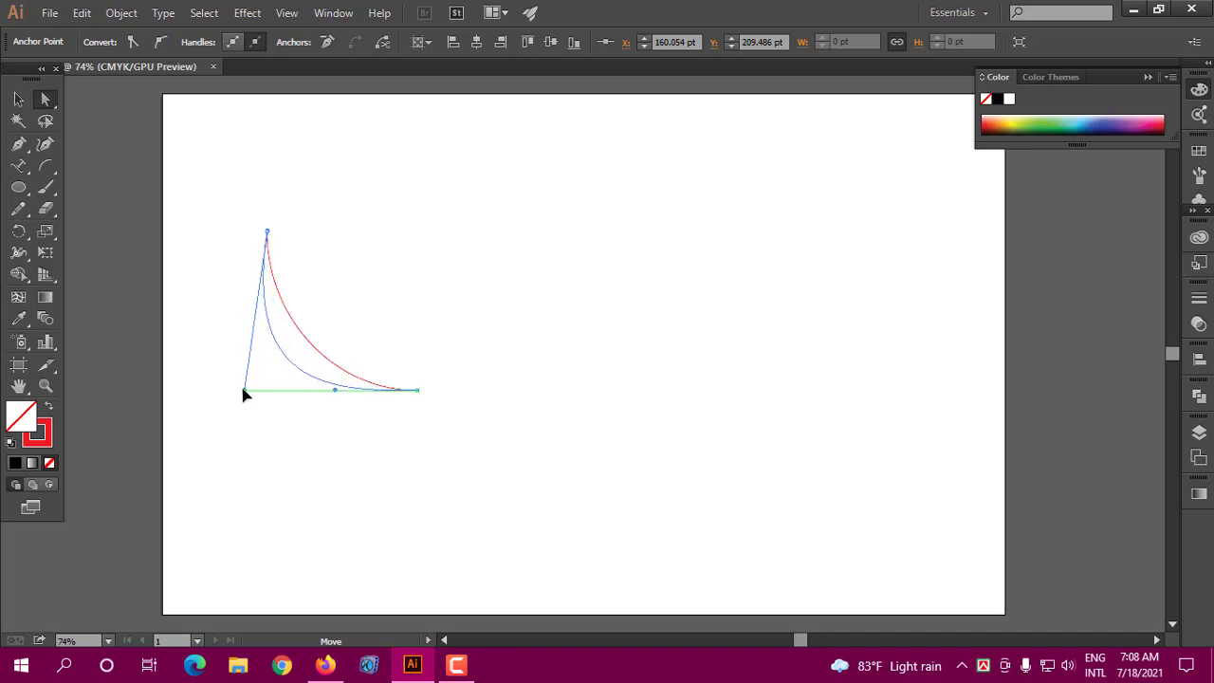
{"action": "left_click_drag", "start_coordinate": [334, 391], "coordinate": [334, 440]}
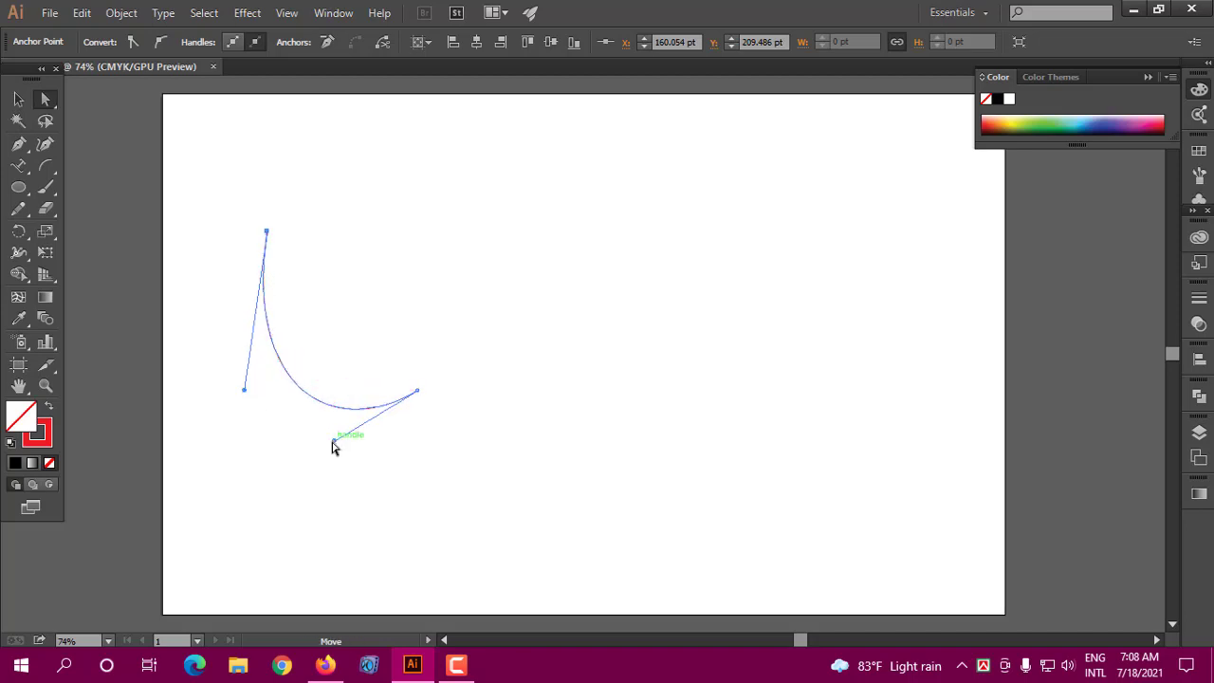
{"action": "left_click_drag", "start_coordinate": [244, 391], "coordinate": [218, 346]}
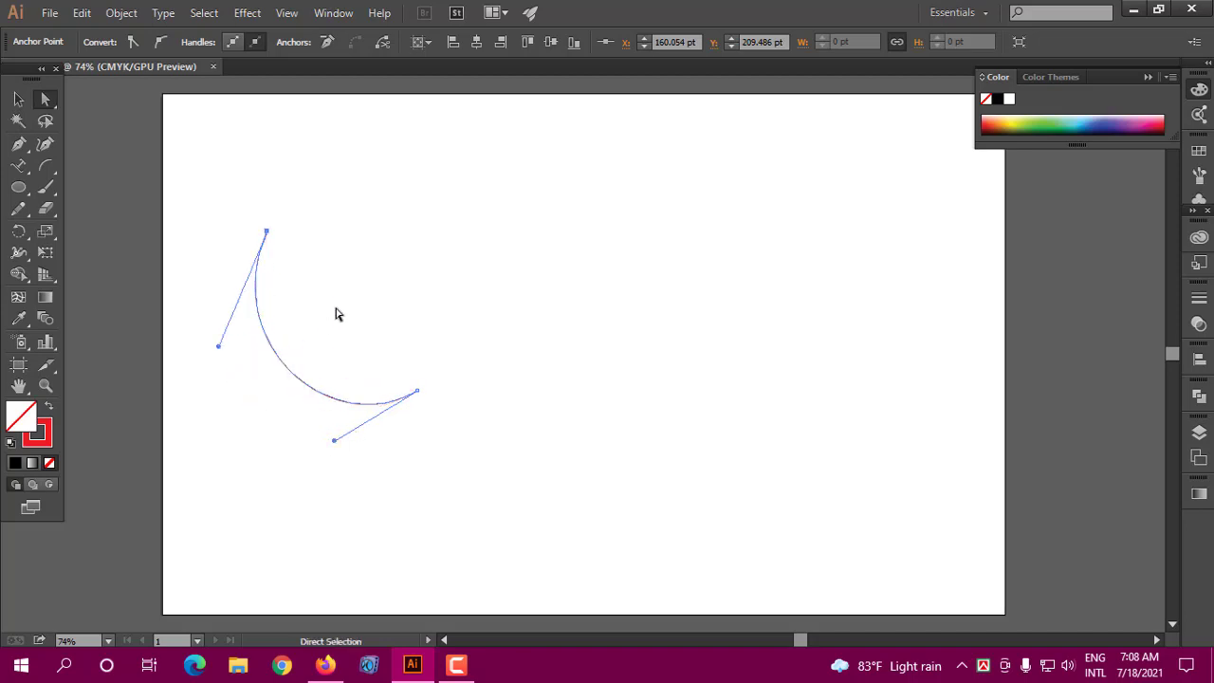
{"action": "left_click", "coordinate": [52, 166]}
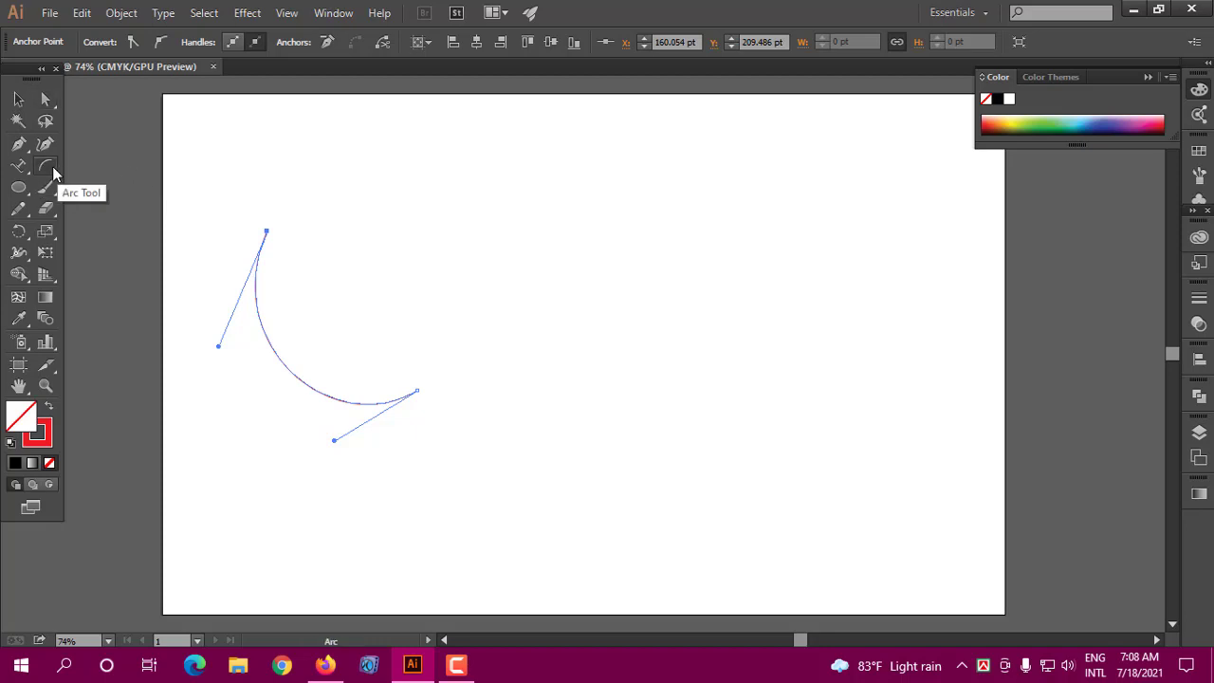
Step: Draw two more arcs and a straight one, then delete the straight arc
{"action": "mouse_move", "coordinate": [426, 177]}
{"action": "left_mouse_down"}
{"action": "mouse_move", "coordinate": [585, 308]}
{"action": "mouse_move", "coordinate": [583, 323]}
{"action": "left_mouse_up"}
{"action": "left_click_drag", "start_coordinate": [743, 339], "coordinate": [600, 195]}
{"action": "left_click_drag", "start_coordinate": [534, 410], "coordinate": [711, 411]}
{"action": "left_click", "coordinate": [18, 99]}
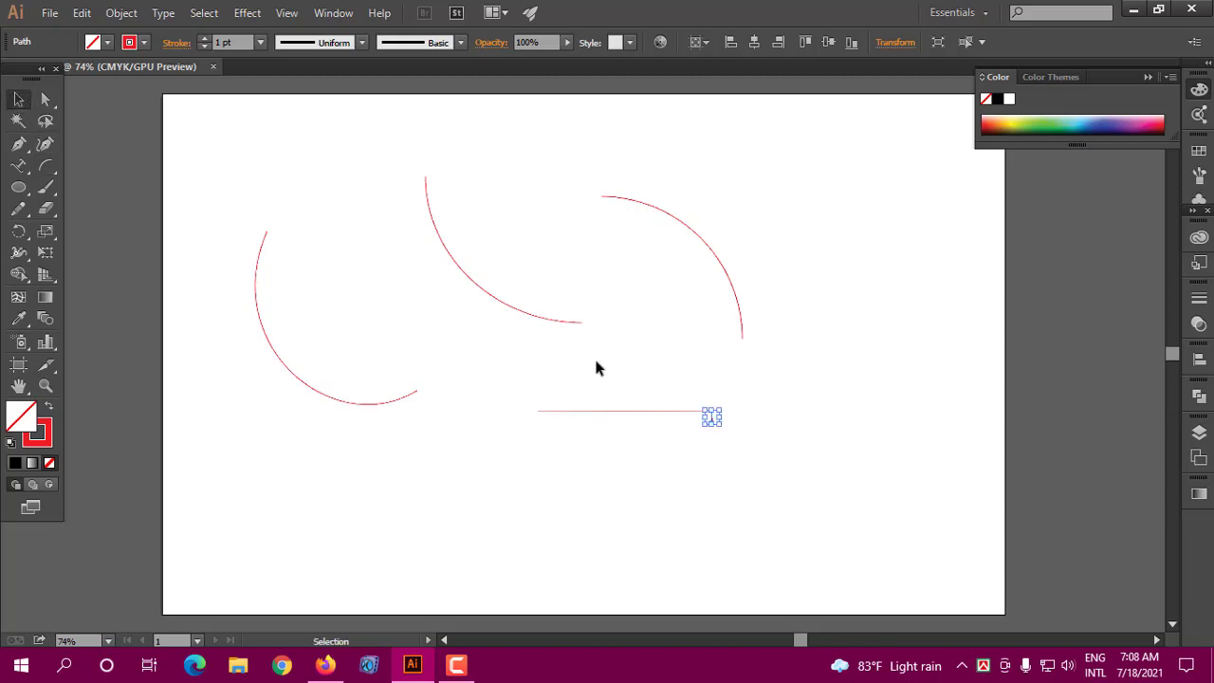
{"action": "left_click_drag", "start_coordinate": [493, 374], "coordinate": [795, 465]}
{"action": "key", "text": "Delete"}
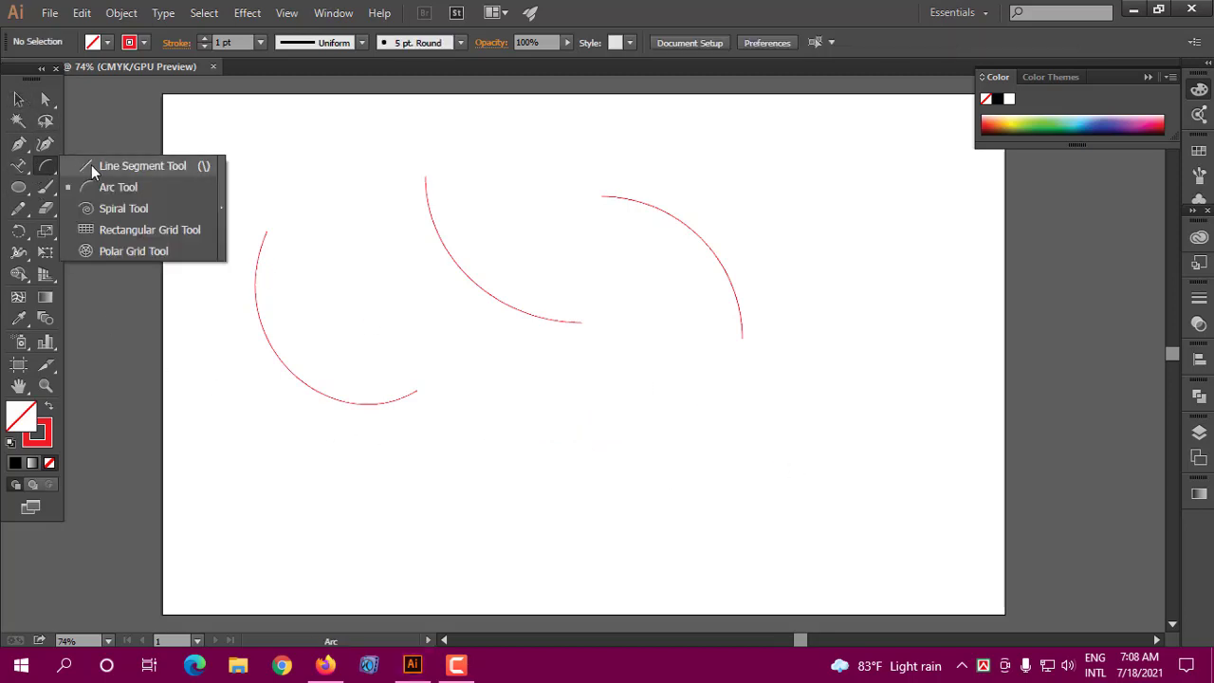
Step: Draw three more arcs across the middle and right side of the artboard
{"action": "left_click_drag", "start_coordinate": [42, 168], "coordinate": [95, 184]}
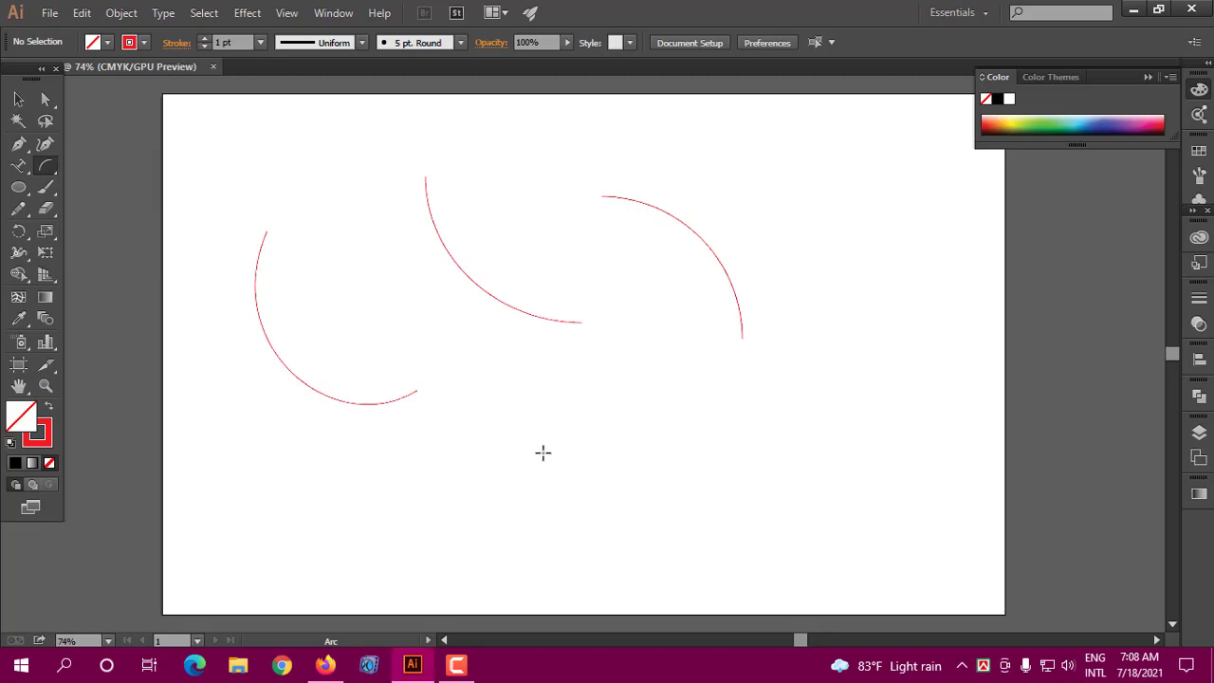
{"action": "mouse_move", "coordinate": [532, 453]}
{"action": "left_mouse_down"}
{"action": "mouse_move", "coordinate": [710, 450]}
{"action": "mouse_move", "coordinate": [754, 436]}
{"action": "mouse_move", "coordinate": [665, 431]}
{"action": "left_mouse_up"}
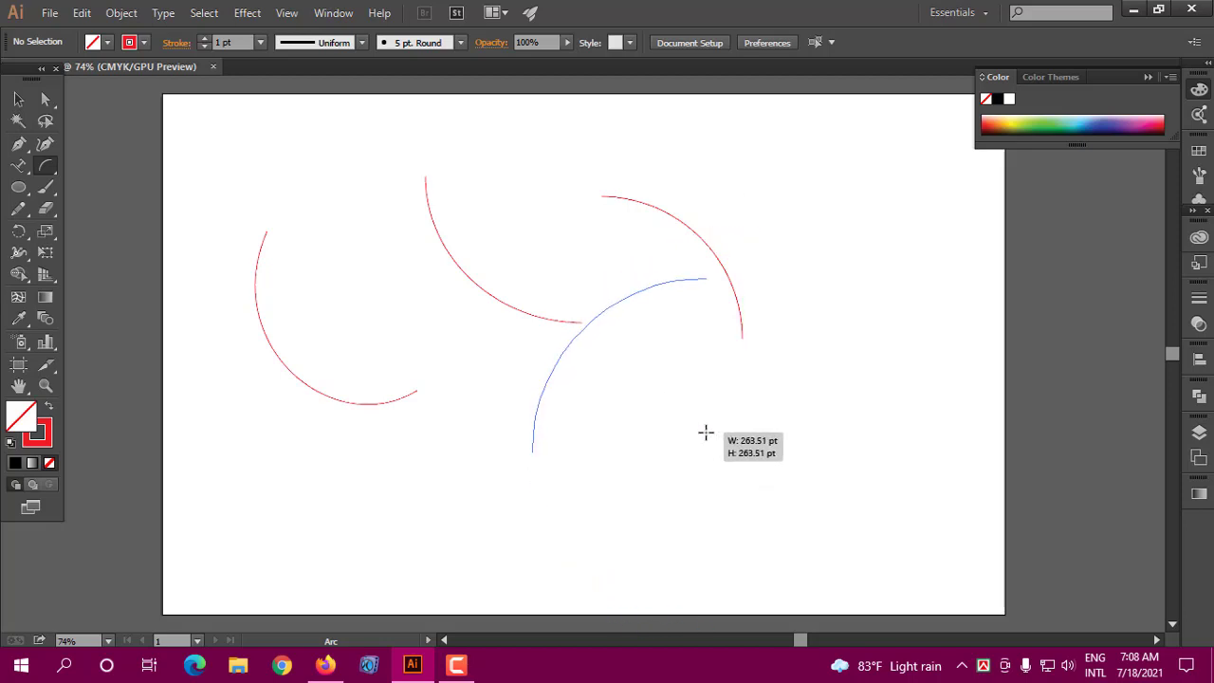
{"action": "left_click_drag", "start_coordinate": [665, 432], "coordinate": [728, 433]}
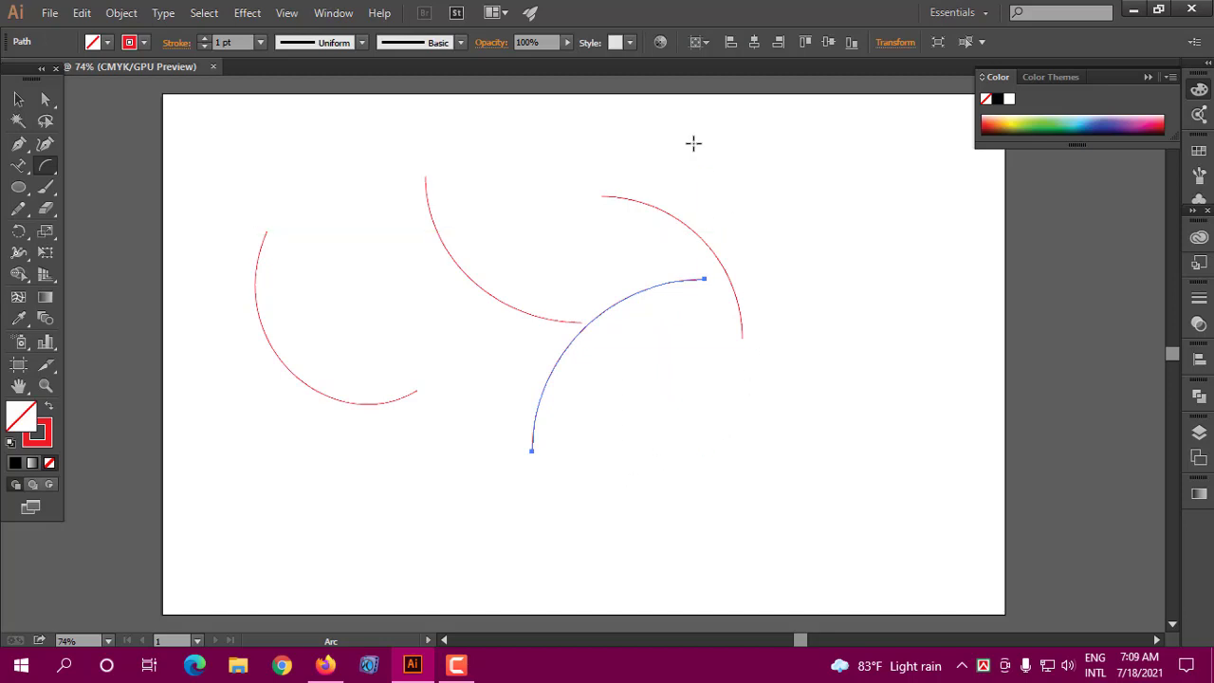
{"action": "left_click_drag", "start_coordinate": [601, 196], "coordinate": [953, 197]}
{"action": "left_click_drag", "start_coordinate": [867, 302], "coordinate": [876, 447]}
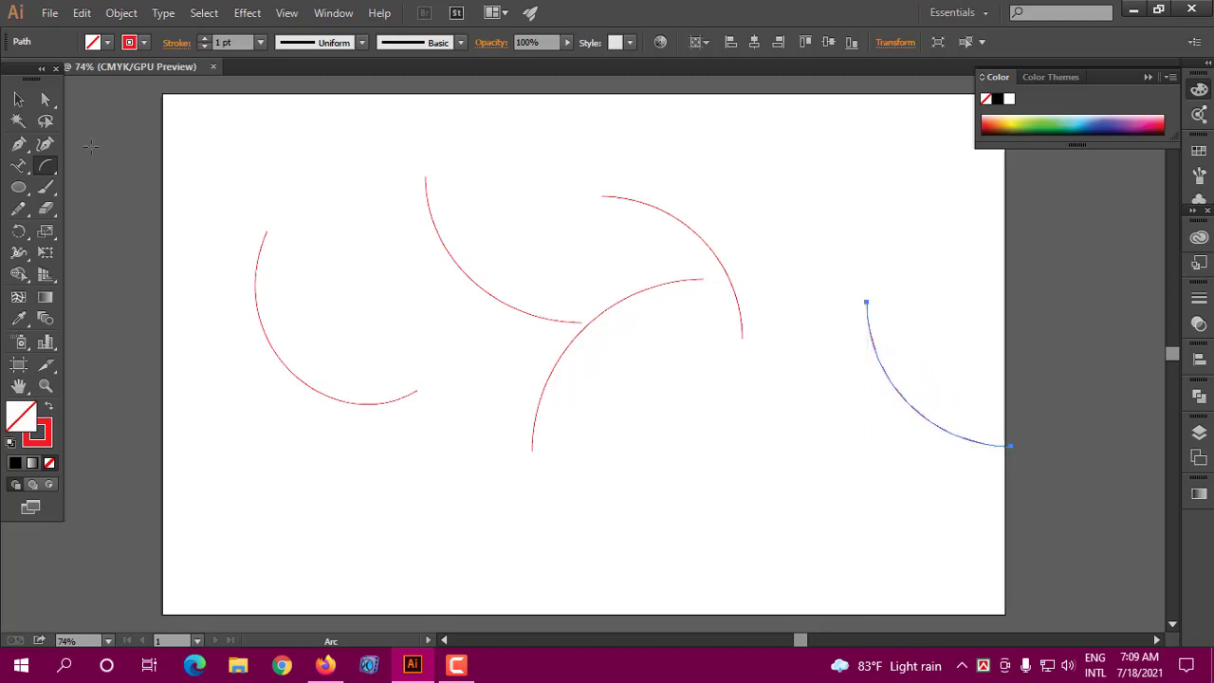
Step: Select every arc on the artboard and delete them all
{"action": "left_click", "coordinate": [18, 98]}
{"action": "left_click_drag", "start_coordinate": [218, 167], "coordinate": [942, 457]}
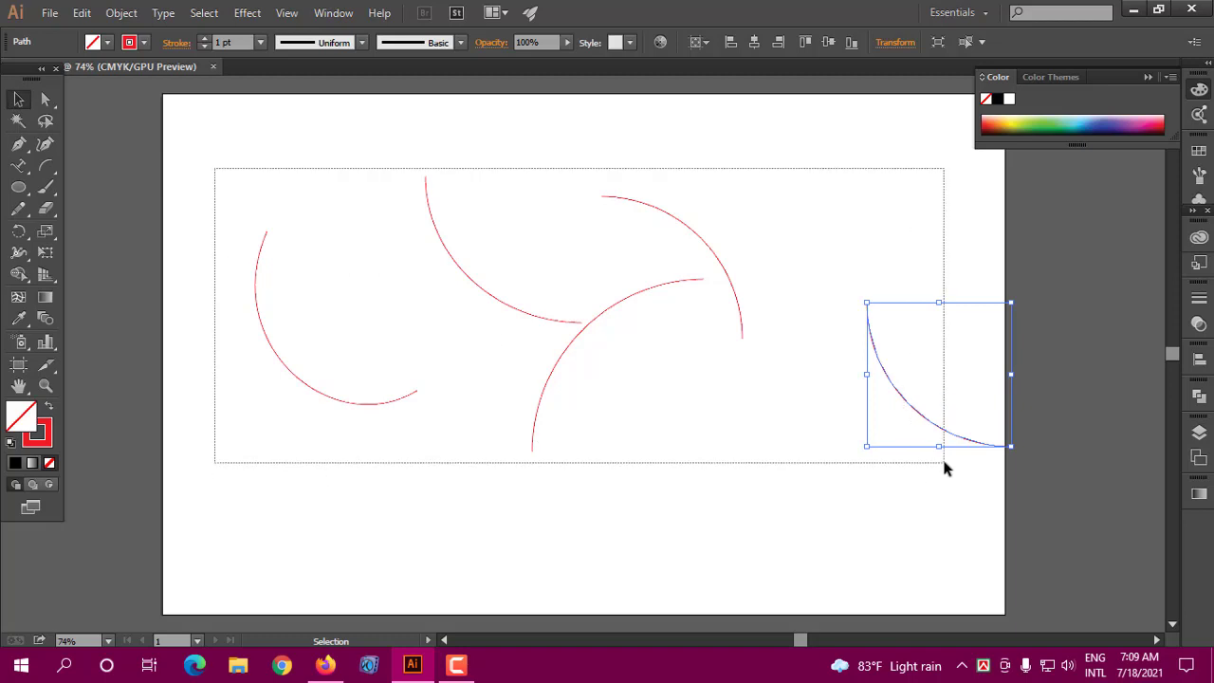
{"action": "key", "text": "Delete"}
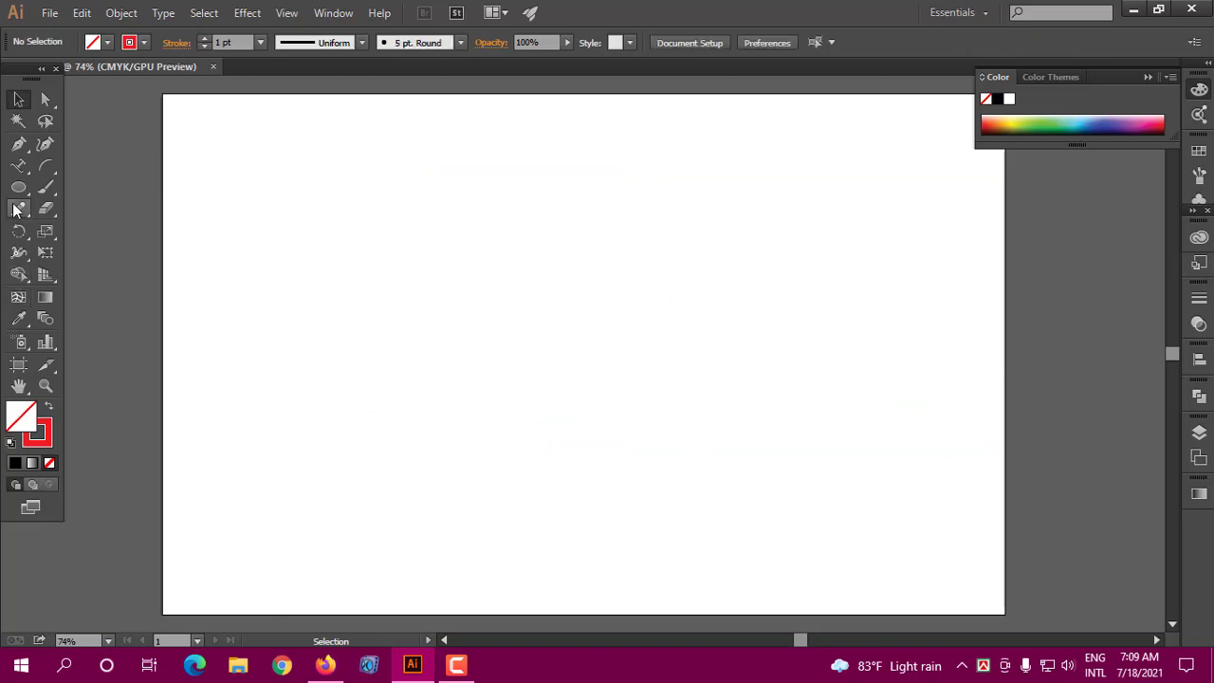
Step: Draw a square mid-artboard and an arc from its top-left corner
{"action": "left_click_drag", "start_coordinate": [18, 187], "coordinate": [85, 191]}
{"action": "left_click", "coordinate": [85, 189]}
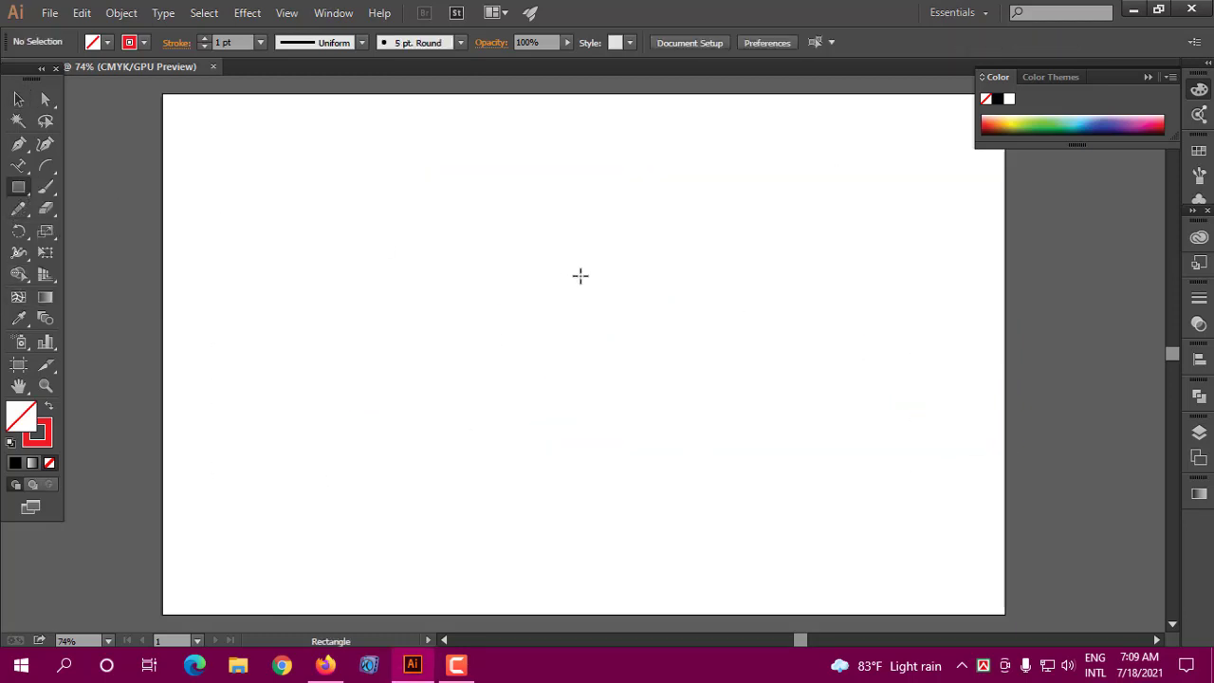
{"action": "left_click_drag", "start_coordinate": [424, 221], "coordinate": [653, 325]}
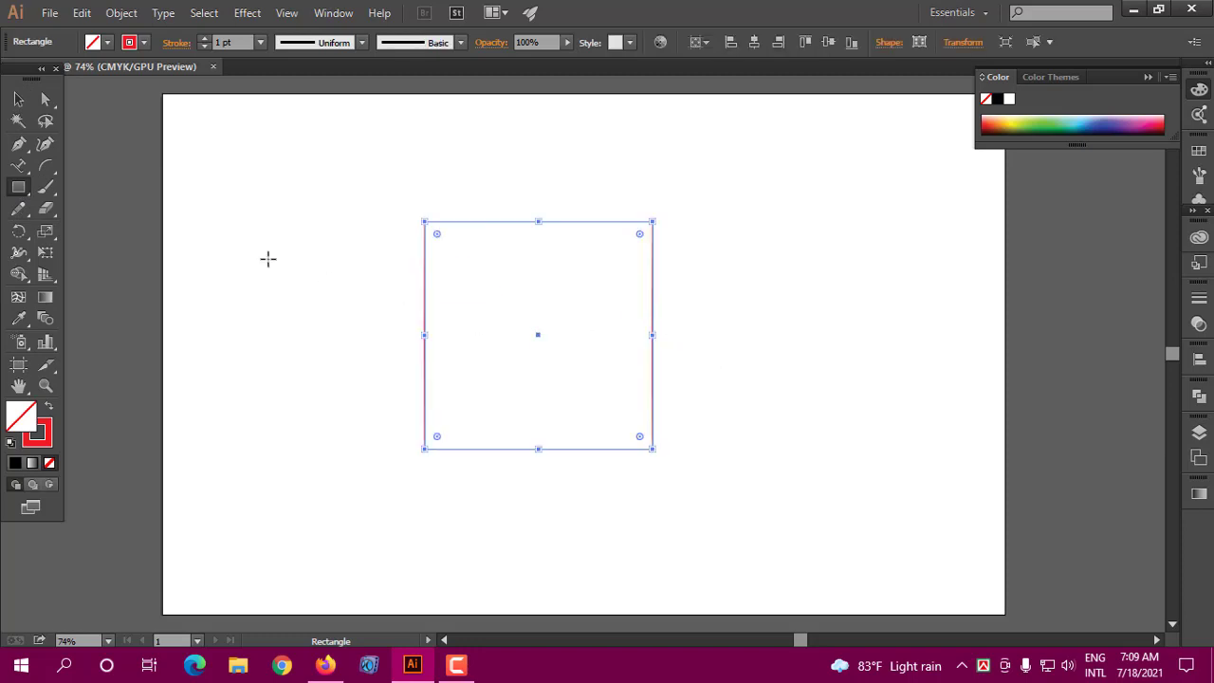
{"action": "left_click", "coordinate": [45, 166]}
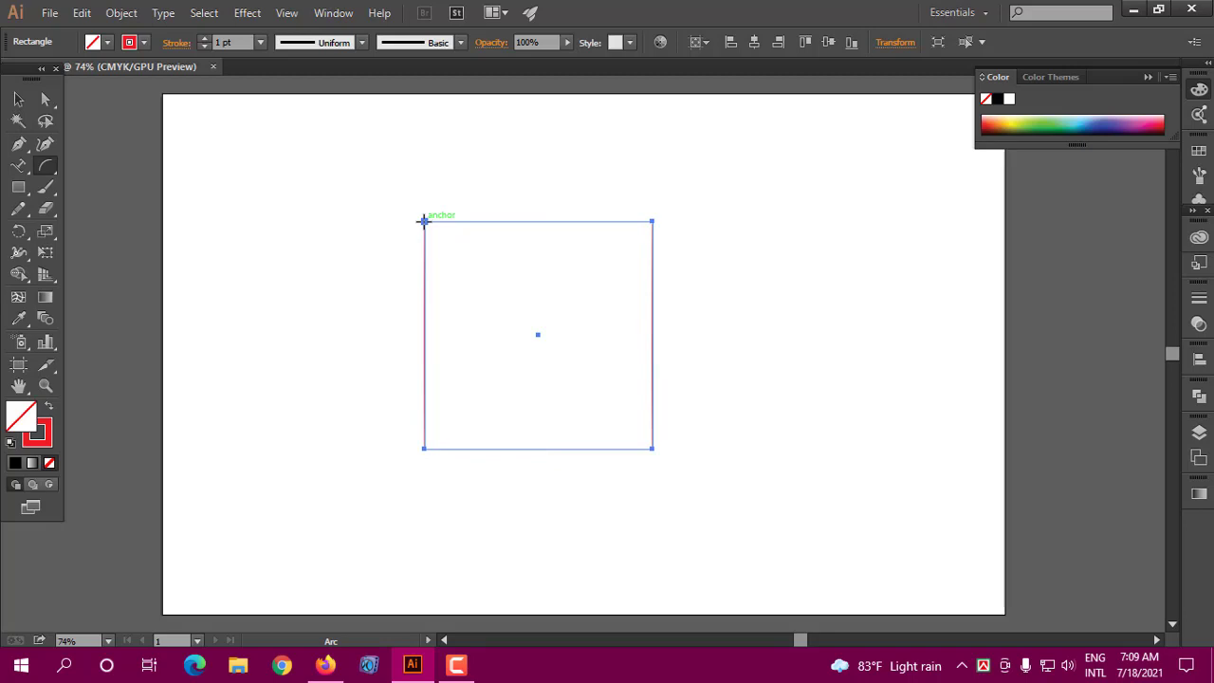
{"action": "left_click_drag", "start_coordinate": [424, 221], "coordinate": [442, 332]}
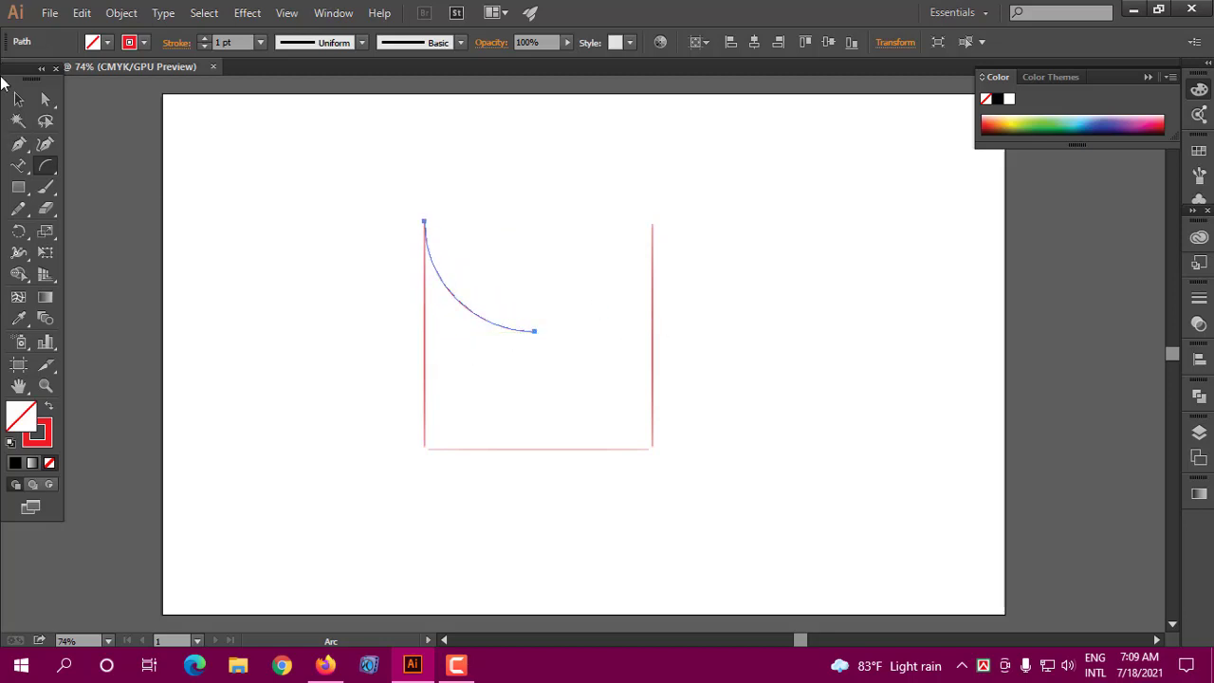
Step: Raise the square's stroke weight to 3 pt
{"action": "left_click", "coordinate": [18, 99]}
{"action": "left_click", "coordinate": [742, 239]}
{"action": "scroll", "coordinate": [742, 284], "scroll_direction": "down", "scroll_amount": 1}
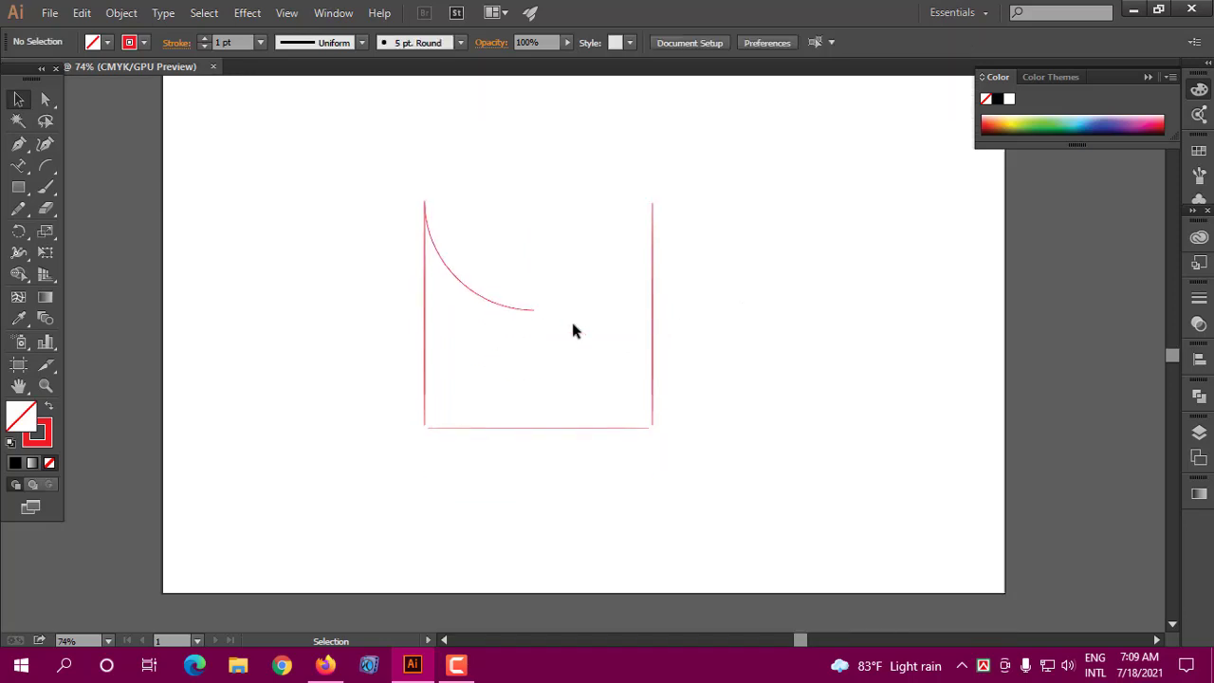
{"action": "left_click", "coordinate": [523, 313]}
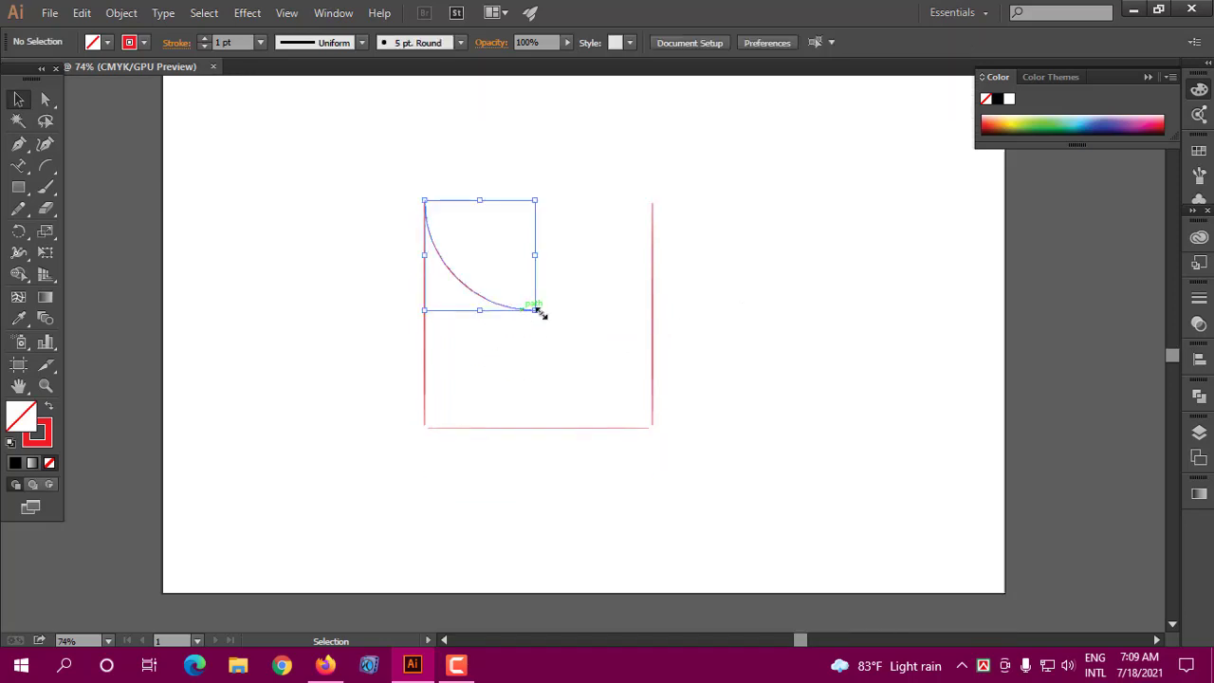
{"action": "left_click", "coordinate": [605, 201]}
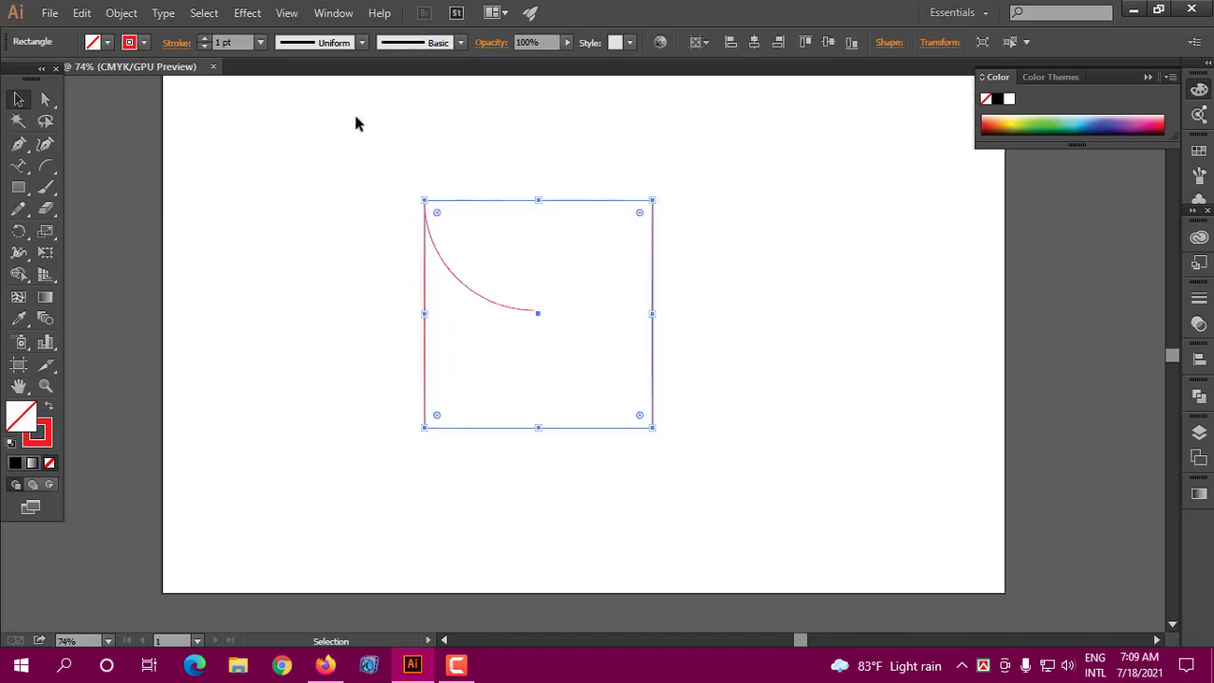
{"action": "left_click", "coordinate": [204, 38]}
{"action": "left_click", "coordinate": [204, 38]}
{"action": "left_click", "coordinate": [623, 212]}
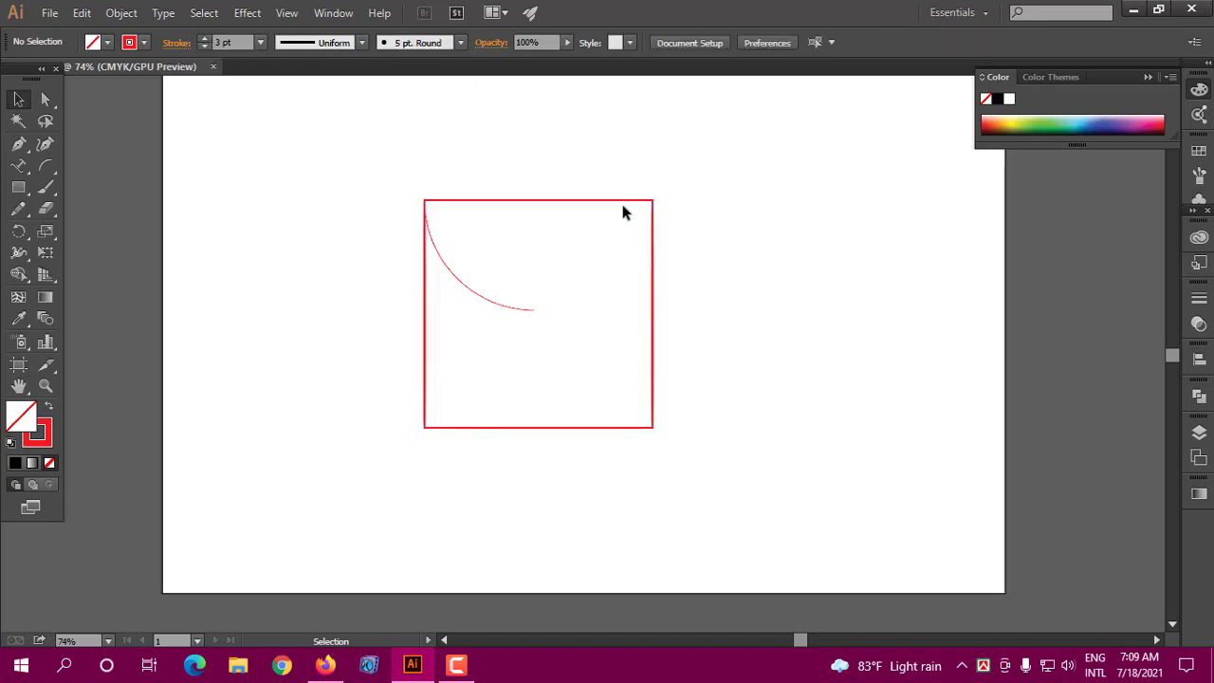
Step: Select both the square and the arc together
{"action": "scroll", "coordinate": [570, 237], "scroll_direction": "down", "scroll_amount": 1}
{"action": "left_click", "coordinate": [520, 290]}
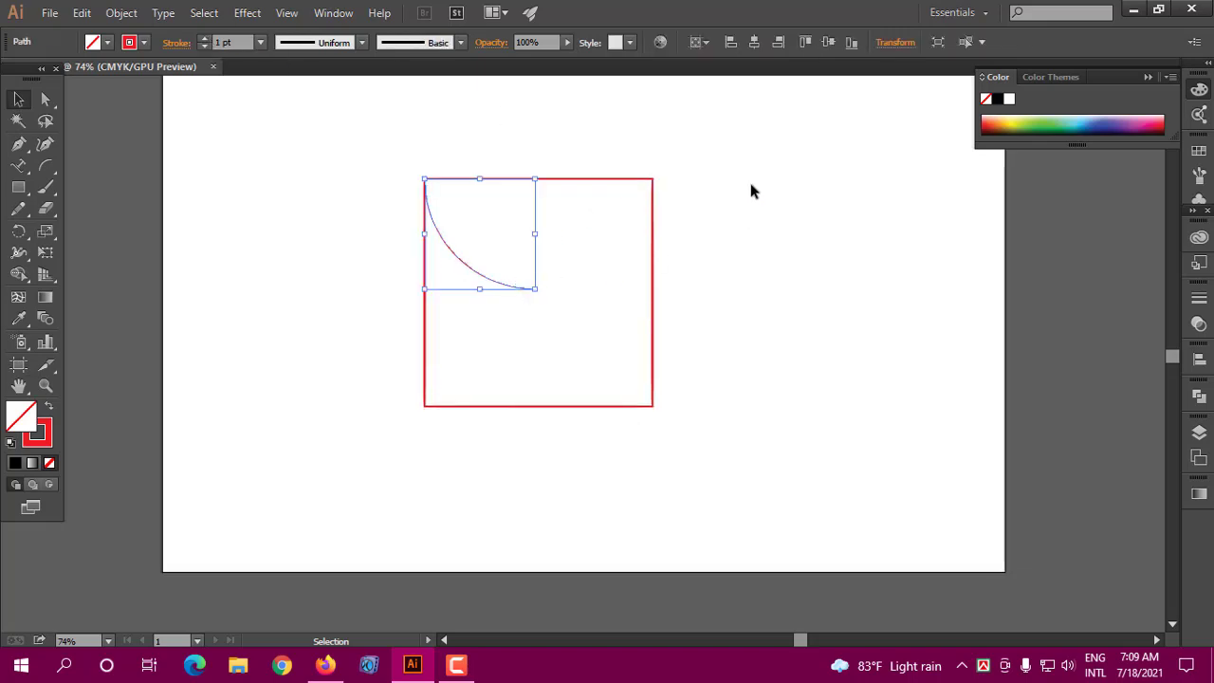
{"action": "left_click", "coordinate": [750, 180]}
{"action": "left_click_drag", "start_coordinate": [713, 154], "coordinate": [354, 313]}
Step: Delete the square and arc, then draw a spiral in the upper-left of the page
{"action": "key", "text": "Delete"}
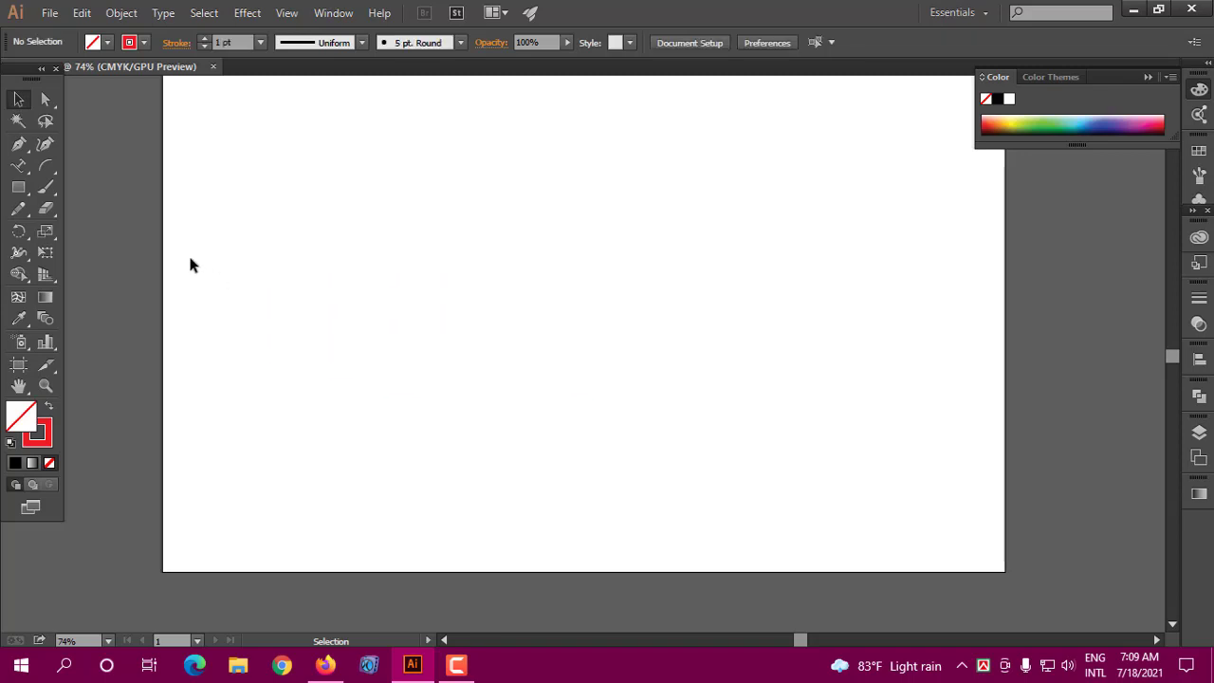
{"action": "left_click", "coordinate": [54, 167]}
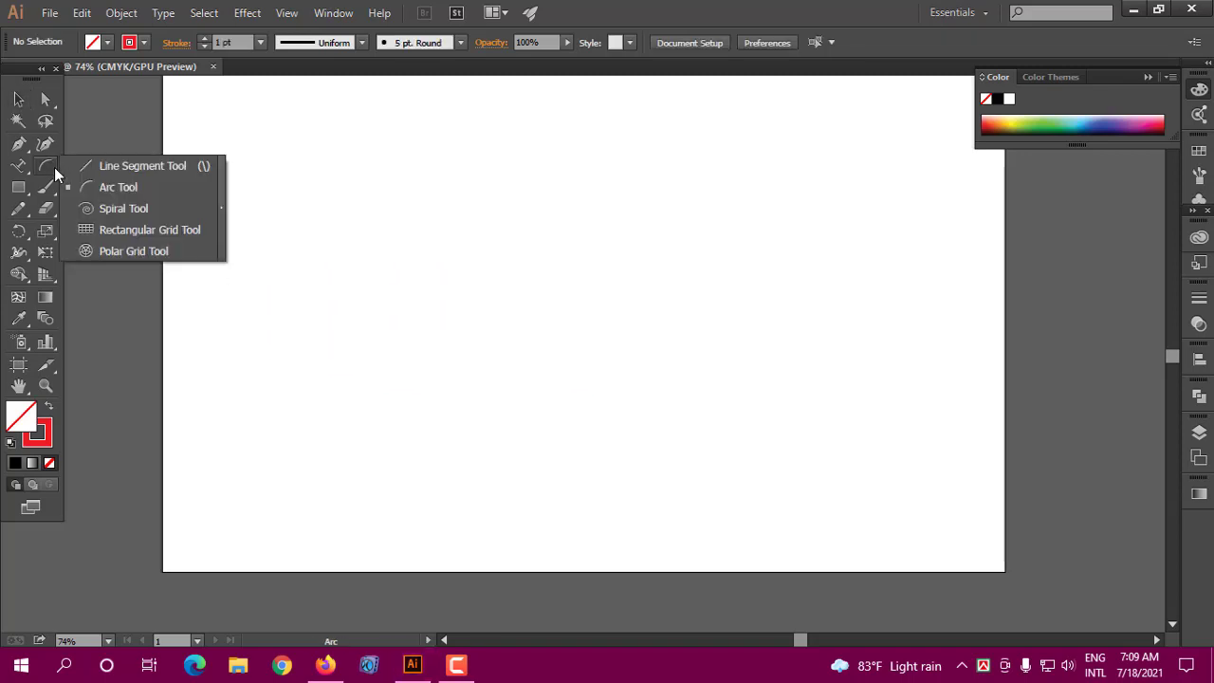
{"action": "left_click", "coordinate": [106, 210]}
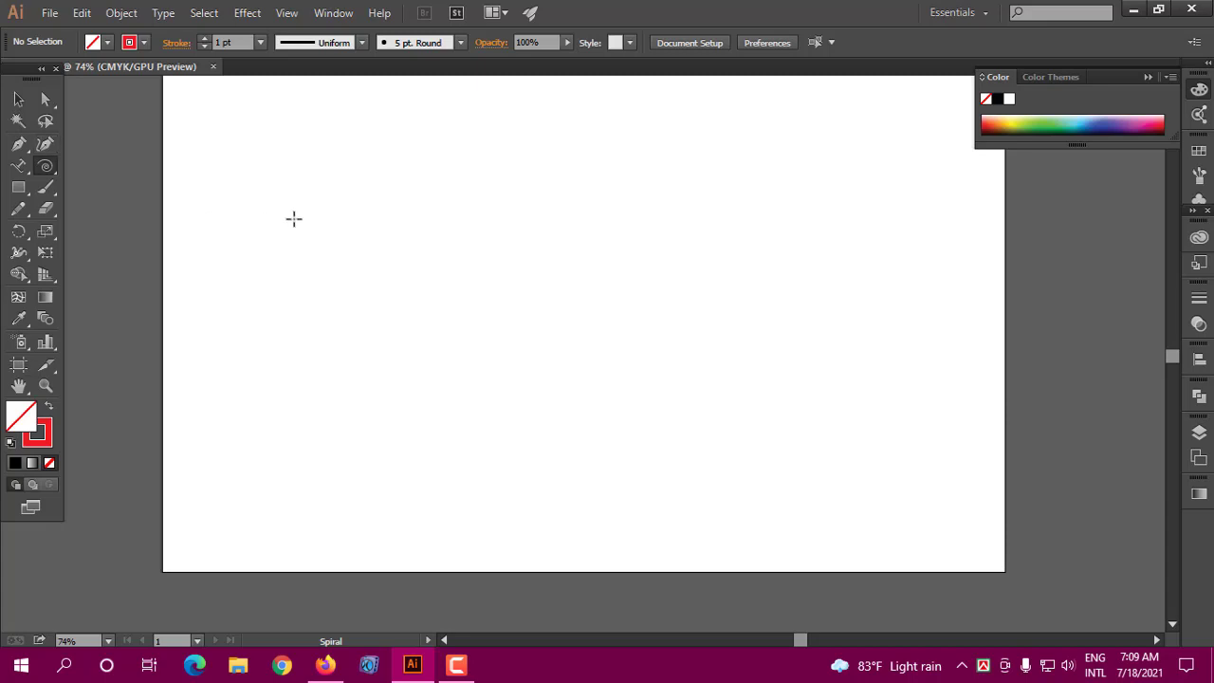
{"action": "left_click_drag", "start_coordinate": [294, 219], "coordinate": [369, 257]}
Step: Move the spiral to just left of the page centre and select it
{"action": "key", "text": "v"}
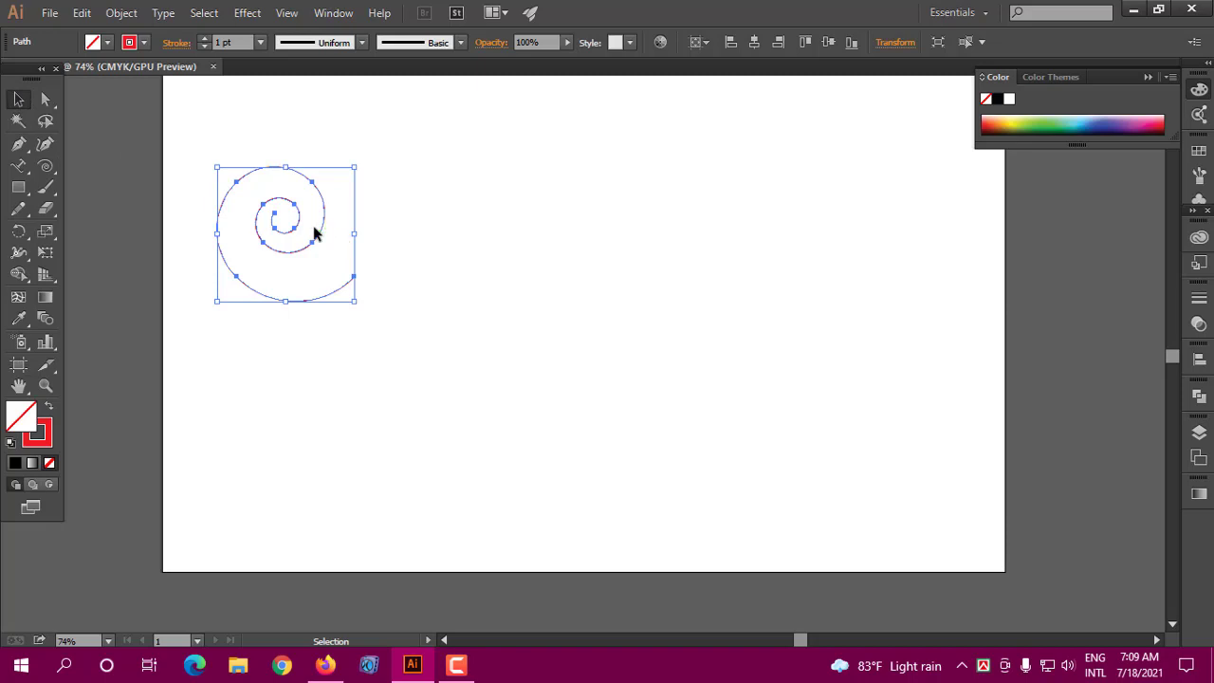
{"action": "left_click", "coordinate": [470, 256]}
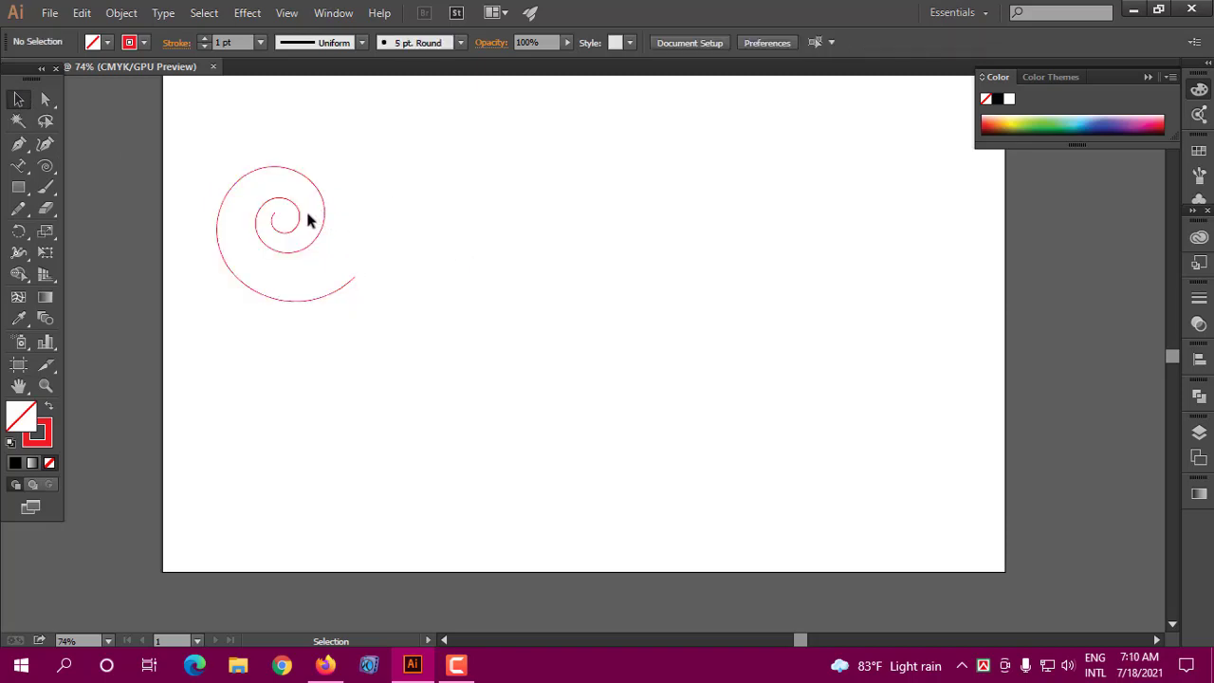
{"action": "left_click_drag", "start_coordinate": [309, 220], "coordinate": [531, 261]}
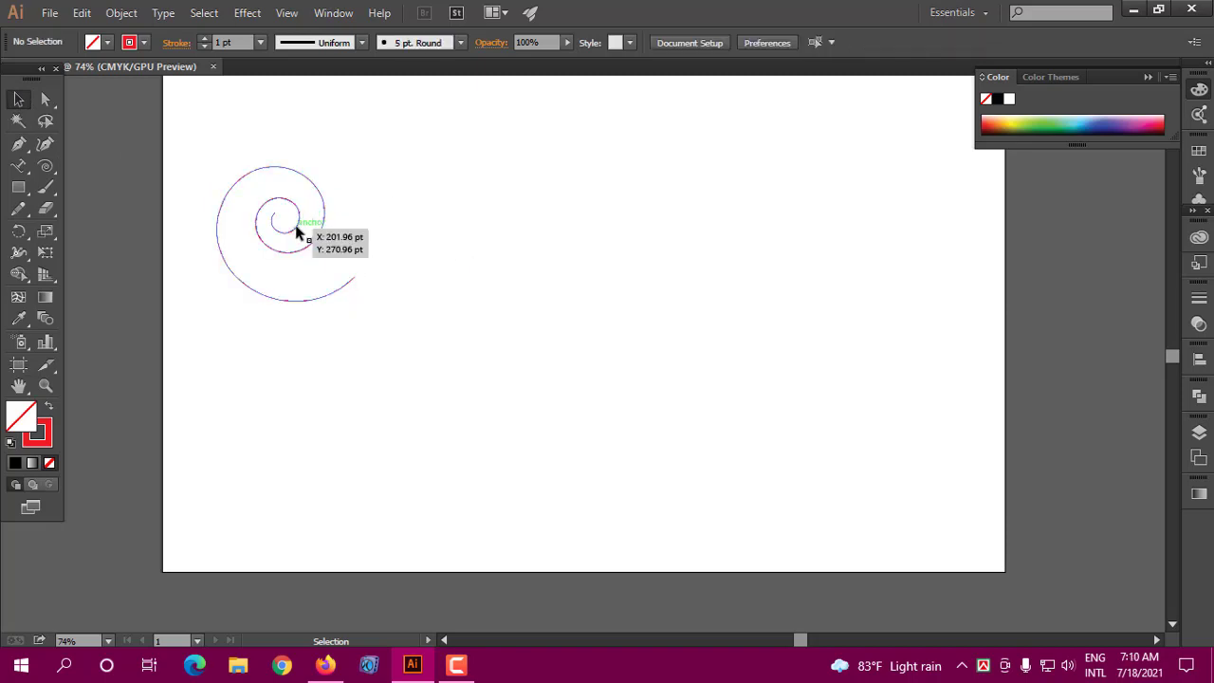
{"action": "left_click", "coordinate": [669, 313]}
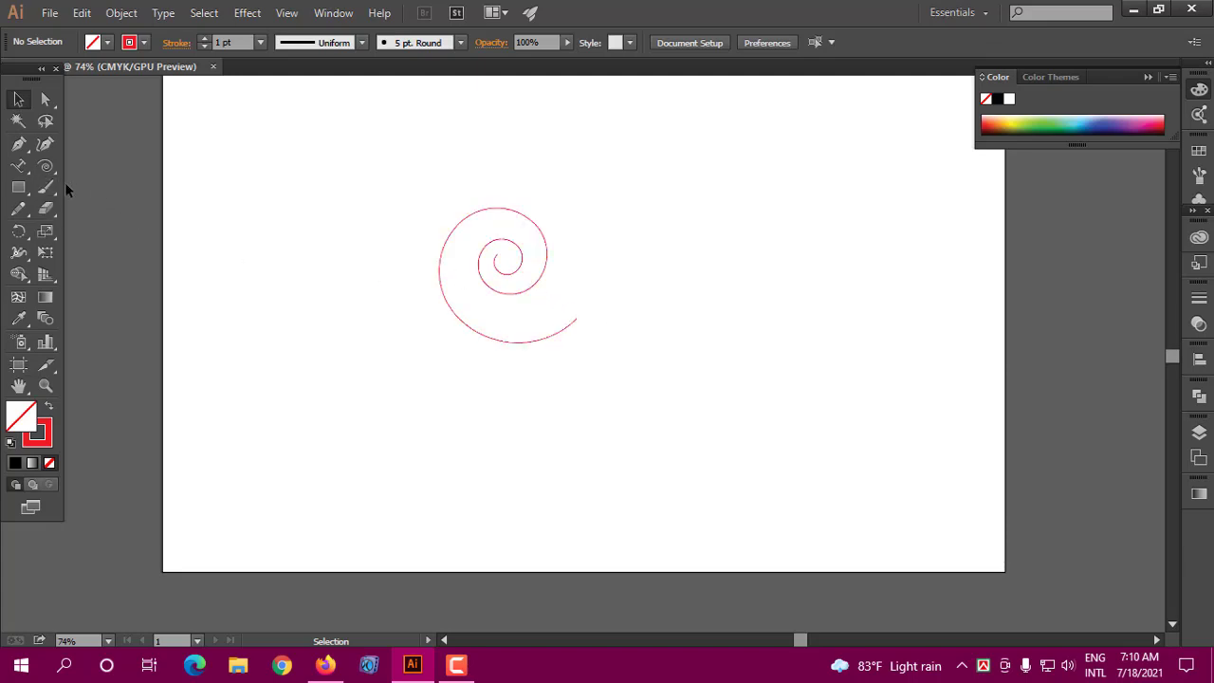
{"action": "left_click_drag", "start_coordinate": [472, 252], "coordinate": [402, 272]}
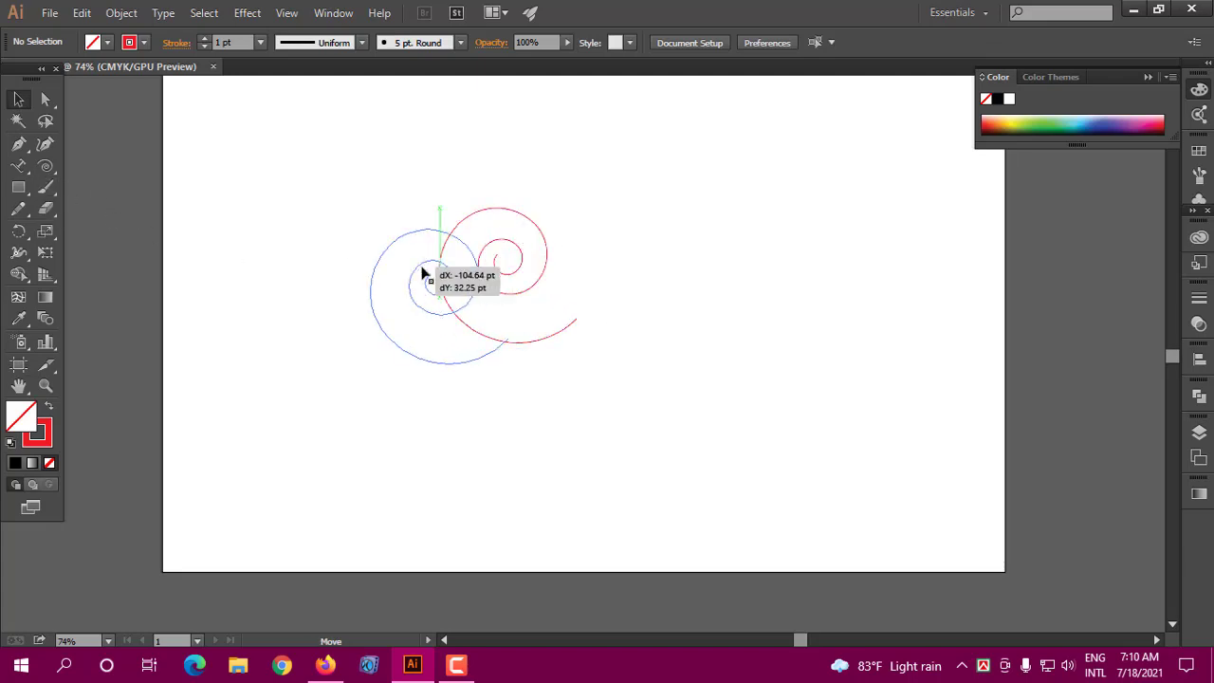
{"action": "left_click", "coordinate": [480, 285]}
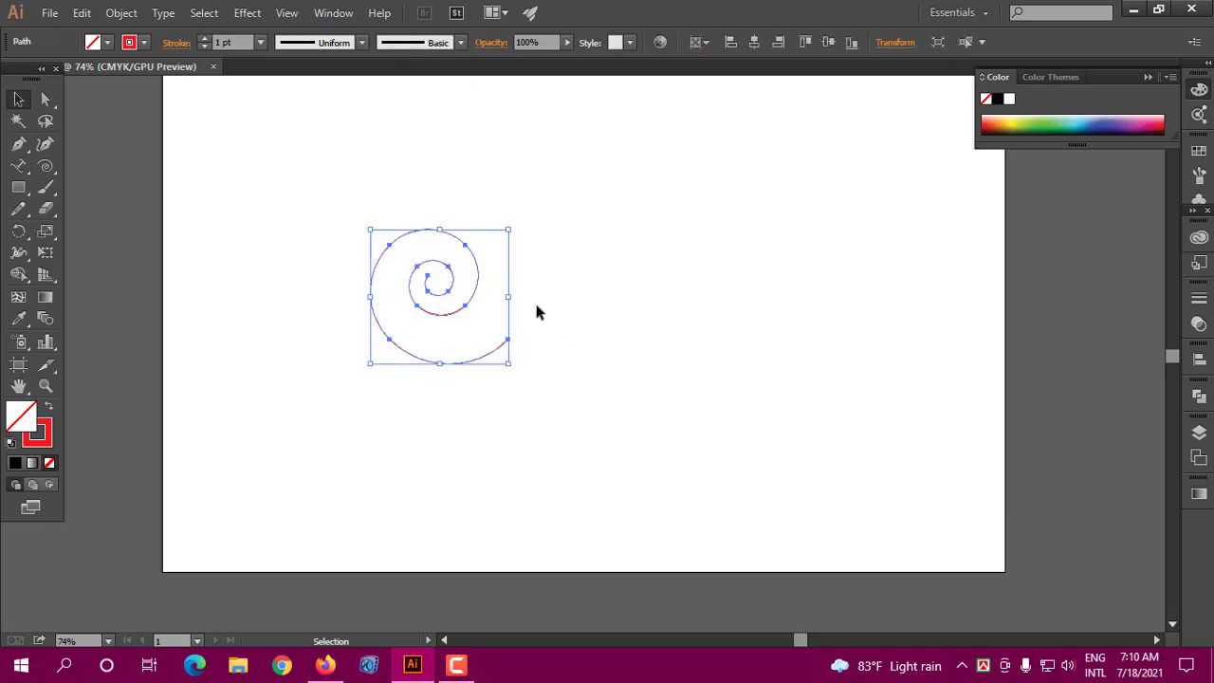
{"action": "left_click", "coordinate": [535, 299]}
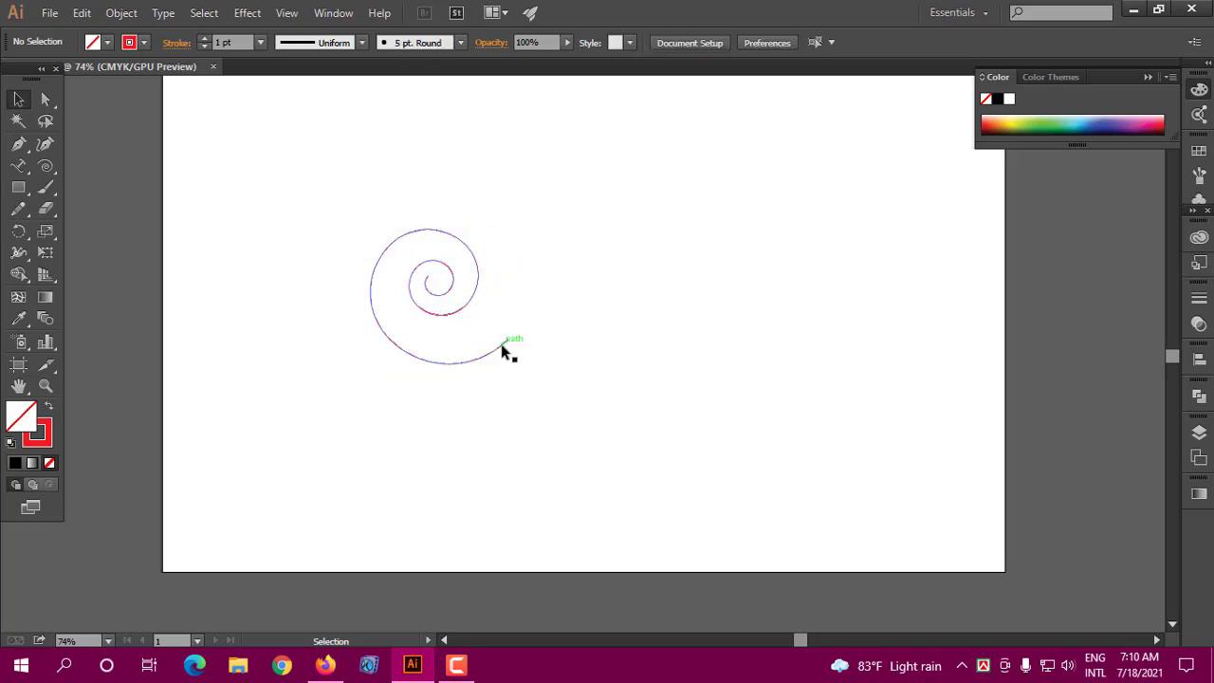
{"action": "left_click", "coordinate": [505, 347]}
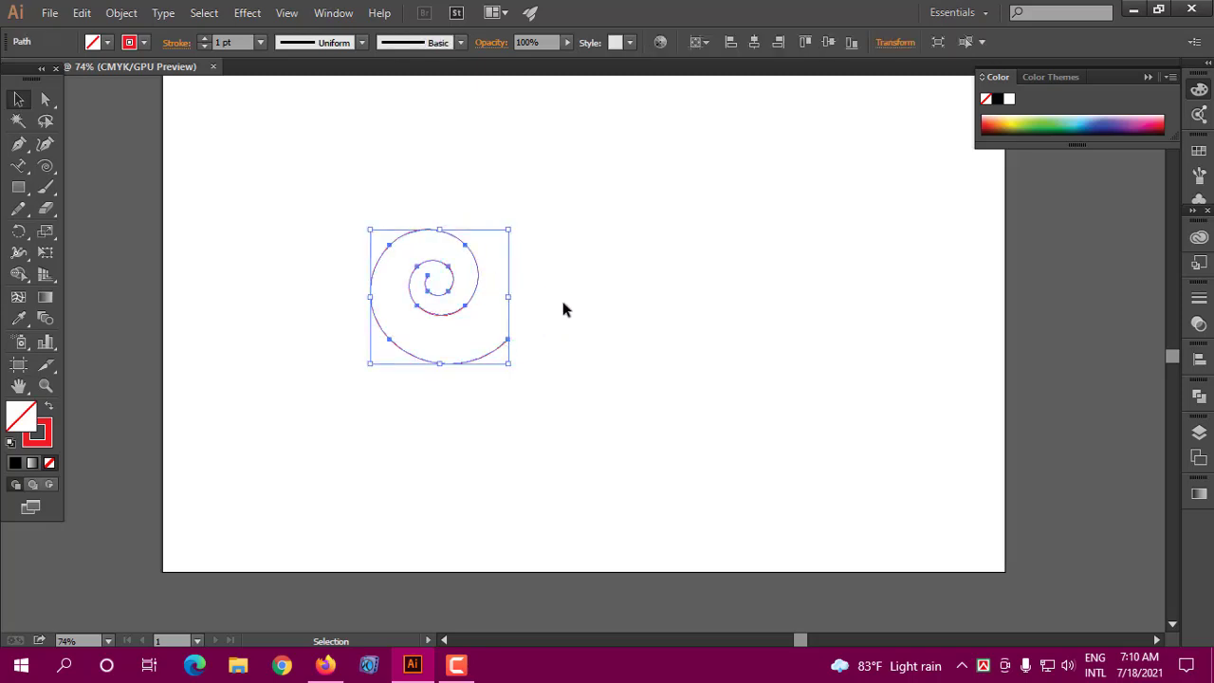
Step: Thicken the spiral's outer end with the Width Tool and move it upper-left
{"action": "left_click", "coordinate": [19, 253]}
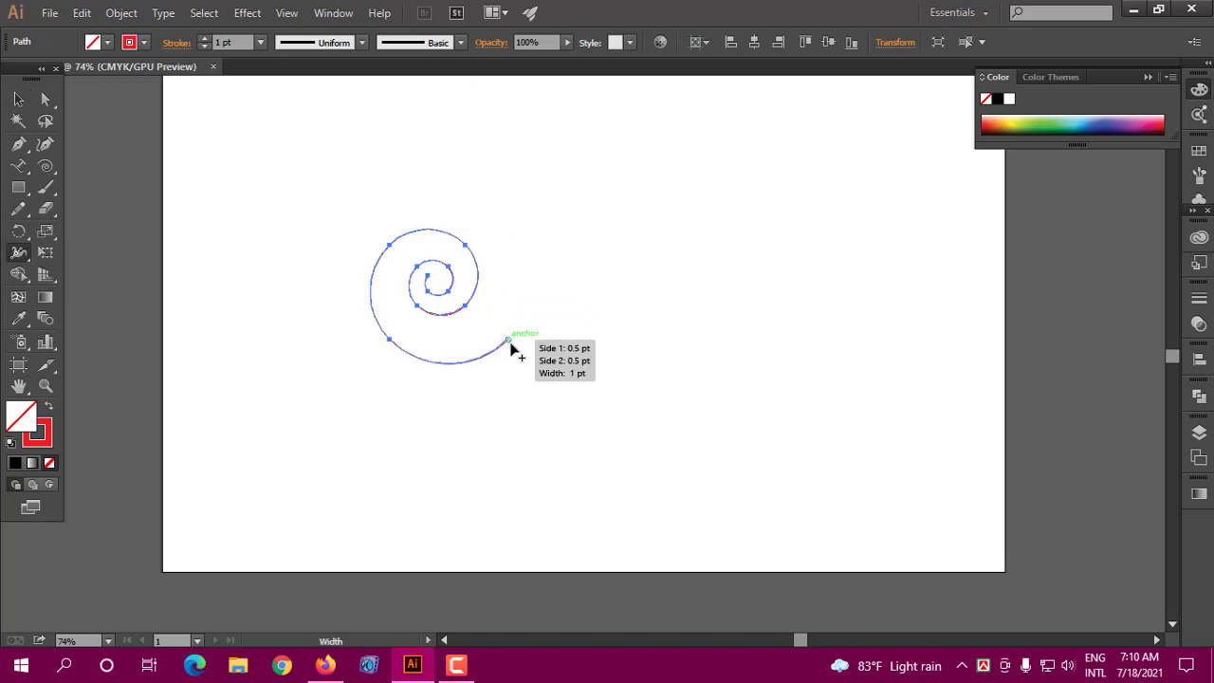
{"action": "left_click_drag", "start_coordinate": [510, 348], "coordinate": [509, 347]}
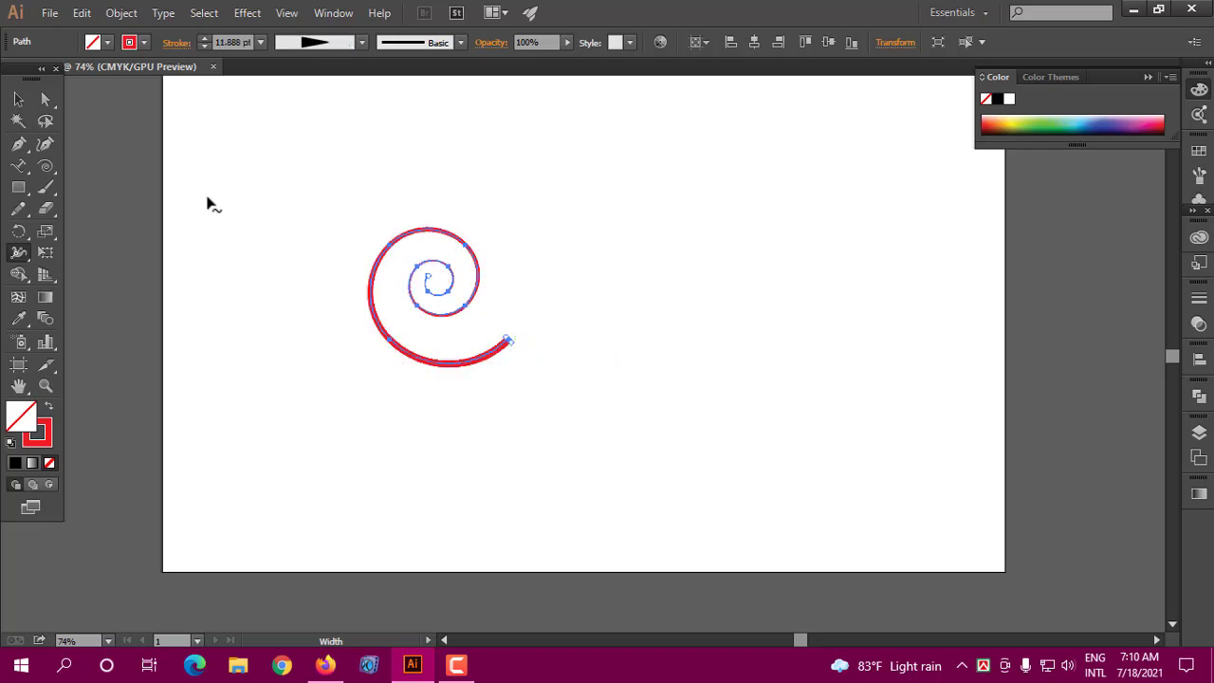
{"action": "left_click", "coordinate": [18, 99]}
{"action": "left_click", "coordinate": [595, 238]}
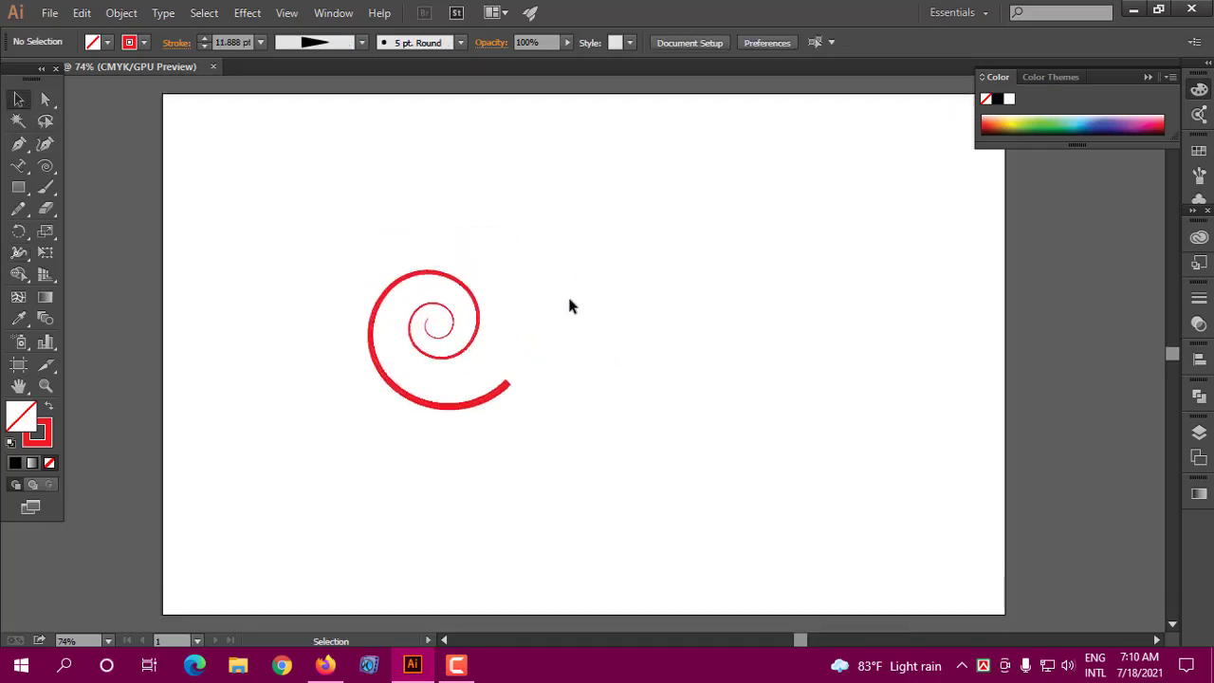
{"action": "left_click_drag", "start_coordinate": [477, 292], "coordinate": [398, 250]}
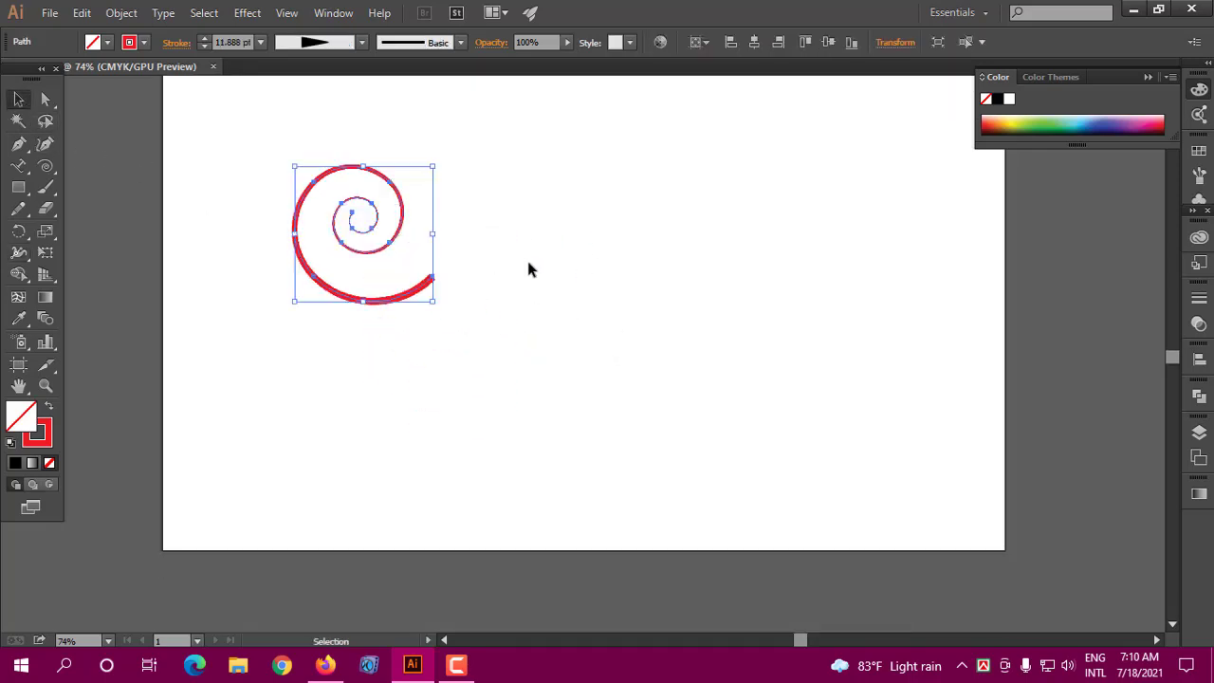
{"action": "left_click", "coordinate": [522, 285]}
{"action": "scroll", "coordinate": [515, 304], "scroll_direction": "up", "scroll_amount": 2}
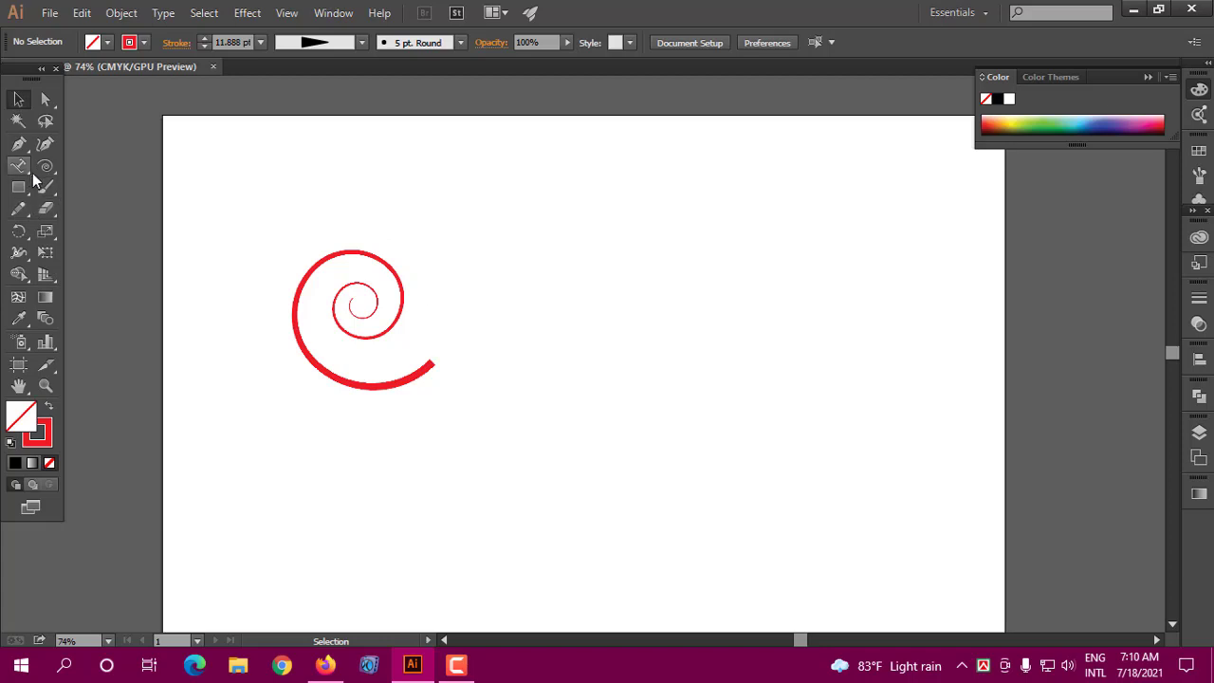
Step: Widen the stroke along the spiral's outer and inner coils
{"action": "left_click", "coordinate": [19, 252]}
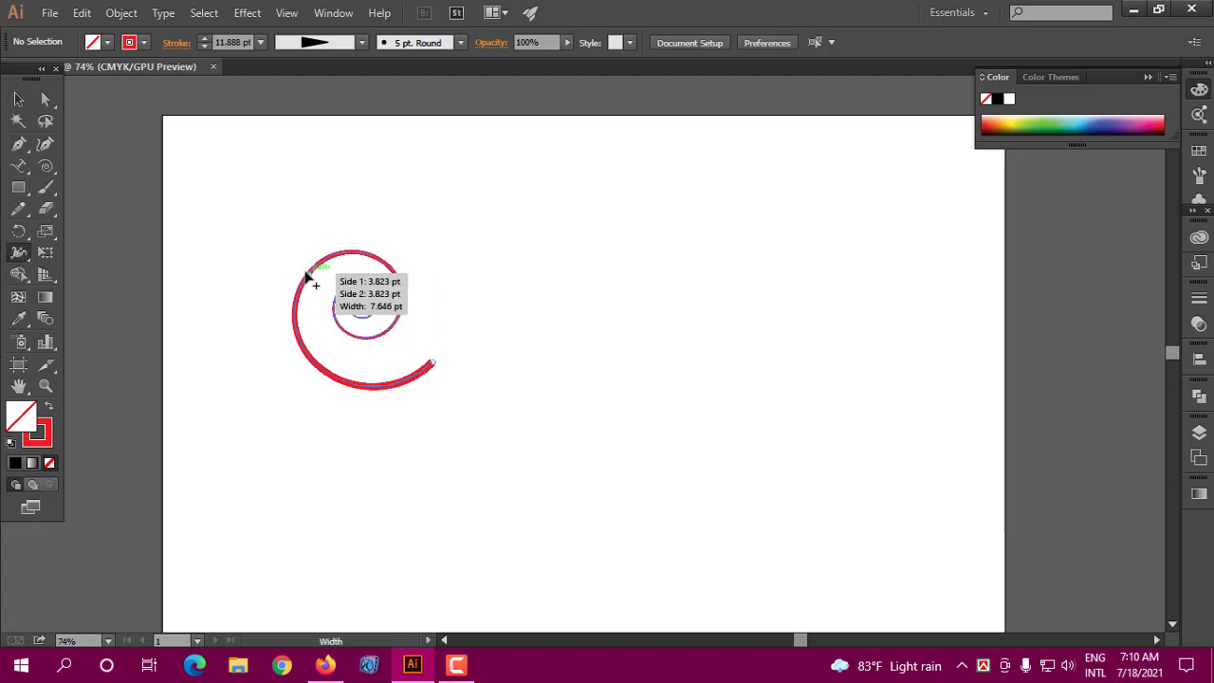
{"action": "left_click_drag", "start_coordinate": [305, 273], "coordinate": [304, 273]}
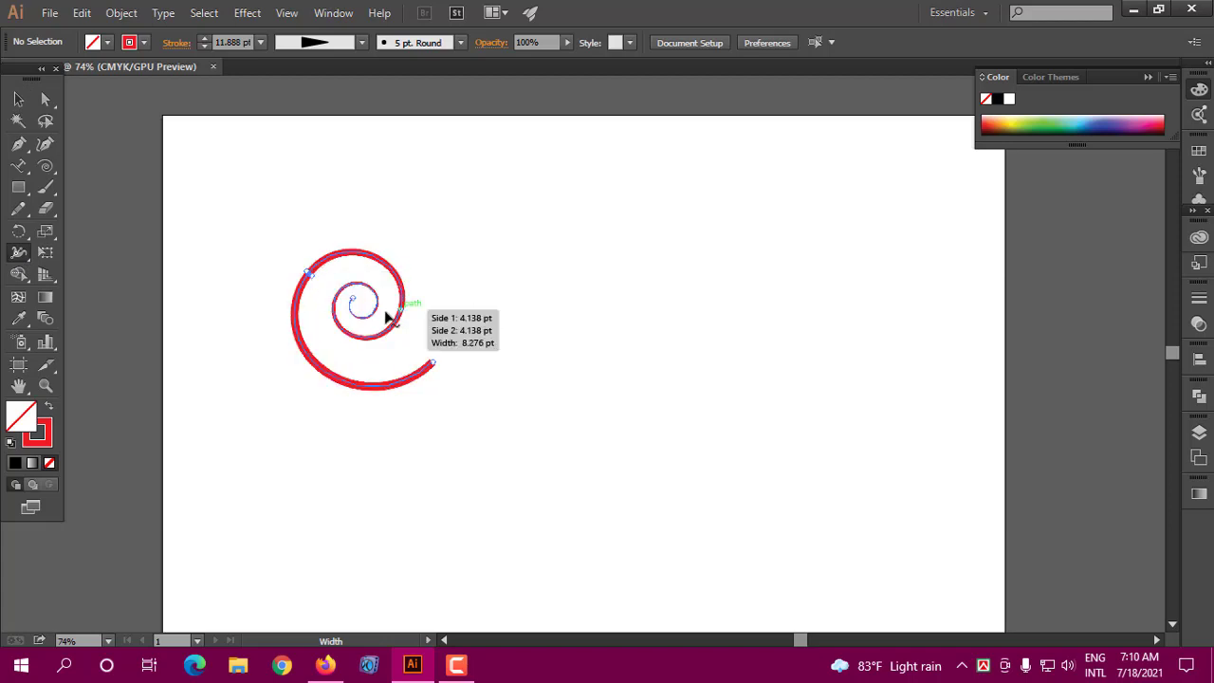
{"action": "left_click_drag", "start_coordinate": [341, 344], "coordinate": [345, 332]}
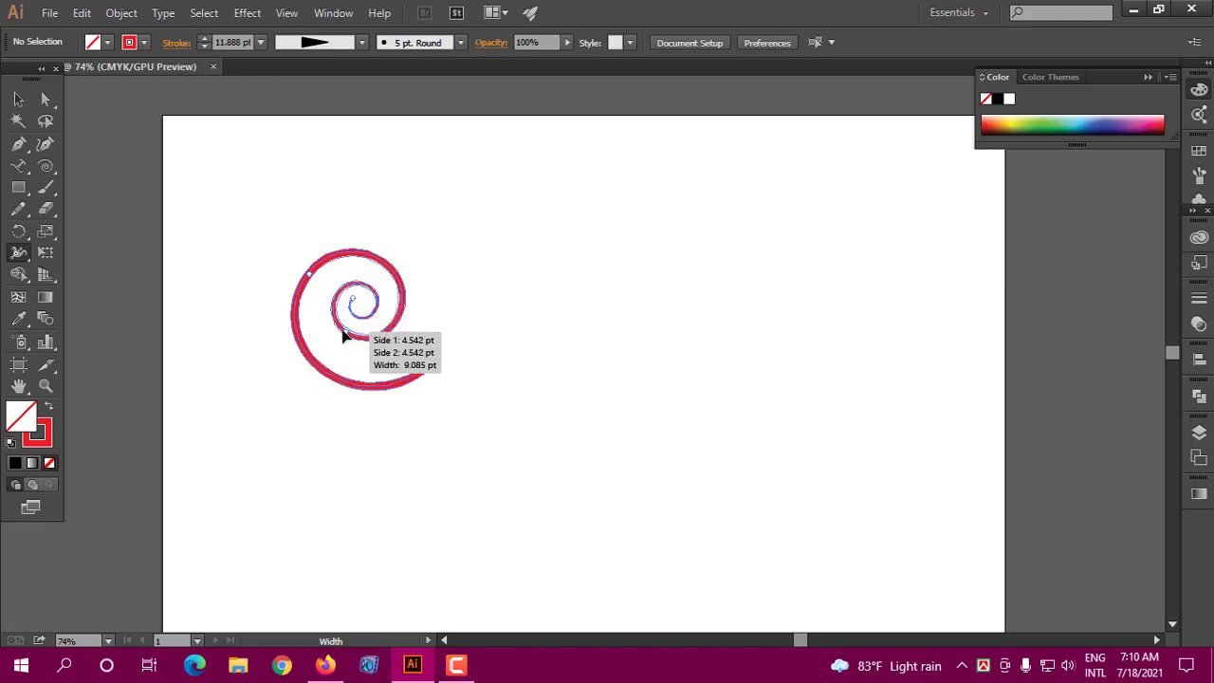
{"action": "left_click", "coordinate": [18, 98]}
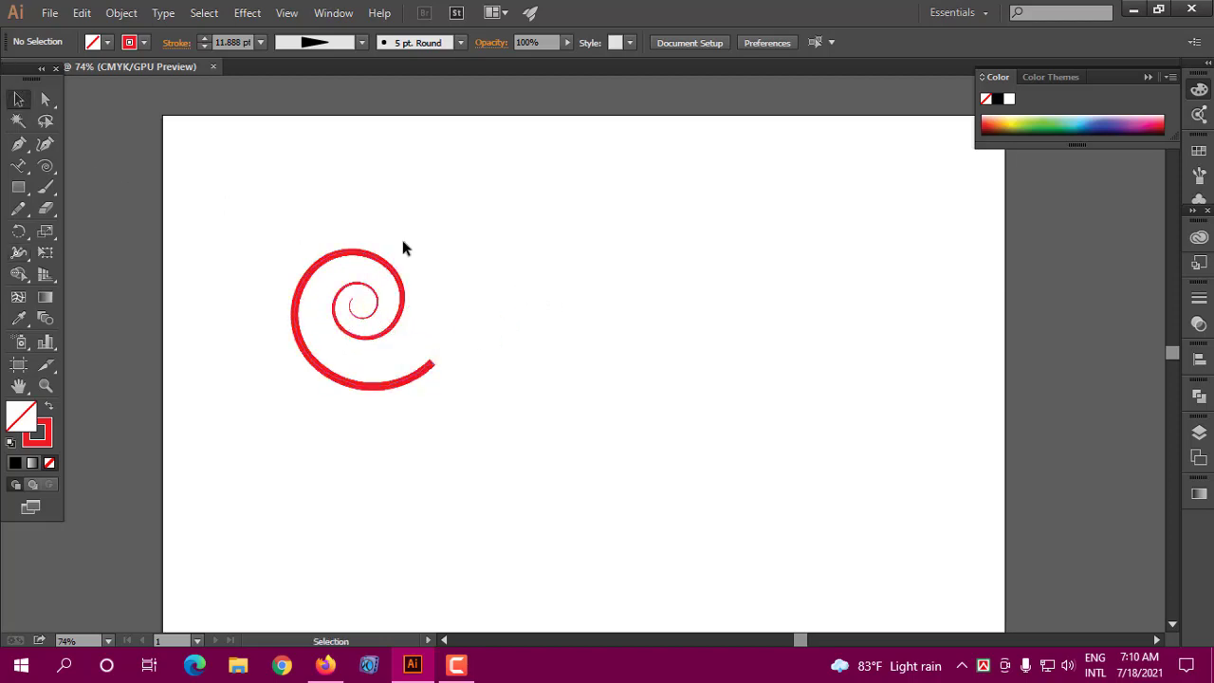
{"action": "scroll", "coordinate": [172, 207], "scroll_direction": "down", "scroll_amount": 1}
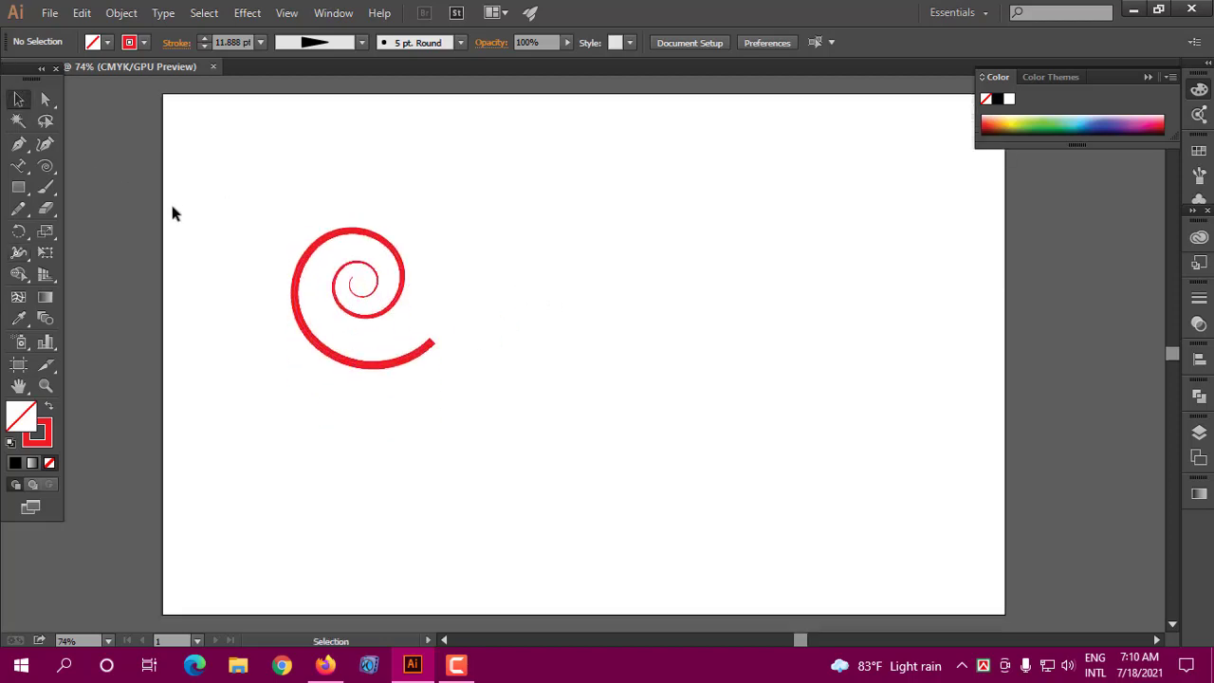
Step: Open the Spiral options dialog by clicking the artboard with the Spiral Tool
{"action": "left_click", "coordinate": [46, 168]}
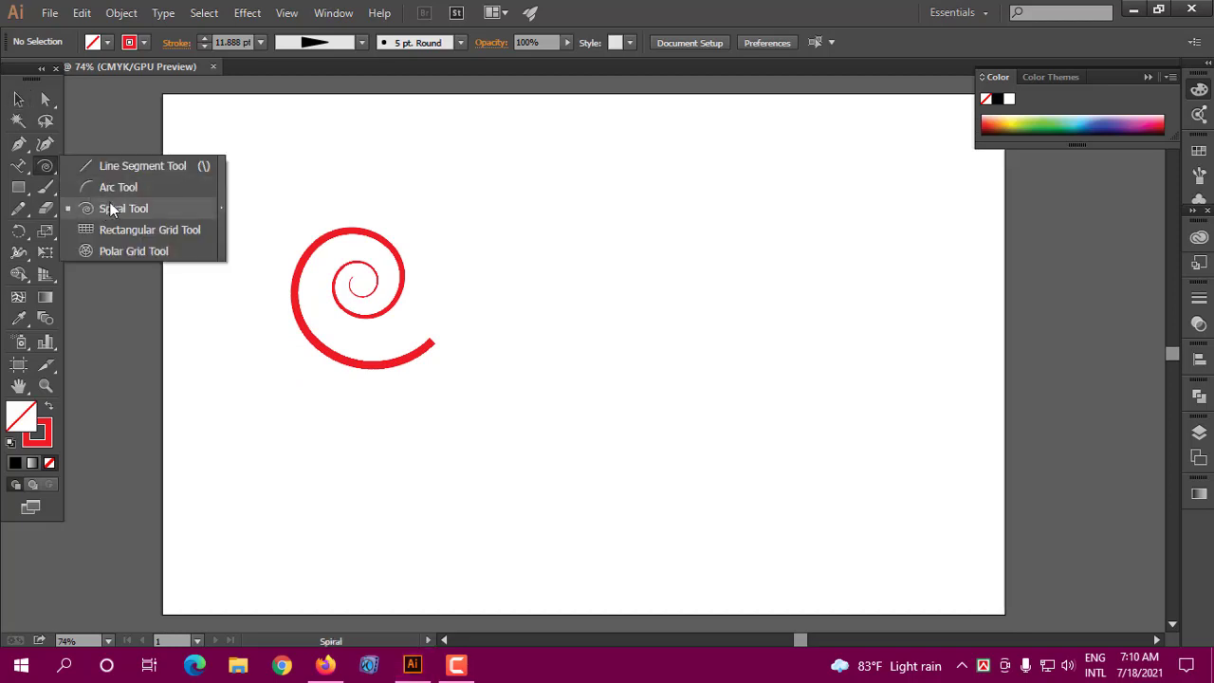
{"action": "left_click", "coordinate": [111, 210]}
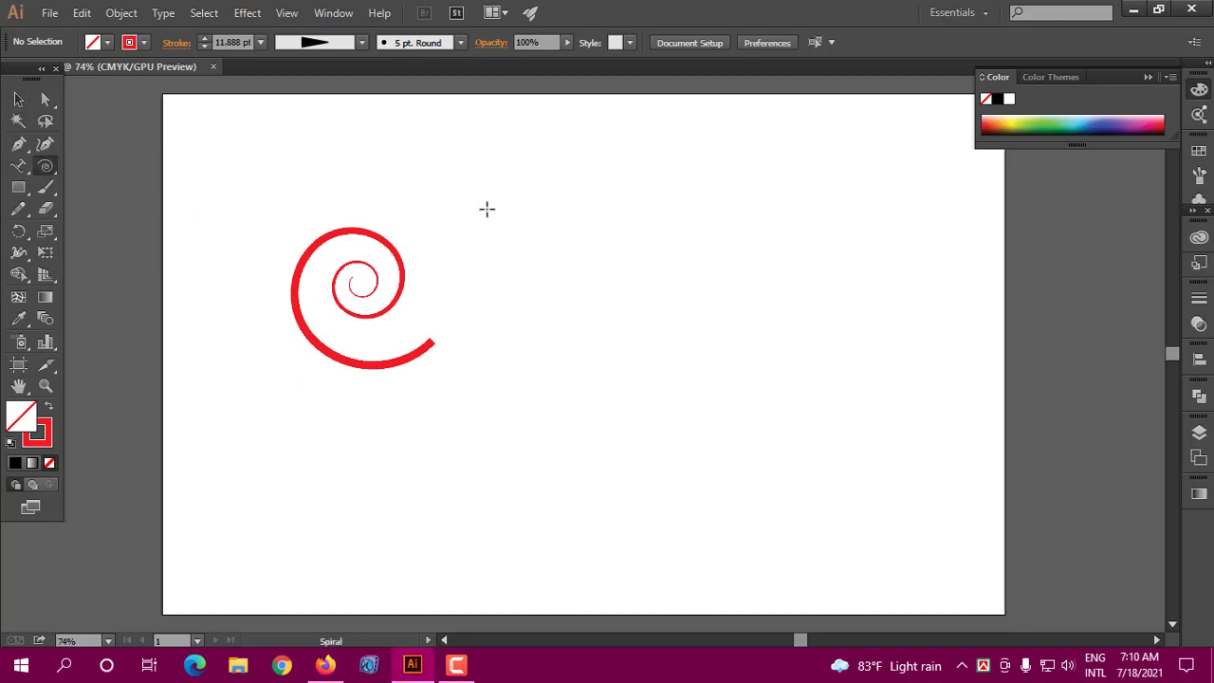
{"action": "left_click", "coordinate": [608, 218]}
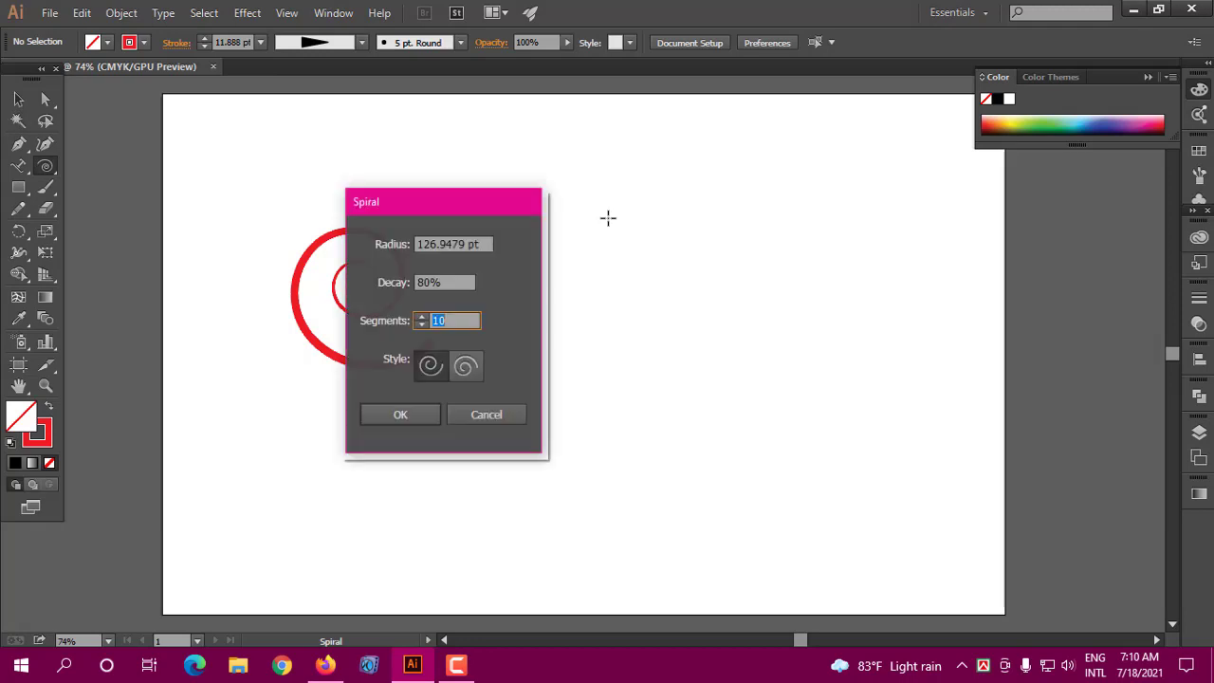
{"action": "mouse_move", "coordinate": [494, 212]}
{"action": "left_mouse_down"}
{"action": "mouse_move", "coordinate": [733, 171]}
{"action": "mouse_move", "coordinate": [683, 175]}
{"action": "left_mouse_up"}
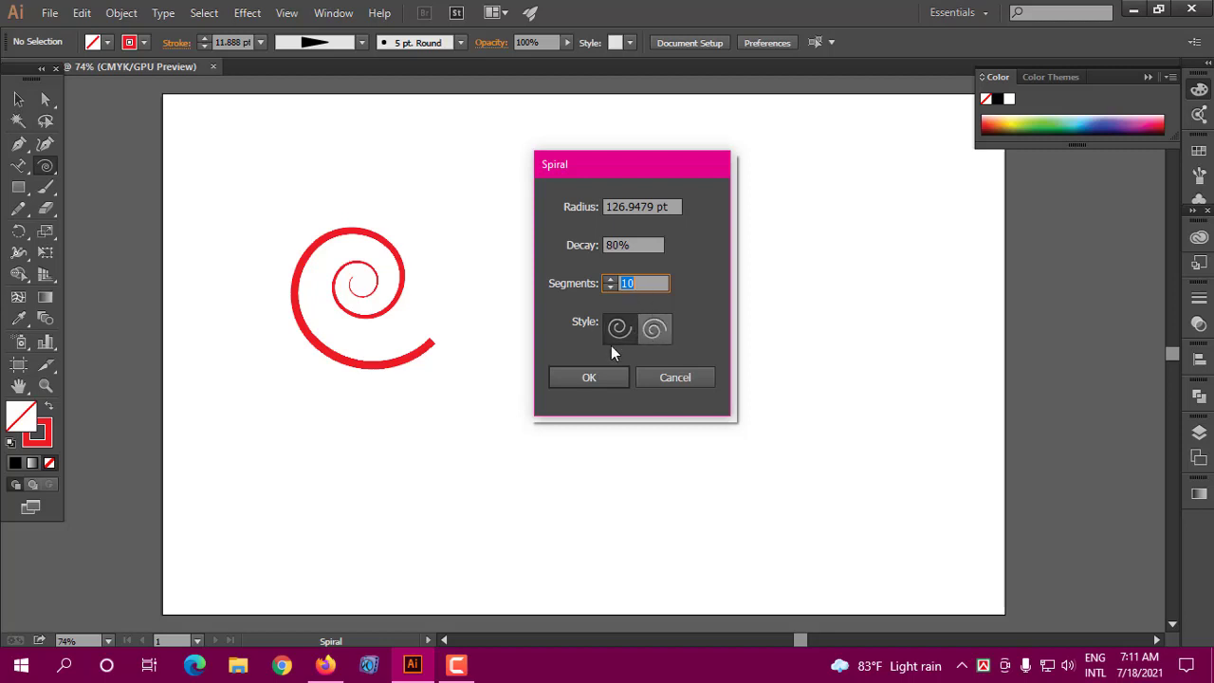
Step: Enter Decay 50%, Radius 100 pt and Segments 5 in the Spiral dialog
{"action": "left_click", "coordinate": [638, 244]}
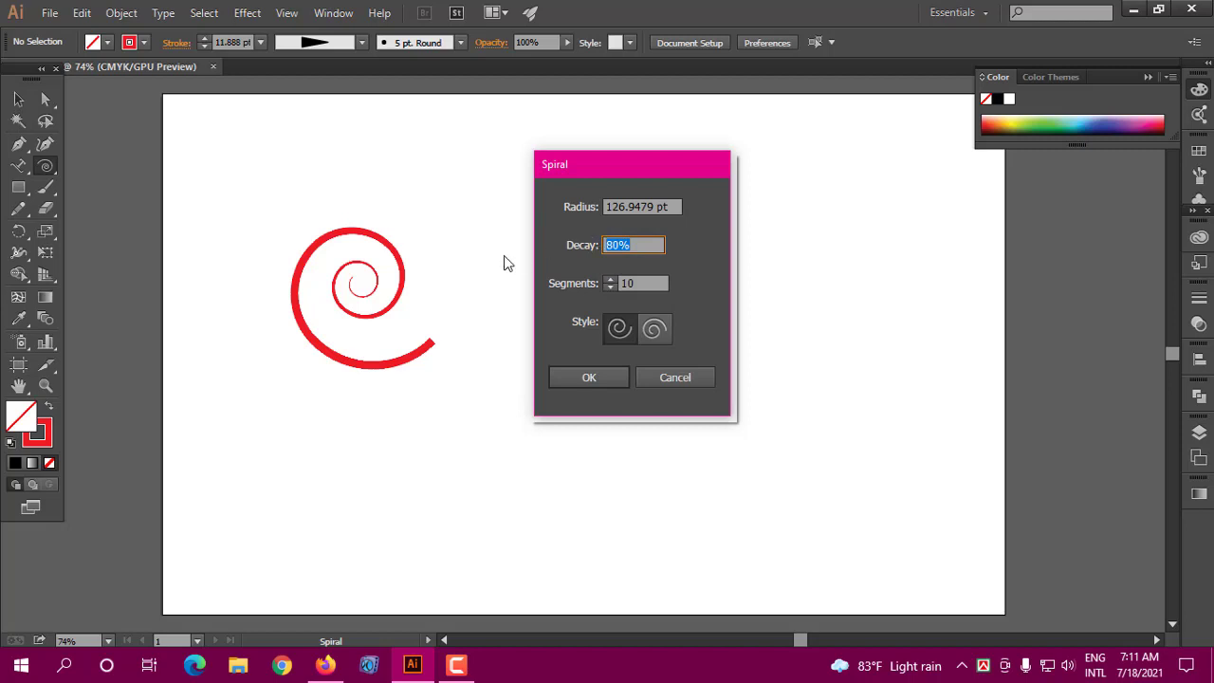
{"action": "type", "text": "50"}
{"action": "left_click", "coordinate": [673, 207]}
{"action": "type", "text": "100"}
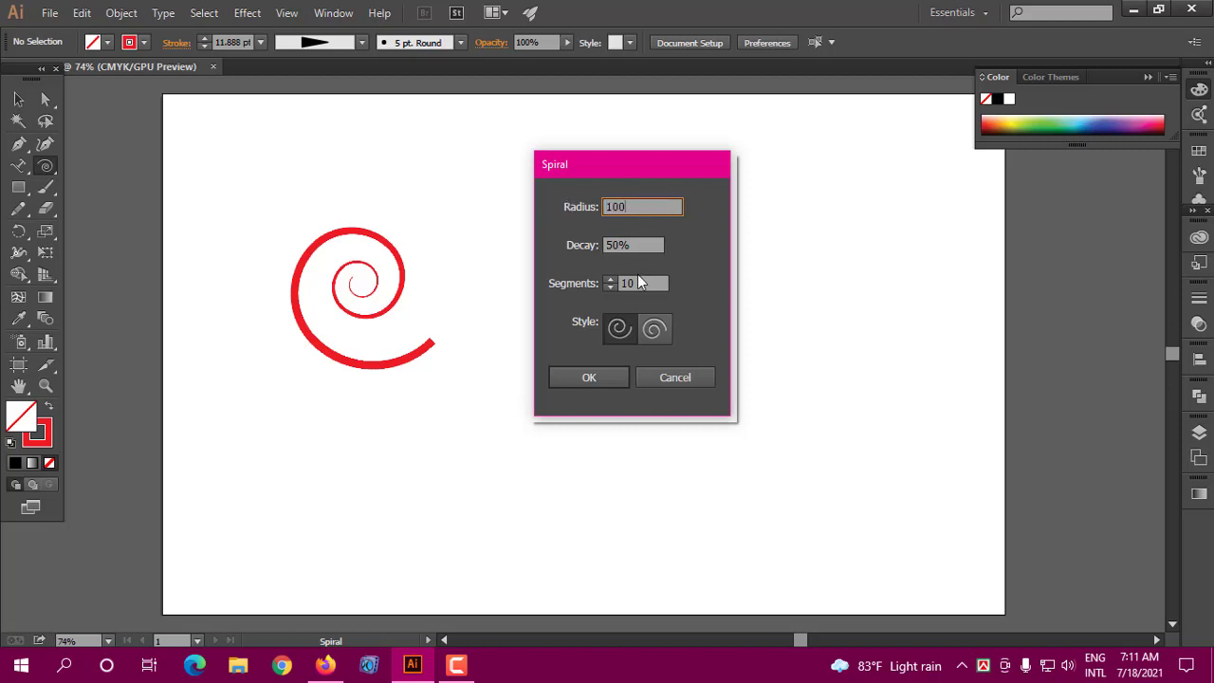
{"action": "left_click", "coordinate": [639, 283]}
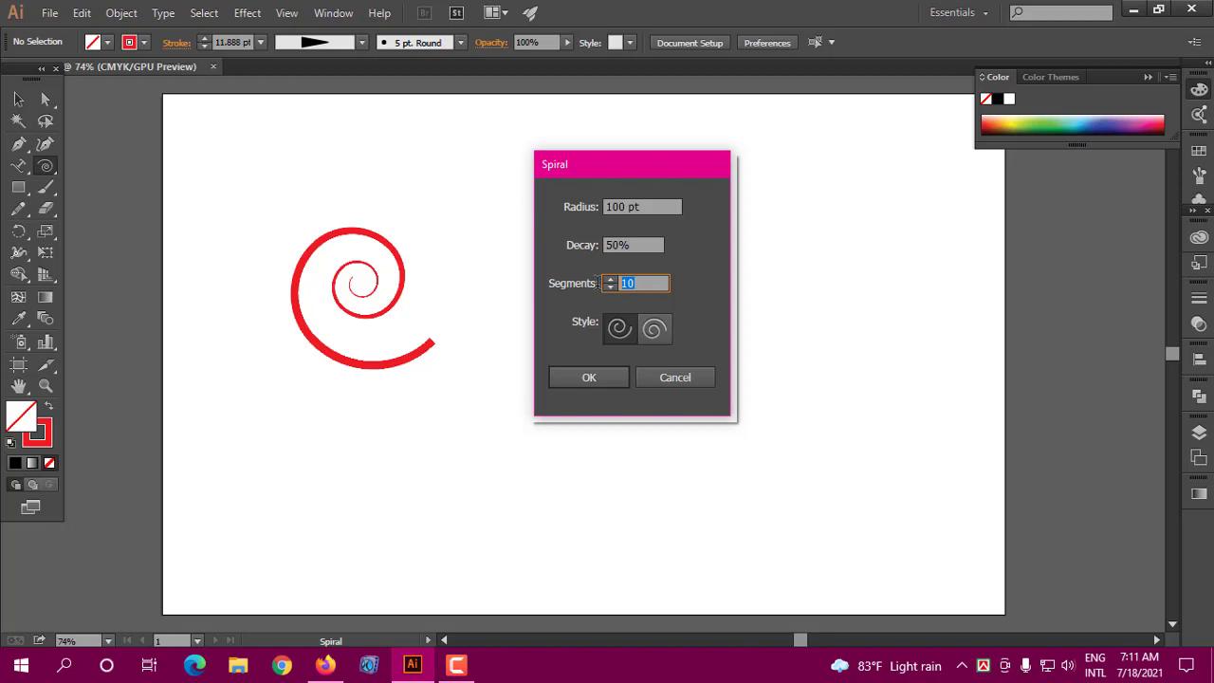
{"action": "type", "text": "5"}
Step: Create the smaller spiral from the dialog settings and select it
{"action": "left_click", "coordinate": [589, 377]}
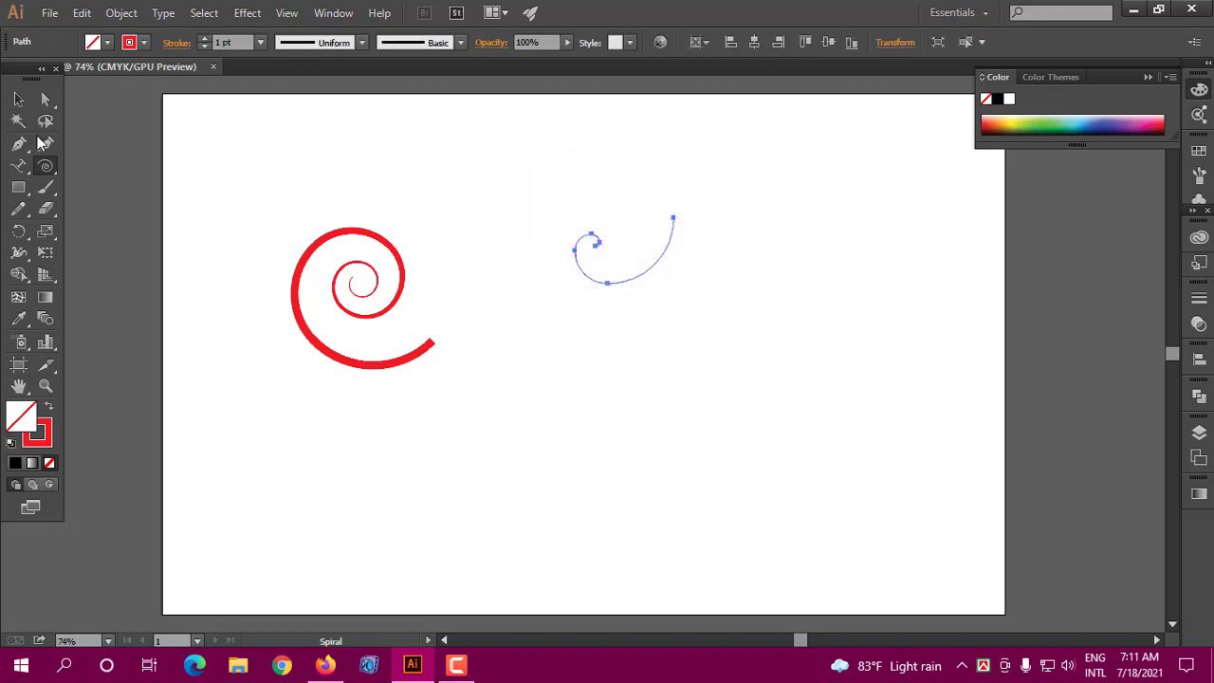
{"action": "left_click", "coordinate": [18, 99]}
{"action": "left_click", "coordinate": [728, 262]}
{"action": "scroll", "coordinate": [707, 292], "scroll_direction": "down", "scroll_amount": 1}
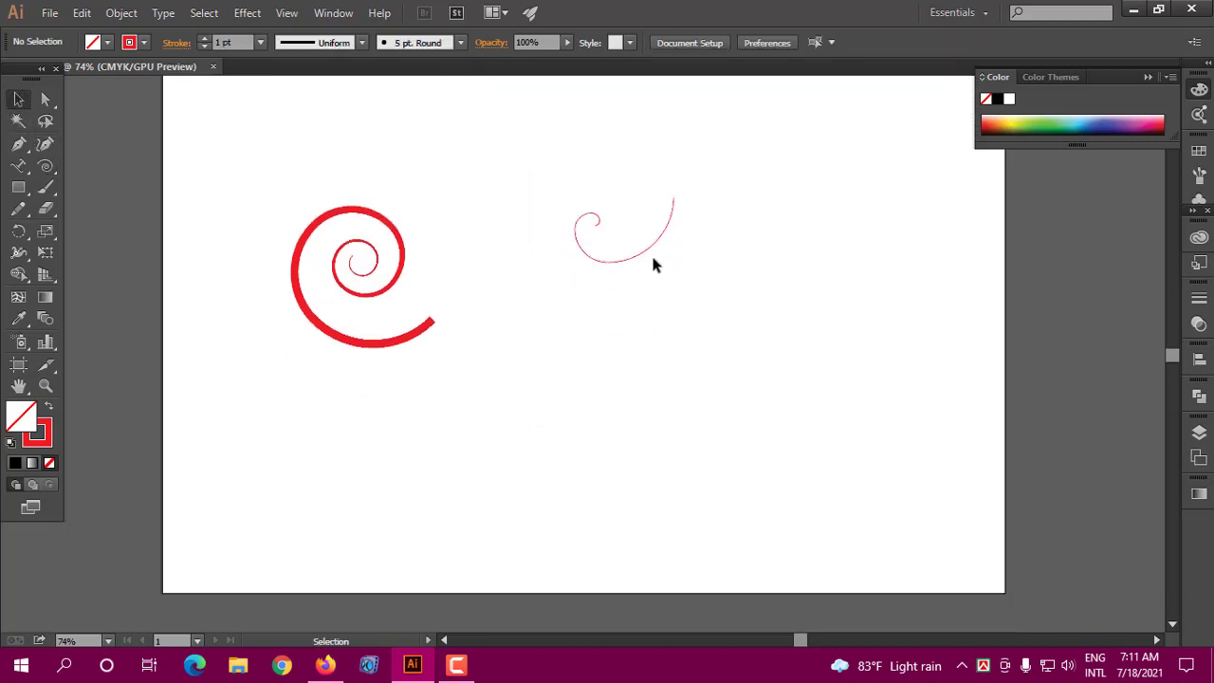
{"action": "left_click", "coordinate": [651, 249]}
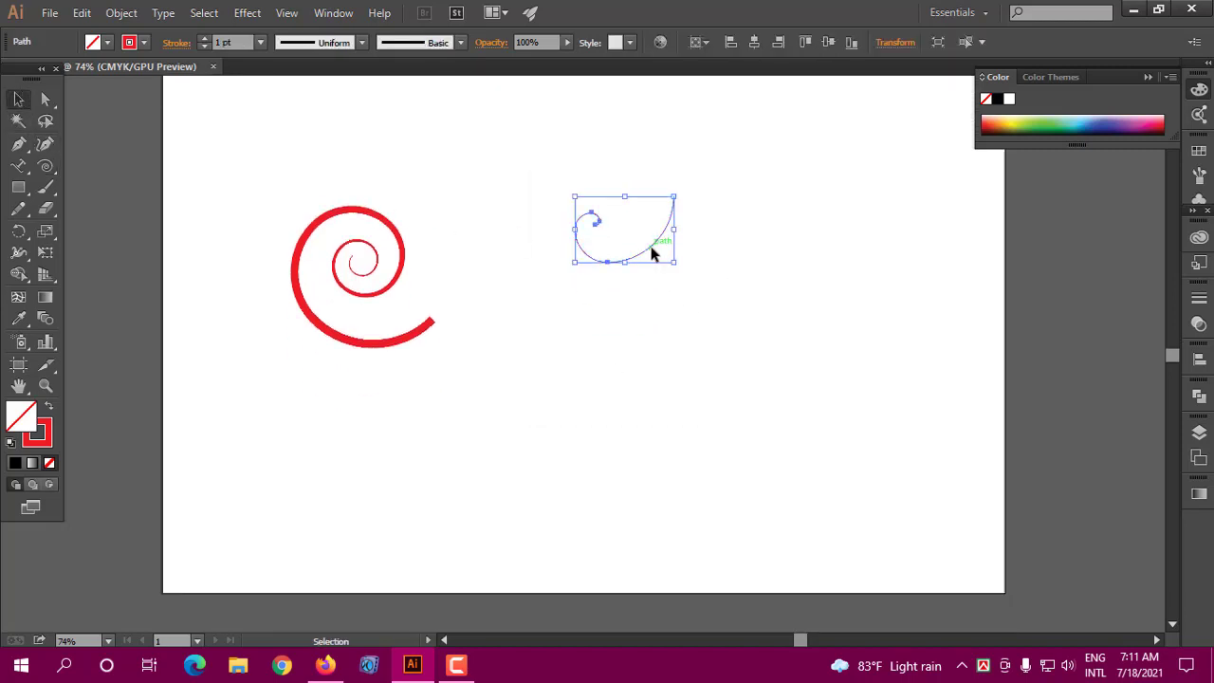
Step: Raise the new spiral's red stroke to 10 pt
{"action": "left_click", "coordinate": [203, 41]}
{"action": "left_click", "coordinate": [203, 41]}
{"action": "left_click", "coordinate": [203, 41]}
{"action": "left_click", "coordinate": [203, 42]}
{"action": "left_click", "coordinate": [203, 42]}
{"action": "left_click", "coordinate": [203, 41]}
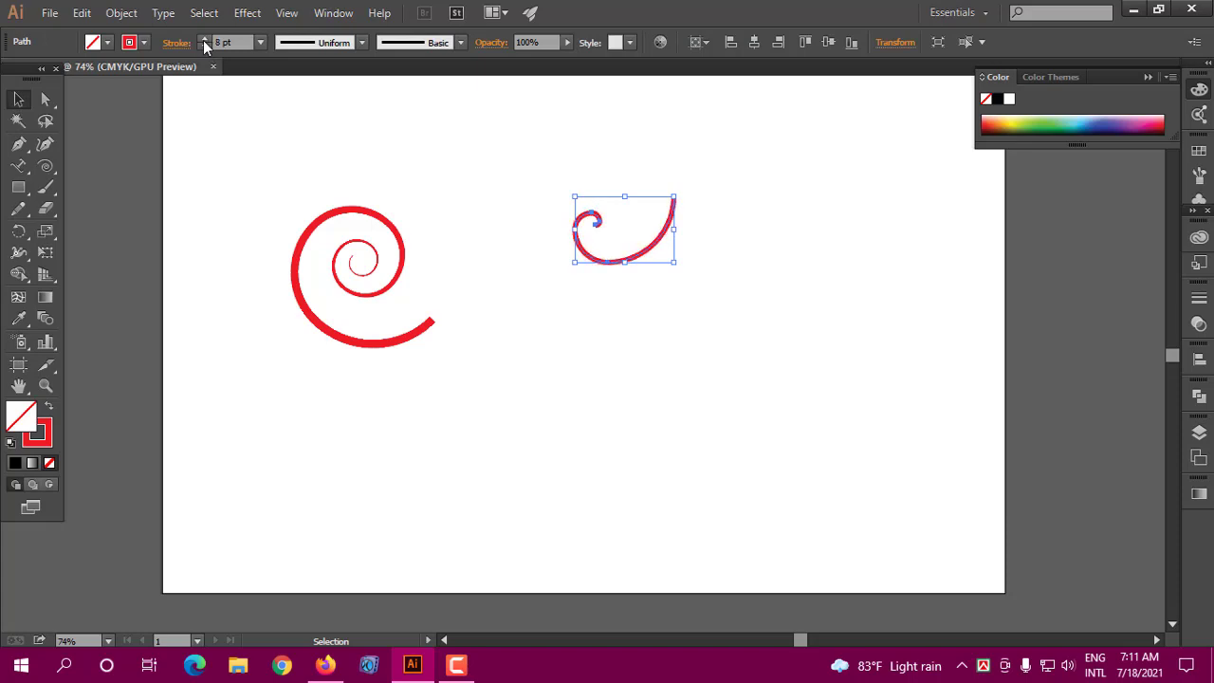
{"action": "left_click", "coordinate": [203, 42]}
{"action": "left_click", "coordinate": [203, 42]}
{"action": "left_click", "coordinate": [710, 313]}
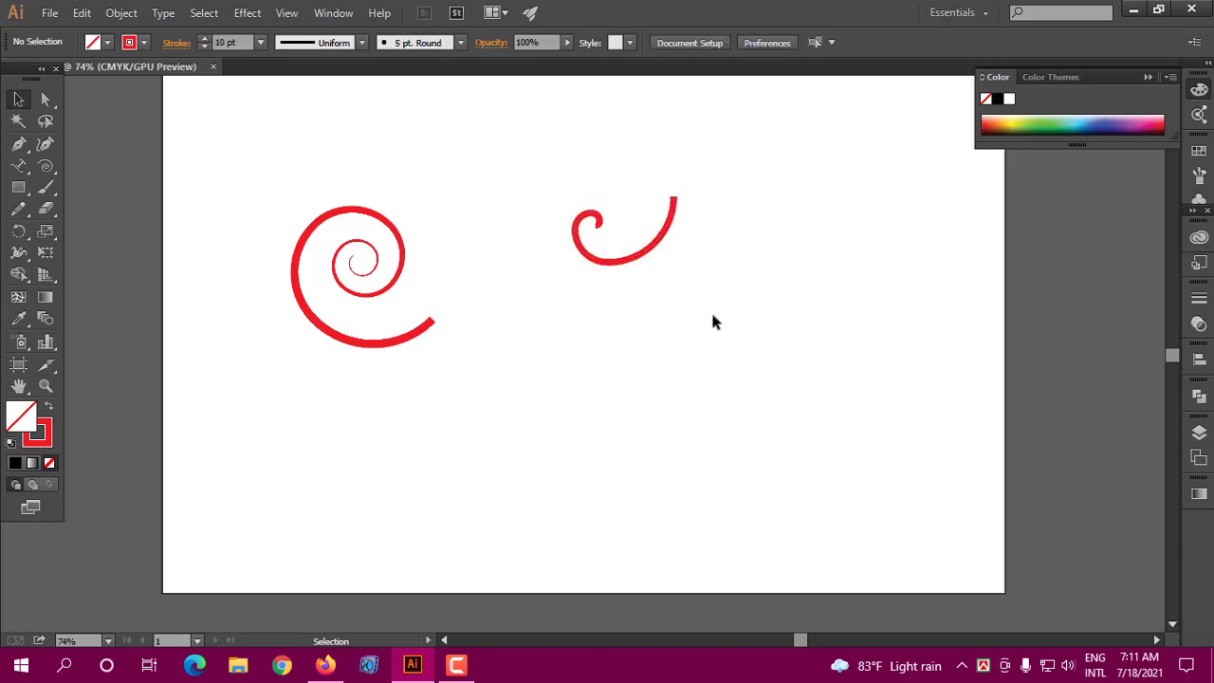
{"action": "left_click", "coordinate": [664, 241]}
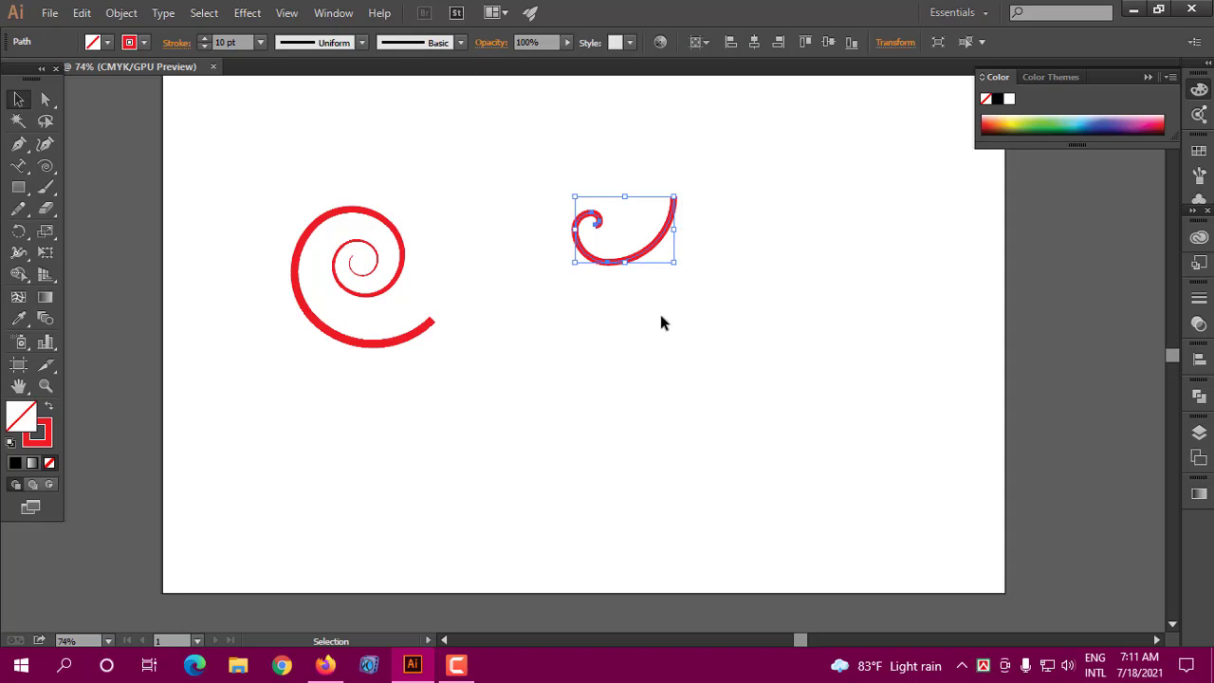
{"action": "left_click", "coordinate": [724, 262]}
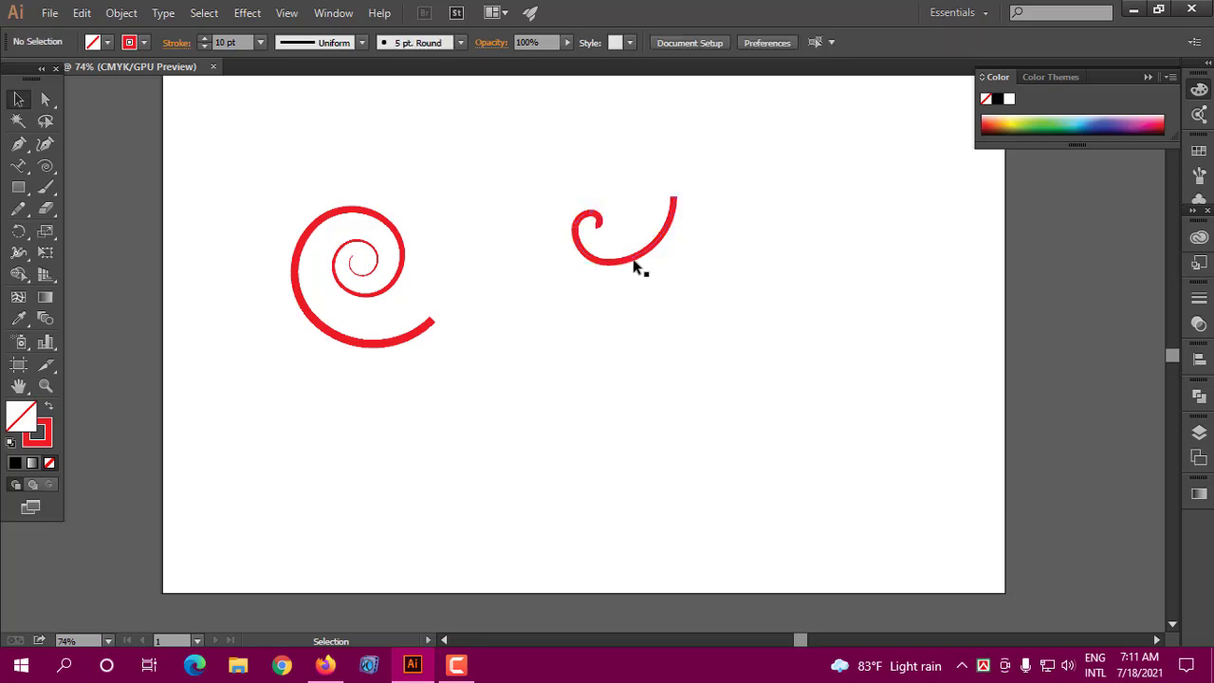
{"action": "left_click", "coordinate": [635, 260]}
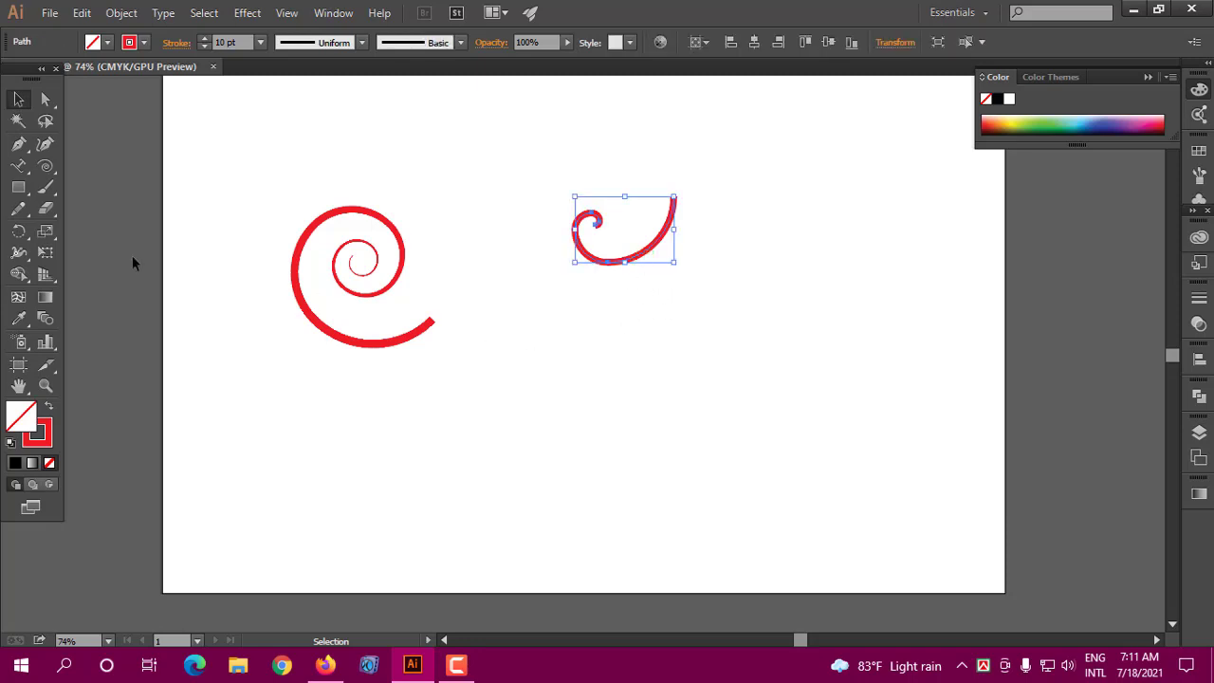
{"action": "left_click", "coordinate": [44, 167]}
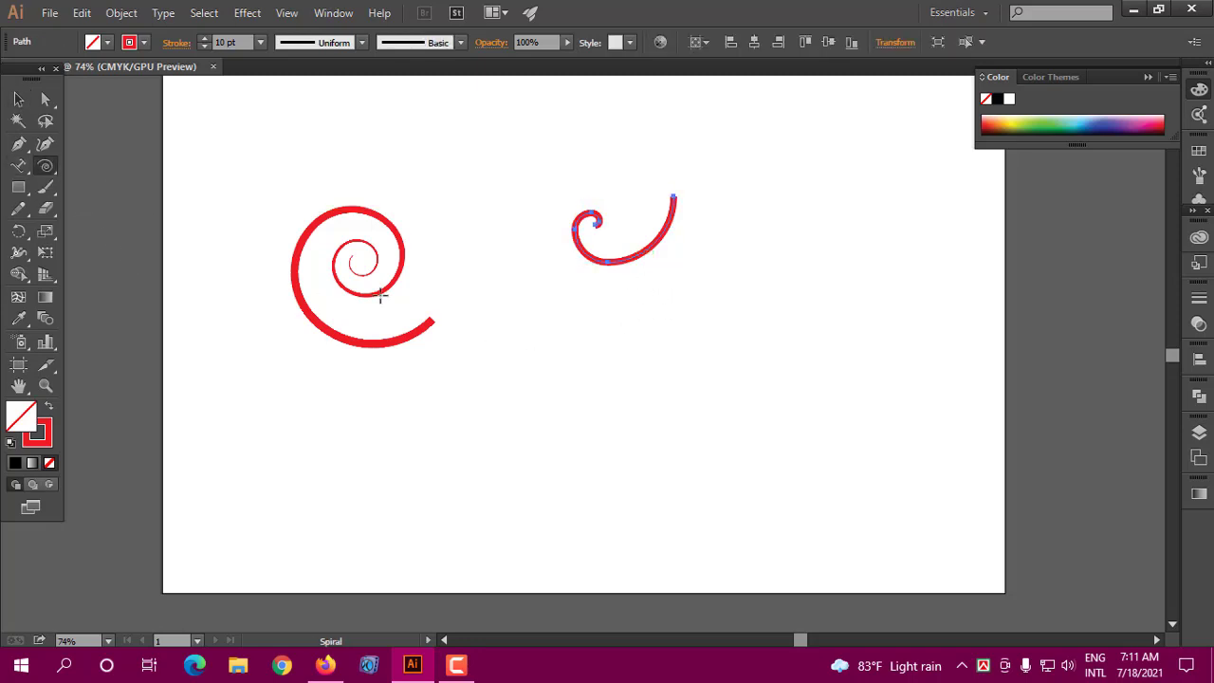
Step: Create a spiral with 200 pt radius, 100% decay and 15 segments
{"action": "left_click", "coordinate": [569, 320]}
{"action": "left_click", "coordinate": [664, 282]}
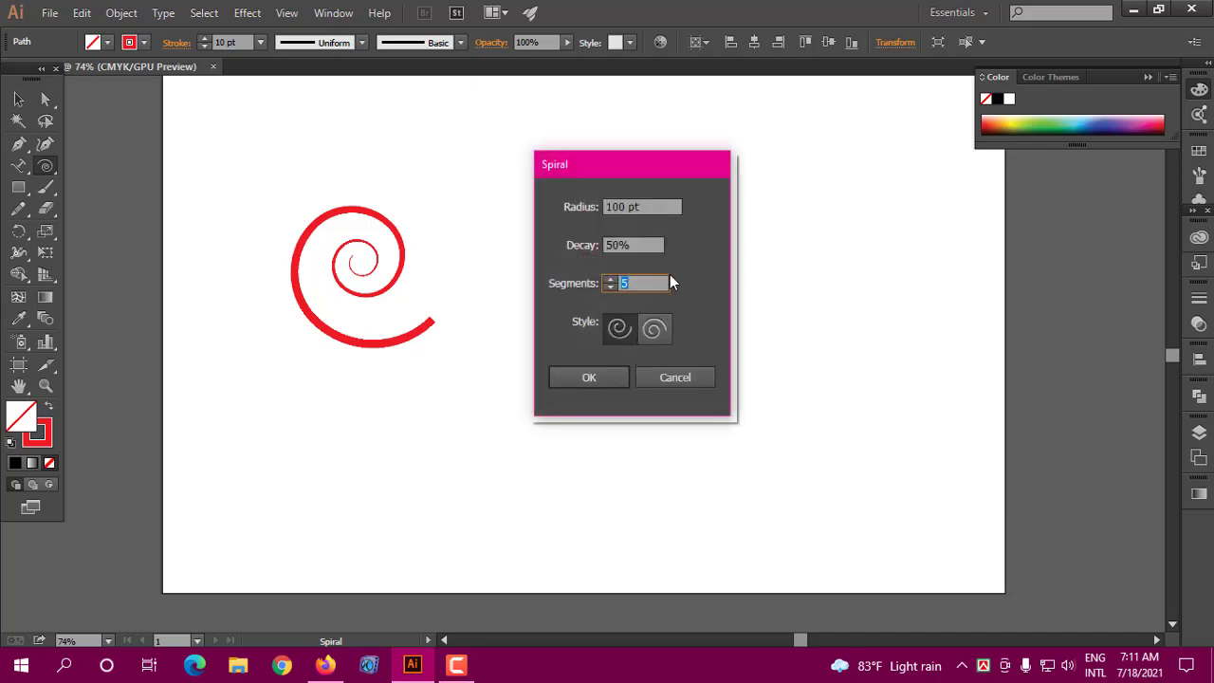
{"action": "left_click", "coordinate": [643, 206]}
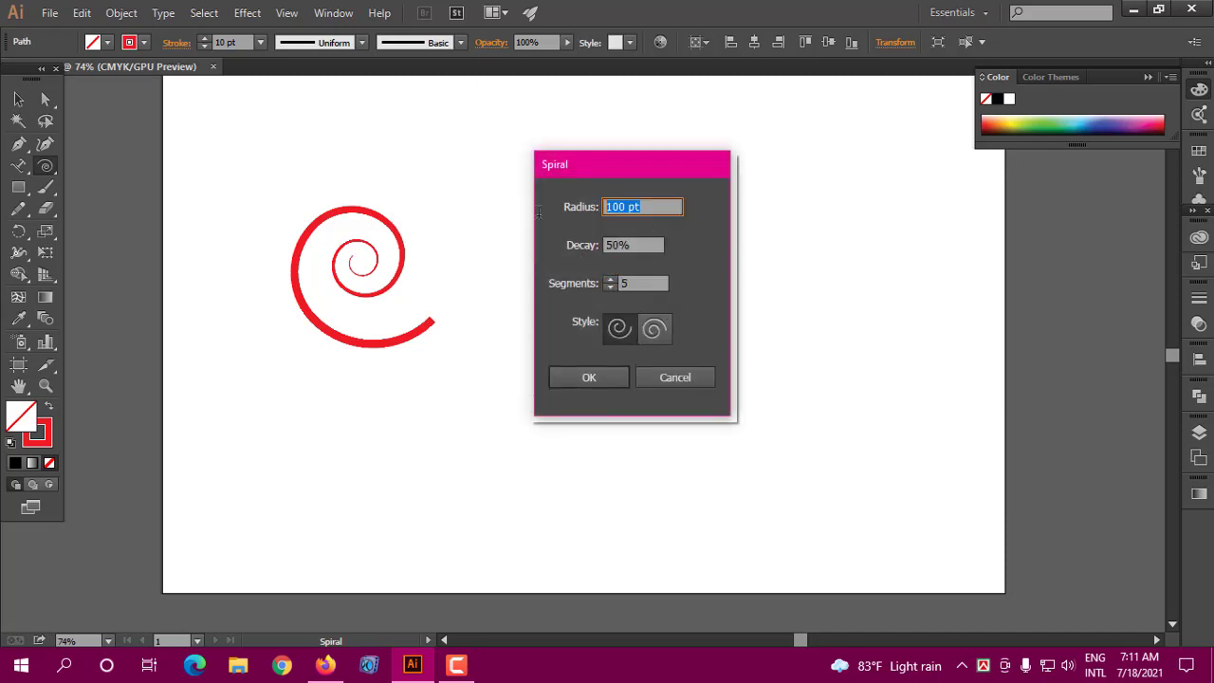
{"action": "type", "text": "200"}
{"action": "left_click", "coordinate": [635, 245]}
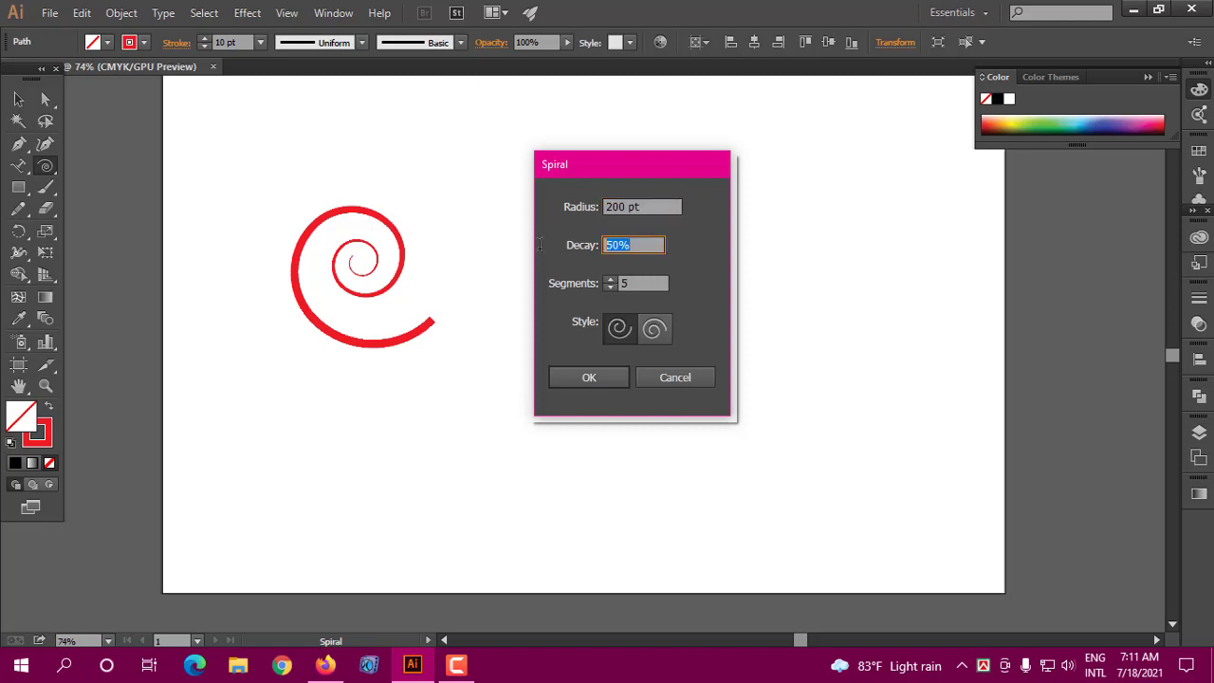
{"action": "type", "text": "100"}
{"action": "key", "text": "Tab"}
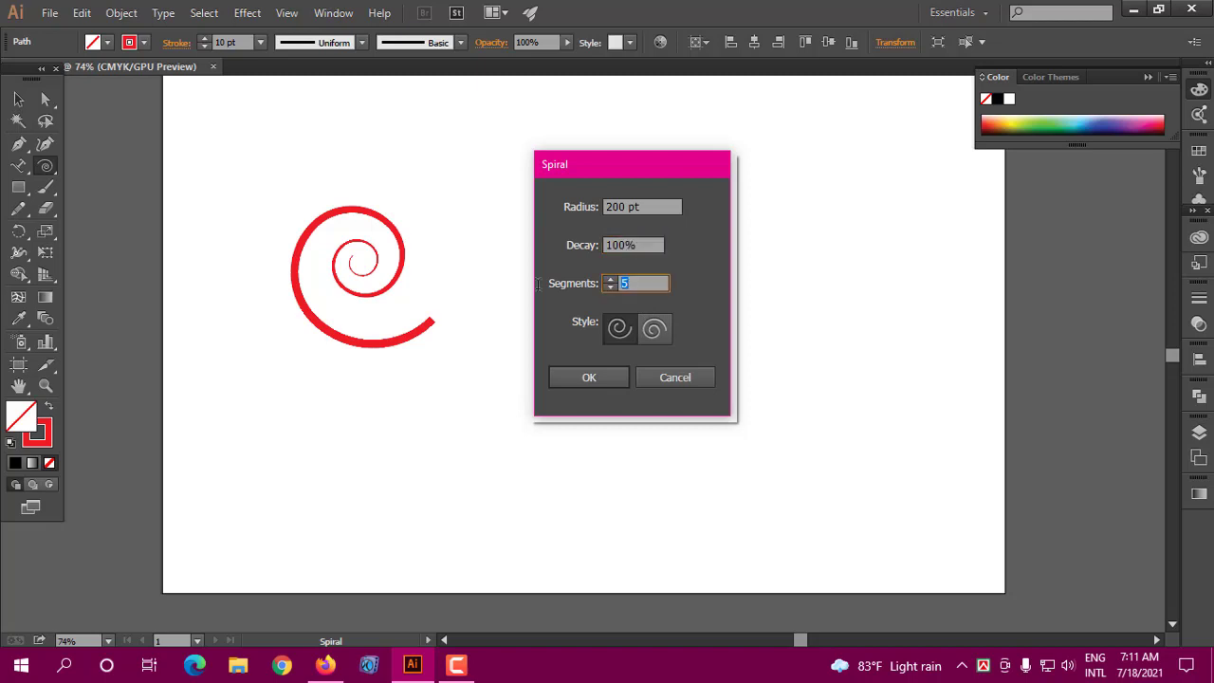
{"action": "type", "text": "15"}
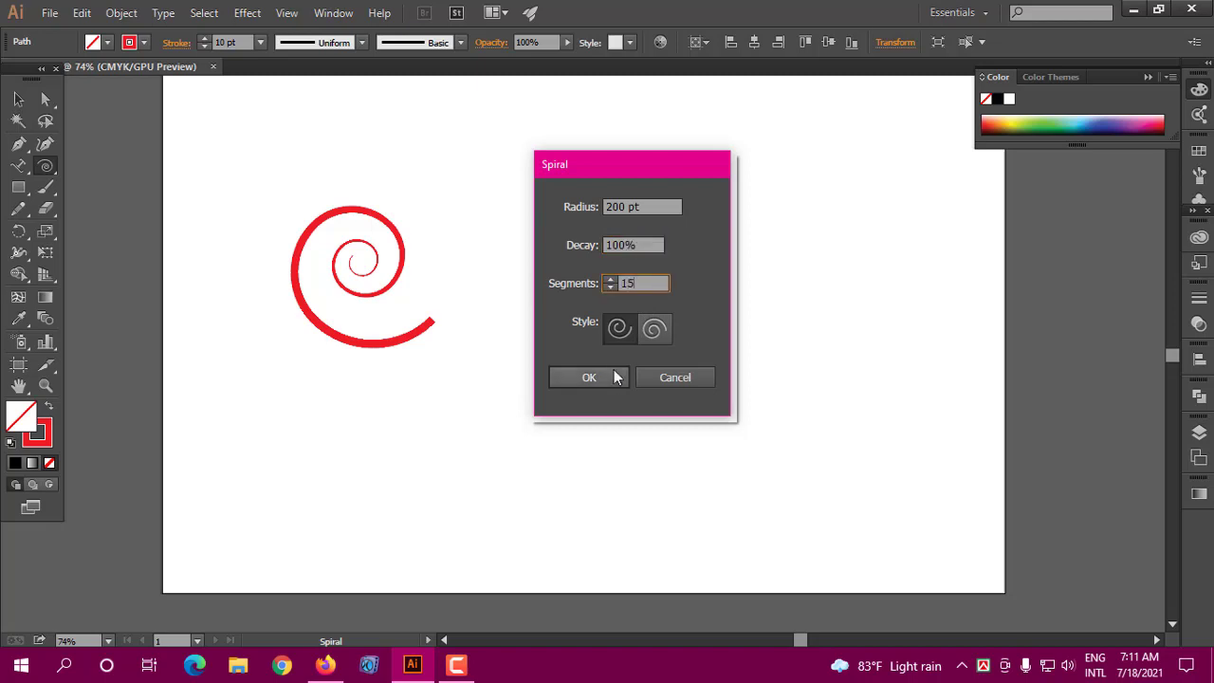
{"action": "left_click", "coordinate": [618, 378]}
Step: Move the large spiral down-right, then marquee-select all three shapes and delete them
{"action": "key", "text": "v"}
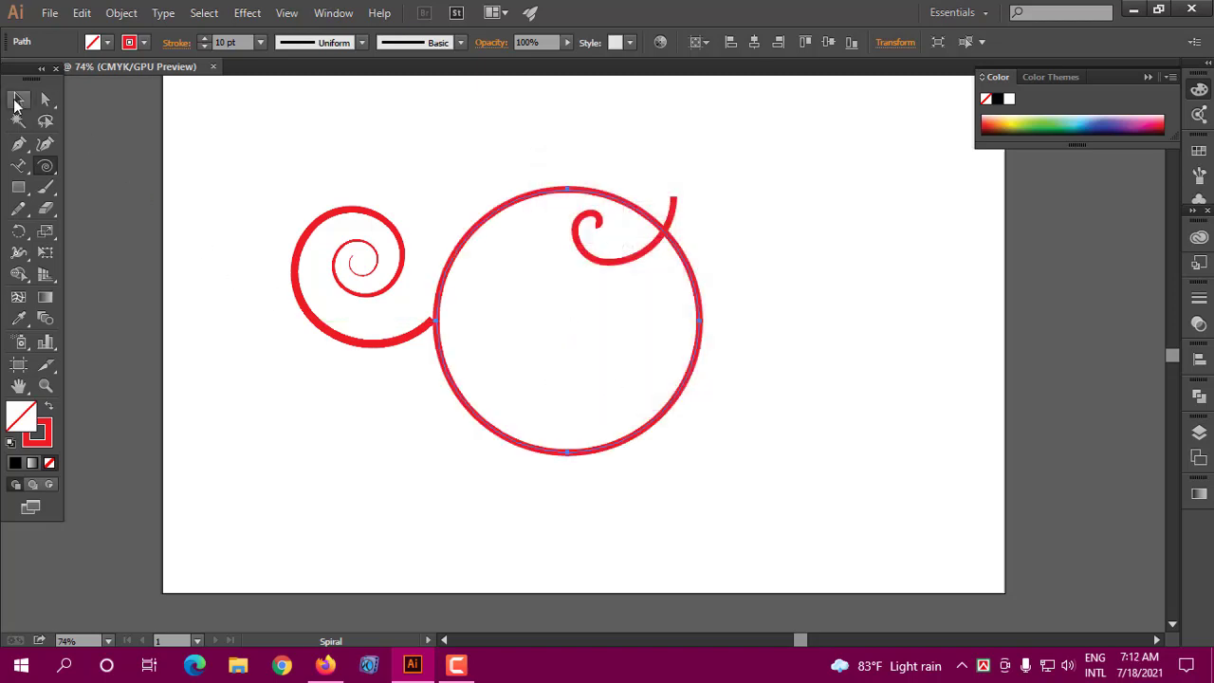
{"action": "left_click_drag", "start_coordinate": [683, 392], "coordinate": [803, 490]}
{"action": "left_click", "coordinate": [880, 370]}
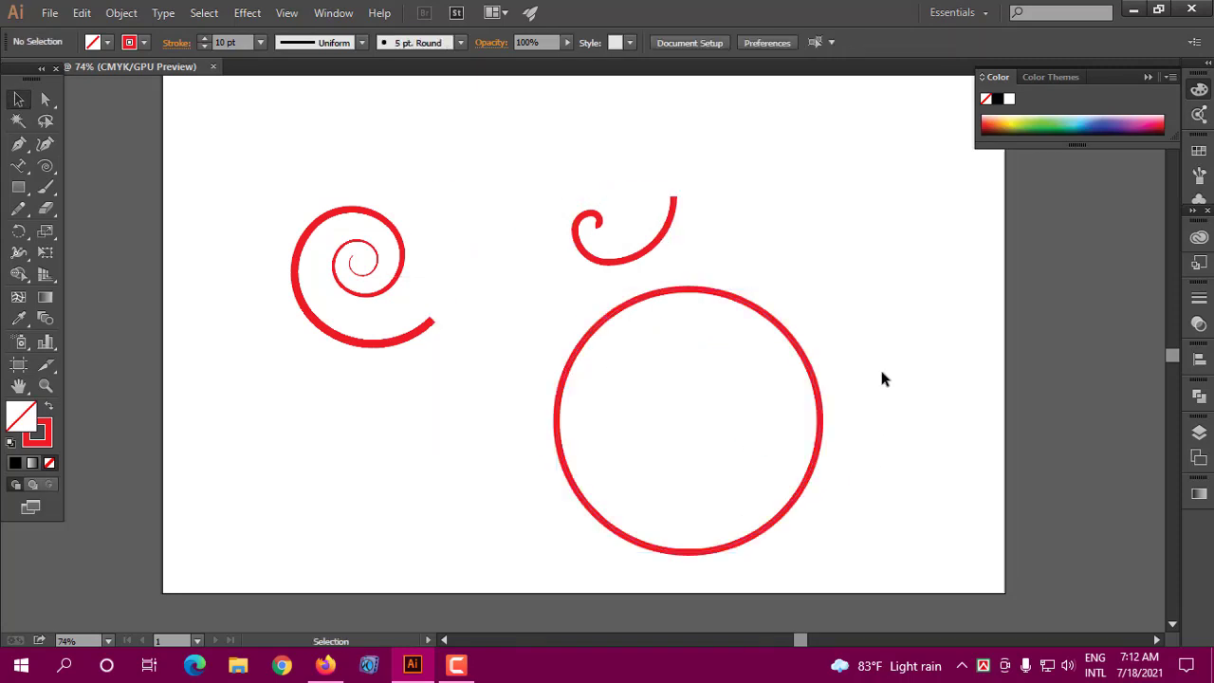
{"action": "scroll", "coordinate": [879, 370], "scroll_direction": "down", "scroll_amount": 1}
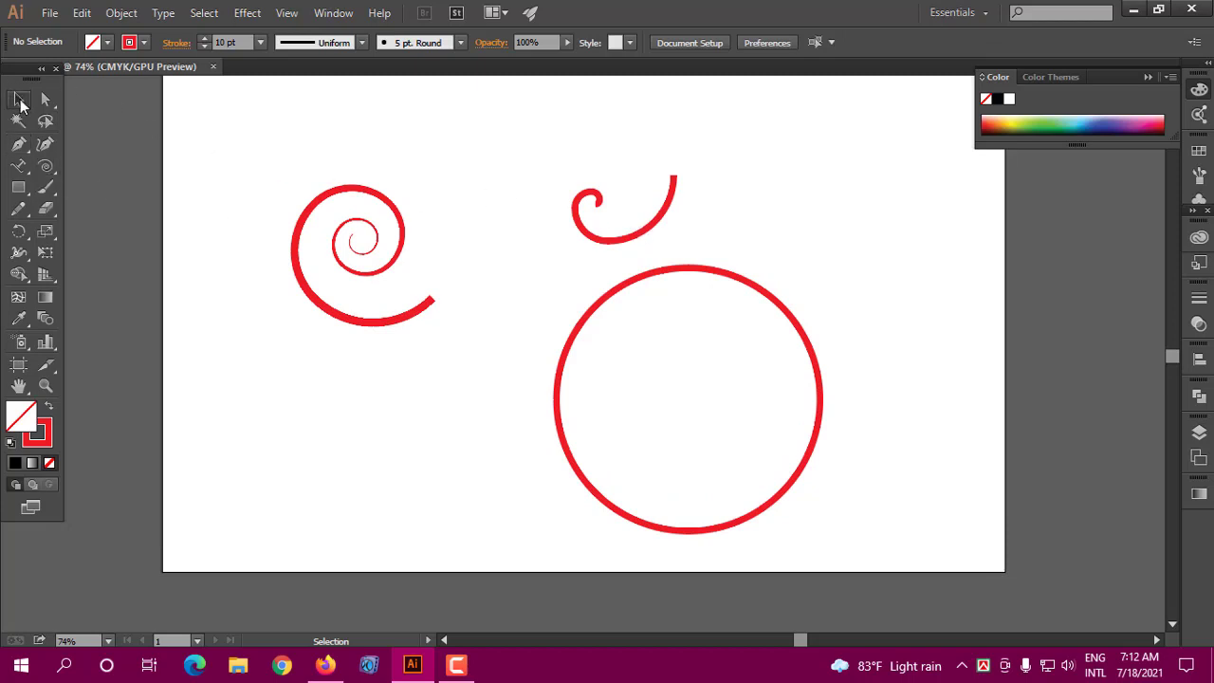
{"action": "left_click_drag", "start_coordinate": [287, 142], "coordinate": [816, 383]}
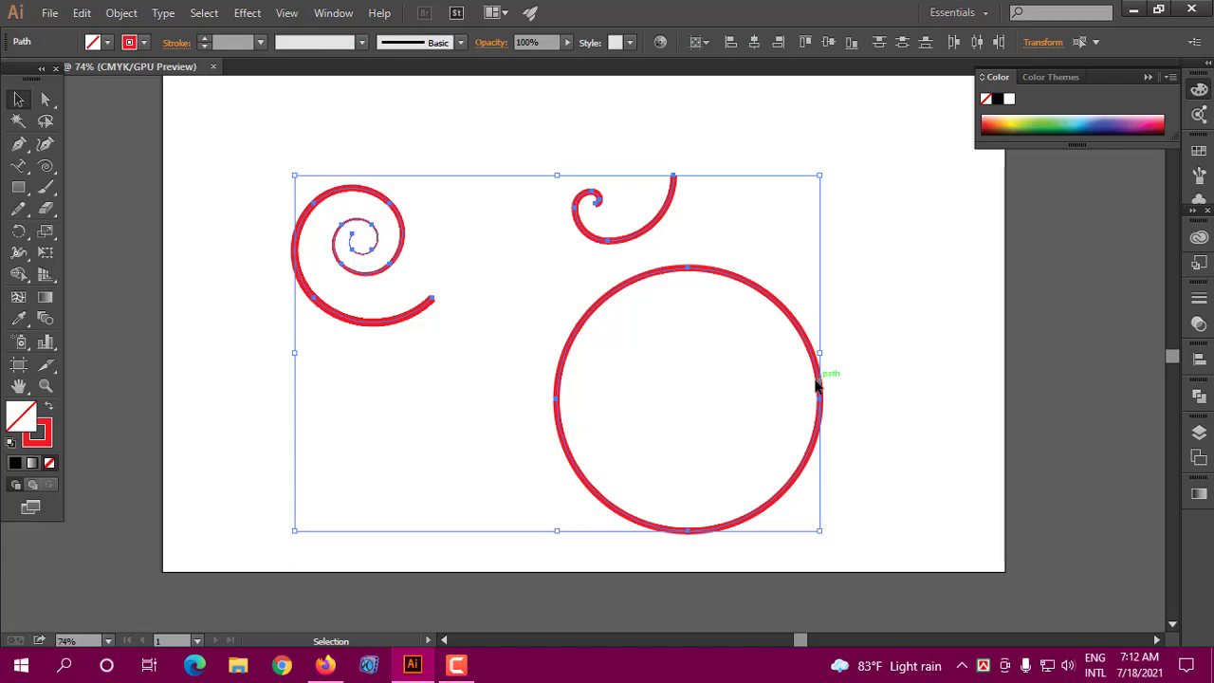
{"action": "key", "text": "Delete"}
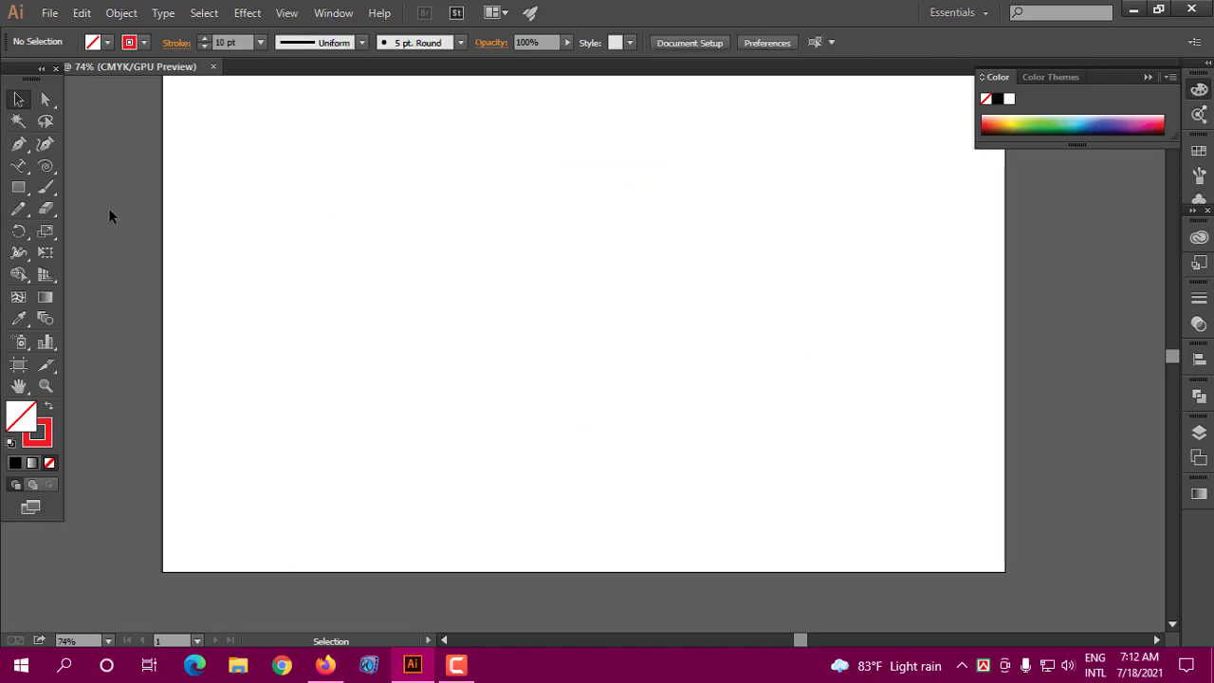
Step: Draw a square rectangular grid about 336.7 pt wide and move it higher on the artboard
{"action": "left_click", "coordinate": [51, 164]}
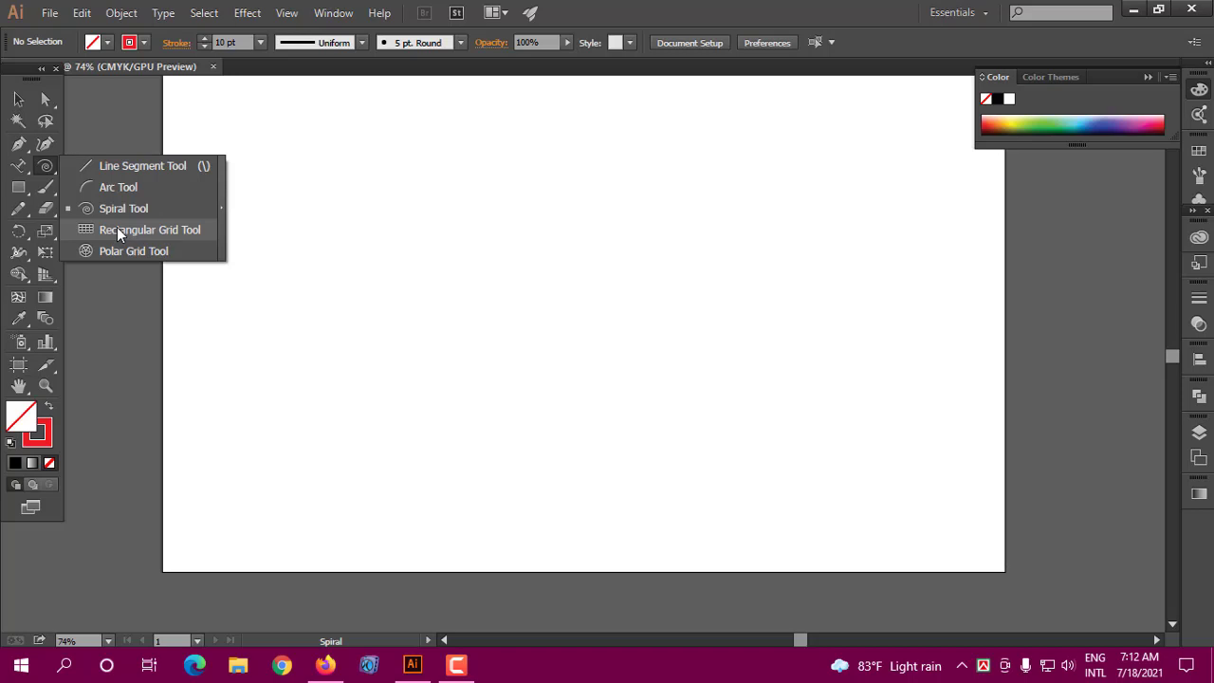
{"action": "left_click", "coordinate": [117, 230]}
{"action": "scroll", "coordinate": [446, 226], "scroll_direction": "down", "scroll_amount": 1}
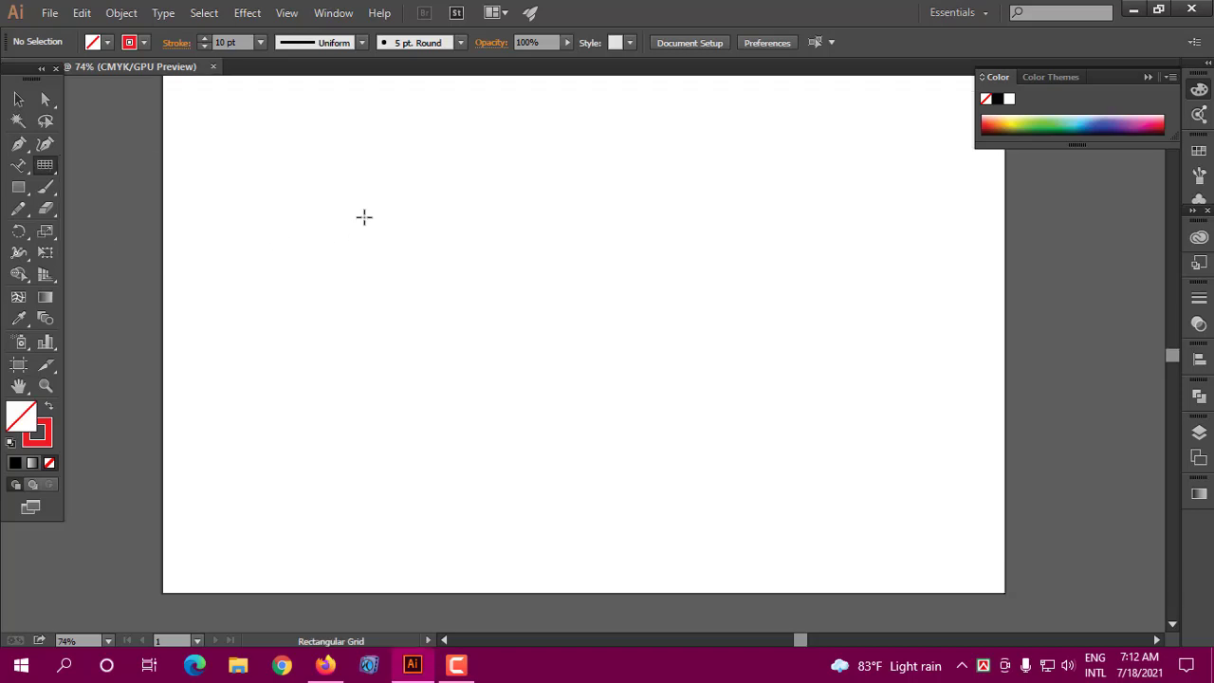
{"action": "left_click_drag", "start_coordinate": [361, 218], "coordinate": [597, 316]}
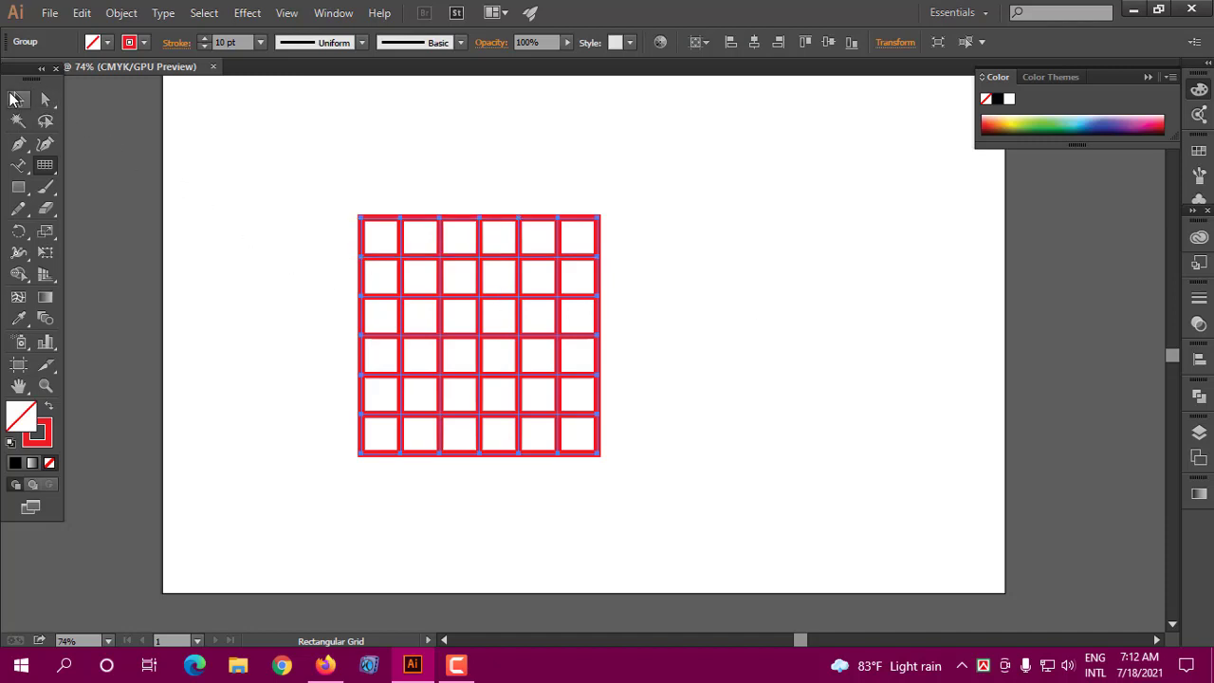
{"action": "left_click", "coordinate": [18, 98]}
{"action": "left_click_drag", "start_coordinate": [482, 294], "coordinate": [482, 241]}
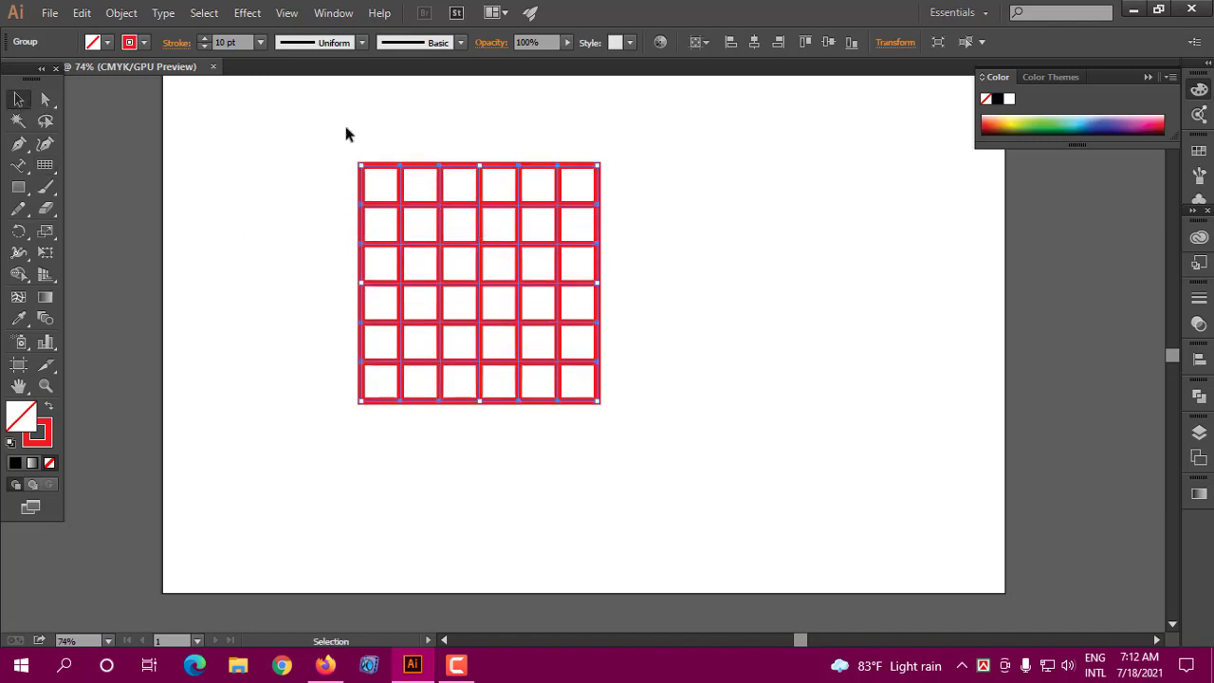
Step: Thin the grid's red stroke to 2 pt and select the whole grid group
{"action": "left_click", "coordinate": [203, 47]}
{"action": "left_click", "coordinate": [203, 47]}
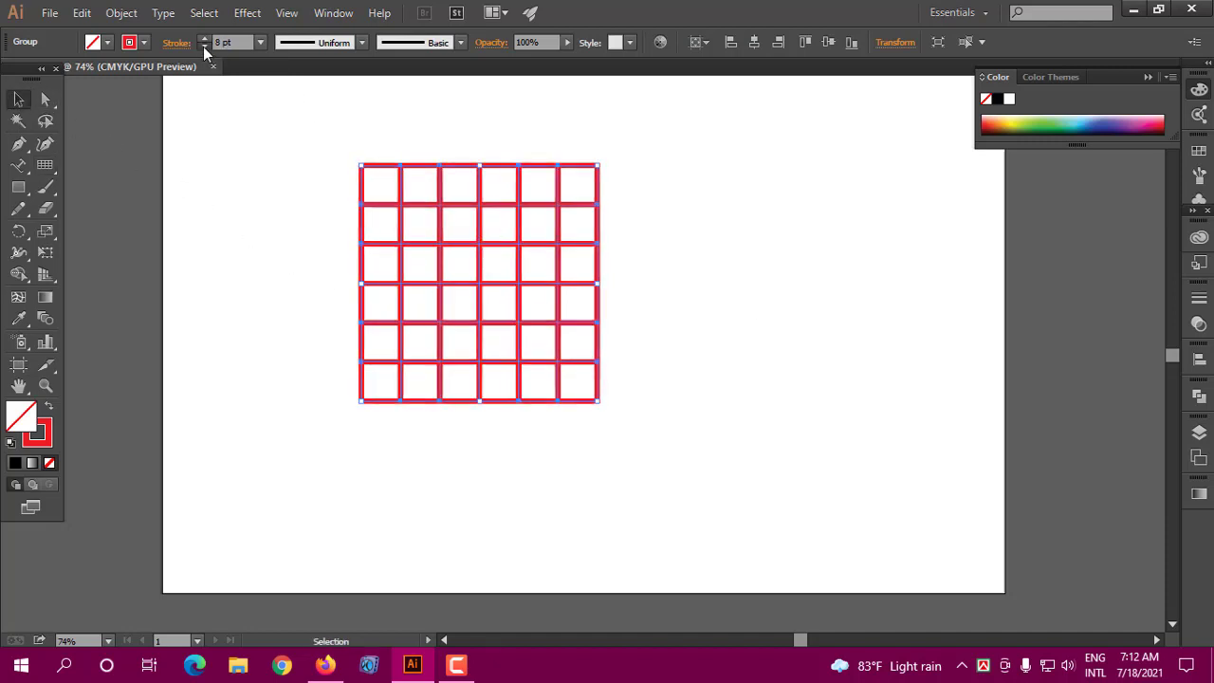
{"action": "left_click", "coordinate": [203, 46]}
{"action": "left_click", "coordinate": [203, 46]}
{"action": "left_click", "coordinate": [203, 47]}
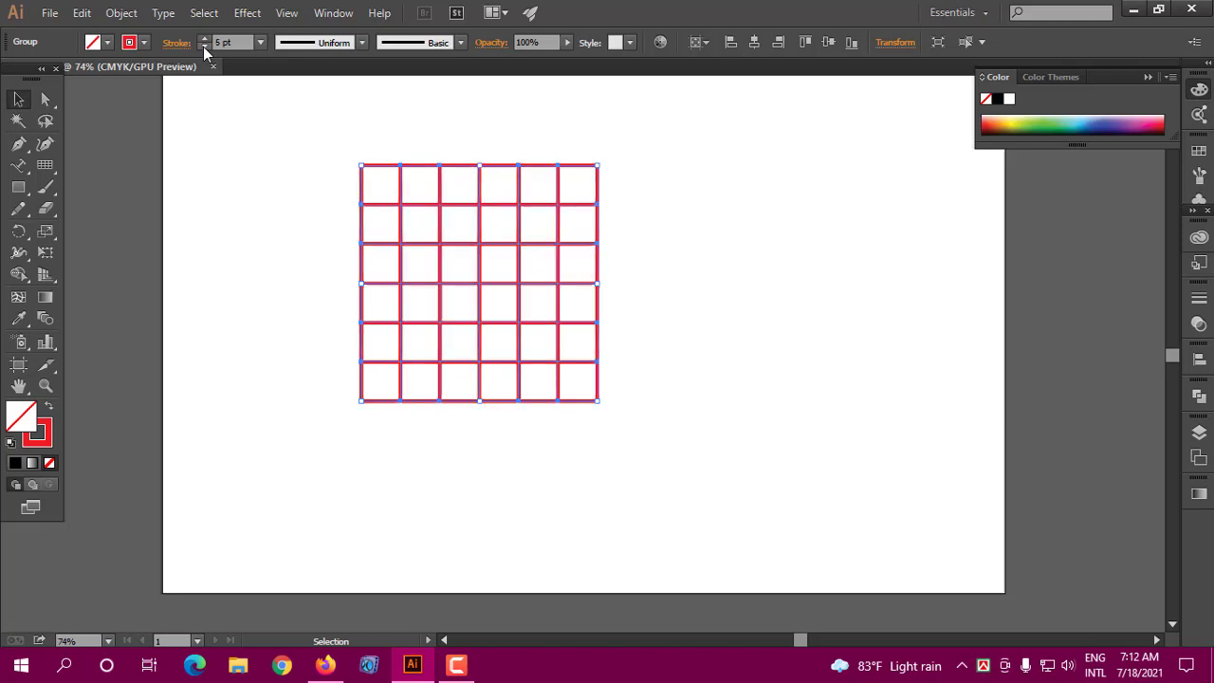
{"action": "left_click", "coordinate": [203, 46]}
{"action": "left_click", "coordinate": [203, 47]}
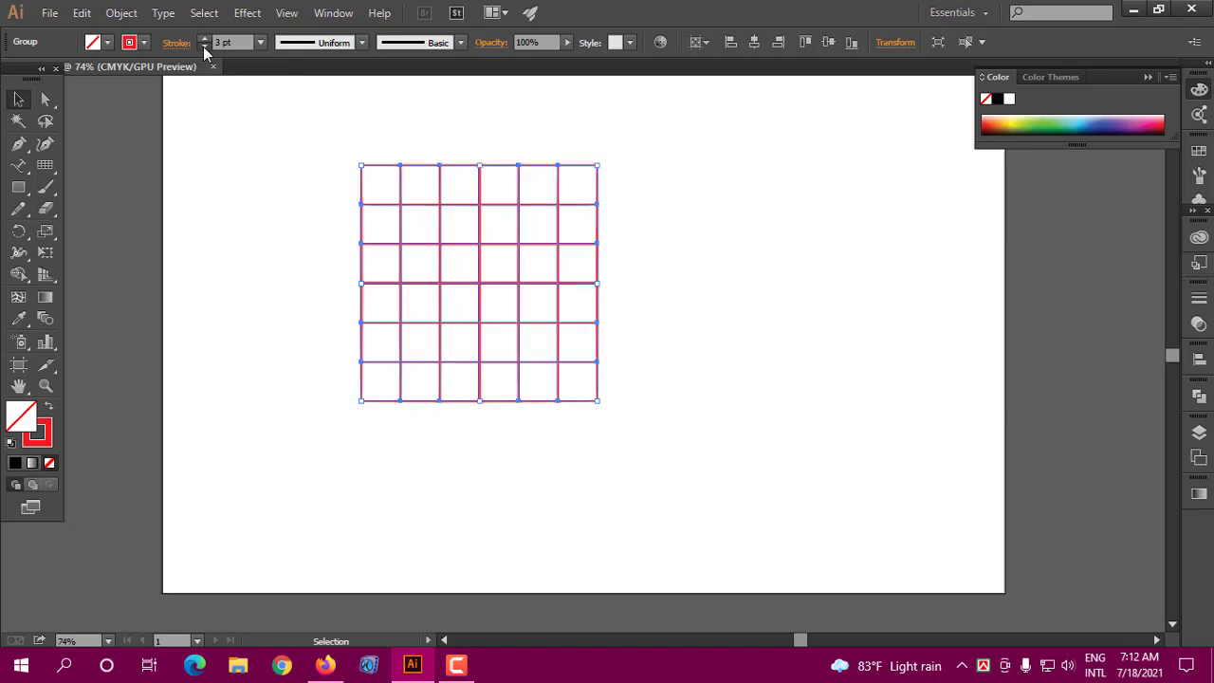
{"action": "left_click", "coordinate": [203, 47]}
{"action": "left_click", "coordinate": [825, 340]}
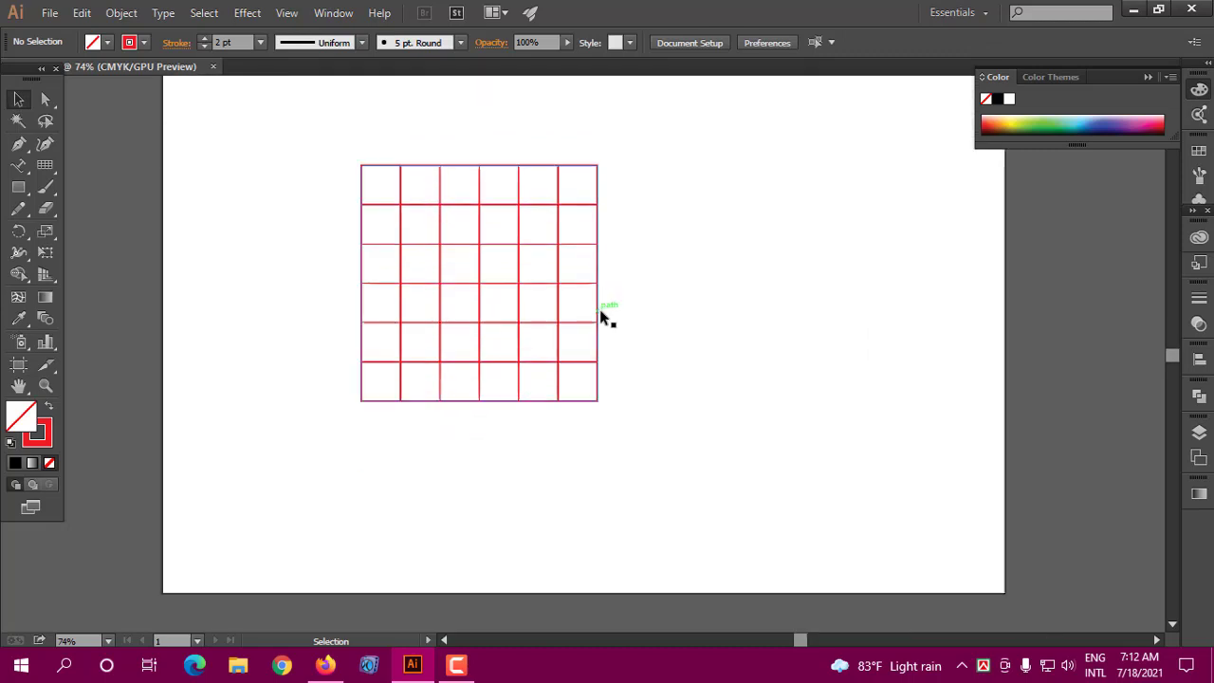
{"action": "left_click", "coordinate": [600, 313]}
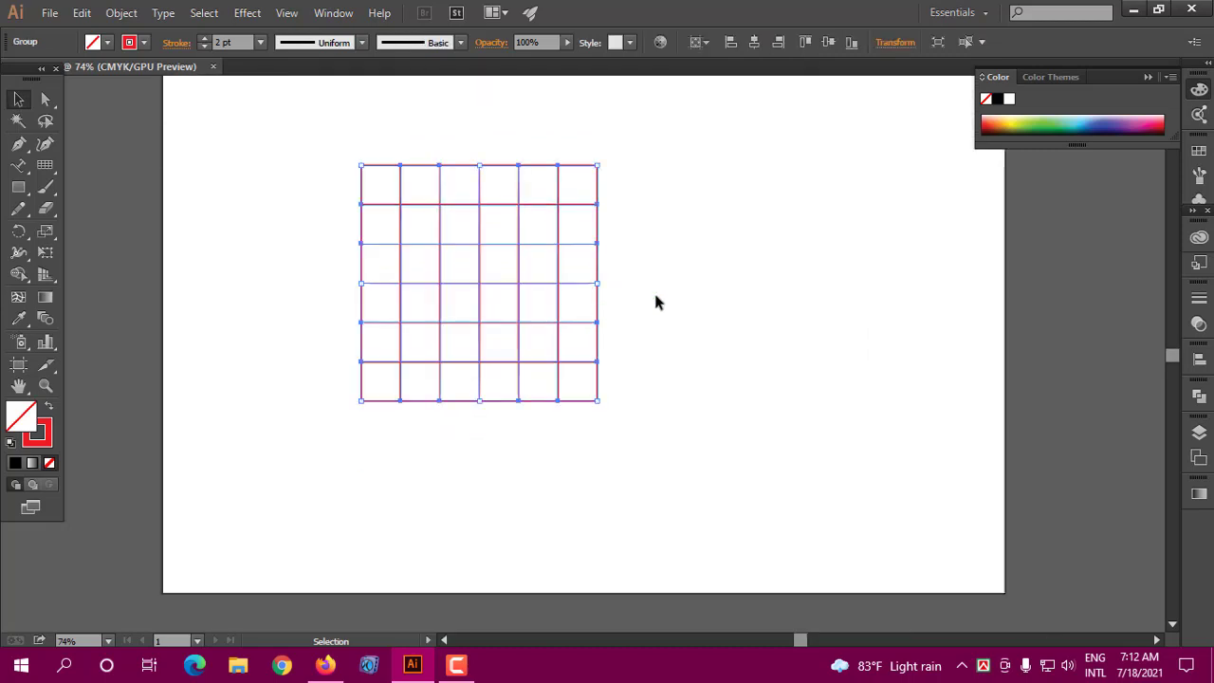
{"action": "left_click", "coordinate": [18, 275]}
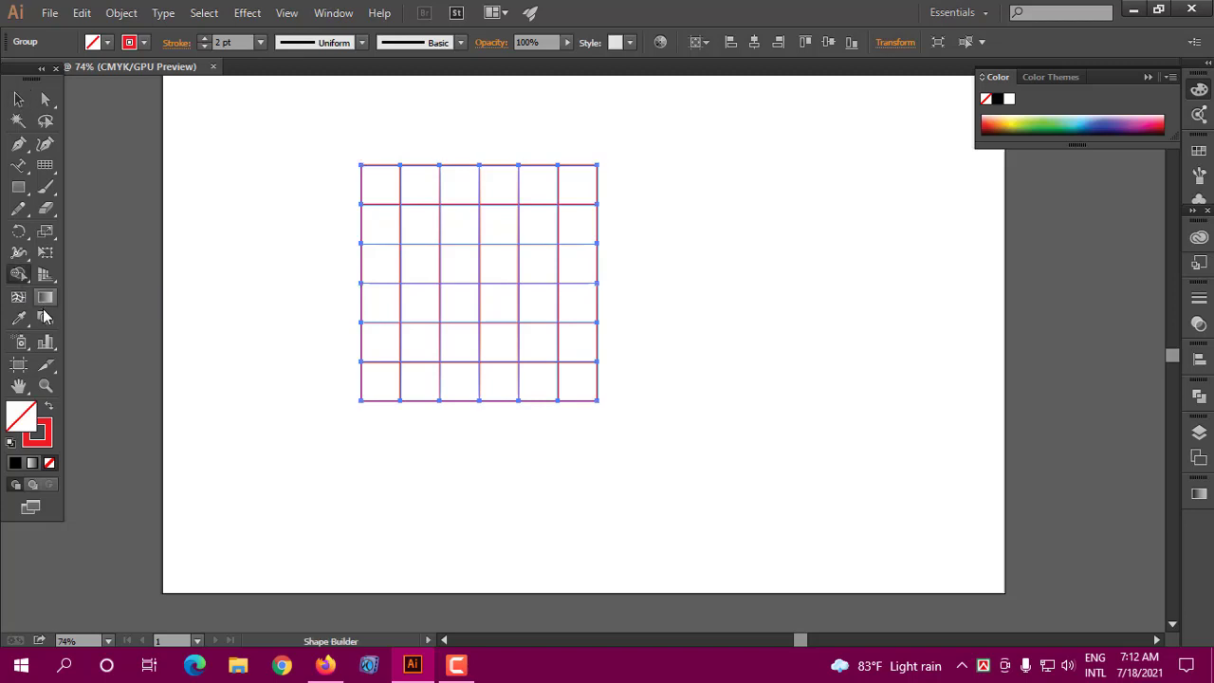
Step: With a blue fill, merge and remove grid cells to form an S shape
{"action": "left_click", "coordinate": [1087, 123]}
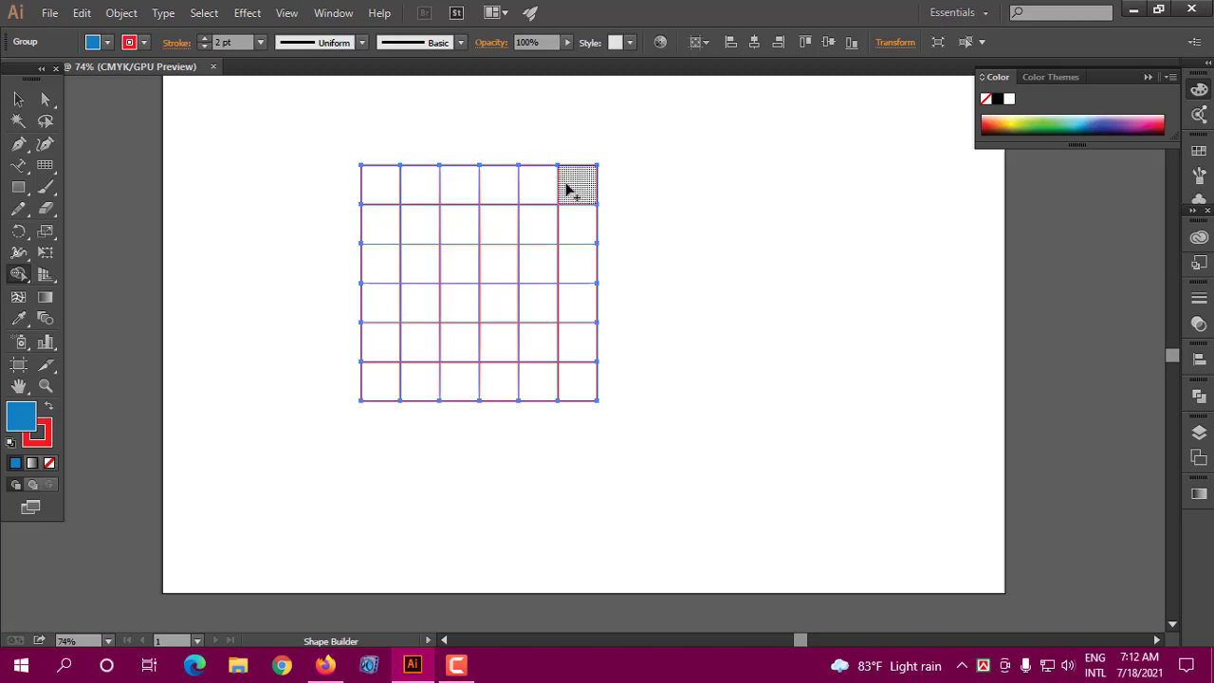
{"action": "mouse_move", "coordinate": [575, 184]}
{"action": "left_mouse_down"}
{"action": "mouse_move", "coordinate": [377, 190]}
{"action": "mouse_move", "coordinate": [374, 217]}
{"action": "mouse_move", "coordinate": [379, 266]}
{"action": "mouse_move", "coordinate": [569, 265]}
{"action": "left_mouse_up"}
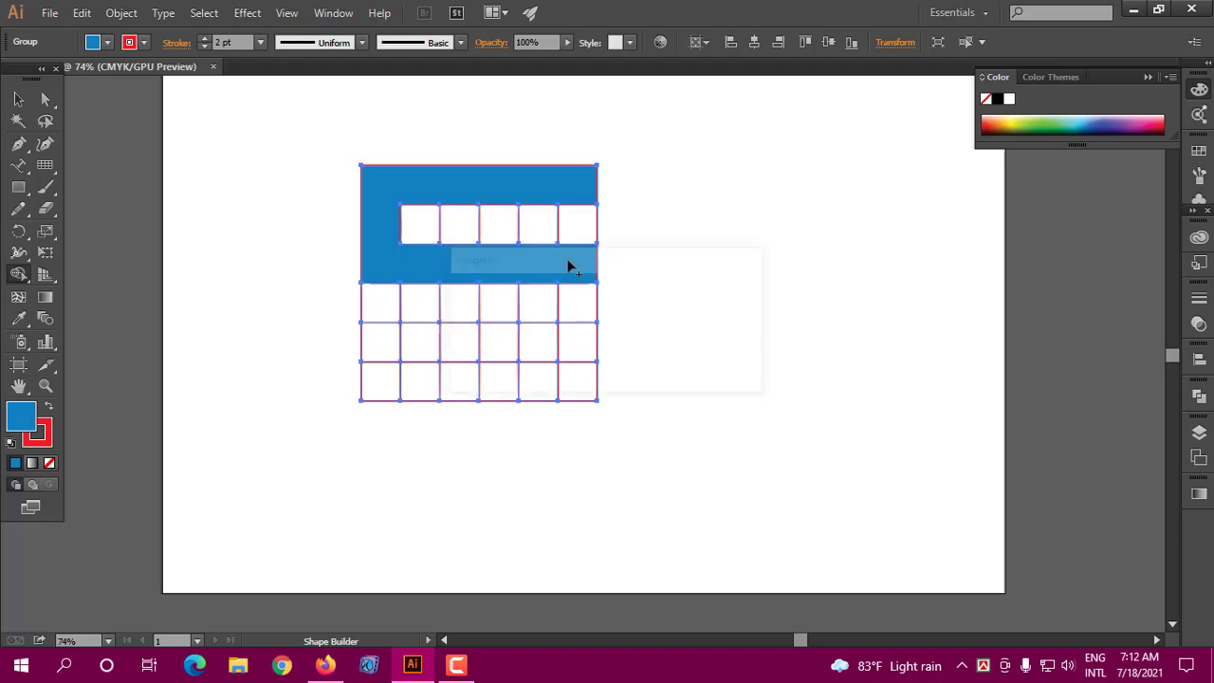
{"action": "mouse_move", "coordinate": [576, 325]}
{"action": "left_mouse_down"}
{"action": "mouse_move", "coordinate": [577, 359]}
{"action": "mouse_move", "coordinate": [379, 351]}
{"action": "left_mouse_up"}
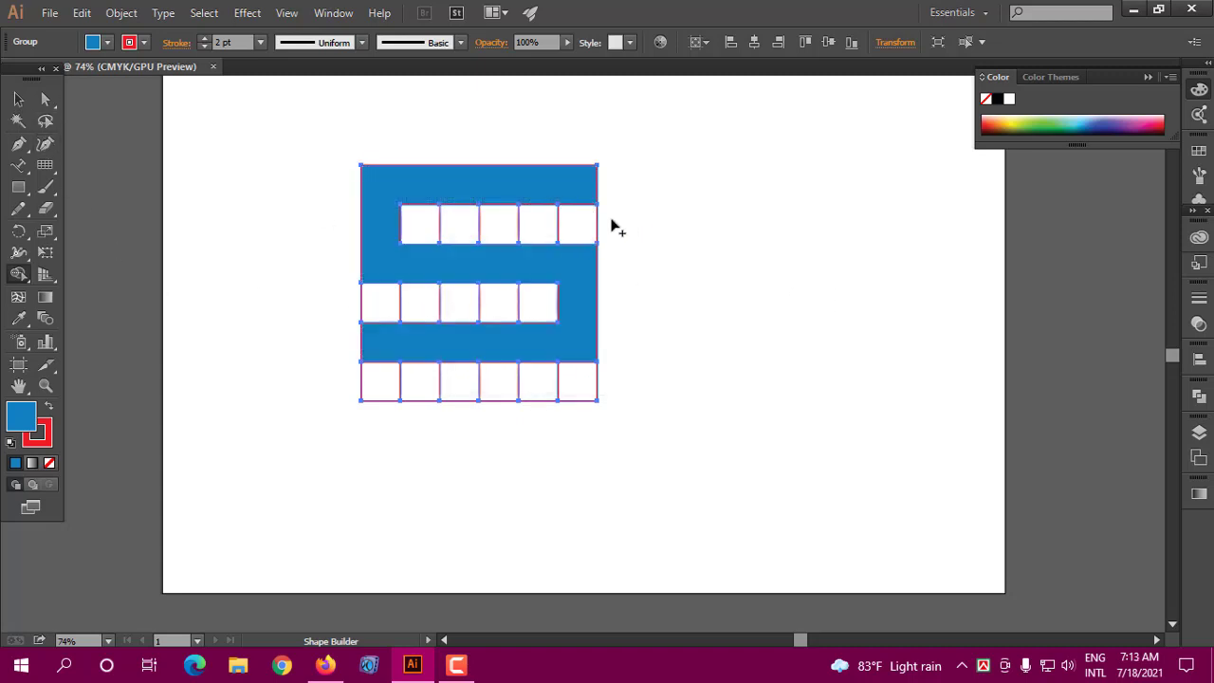
{"action": "left_click_drag", "start_coordinate": [626, 220], "coordinate": [427, 228]}
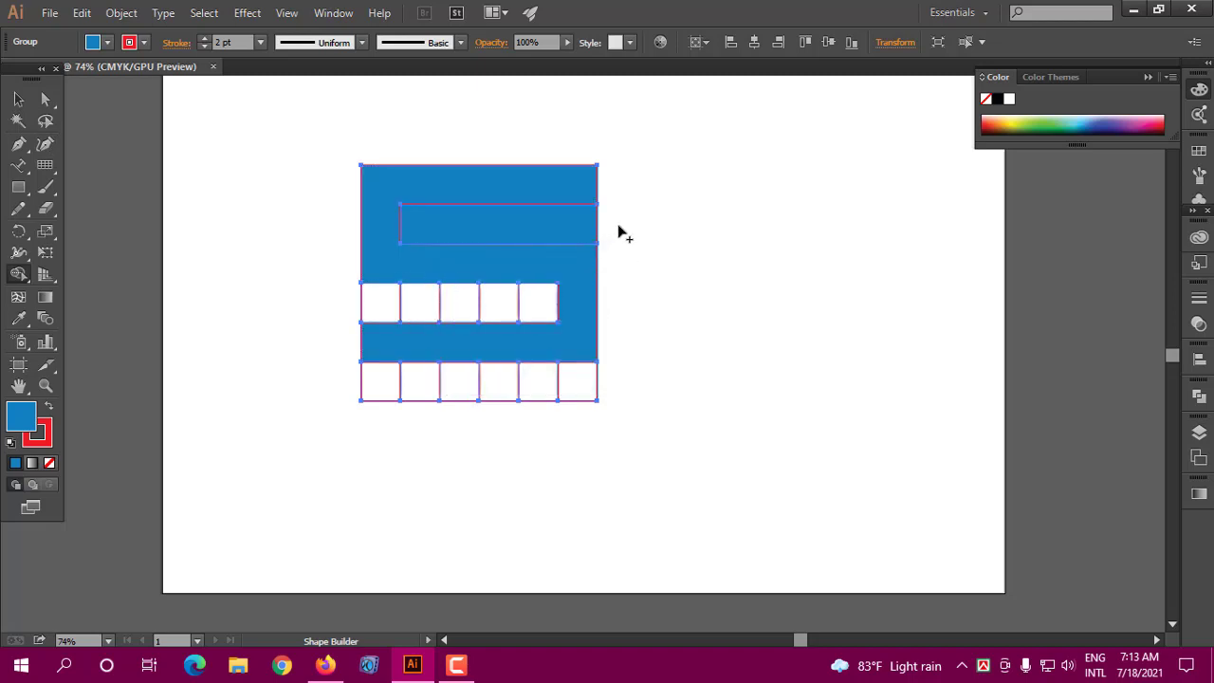
{"action": "left_click_drag", "start_coordinate": [612, 228], "coordinate": [500, 228]}
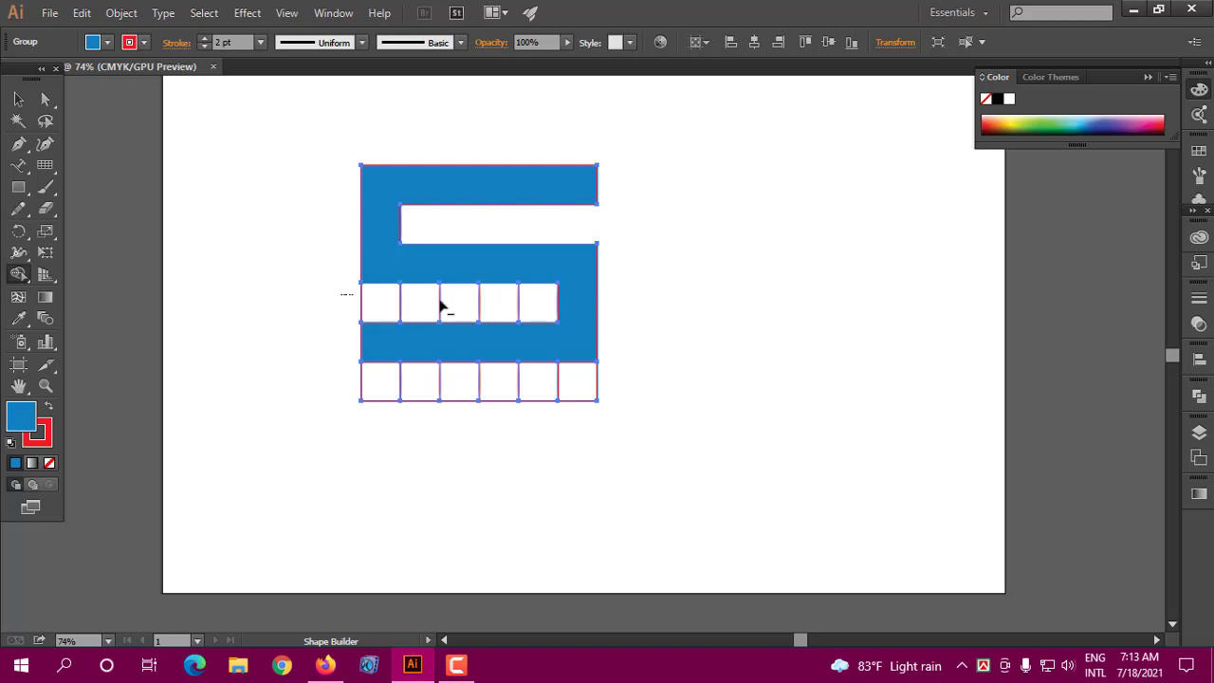
{"action": "left_click_drag", "start_coordinate": [441, 305], "coordinate": [546, 304]}
{"action": "left_click_drag", "start_coordinate": [343, 374], "coordinate": [636, 383]}
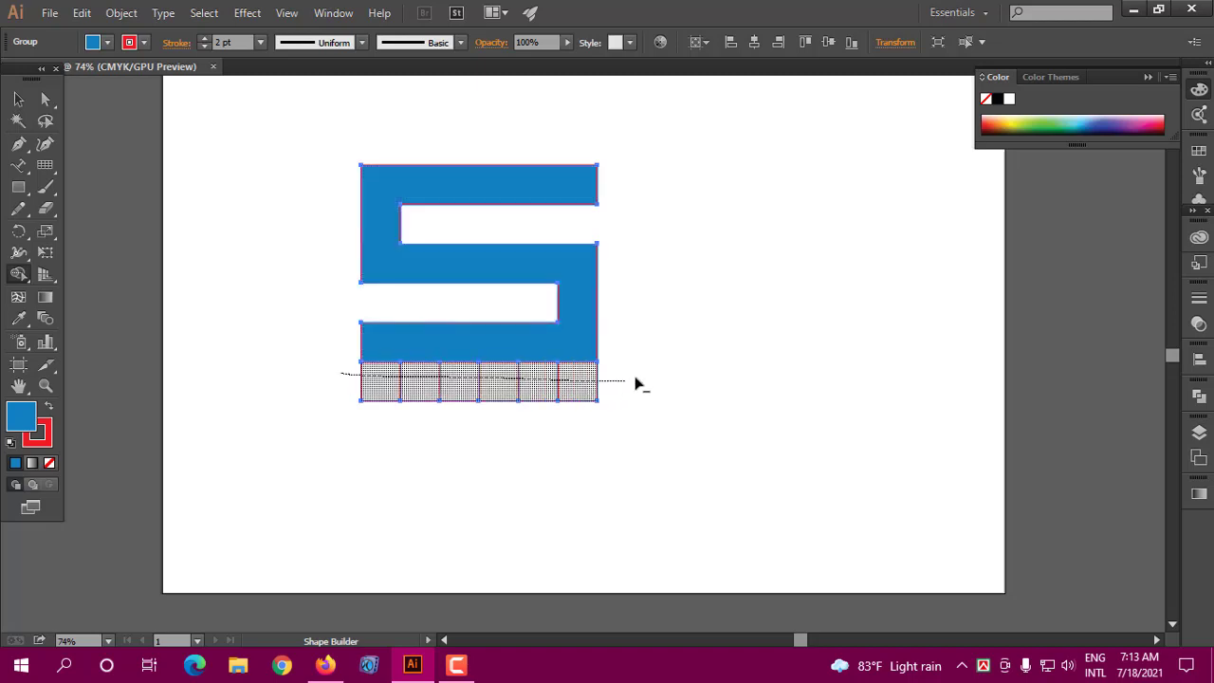
Step: Select the S shape and set its stroke to None
{"action": "scroll", "coordinate": [870, 269], "scroll_direction": "up", "scroll_amount": 1}
{"action": "left_click", "coordinate": [18, 98]}
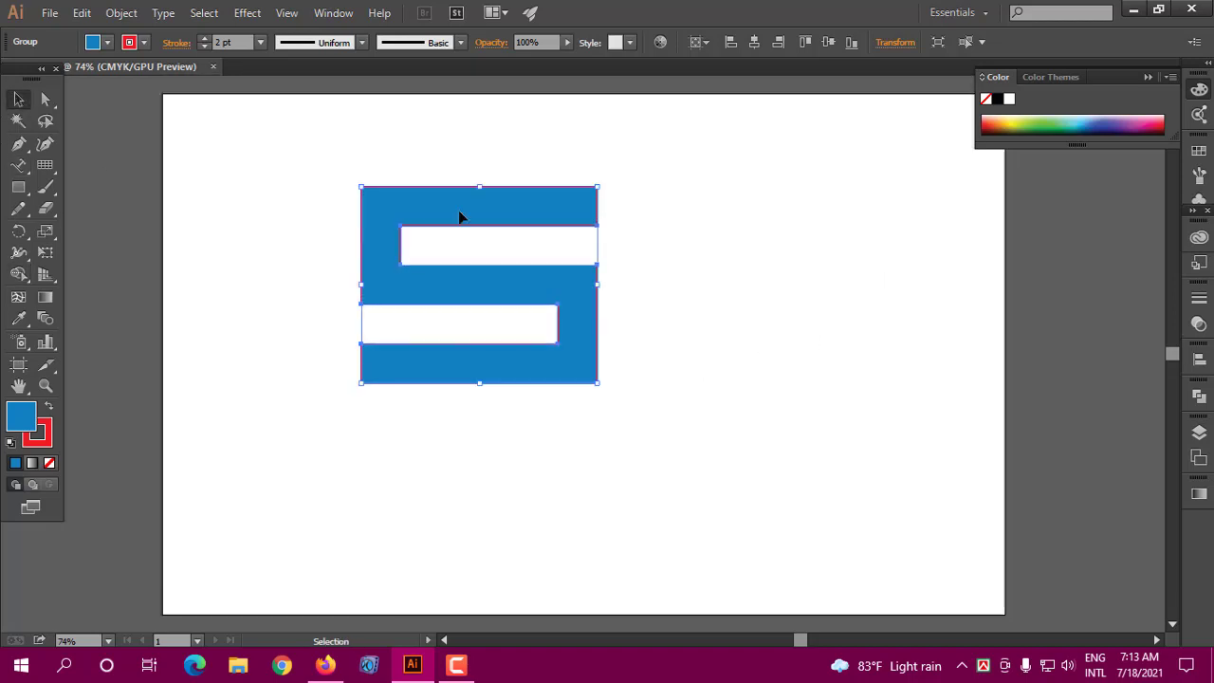
{"action": "left_click", "coordinate": [726, 215]}
{"action": "scroll", "coordinate": [719, 242], "scroll_direction": "down", "scroll_amount": 1}
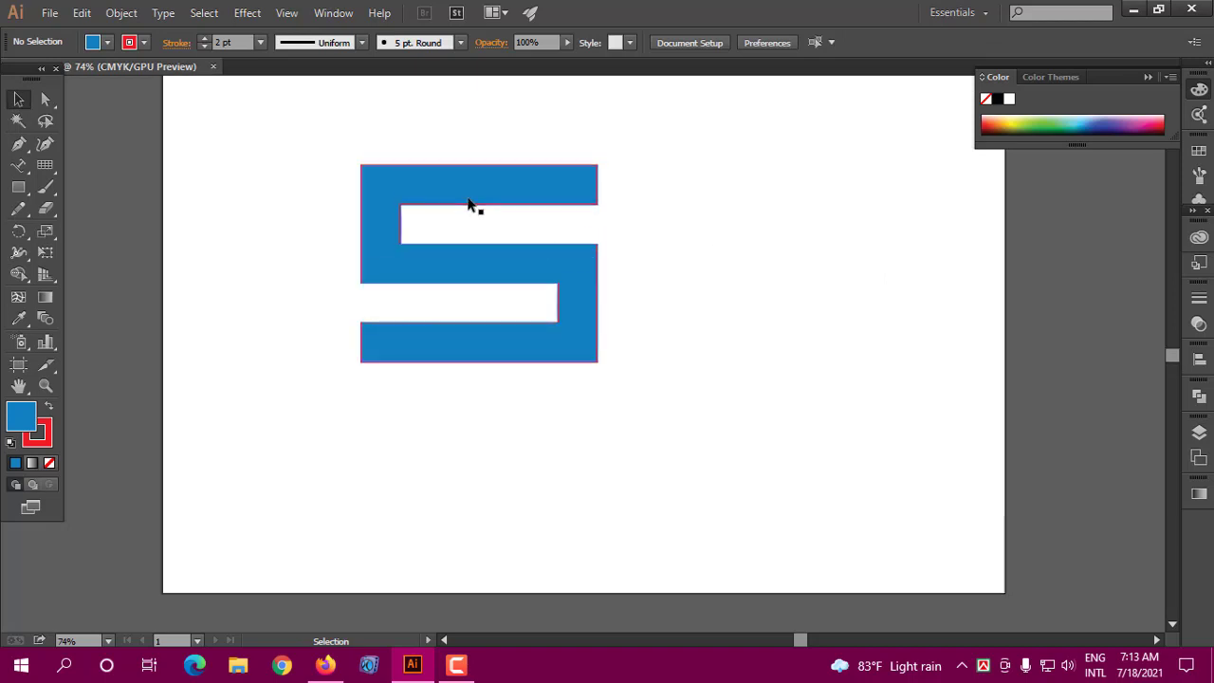
{"action": "left_click", "coordinate": [489, 204]}
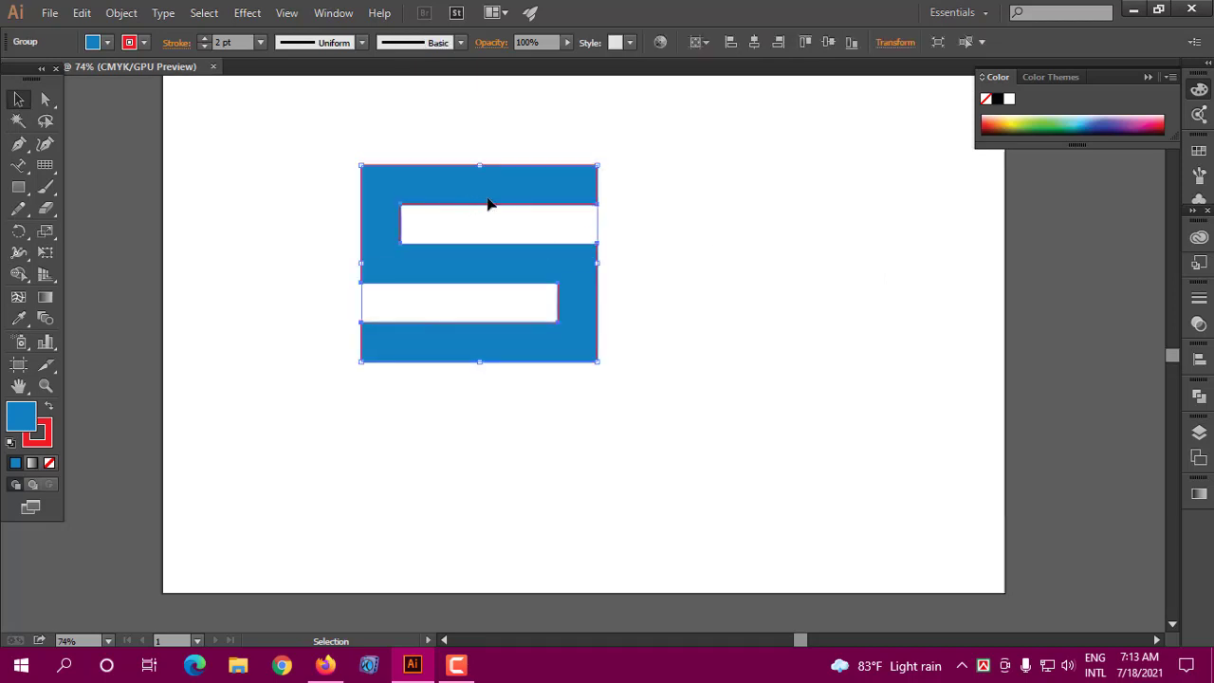
{"action": "left_click", "coordinate": [42, 438]}
{"action": "left_click", "coordinate": [50, 463]}
Step: Rotate the S shape about 45 degrees and reselect it
{"action": "left_click", "coordinate": [695, 142]}
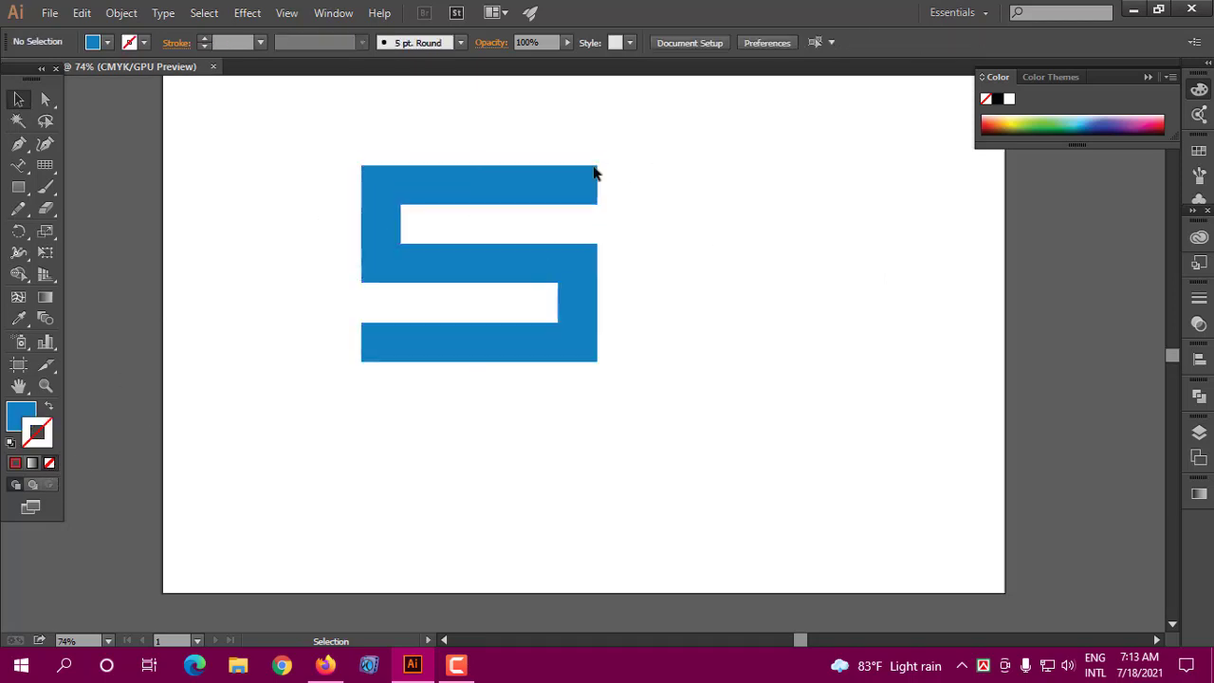
{"action": "left_click", "coordinate": [594, 168]}
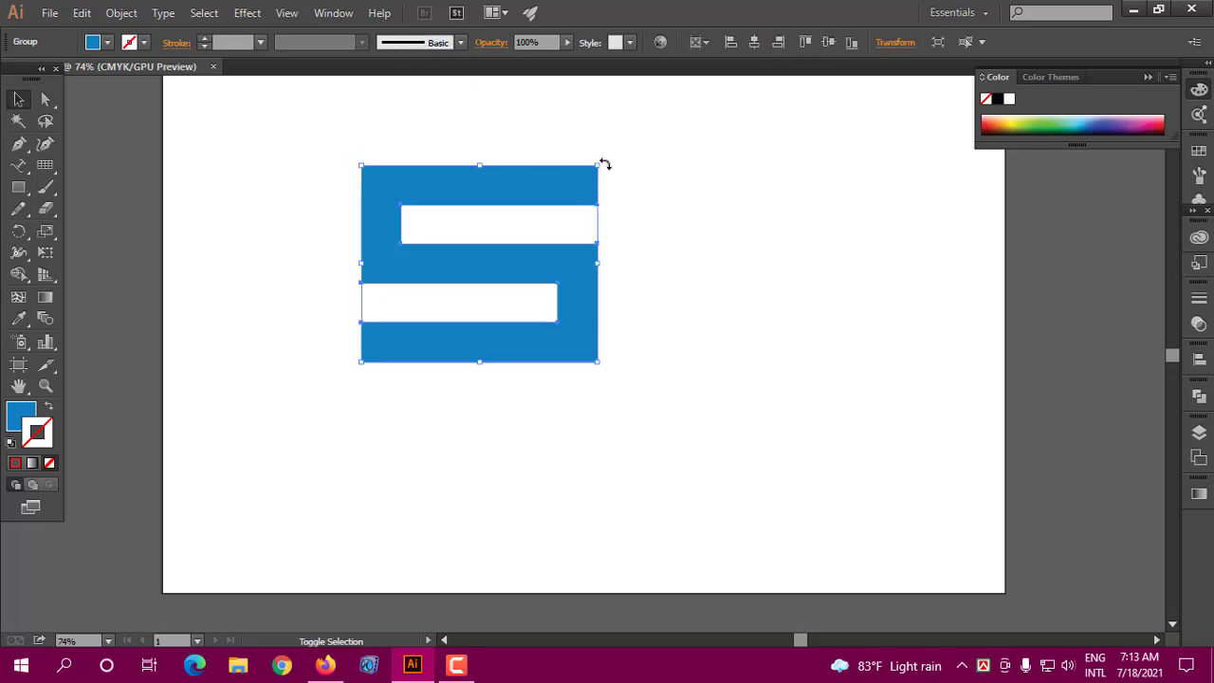
{"action": "left_click_drag", "start_coordinate": [604, 164], "coordinate": [629, 303]}
{"action": "left_click", "coordinate": [657, 248]}
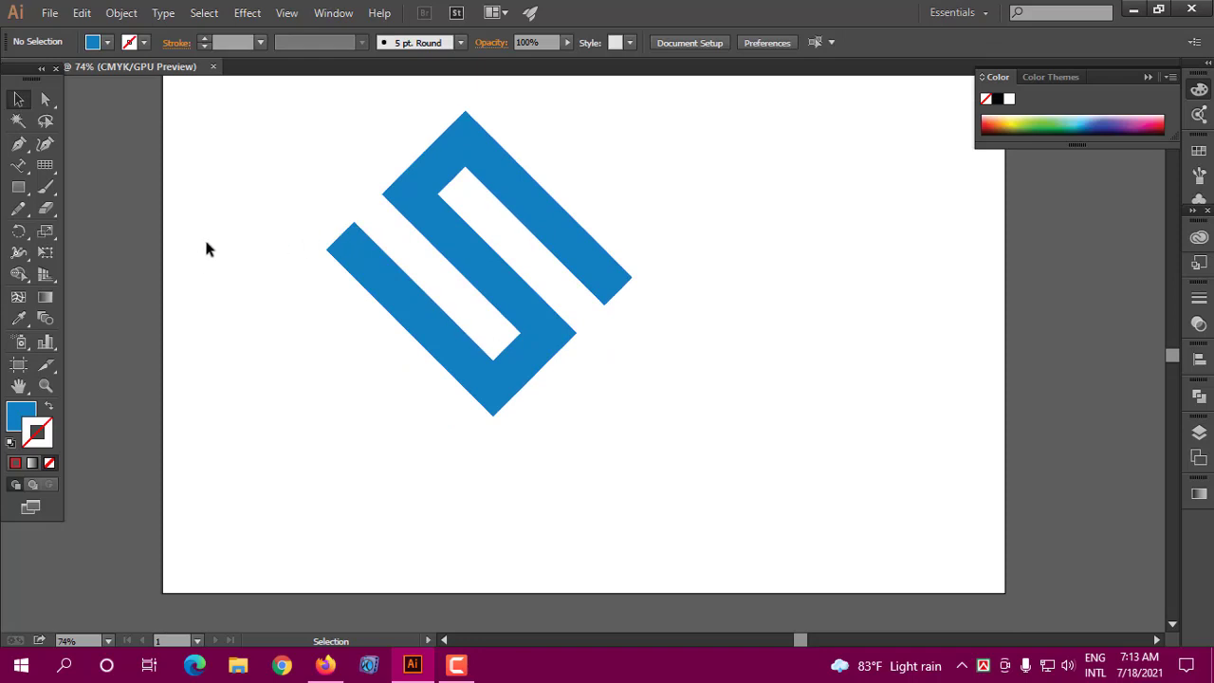
{"action": "left_click", "coordinate": [404, 202]}
Step: Delete the rotated S and draw a trial 6-by-6 rectangular grid
{"action": "key", "text": "Delete"}
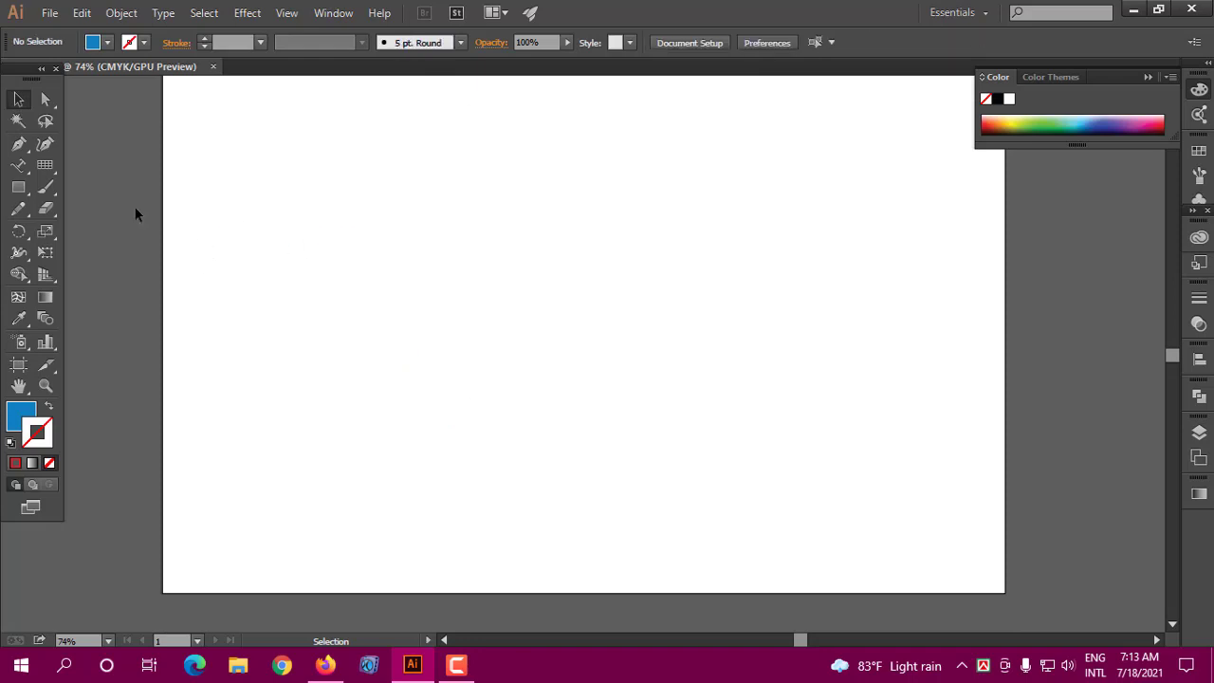
{"action": "left_click", "coordinate": [55, 164]}
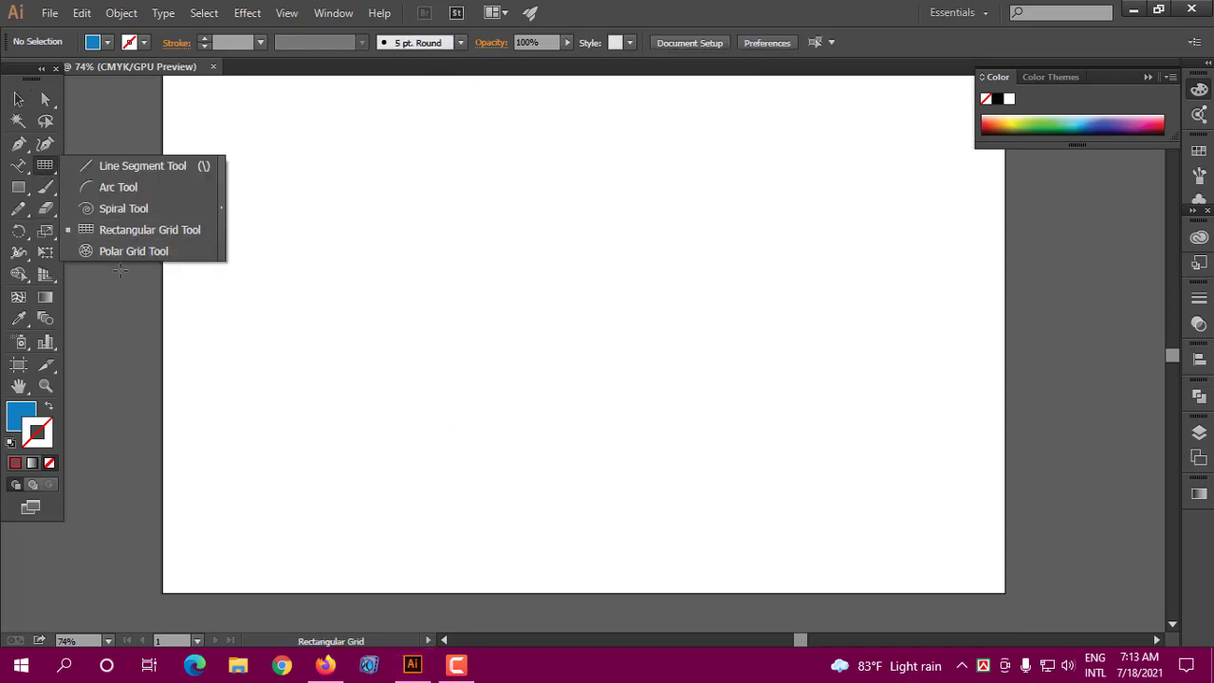
{"action": "left_click", "coordinate": [114, 229]}
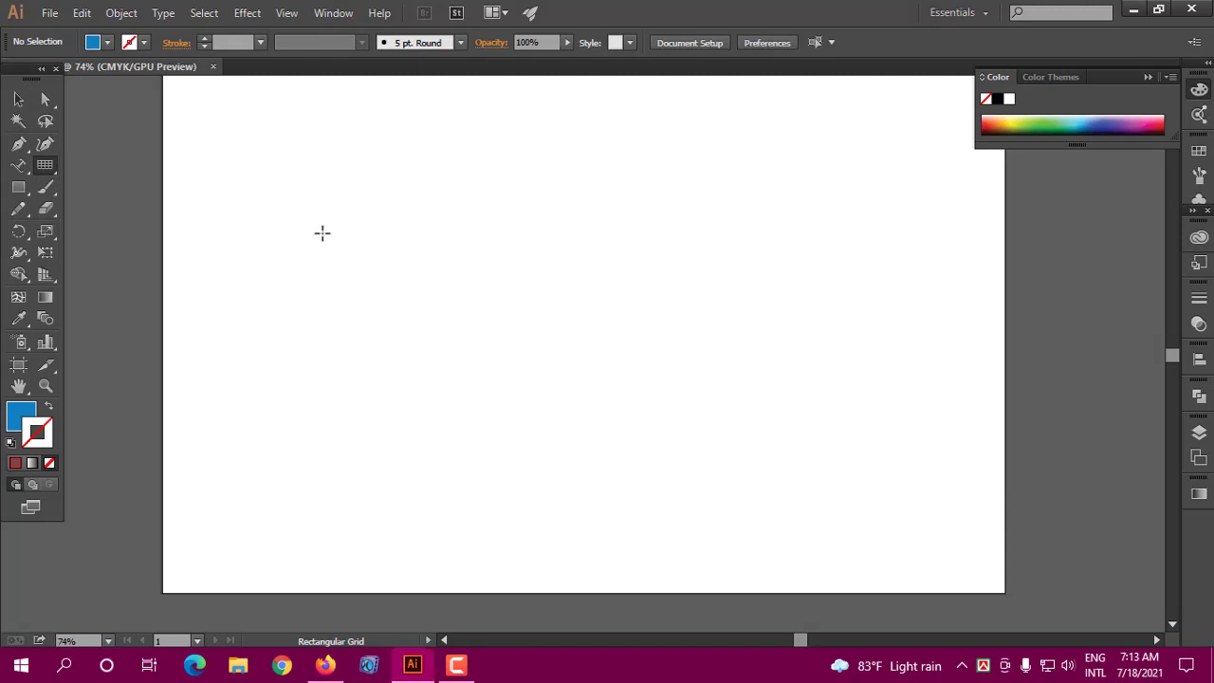
{"action": "left_click_drag", "start_coordinate": [318, 230], "coordinate": [533, 445]}
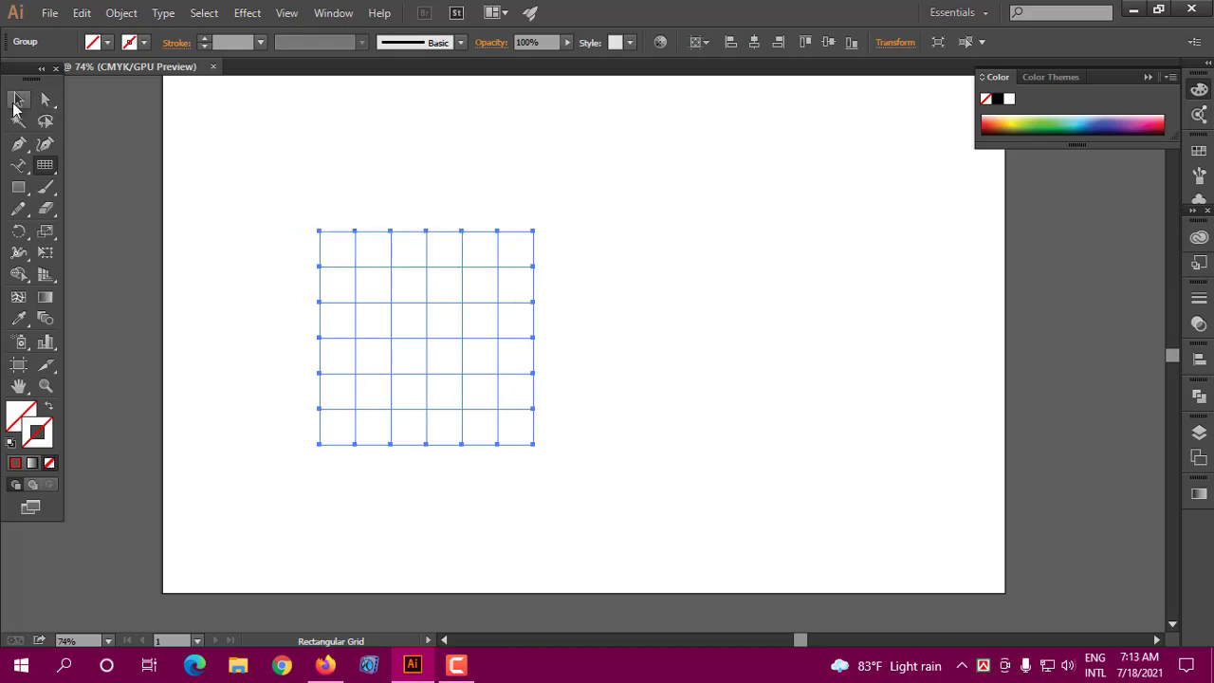
Step: Move the trial grid up and slightly right, then delete it
{"action": "left_click", "coordinate": [18, 100]}
{"action": "left_click_drag", "start_coordinate": [408, 234], "coordinate": [439, 245]}
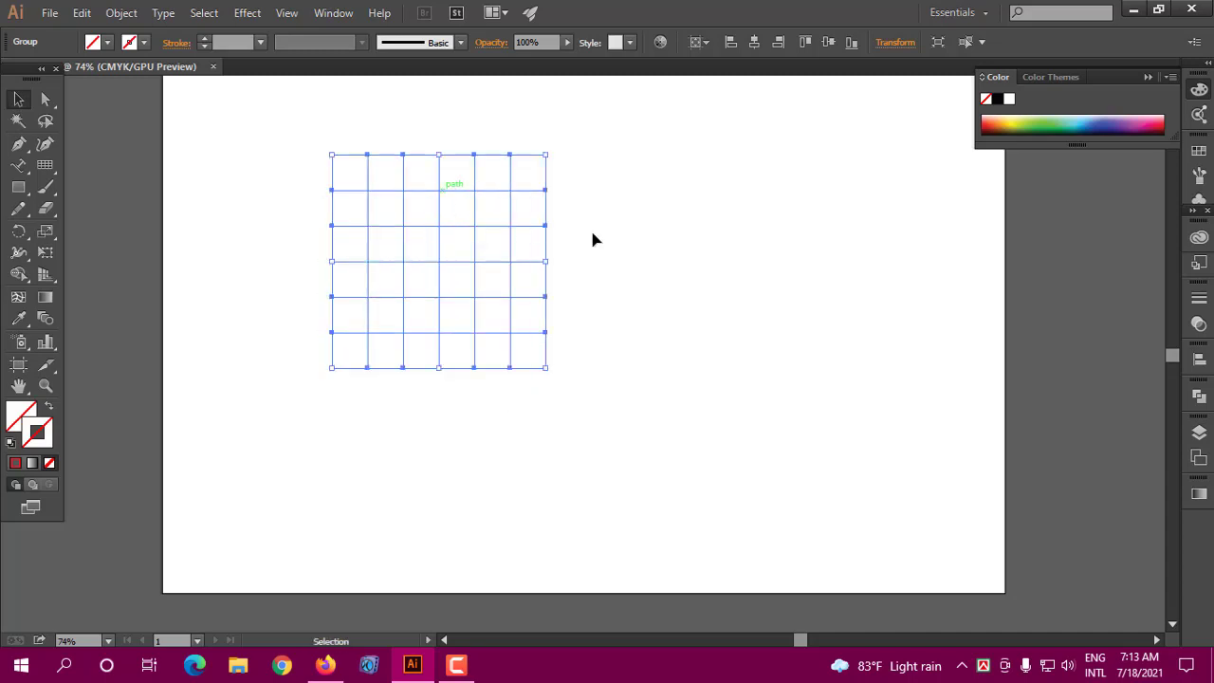
{"action": "left_click", "coordinate": [485, 255]}
{"action": "left_click", "coordinate": [496, 364]}
{"action": "key", "text": "Delete"}
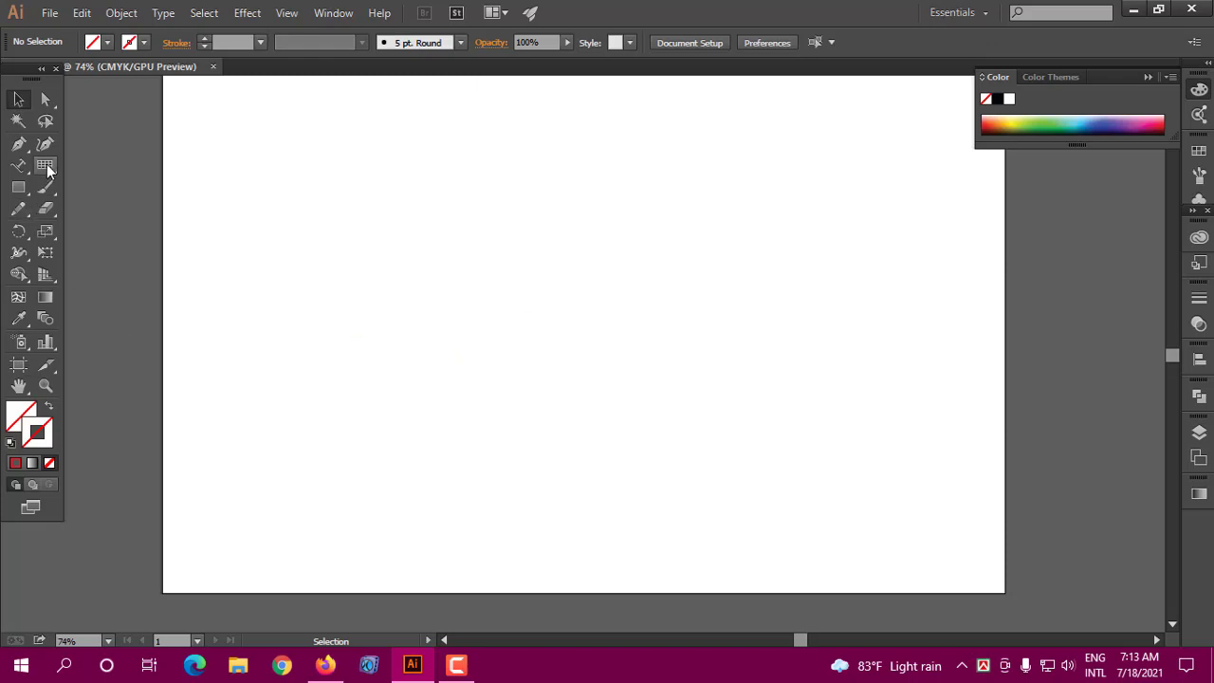
{"action": "left_click", "coordinate": [46, 167]}
{"action": "scroll", "coordinate": [492, 252], "scroll_direction": "down", "scroll_amount": 1}
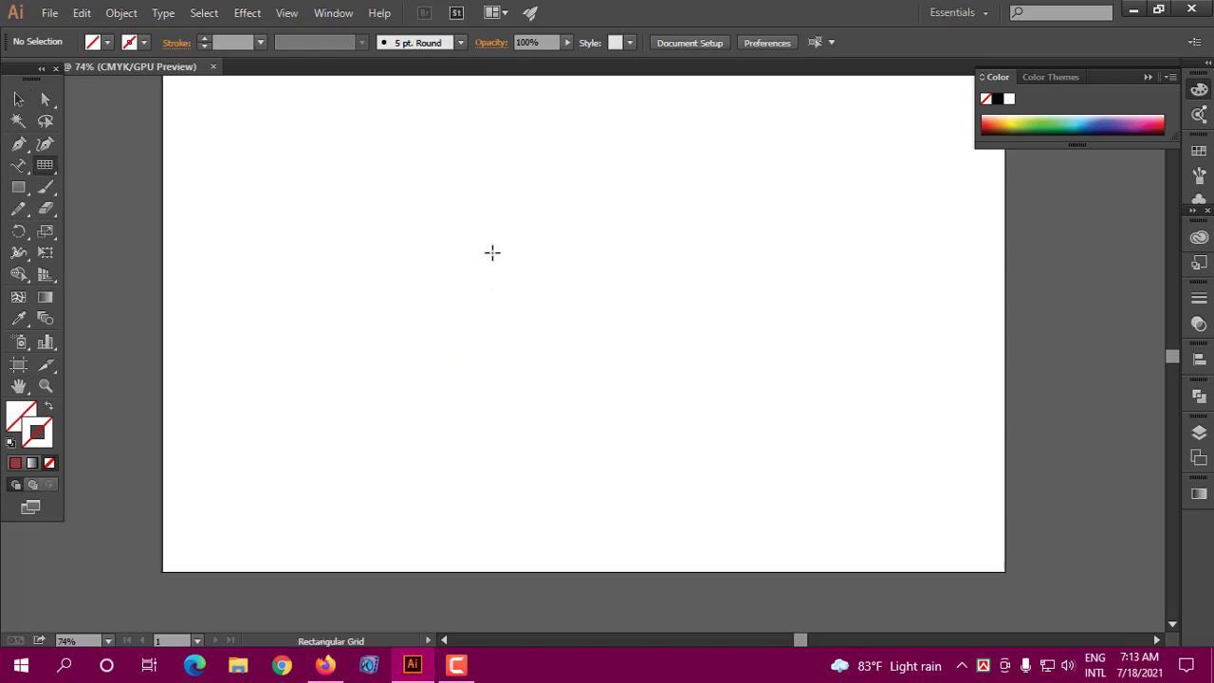
Step: In Rectangular Grid options, enter 500 × 500 pt with 10 horizontal and 10 vertical dividers
{"action": "left_click", "coordinate": [493, 252]}
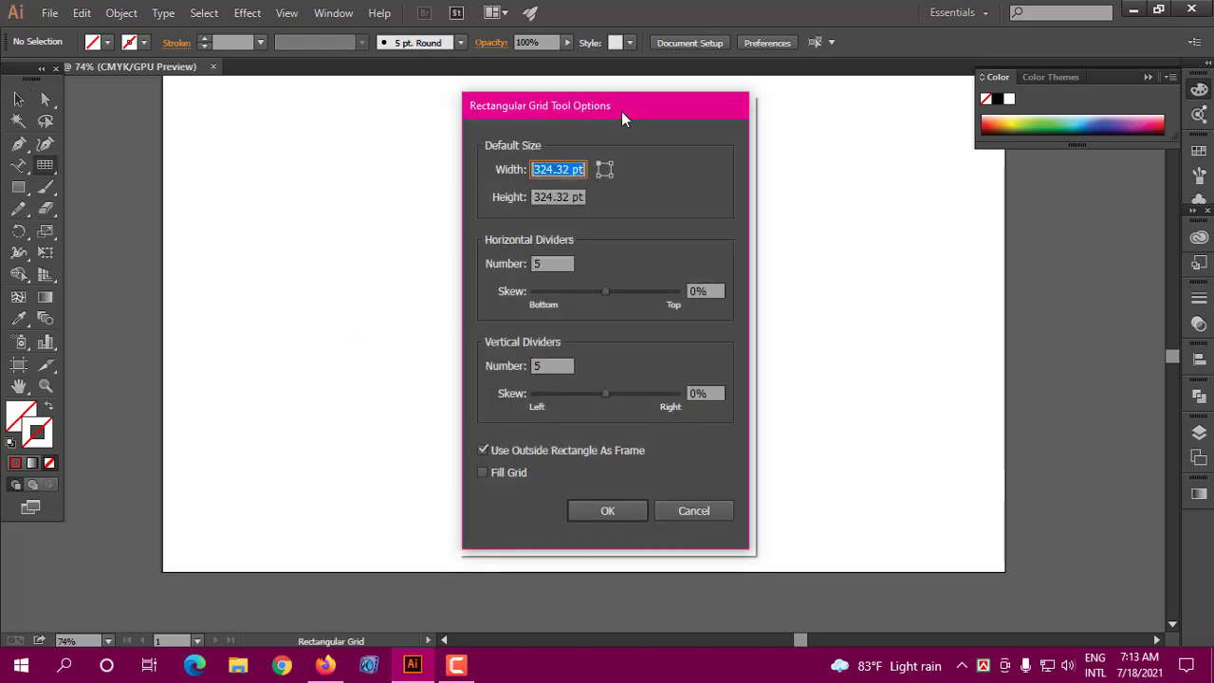
{"action": "left_click_drag", "start_coordinate": [622, 111], "coordinate": [447, 104]}
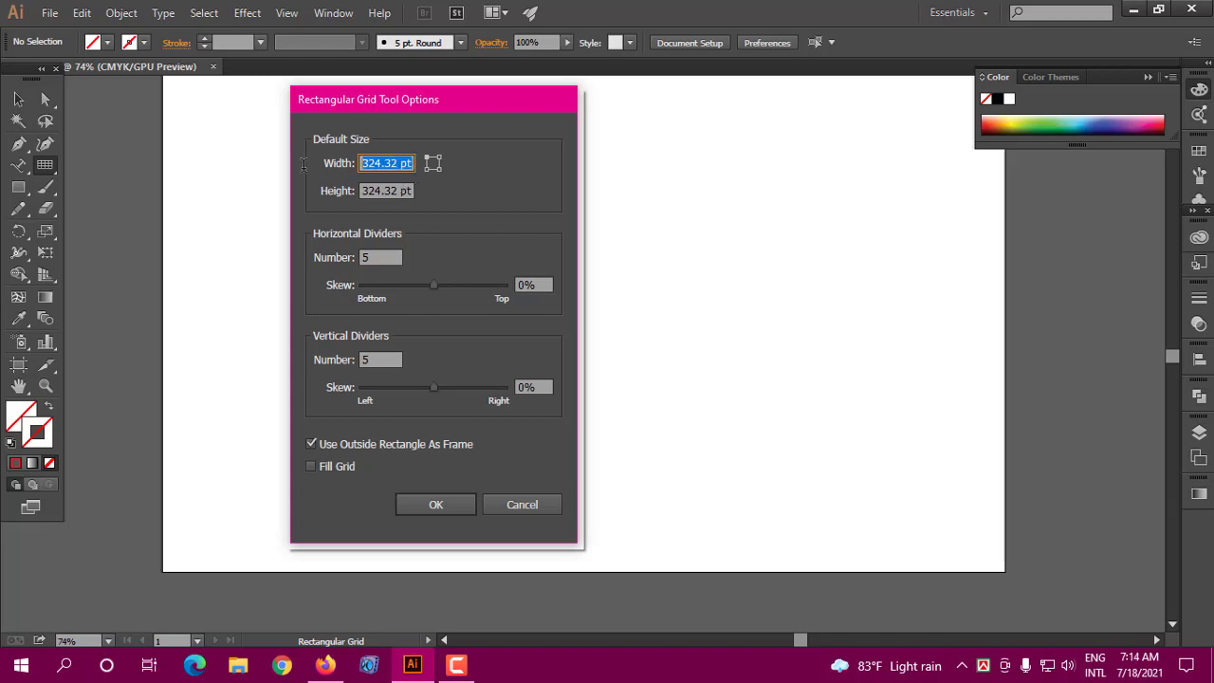
{"action": "type", "text": "500"}
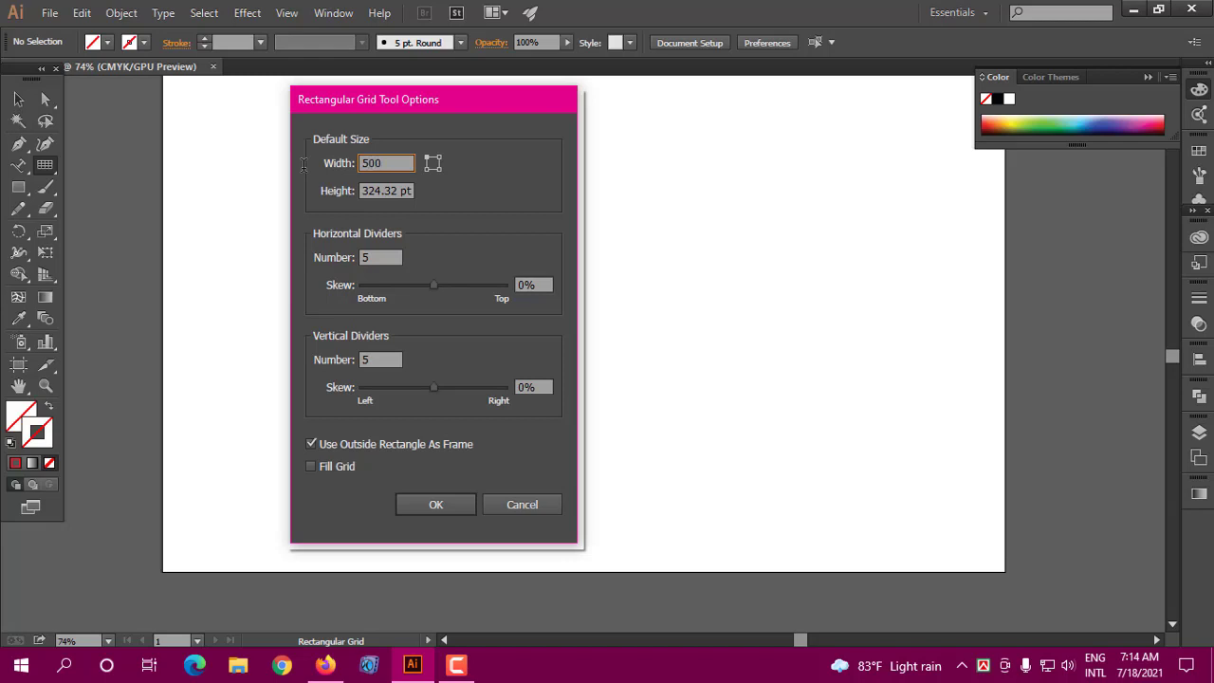
{"action": "key", "text": "Tab"}
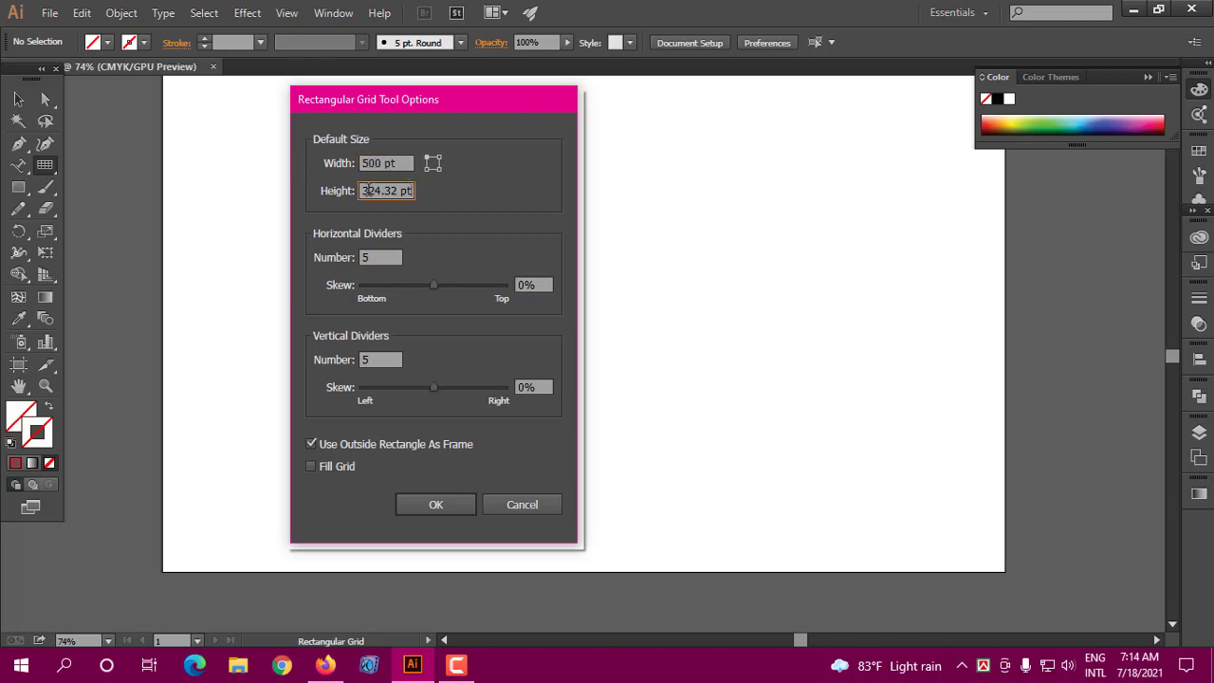
{"action": "type", "text": "500"}
{"action": "left_click", "coordinate": [384, 257]}
{"action": "type", "text": "10"}
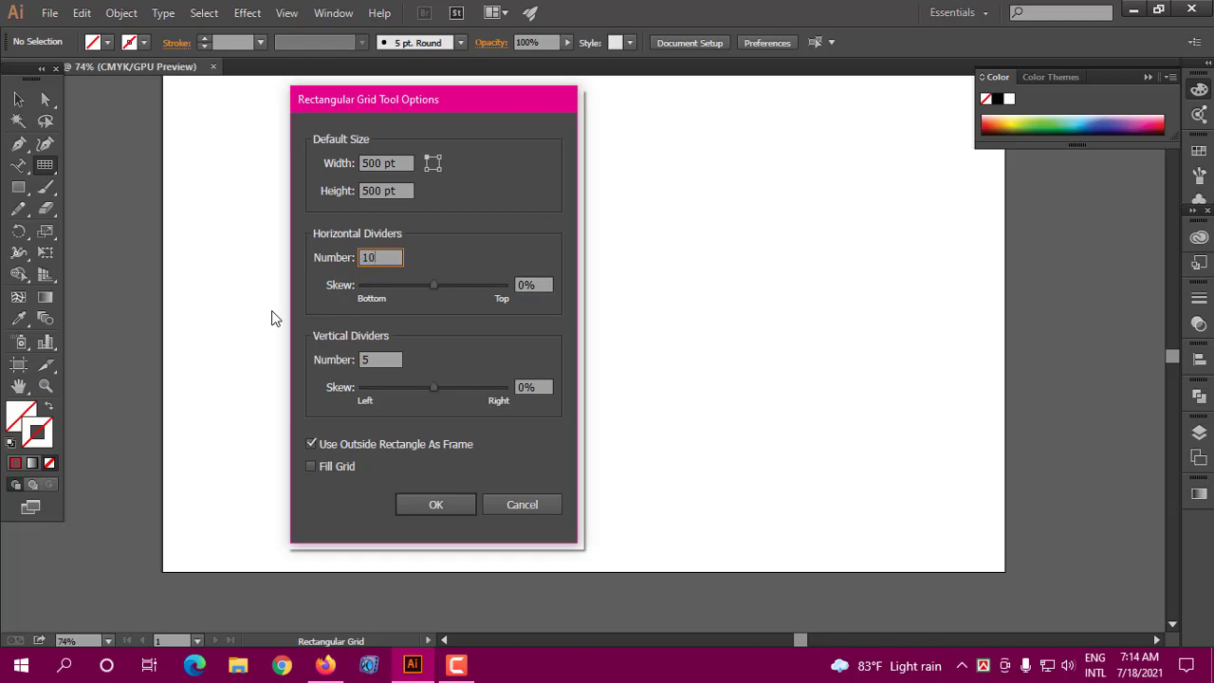
{"action": "left_click", "coordinate": [379, 360]}
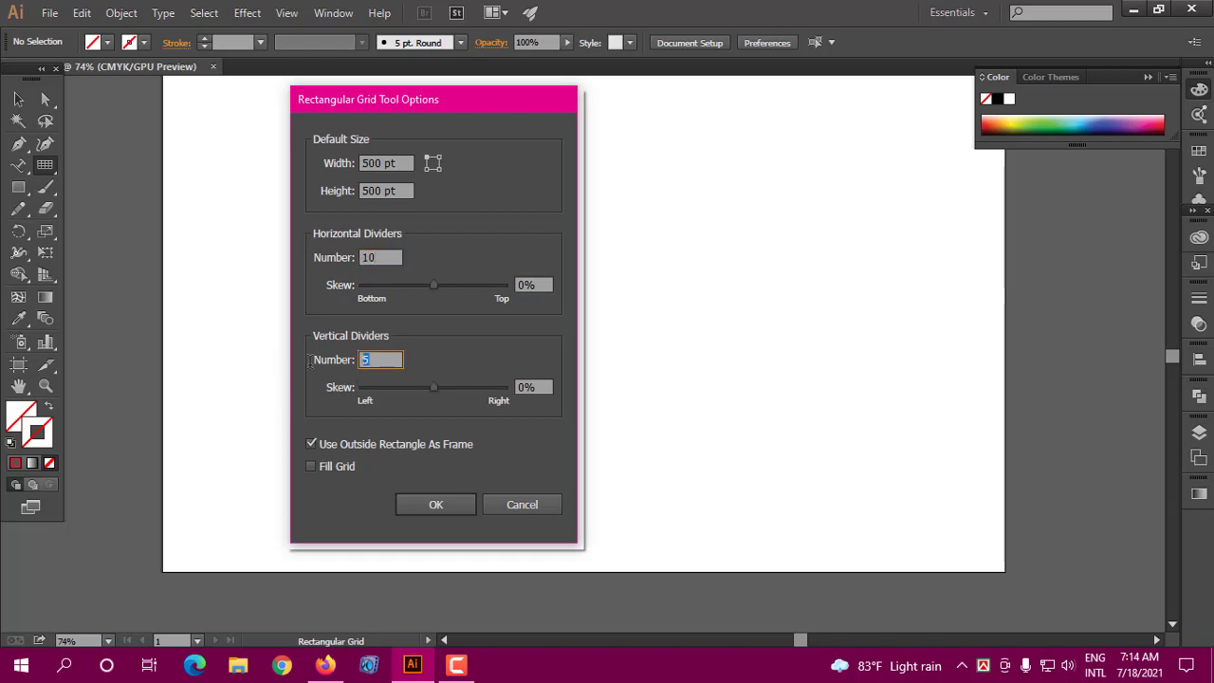
{"action": "type", "text": "10"}
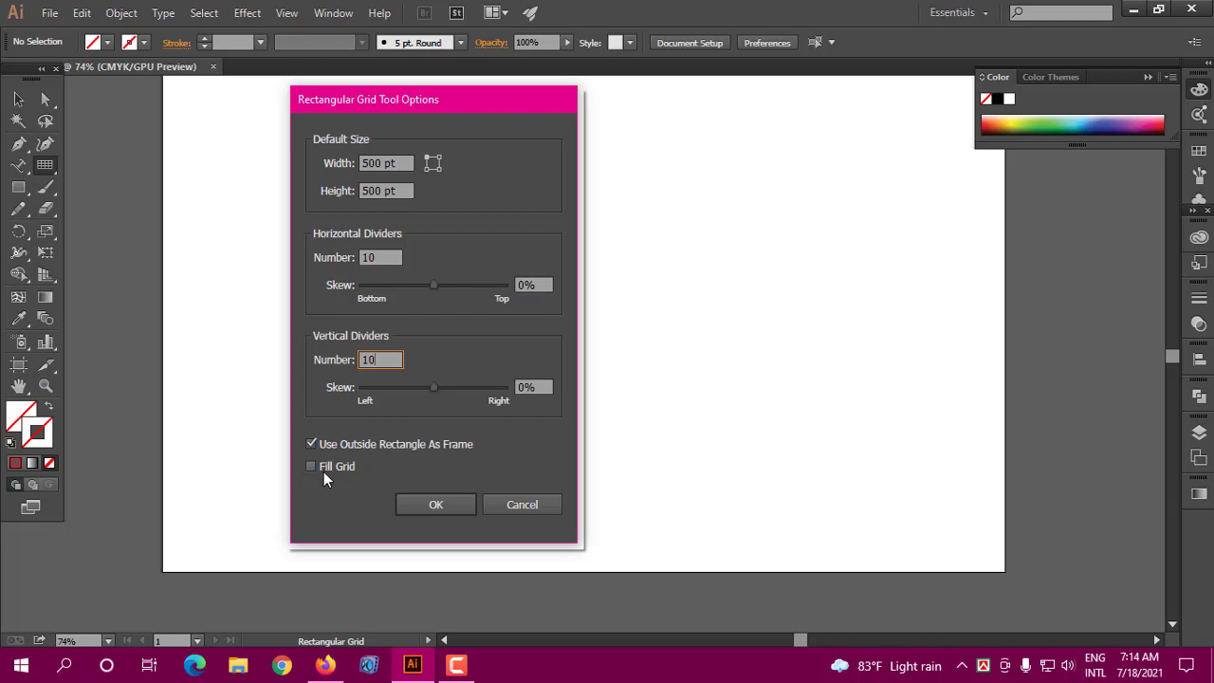
Step: Create the 10-by-10 rectangular grid and move it up and to the left
{"action": "left_click", "coordinate": [442, 506]}
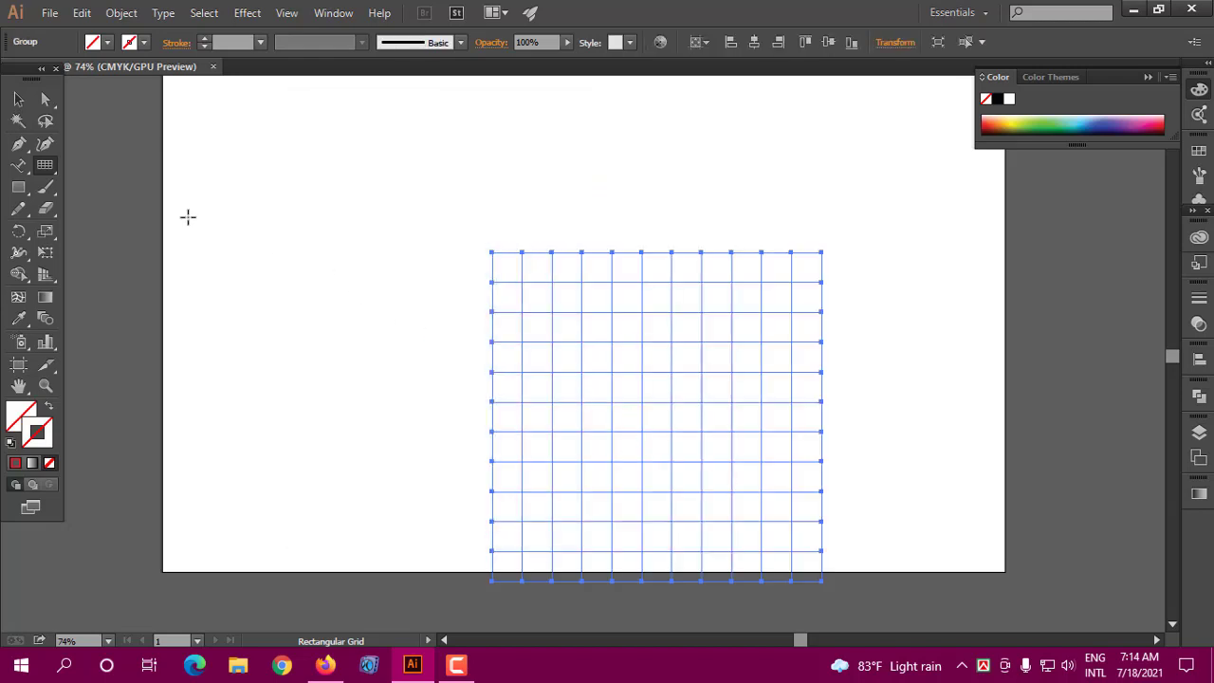
{"action": "left_click", "coordinate": [18, 98]}
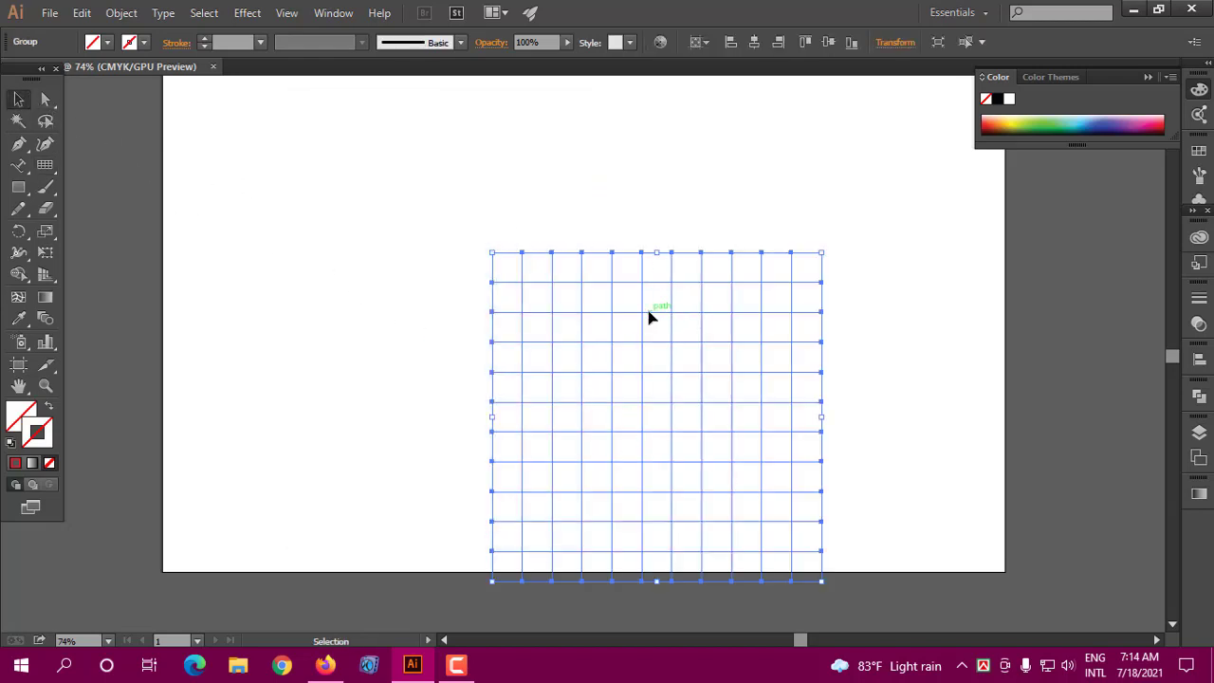
{"action": "left_click_drag", "start_coordinate": [637, 304], "coordinate": [560, 195]}
{"action": "left_click", "coordinate": [814, 327]}
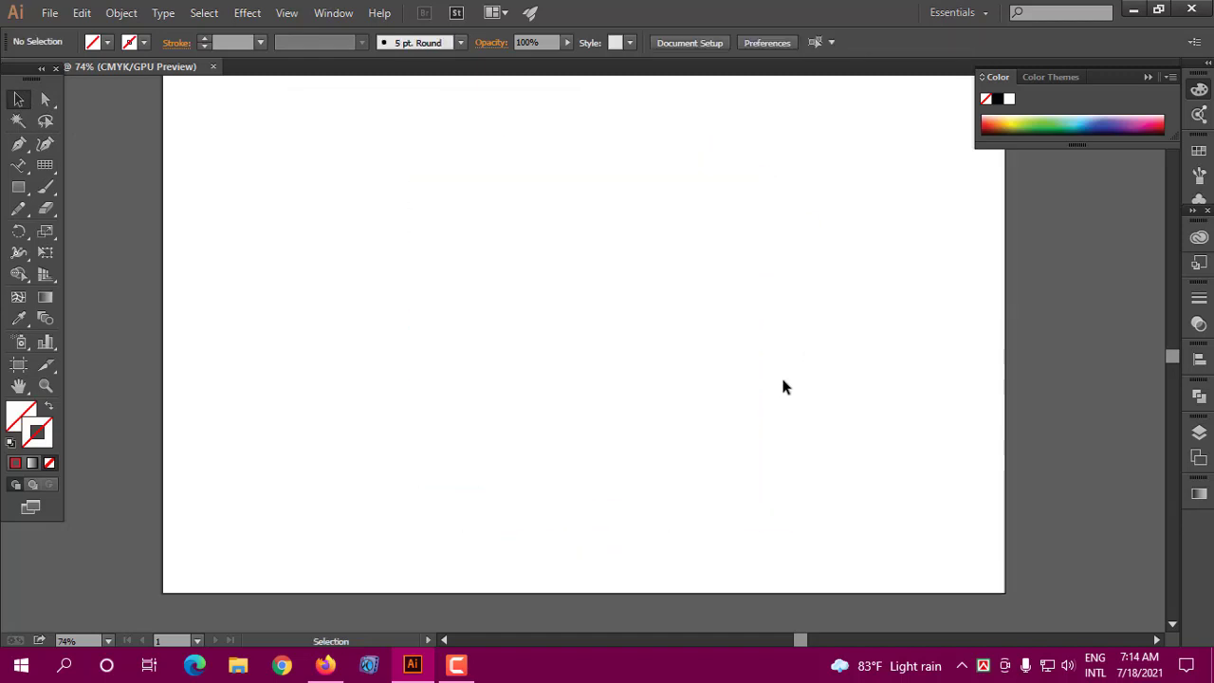
{"action": "left_click", "coordinate": [623, 355]}
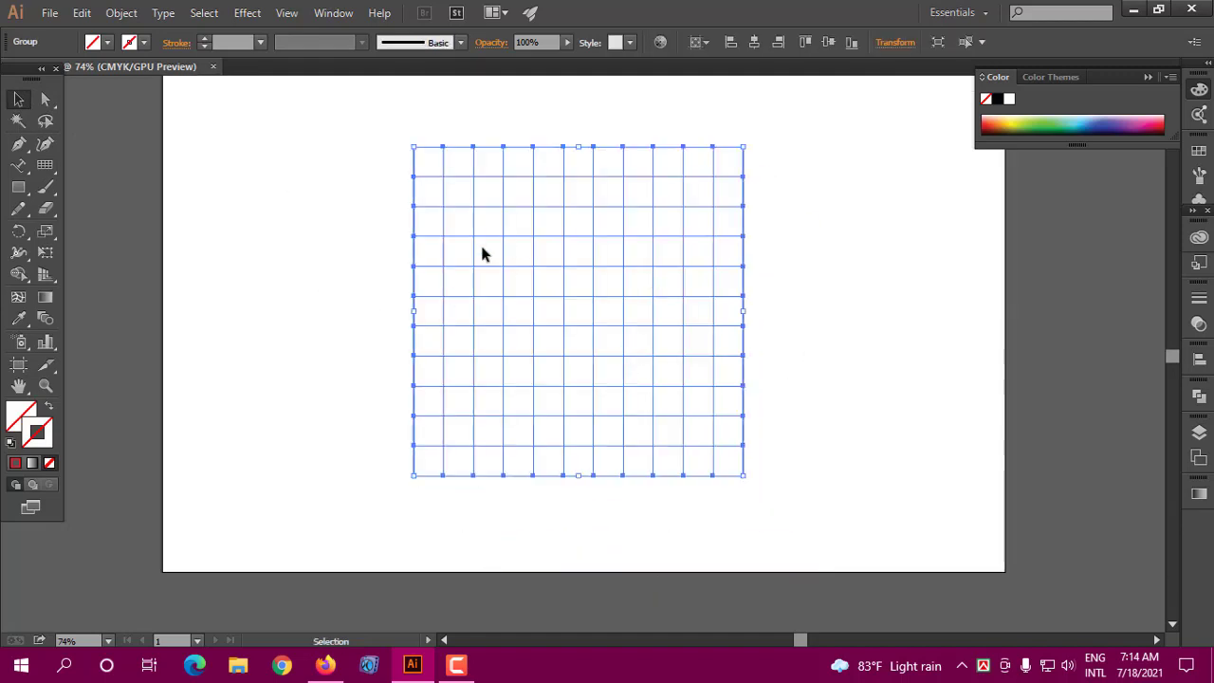
Step: Give the grid lines a blue stroke
{"action": "left_click", "coordinate": [144, 43]}
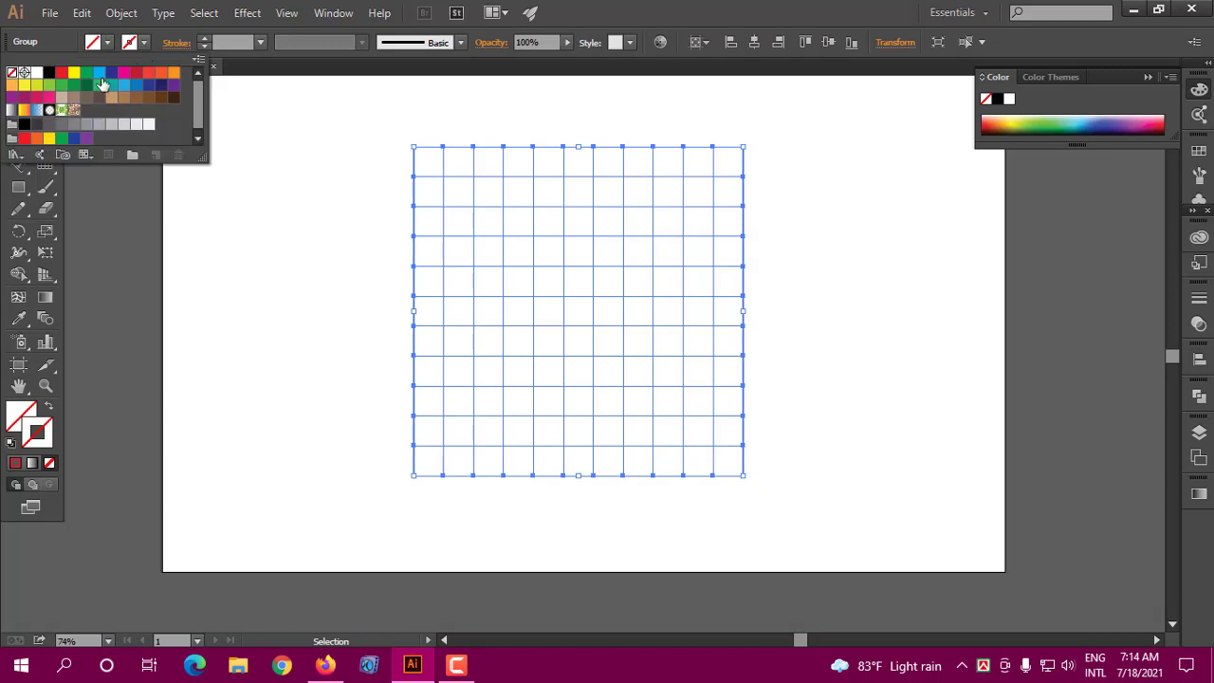
{"action": "left_click", "coordinate": [99, 78]}
{"action": "left_click", "coordinate": [751, 190]}
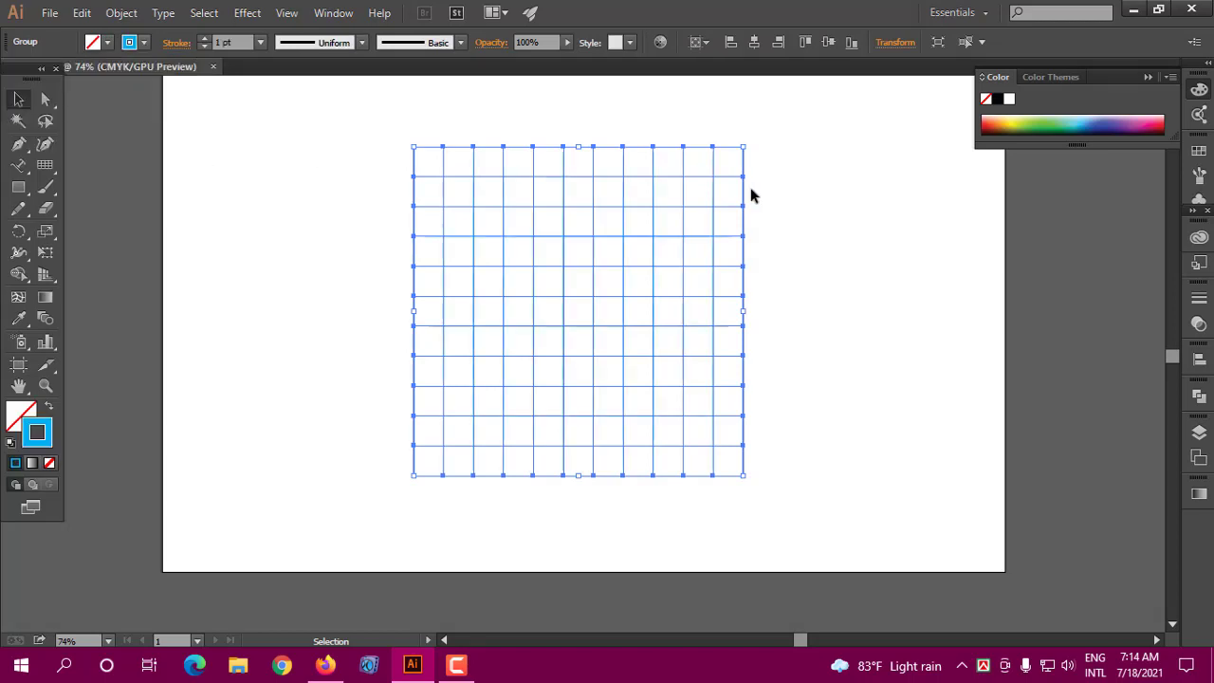
{"action": "left_click", "coordinate": [750, 189]}
{"action": "scroll", "coordinate": [768, 246], "scroll_direction": "down", "scroll_amount": 1}
{"action": "left_click", "coordinate": [615, 246]}
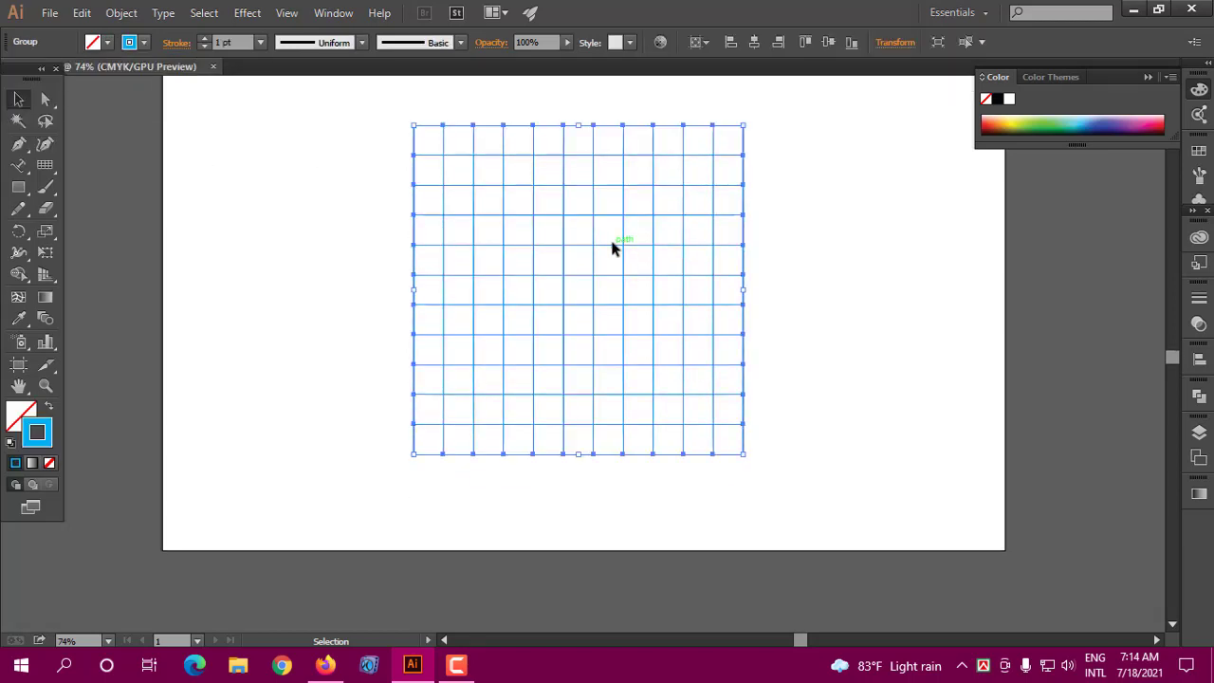
{"action": "left_click", "coordinate": [831, 222]}
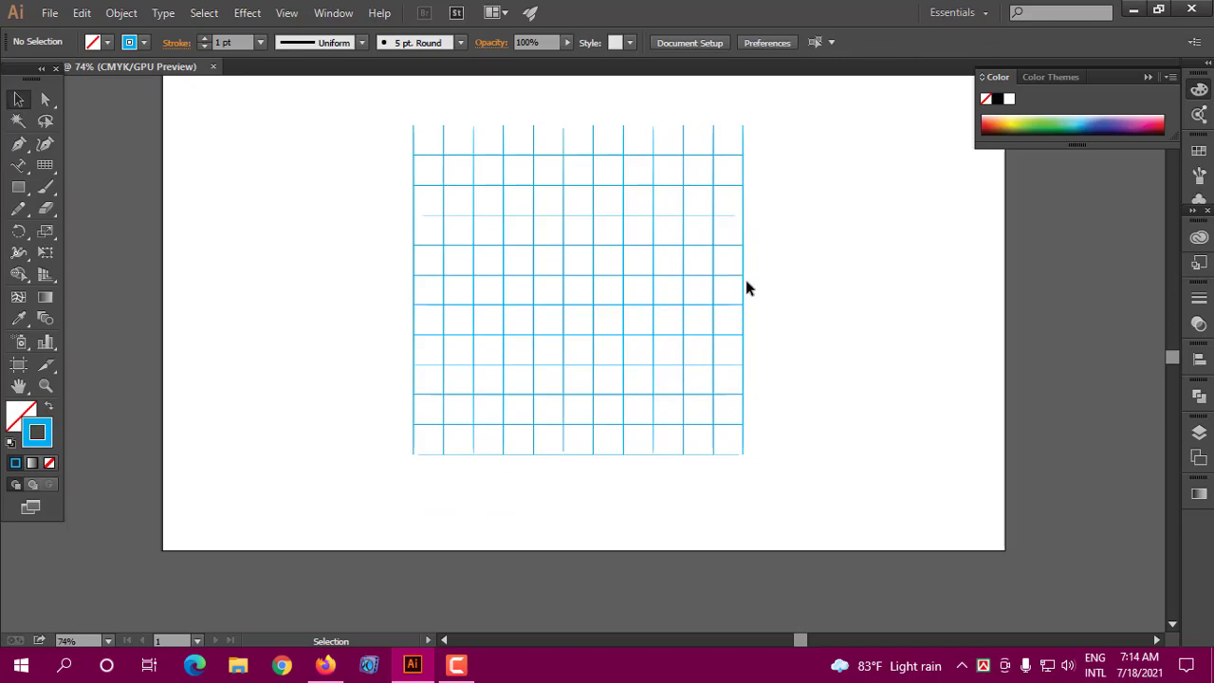
Step: Shift the grid further left, then select the whole grid and delete it
{"action": "left_click_drag", "start_coordinate": [746, 287], "coordinate": [681, 289]}
{"action": "left_click", "coordinate": [836, 294]}
{"action": "scroll", "coordinate": [789, 327], "scroll_direction": "up", "scroll_amount": 1}
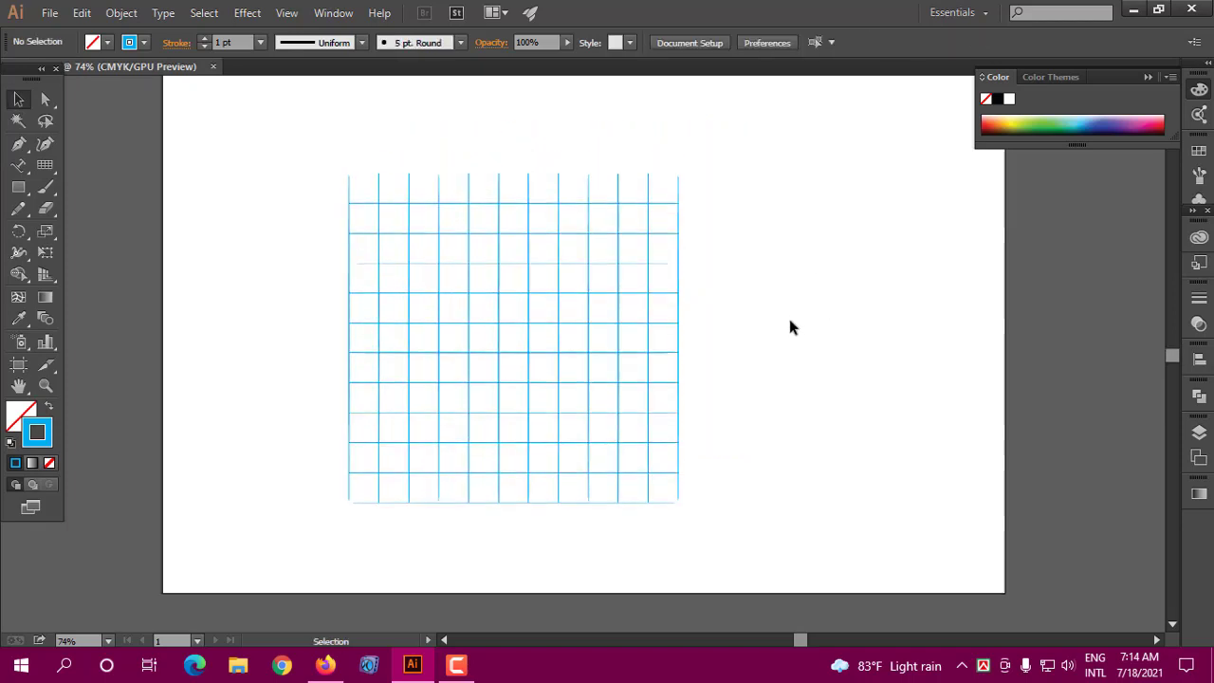
{"action": "left_click", "coordinate": [528, 314]}
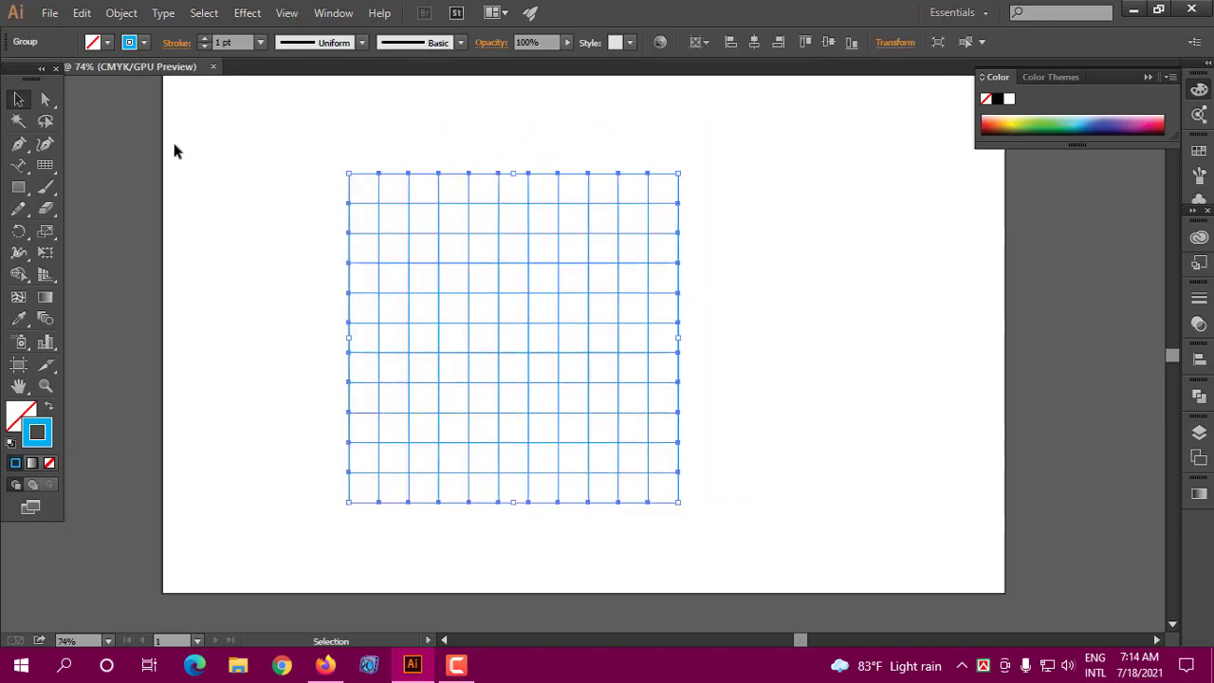
{"action": "key", "text": "Delete"}
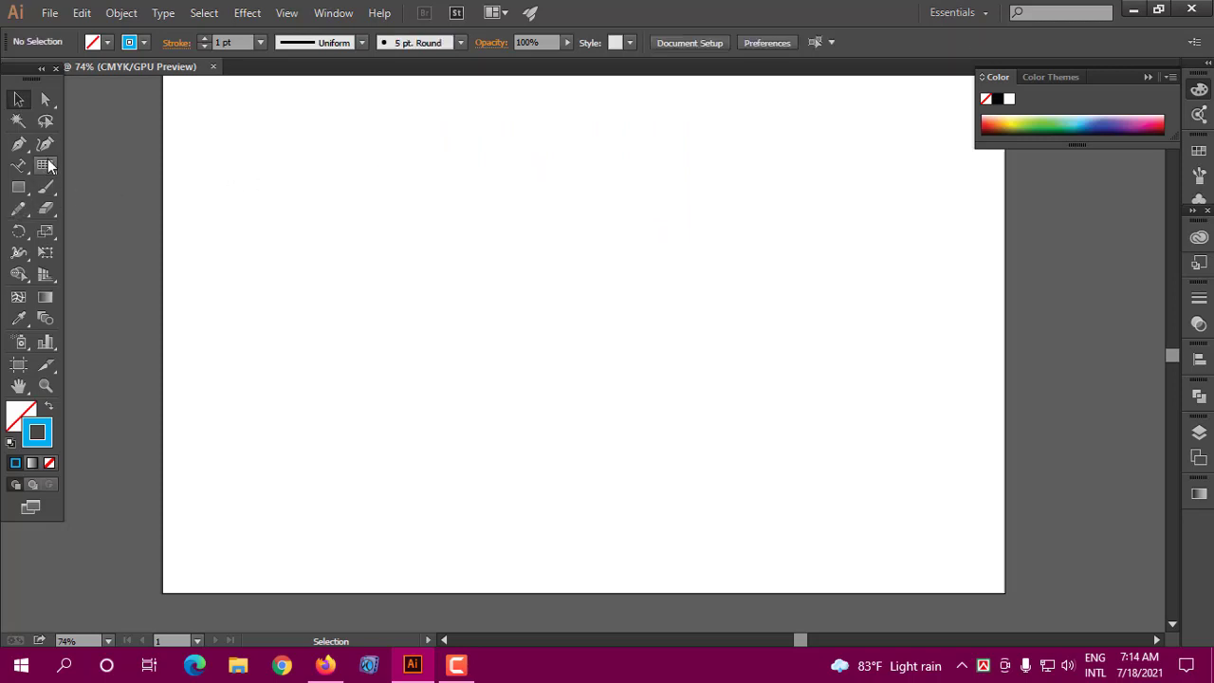
Step: Create a 500 × 500 pt rectangular grid with 1 horizontal and 5 vertical dividers
{"action": "left_click", "coordinate": [48, 165]}
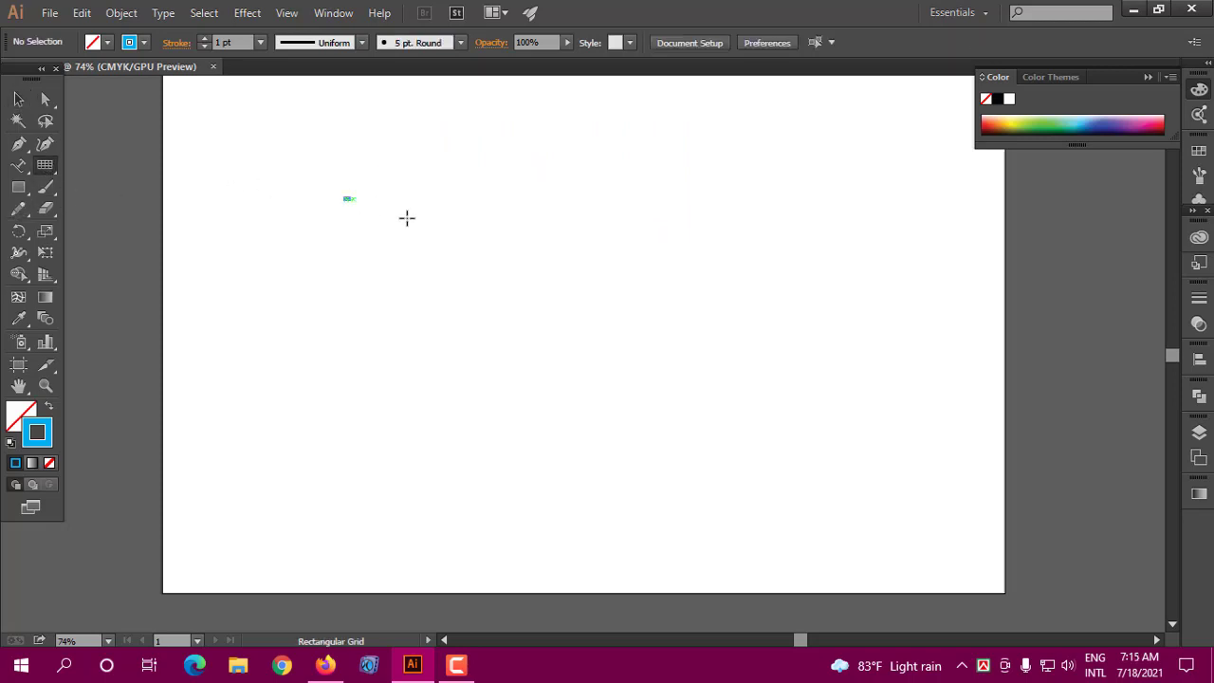
{"action": "key", "text": "Delete"}
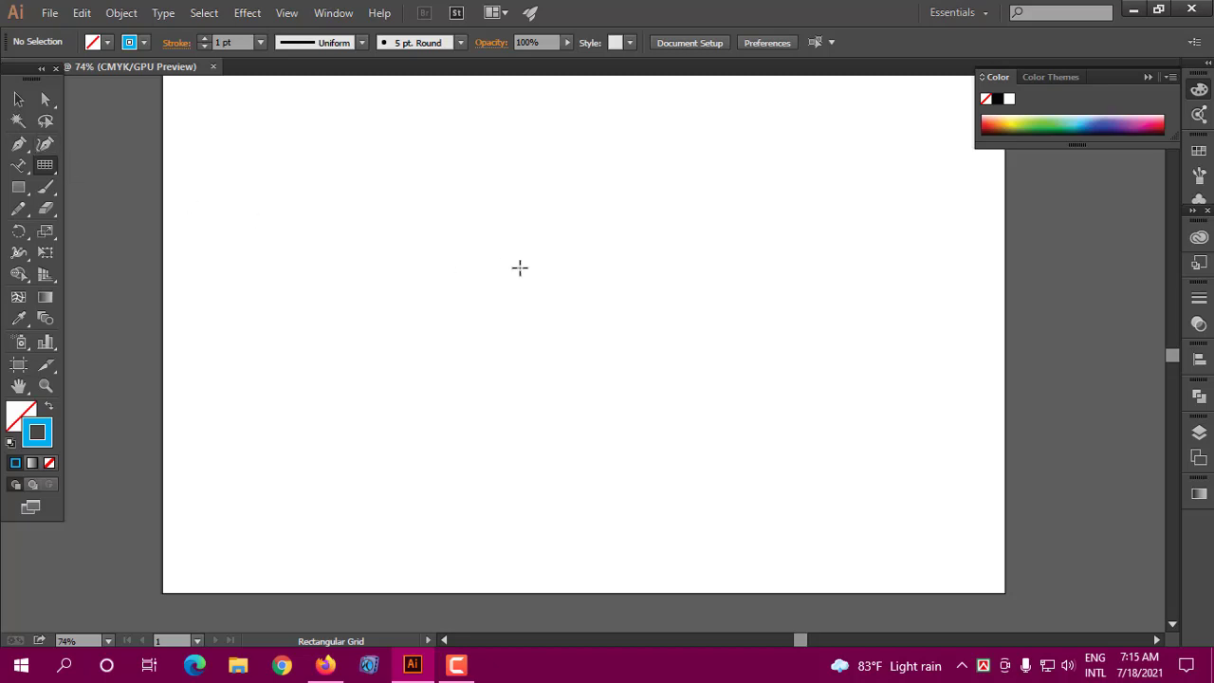
{"action": "left_click", "coordinate": [519, 267]}
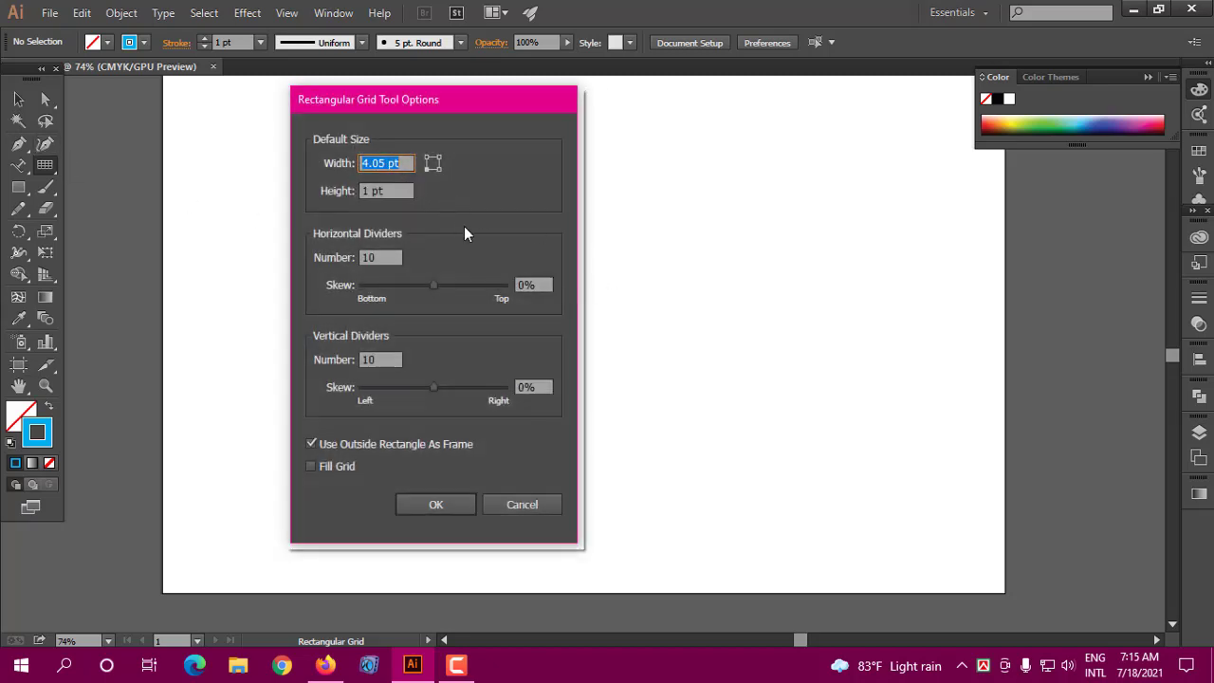
{"action": "type", "text": "500"}
{"action": "key", "text": "Tab"}
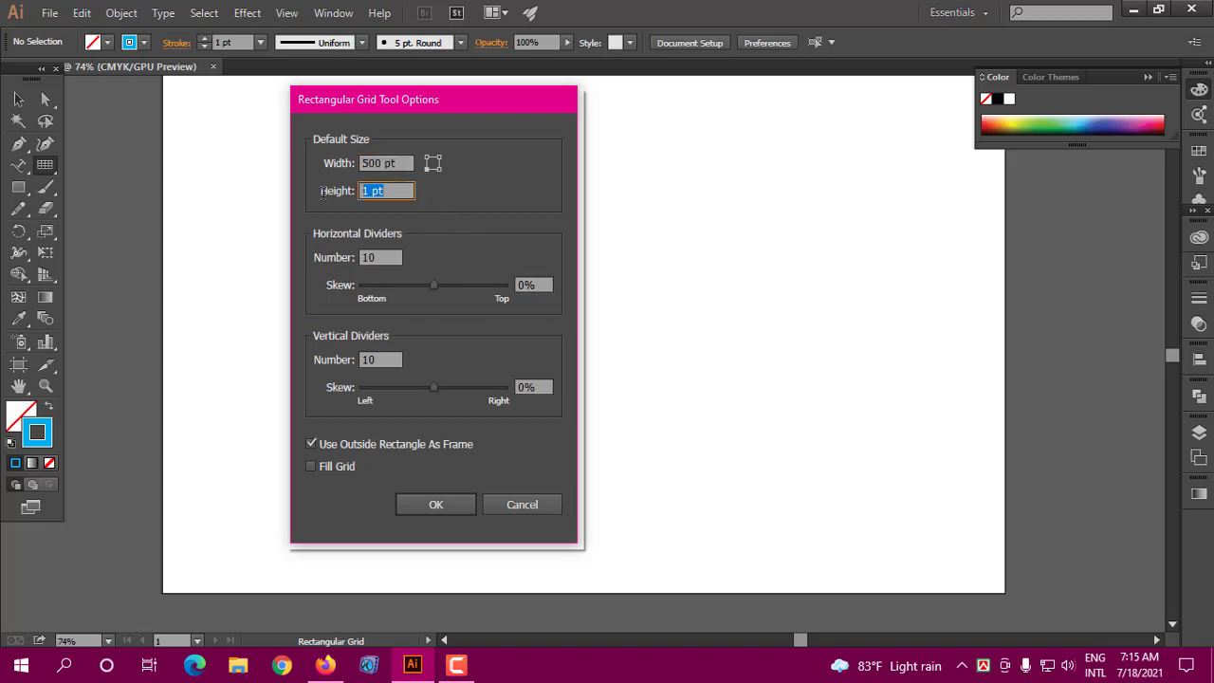
{"action": "type", "text": "500"}
{"action": "key", "text": "Tab"}
{"action": "type", "text": "1"}
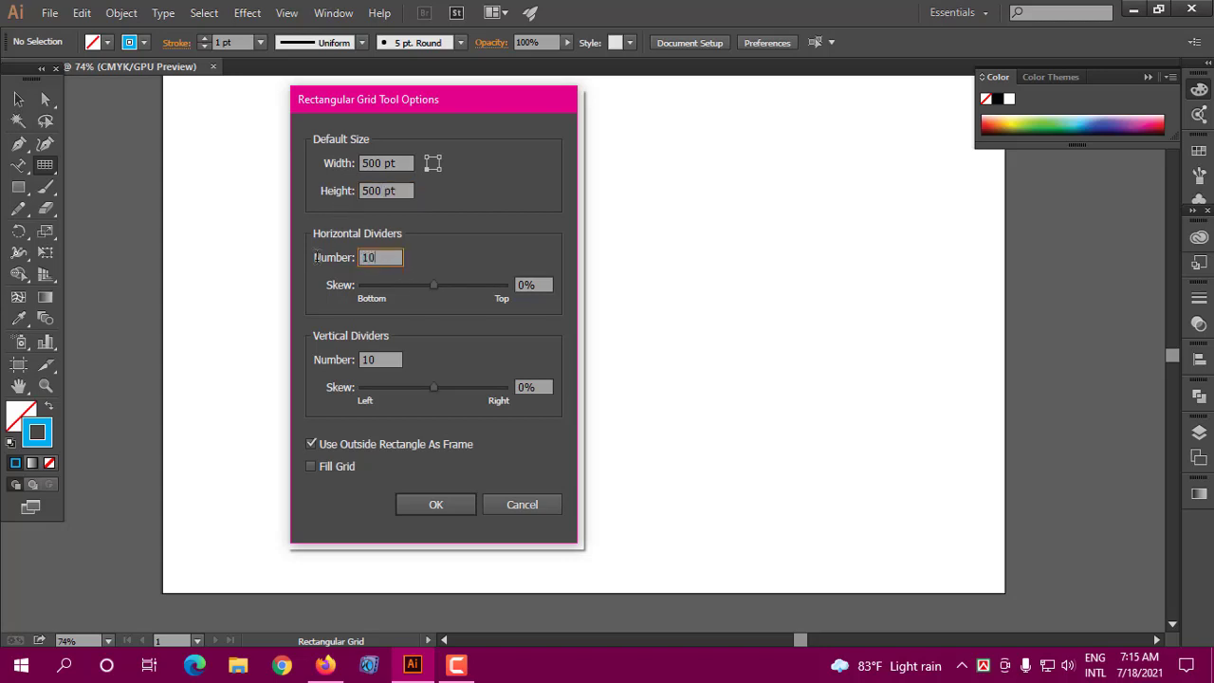
{"action": "double_click", "coordinate": [381, 359]}
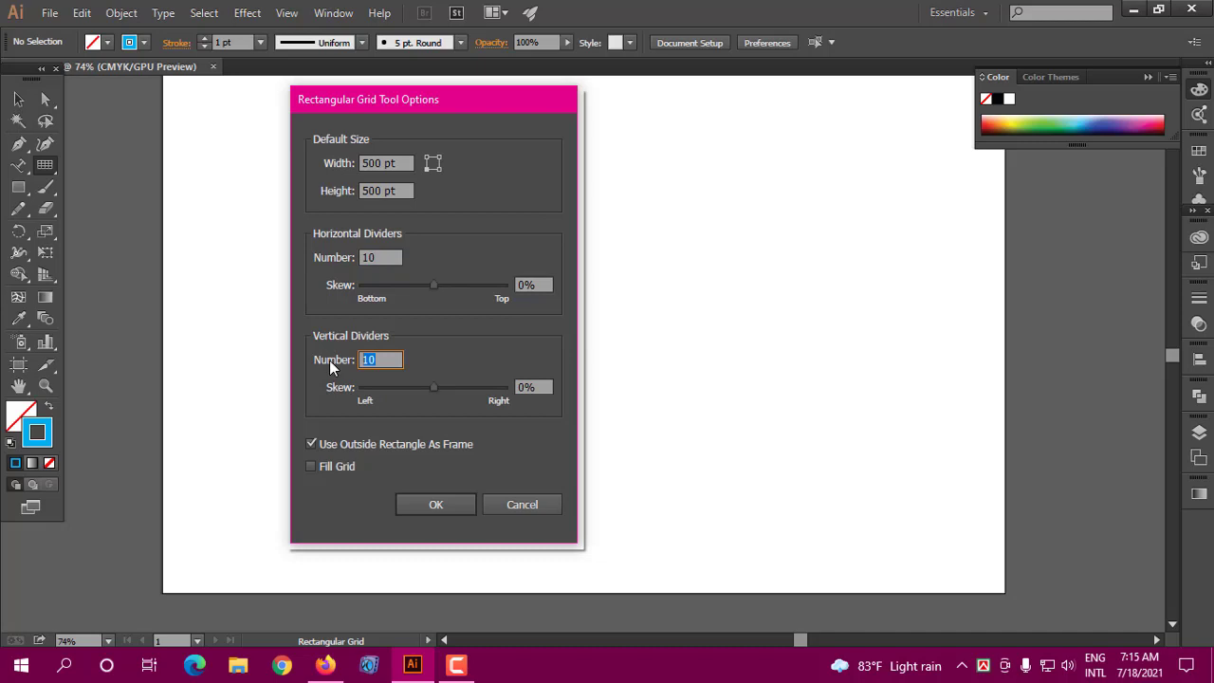
{"action": "type", "text": "5"}
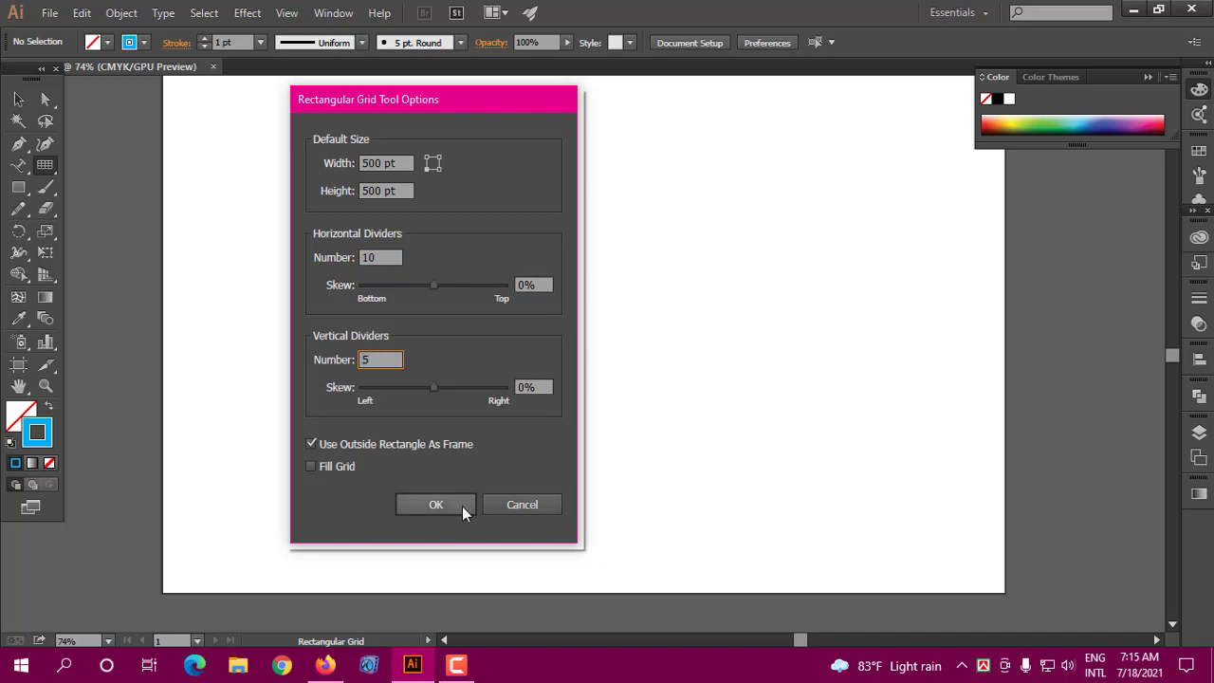
{"action": "left_click", "coordinate": [436, 505]}
Step: Move the grid down onto the artboard, then marquee-select it and delete it
{"action": "scroll", "coordinate": [680, 314], "scroll_direction": "up", "scroll_amount": 2}
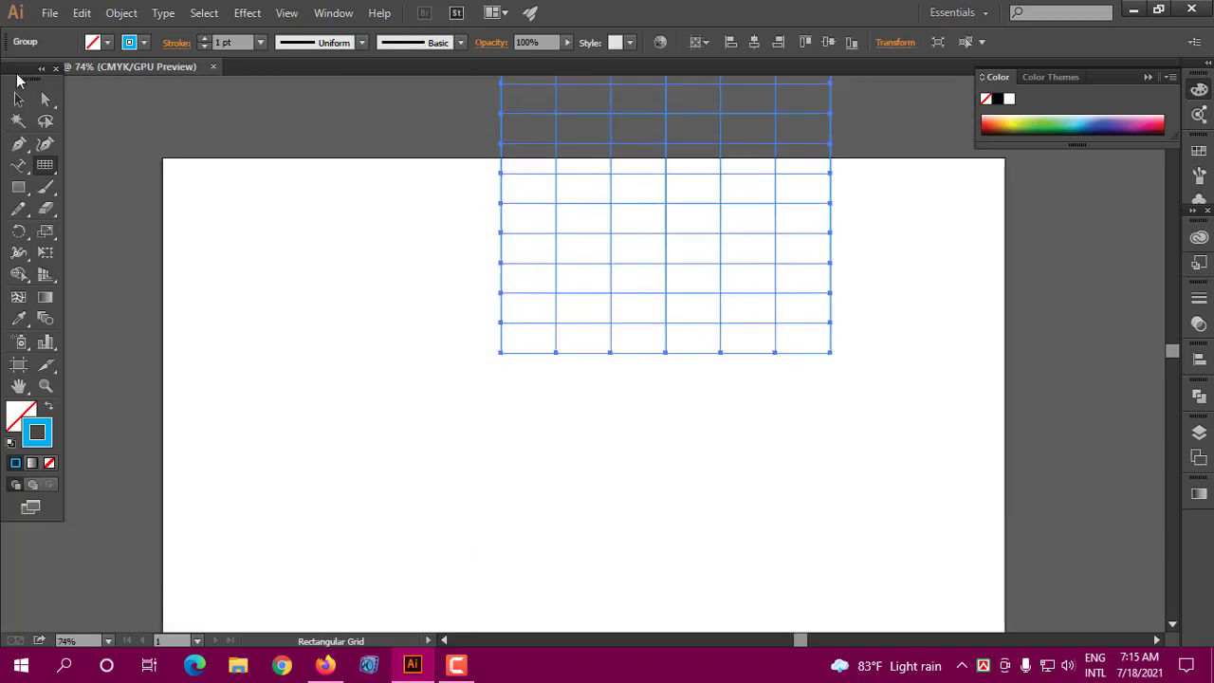
{"action": "left_click", "coordinate": [19, 99]}
{"action": "left_click_drag", "start_coordinate": [601, 178], "coordinate": [461, 338]}
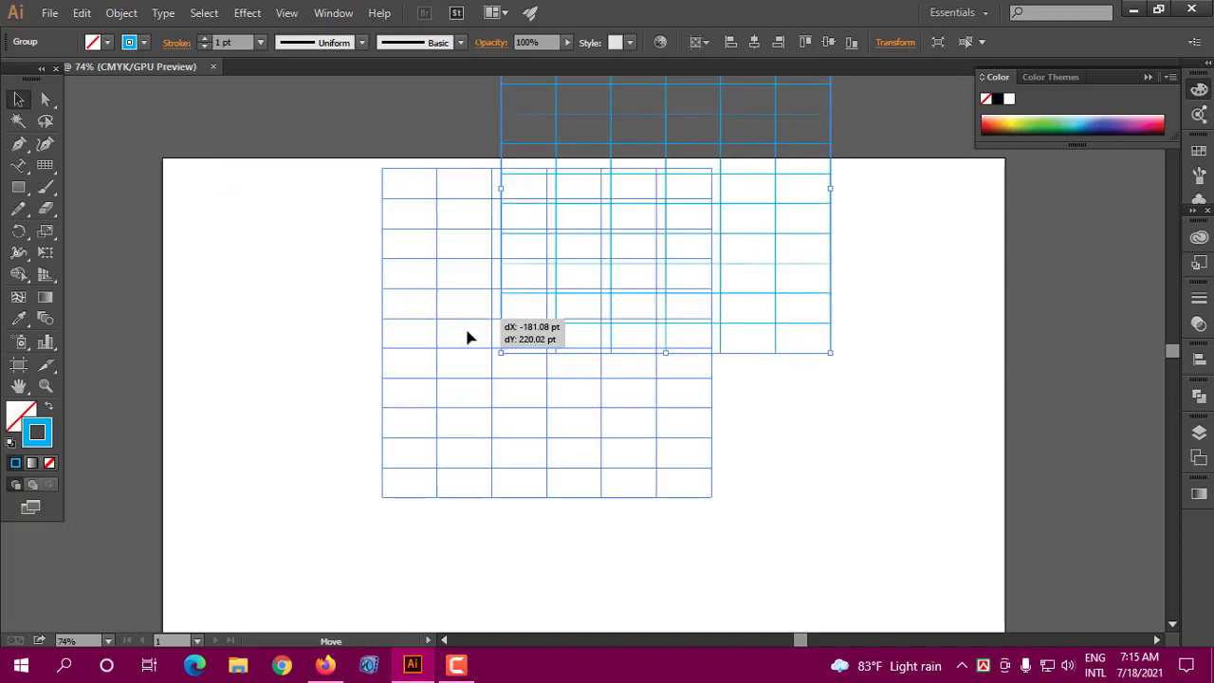
{"action": "left_click", "coordinate": [892, 369]}
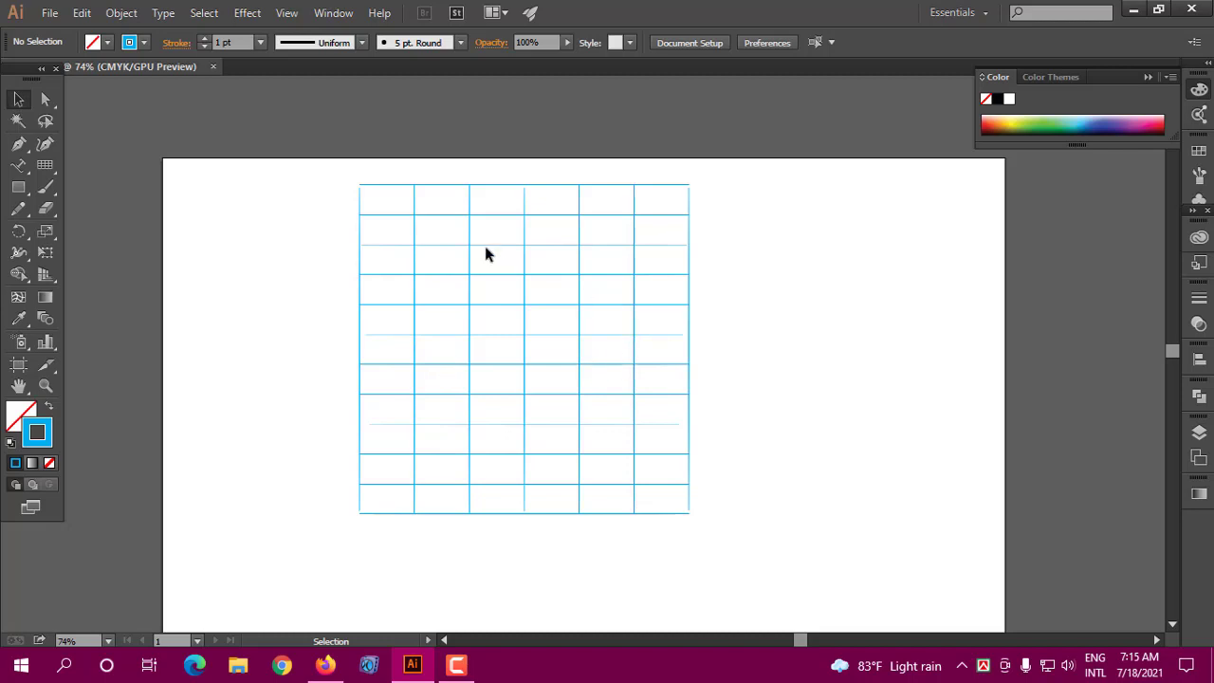
{"action": "mouse_move", "coordinate": [319, 183]}
{"action": "left_mouse_down"}
{"action": "mouse_move", "coordinate": [714, 562]}
{"action": "mouse_move", "coordinate": [734, 531]}
{"action": "left_mouse_up"}
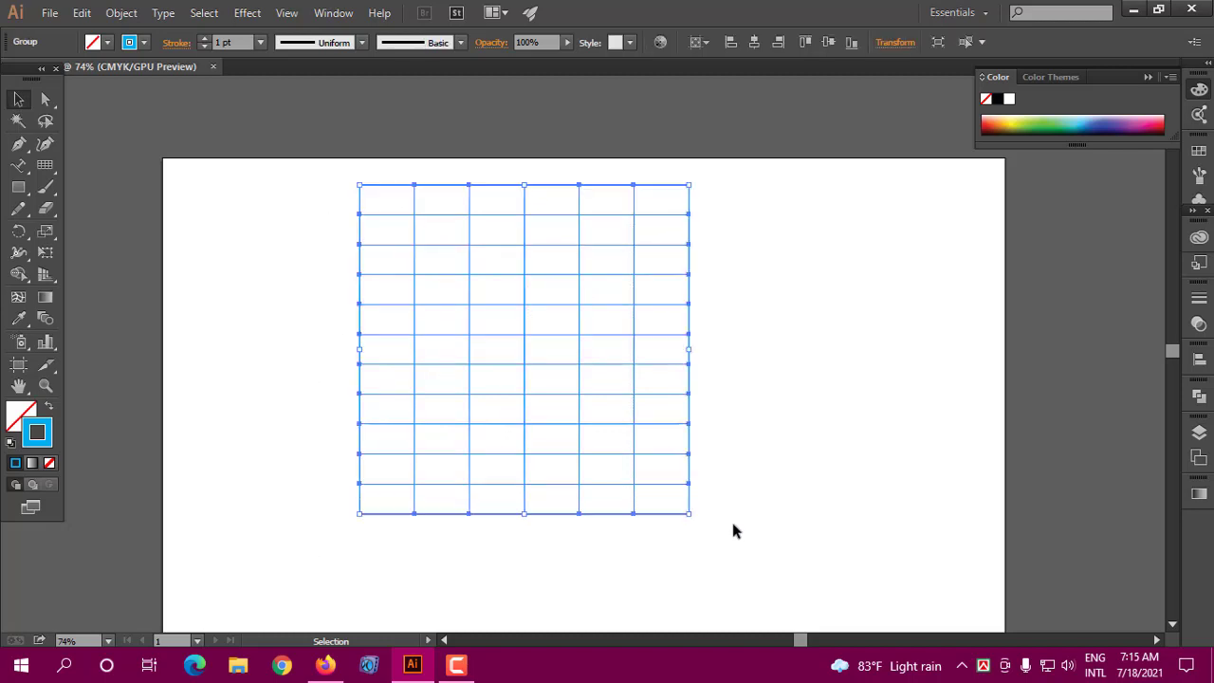
{"action": "key", "text": "Delete"}
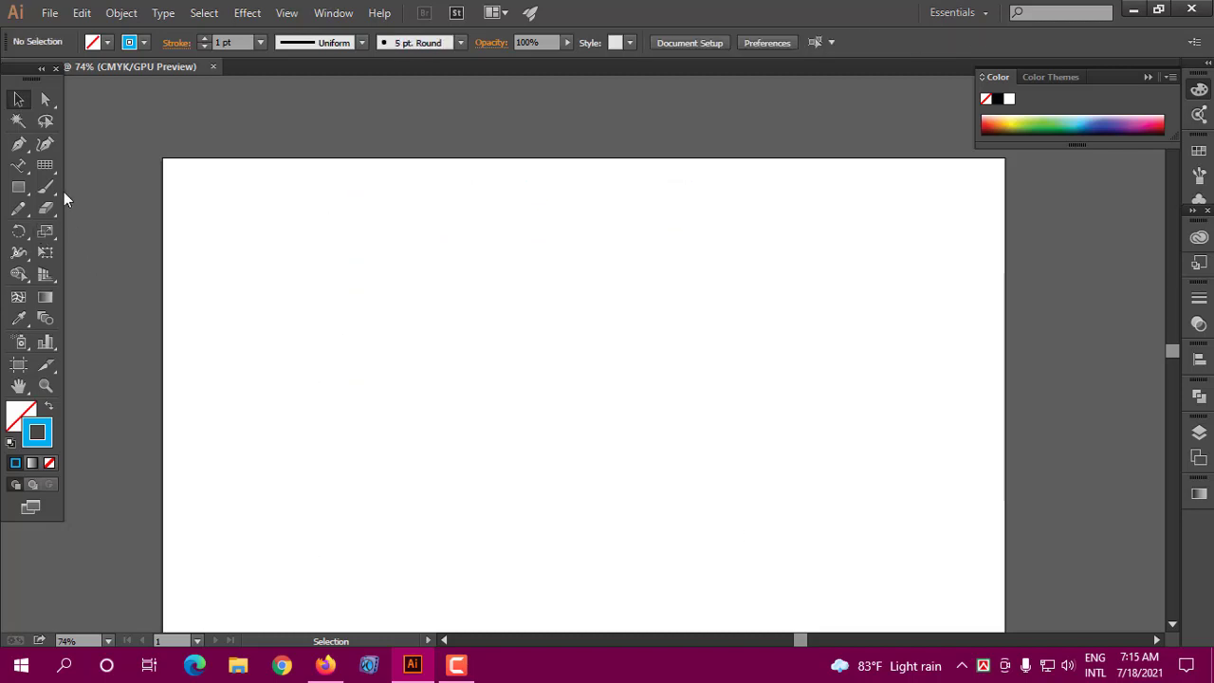
Step: Draw a polar grid on the artboard's left side with the Polar Grid tool and select it
{"action": "left_click", "coordinate": [54, 167]}
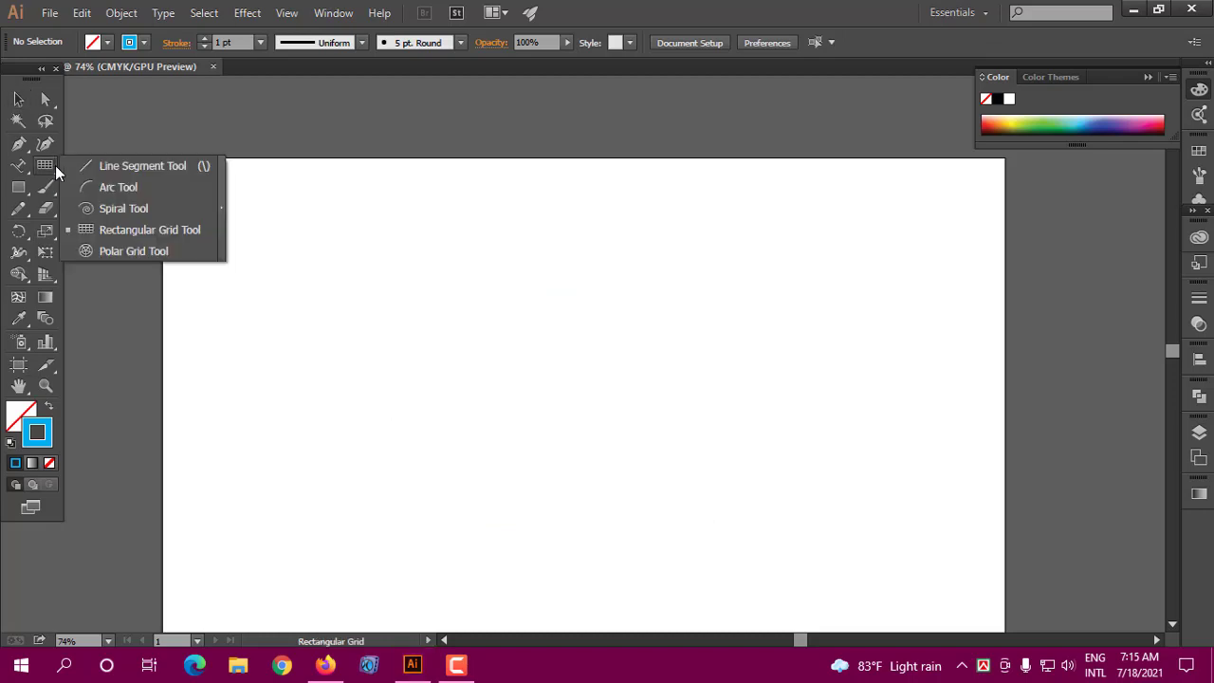
{"action": "left_click", "coordinate": [131, 251]}
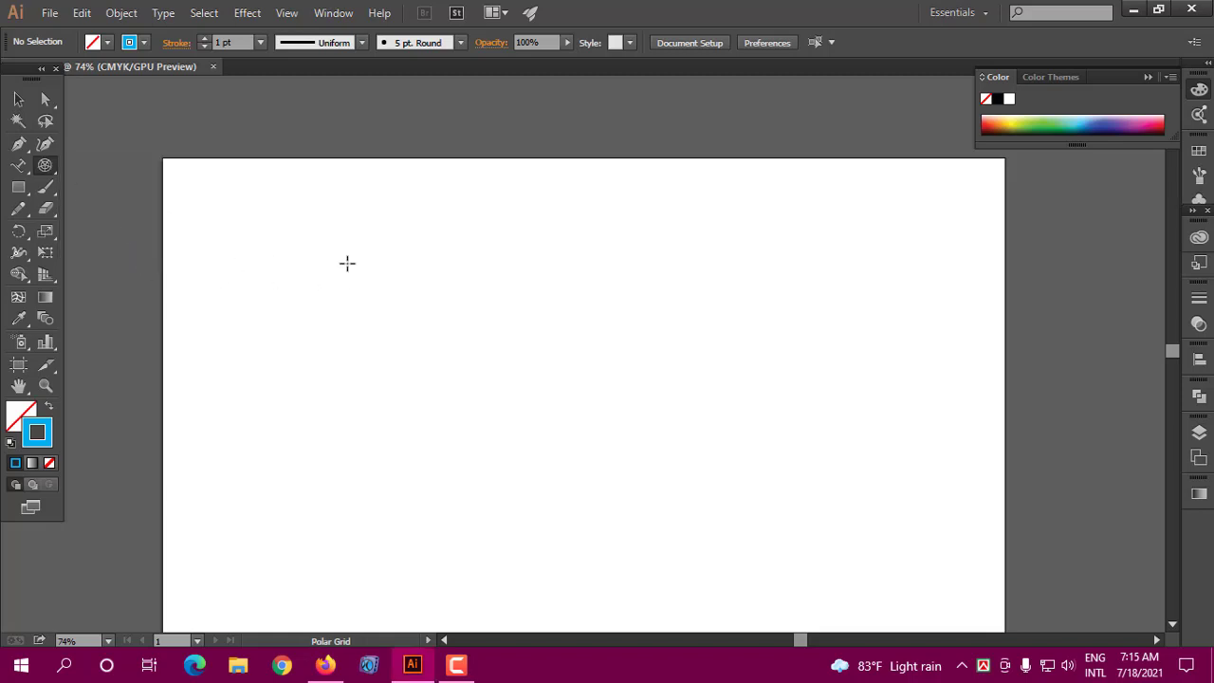
{"action": "mouse_move", "coordinate": [319, 245]}
{"action": "left_mouse_down"}
{"action": "mouse_move", "coordinate": [567, 389]}
{"action": "mouse_move", "coordinate": [601, 396]}
{"action": "left_mouse_up"}
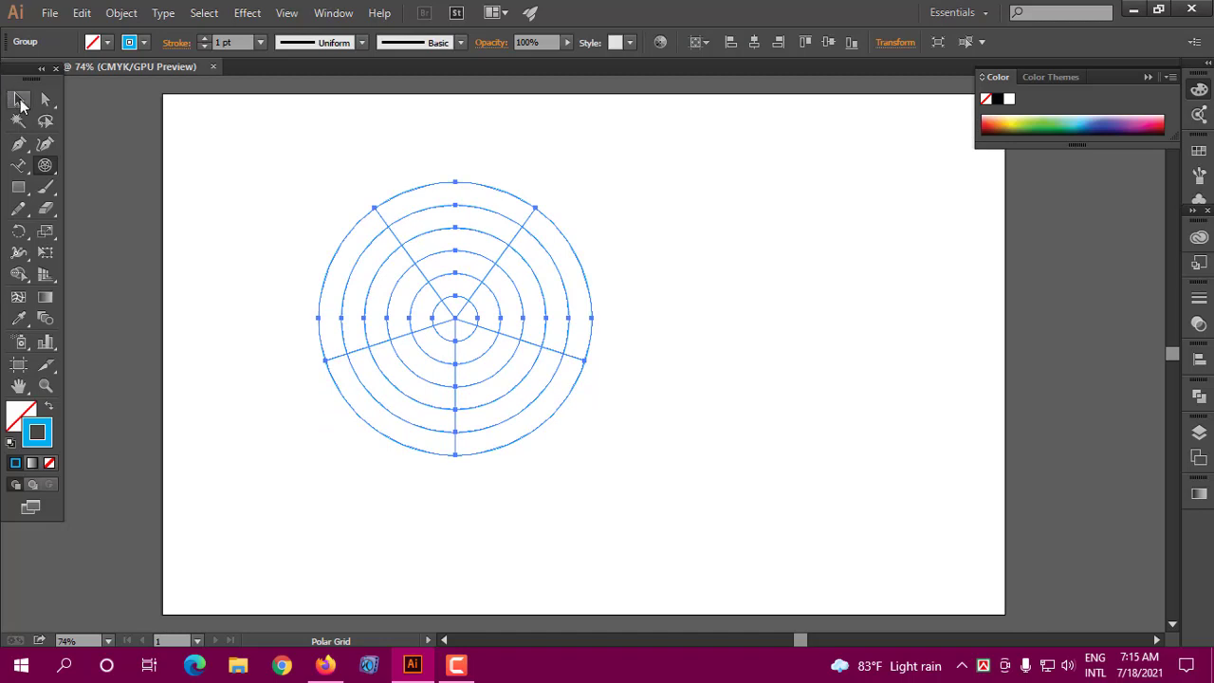
{"action": "left_click", "coordinate": [19, 99]}
{"action": "left_click", "coordinate": [667, 257]}
{"action": "scroll", "coordinate": [666, 257], "scroll_direction": "down", "scroll_amount": 1}
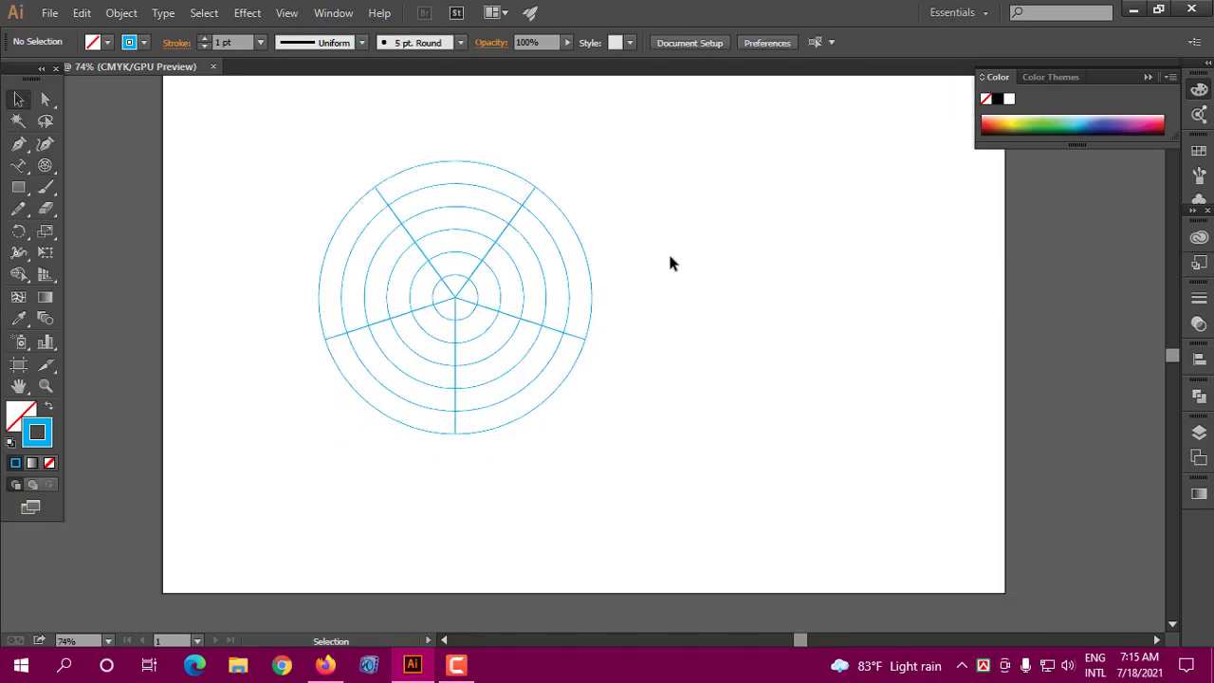
{"action": "left_click_drag", "start_coordinate": [648, 196], "coordinate": [413, 374]}
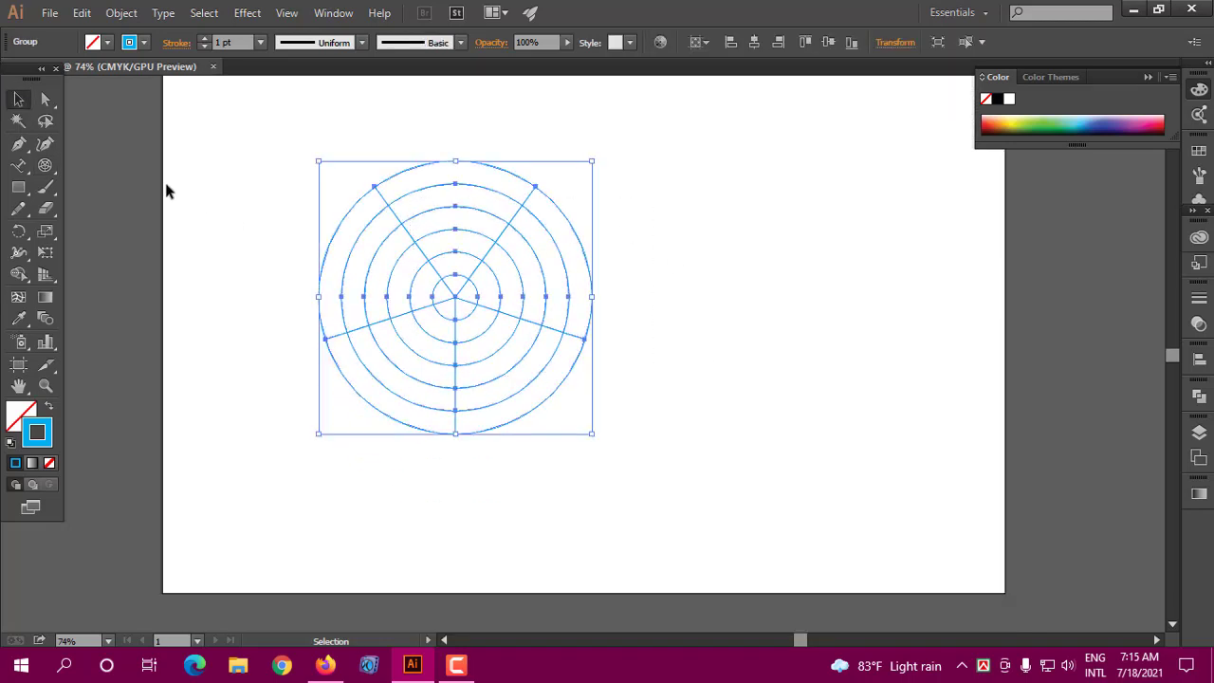
{"action": "left_click", "coordinate": [18, 274]}
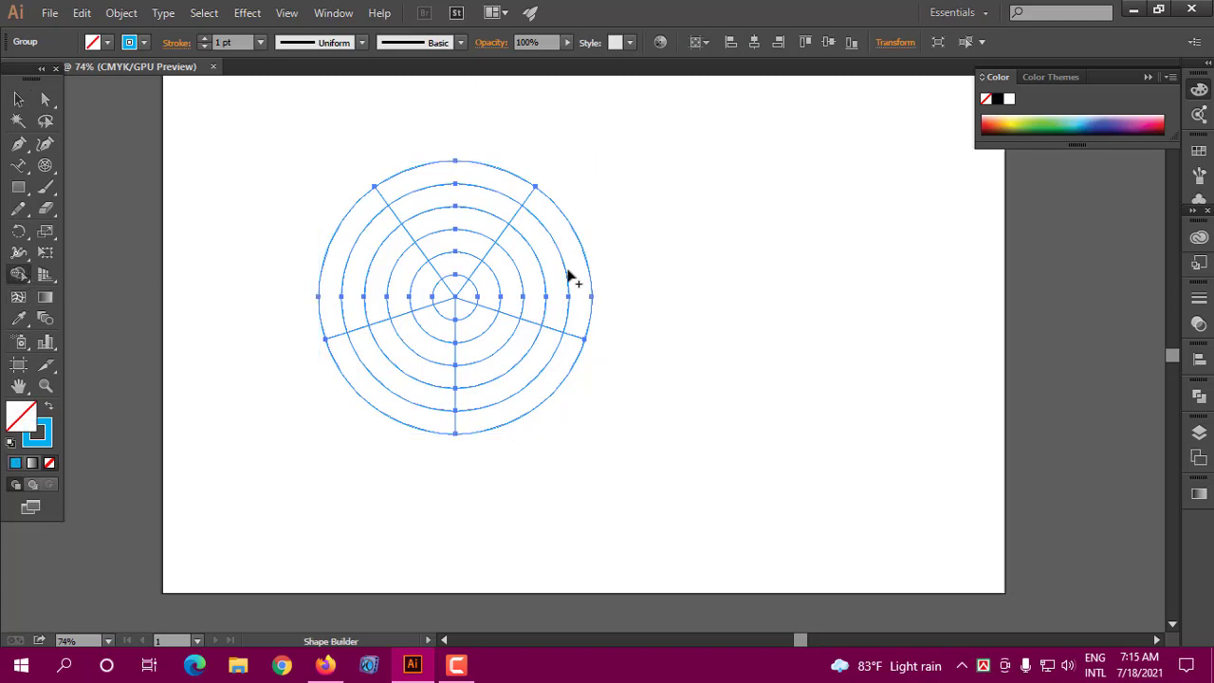
Step: Fill alternating ring segments and part of the centre circle orange-red with Shape Builder
{"action": "left_click", "coordinate": [994, 121]}
{"action": "left_click", "coordinate": [428, 179]}
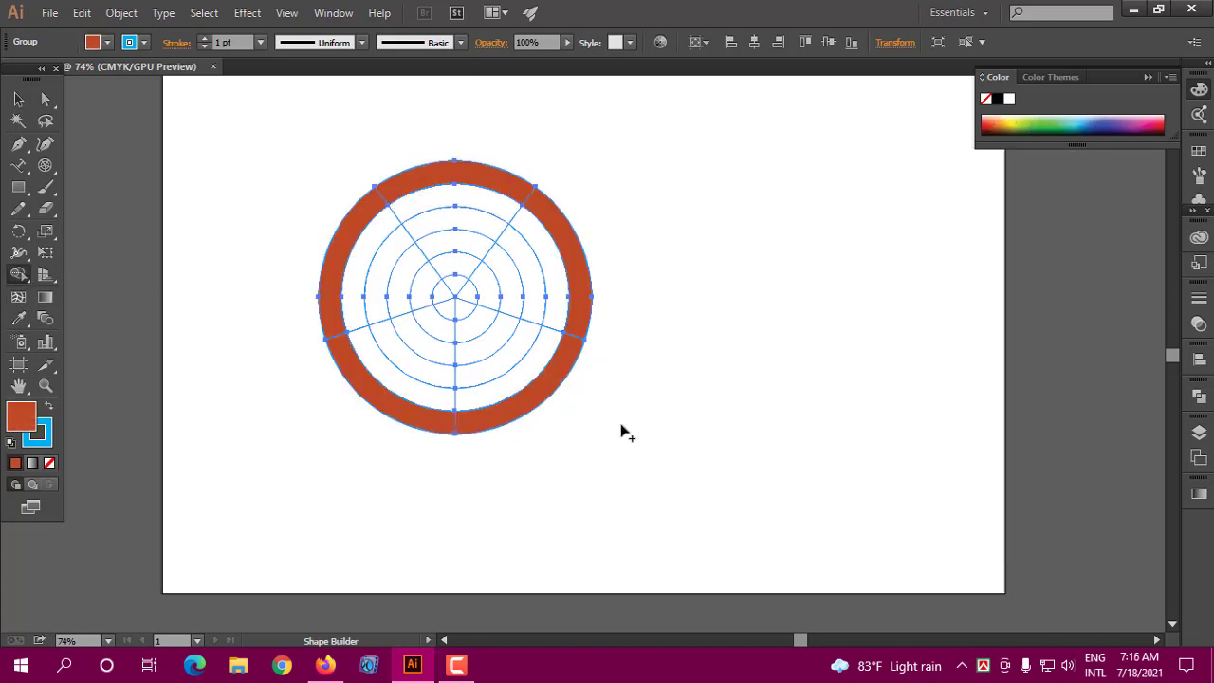
{"action": "left_click", "coordinate": [480, 228]}
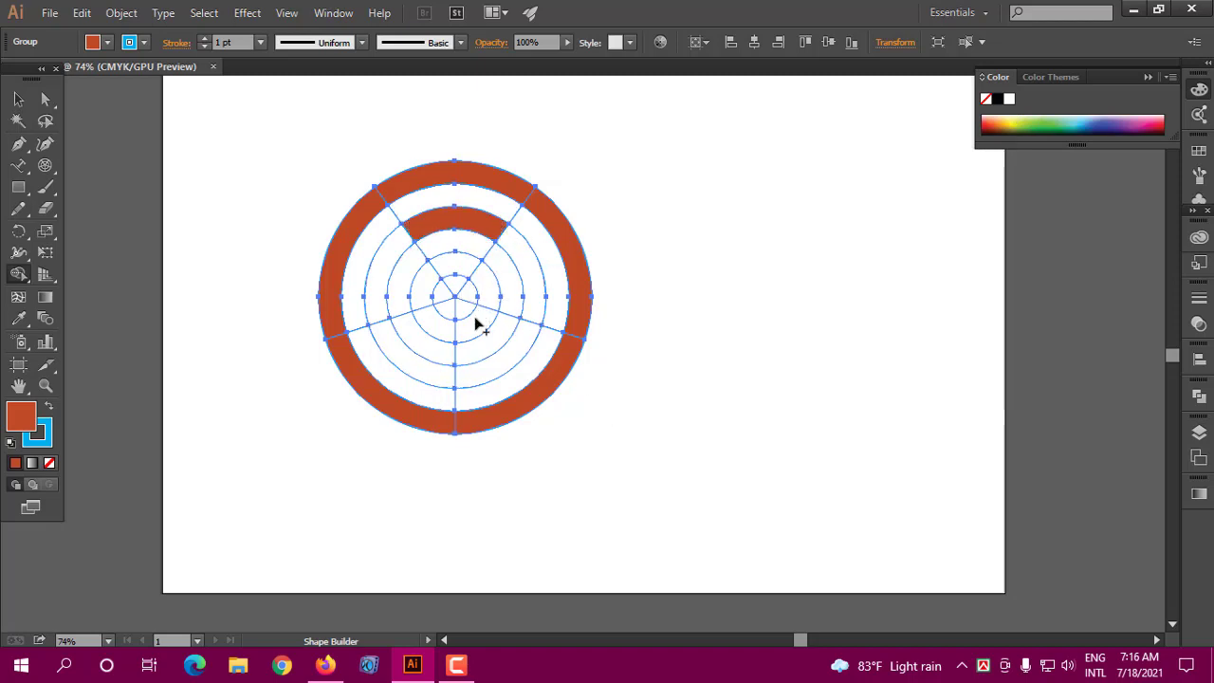
{"action": "left_click", "coordinate": [487, 380]}
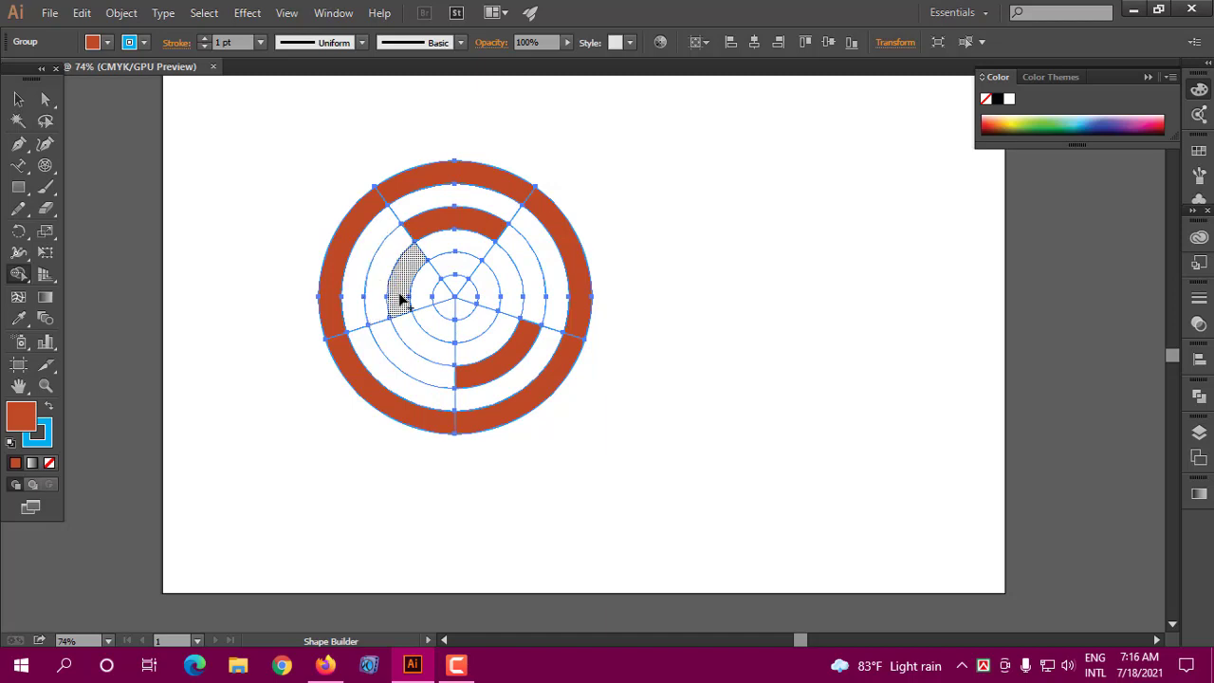
{"action": "left_click", "coordinate": [403, 300]}
{"action": "left_click", "coordinate": [477, 320]}
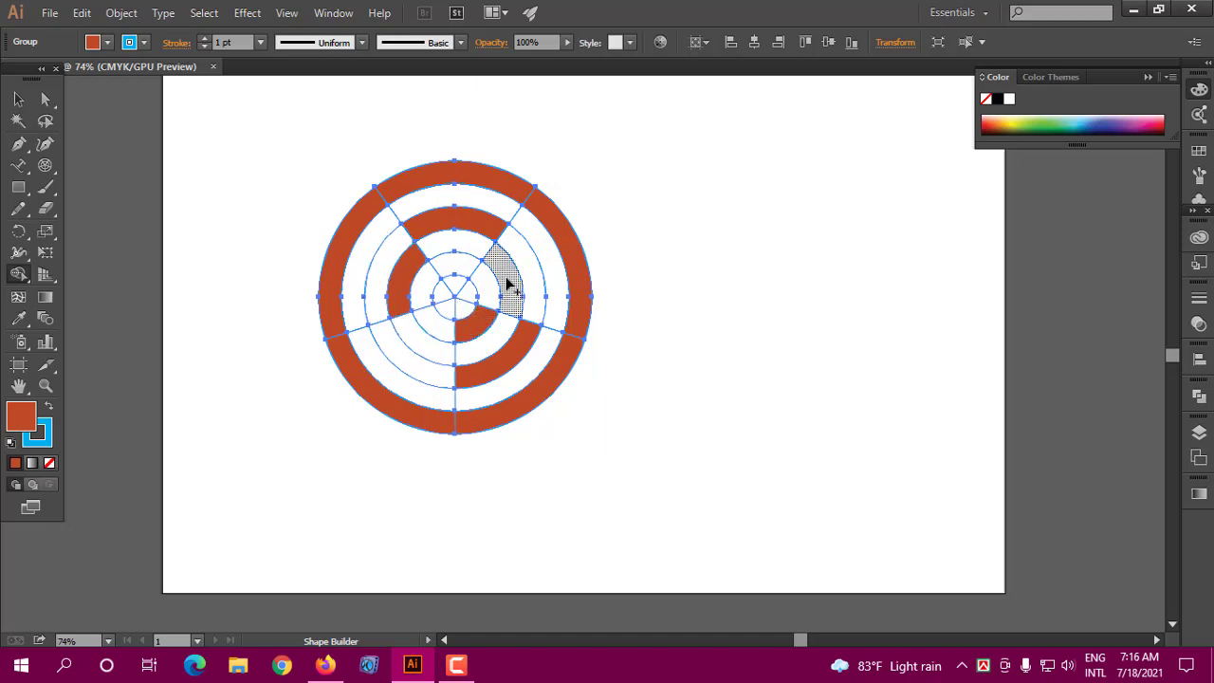
{"action": "left_click", "coordinate": [507, 277]}
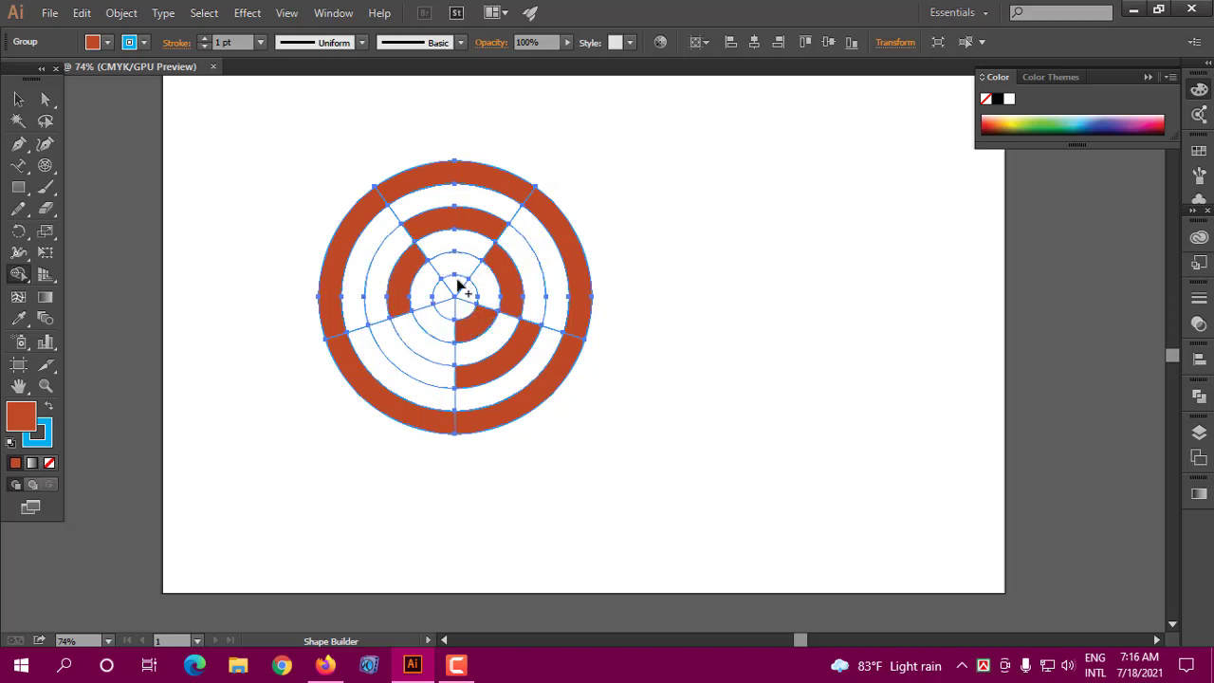
{"action": "left_click", "coordinate": [459, 274]}
{"action": "left_click", "coordinate": [468, 294]}
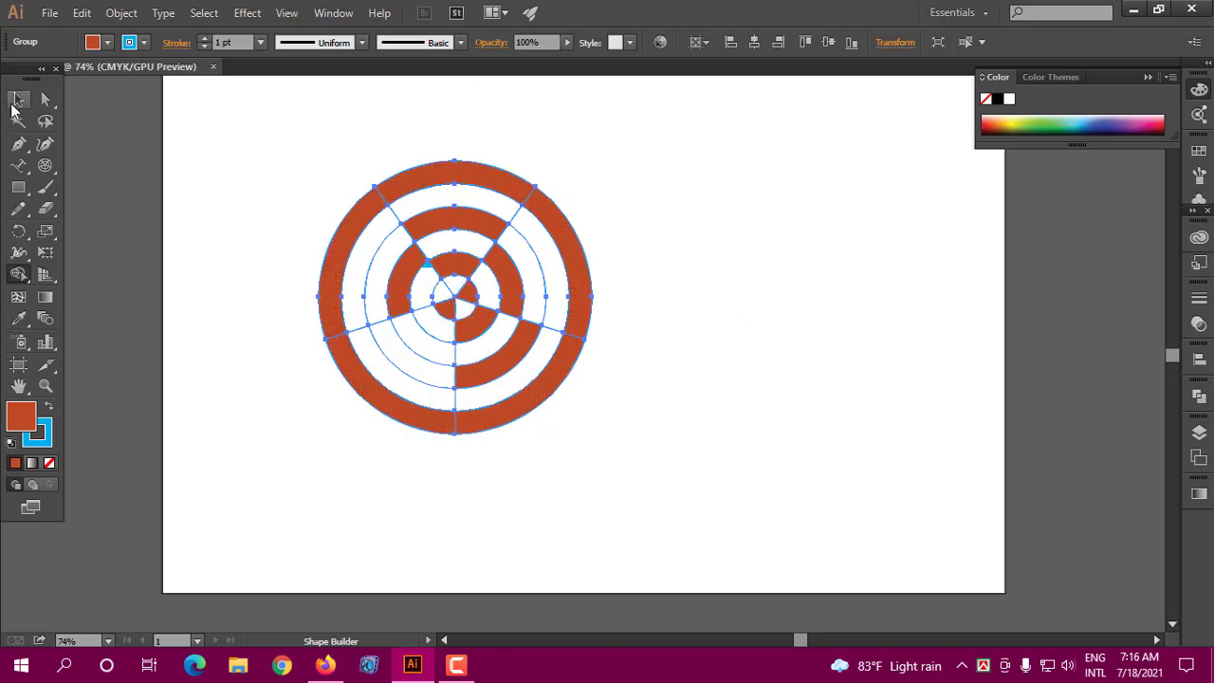
Step: Select the circle group and set its stroke to None
{"action": "left_click", "coordinate": [18, 120]}
{"action": "left_click", "coordinate": [654, 288]}
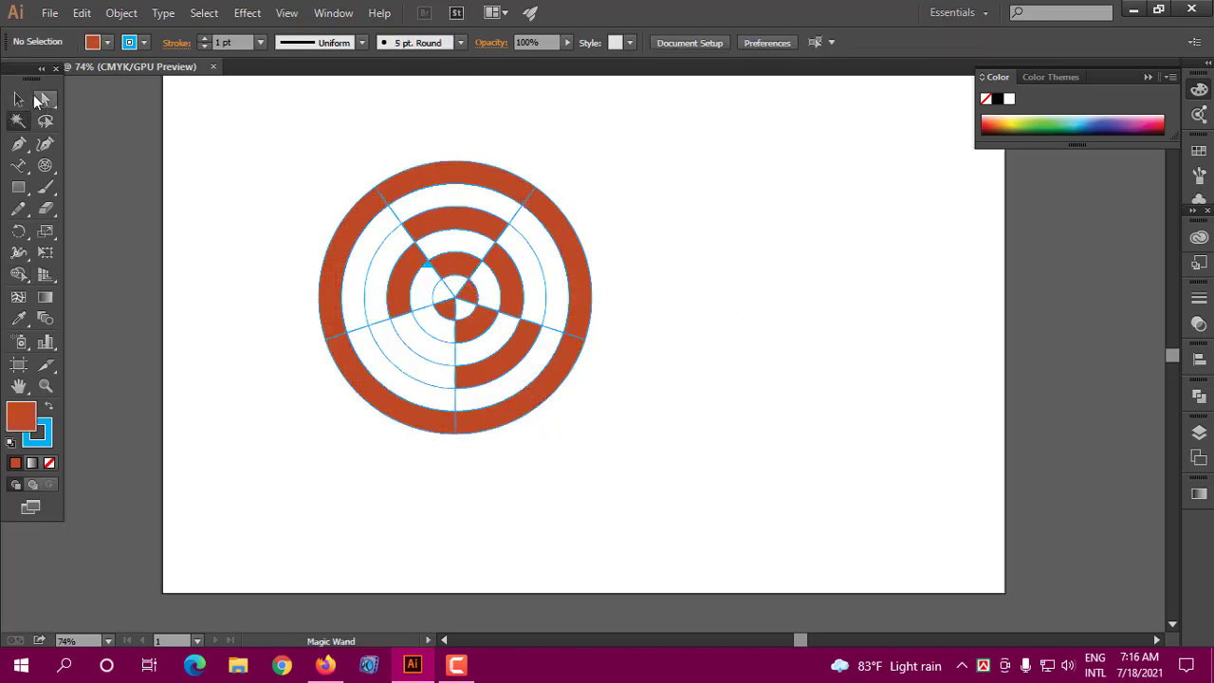
{"action": "key", "text": "v"}
{"action": "scroll", "coordinate": [626, 265], "scroll_direction": "down", "scroll_amount": 1}
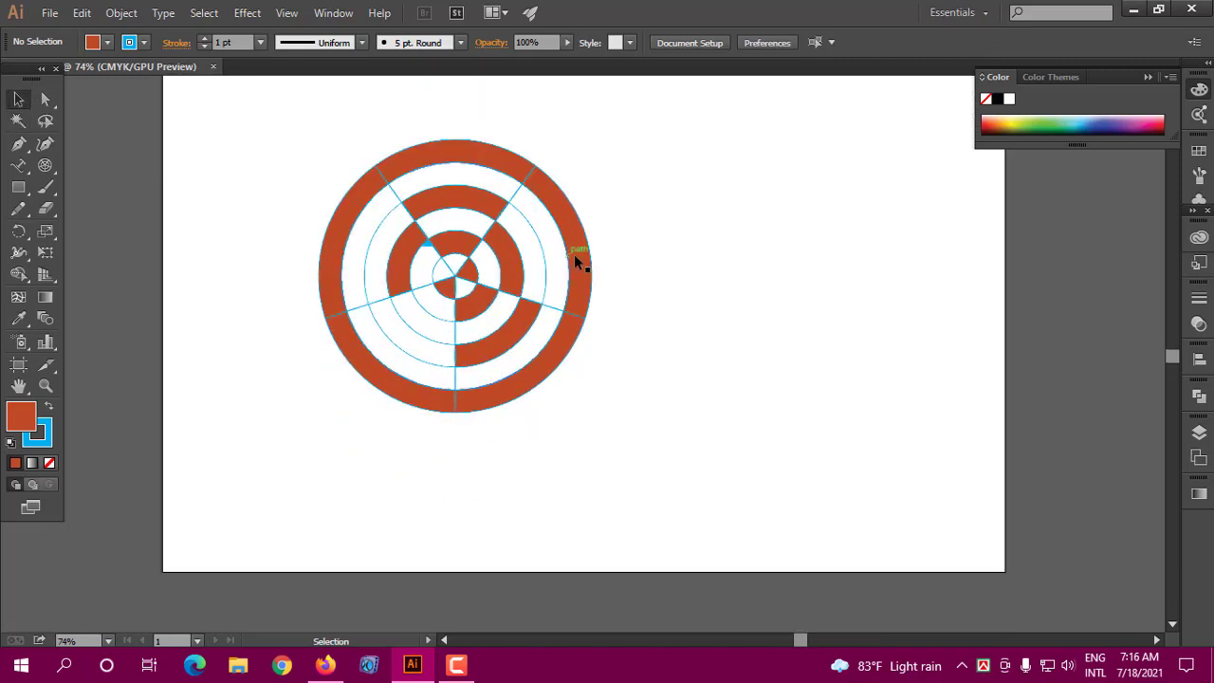
{"action": "left_click", "coordinate": [574, 254]}
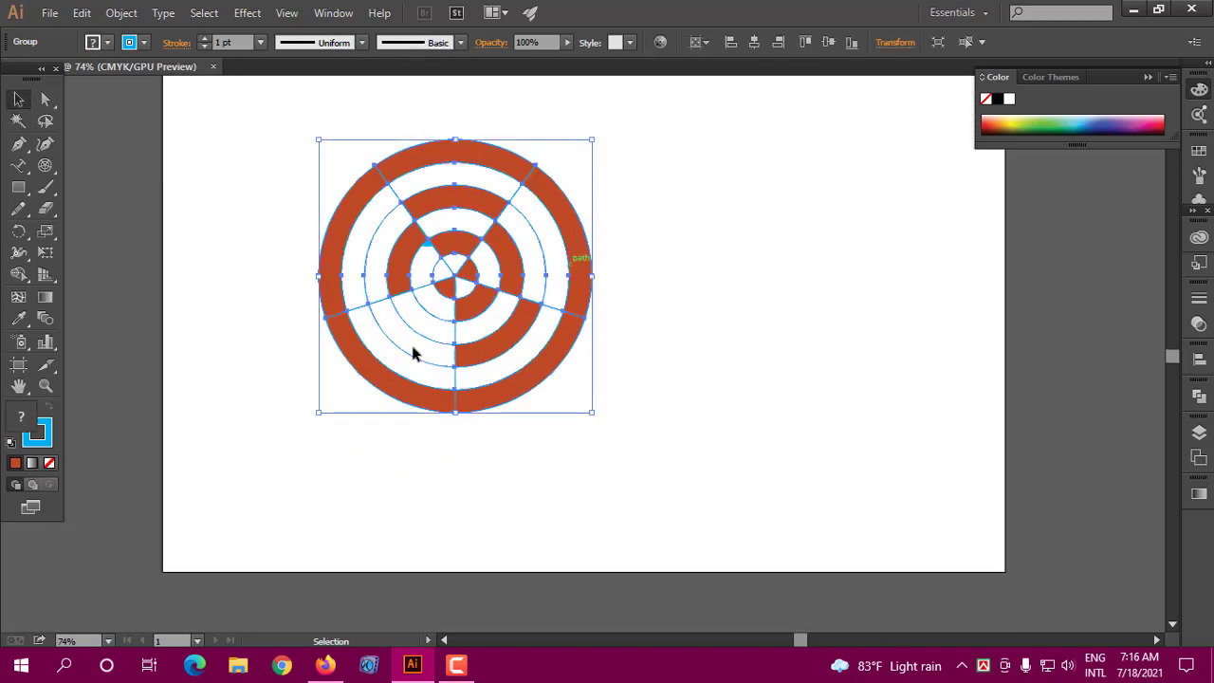
{"action": "left_click", "coordinate": [49, 462]}
Step: Marquee-select the whole circle design and delete it
{"action": "left_click", "coordinate": [444, 421]}
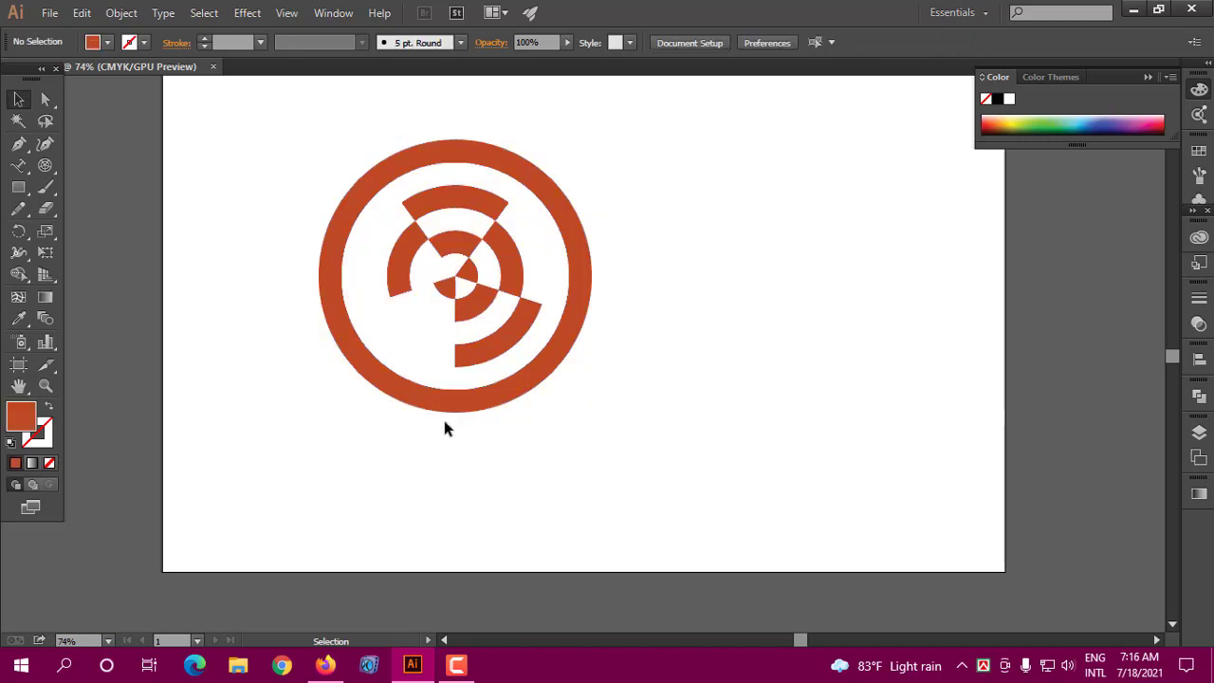
{"action": "scroll", "coordinate": [613, 403], "scroll_direction": "up", "scroll_amount": 2}
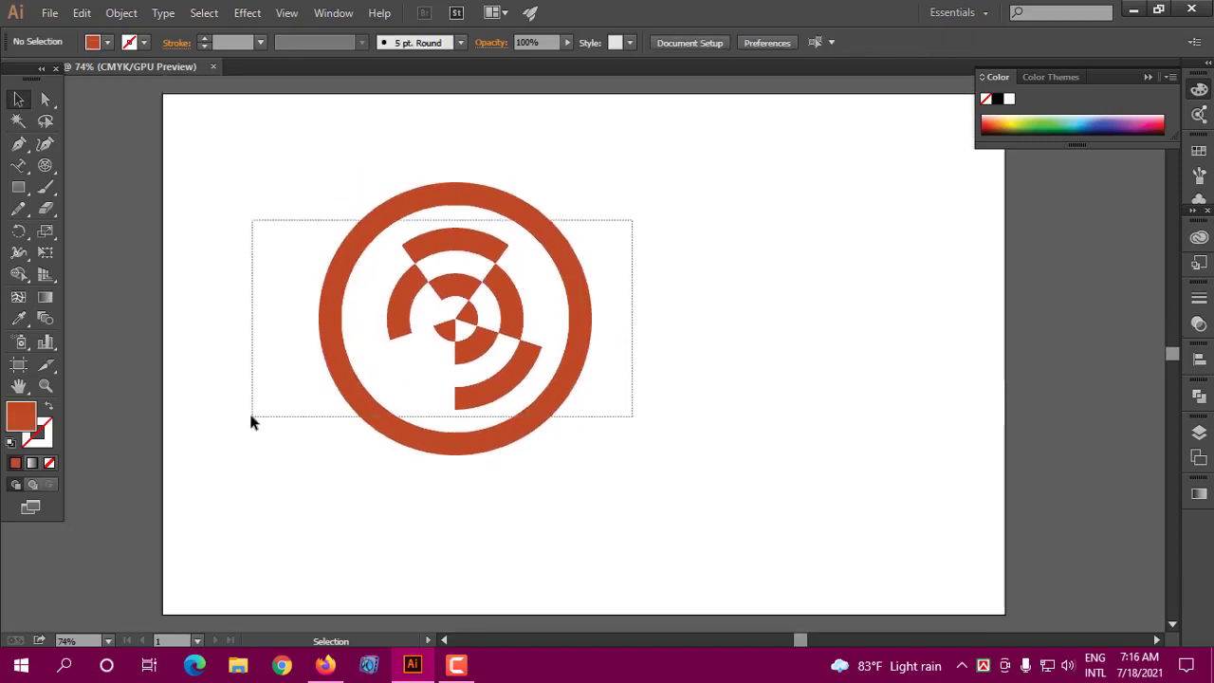
{"action": "left_click_drag", "start_coordinate": [632, 220], "coordinate": [252, 419]}
{"action": "scroll", "coordinate": [667, 412], "scroll_direction": "up", "scroll_amount": 1}
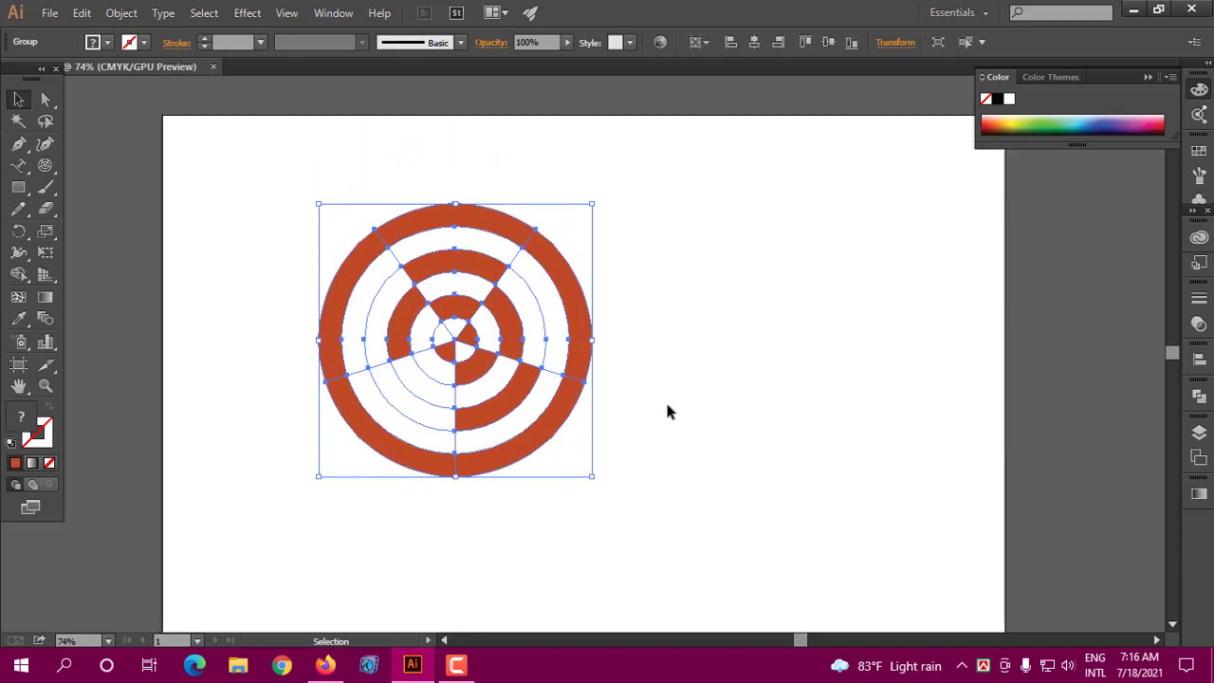
{"action": "key", "text": "Delete"}
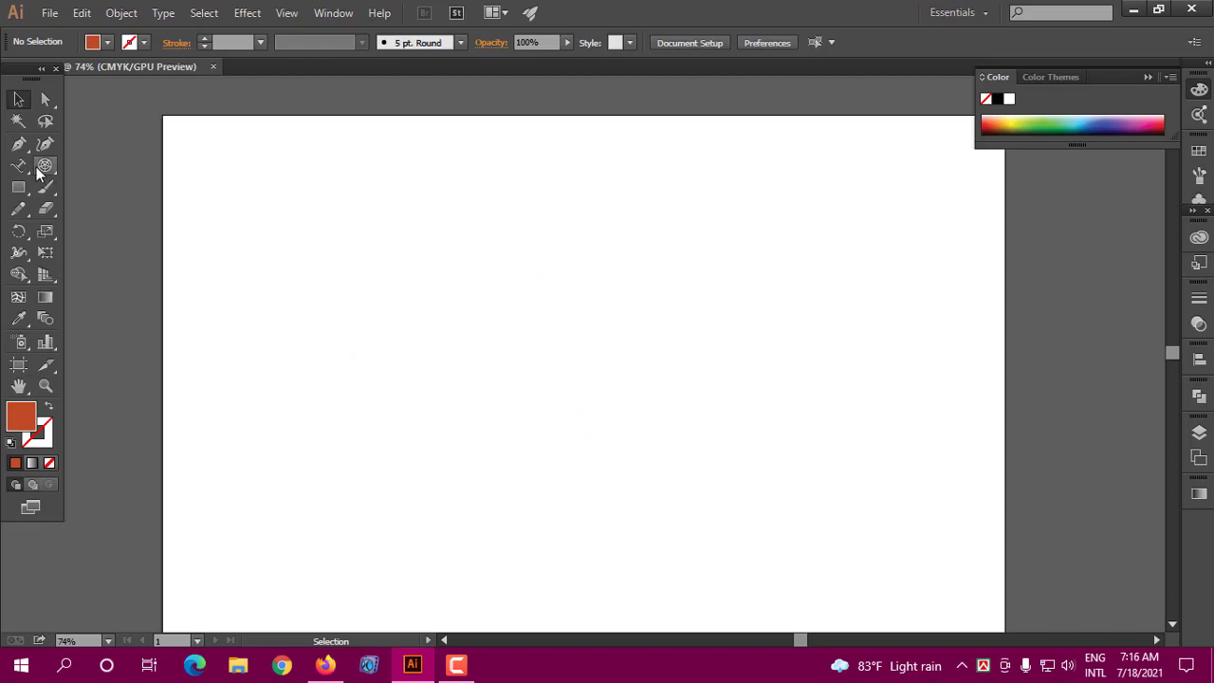
{"action": "left_click", "coordinate": [44, 165]}
{"action": "left_click", "coordinate": [405, 276]}
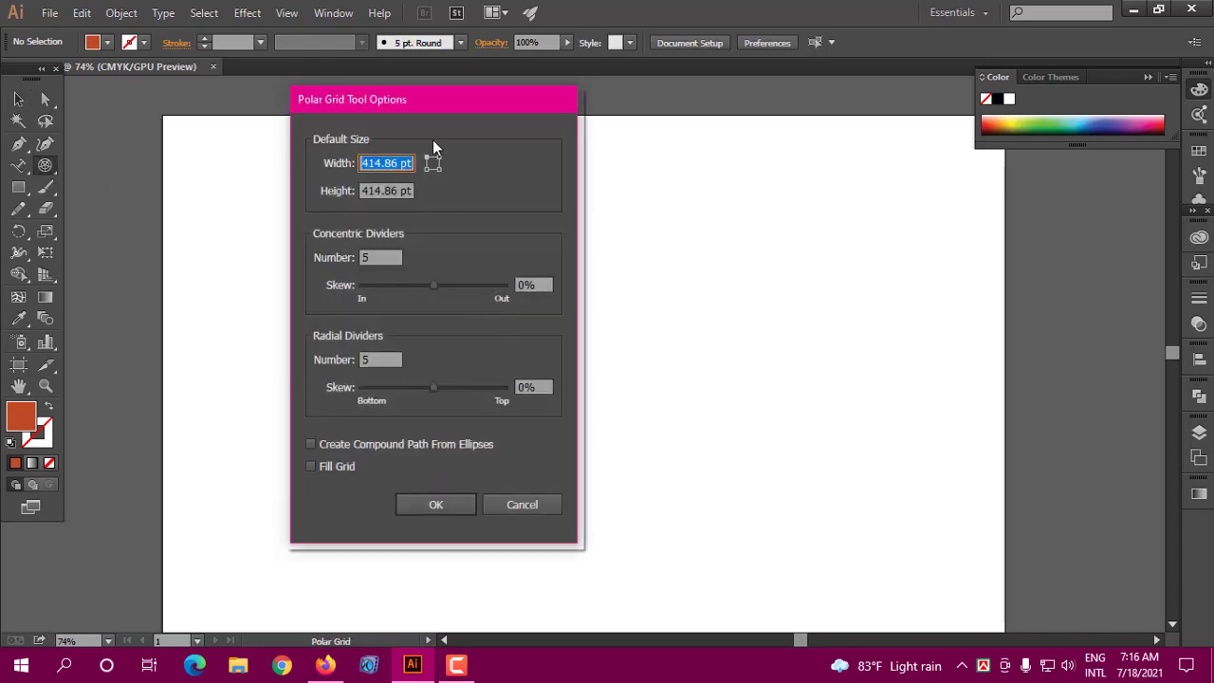
{"action": "left_click_drag", "start_coordinate": [431, 101], "coordinate": [490, 178]}
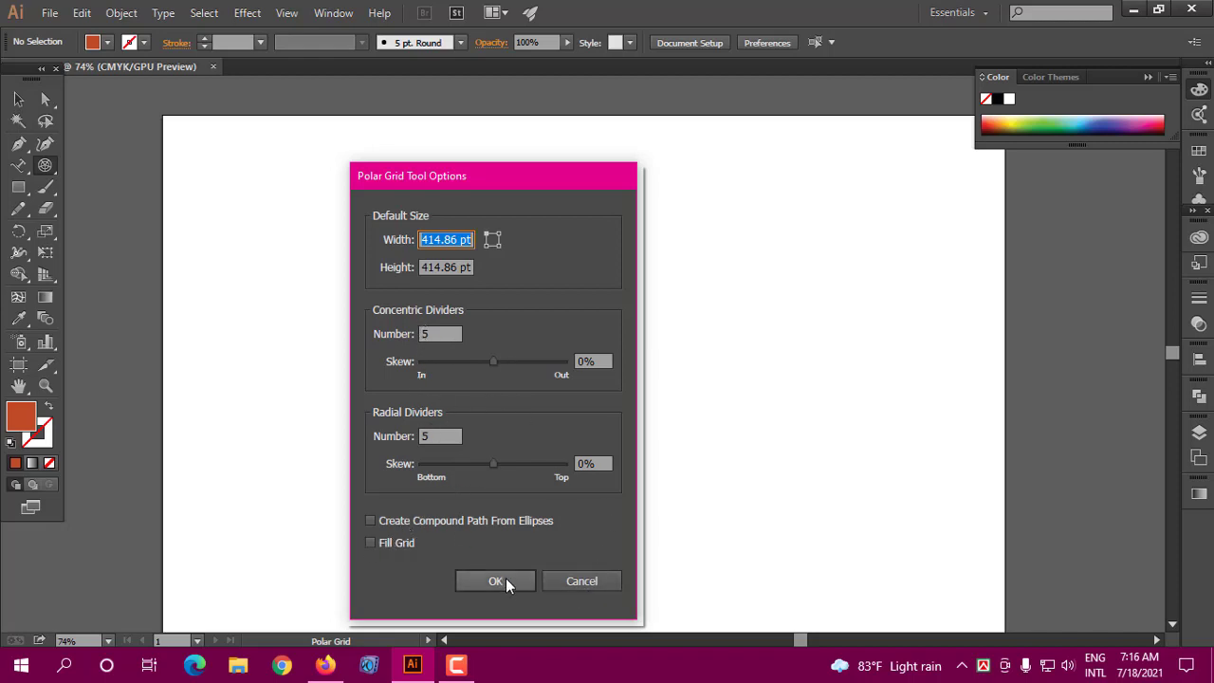
{"action": "left_click_drag", "start_coordinate": [523, 175], "coordinate": [538, 130]}
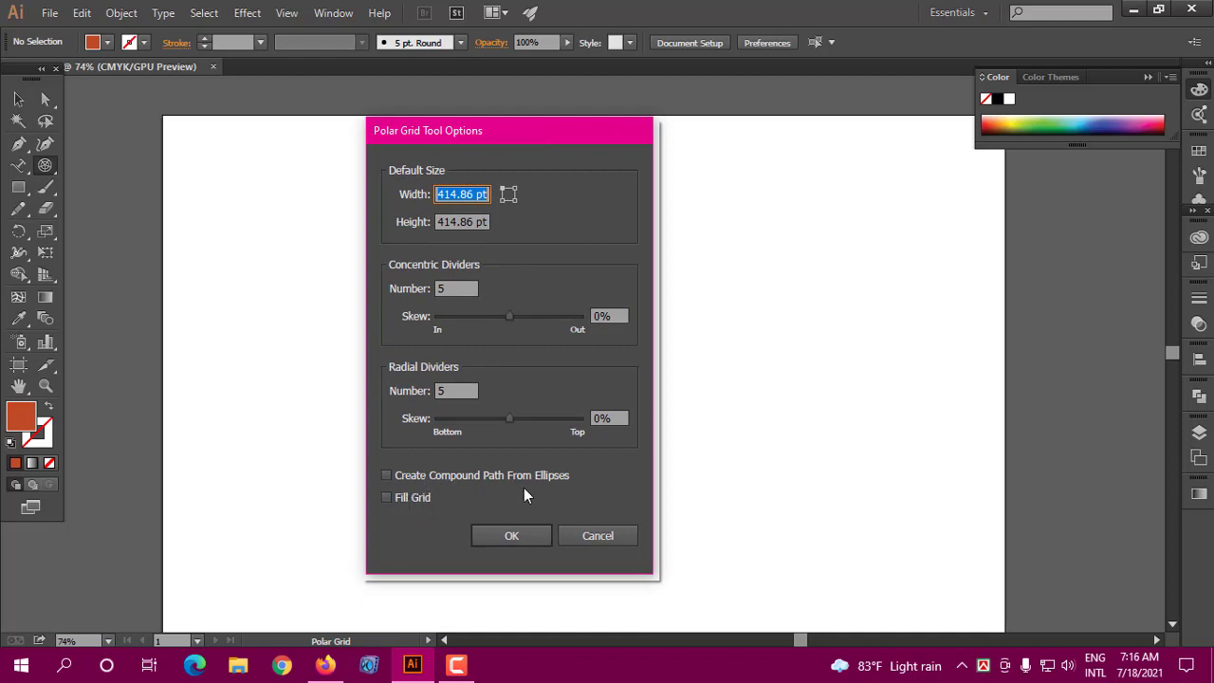
{"action": "left_click", "coordinate": [392, 498]}
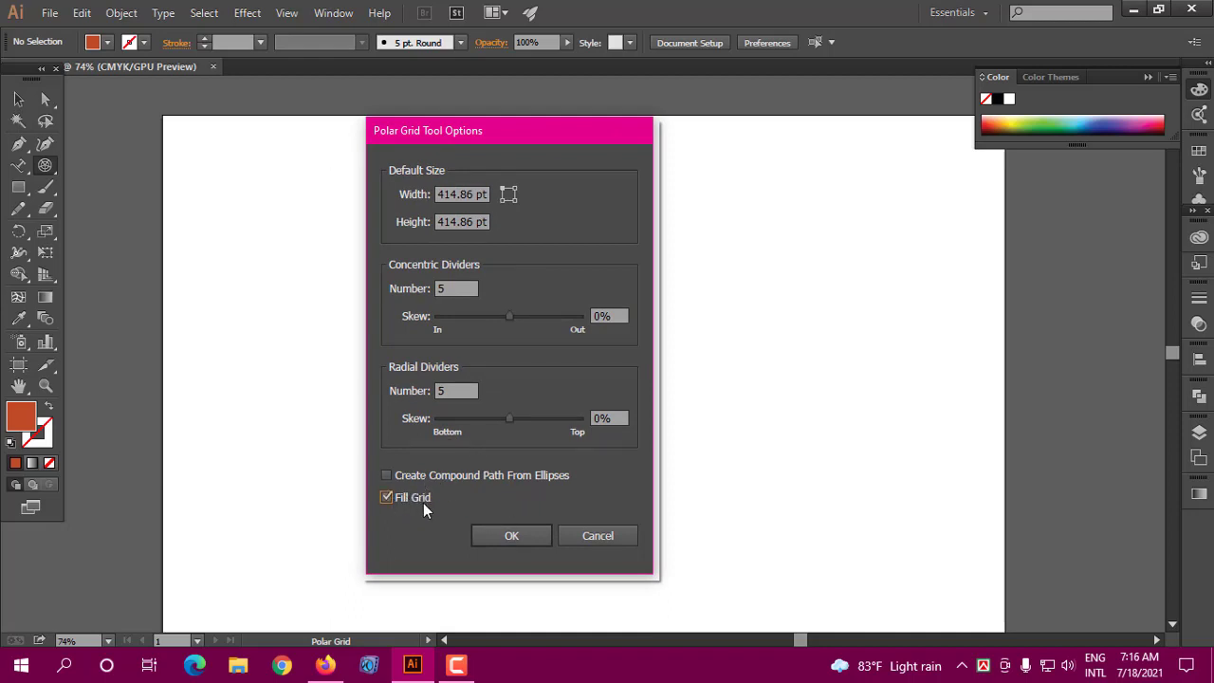
{"action": "left_click", "coordinate": [509, 537]}
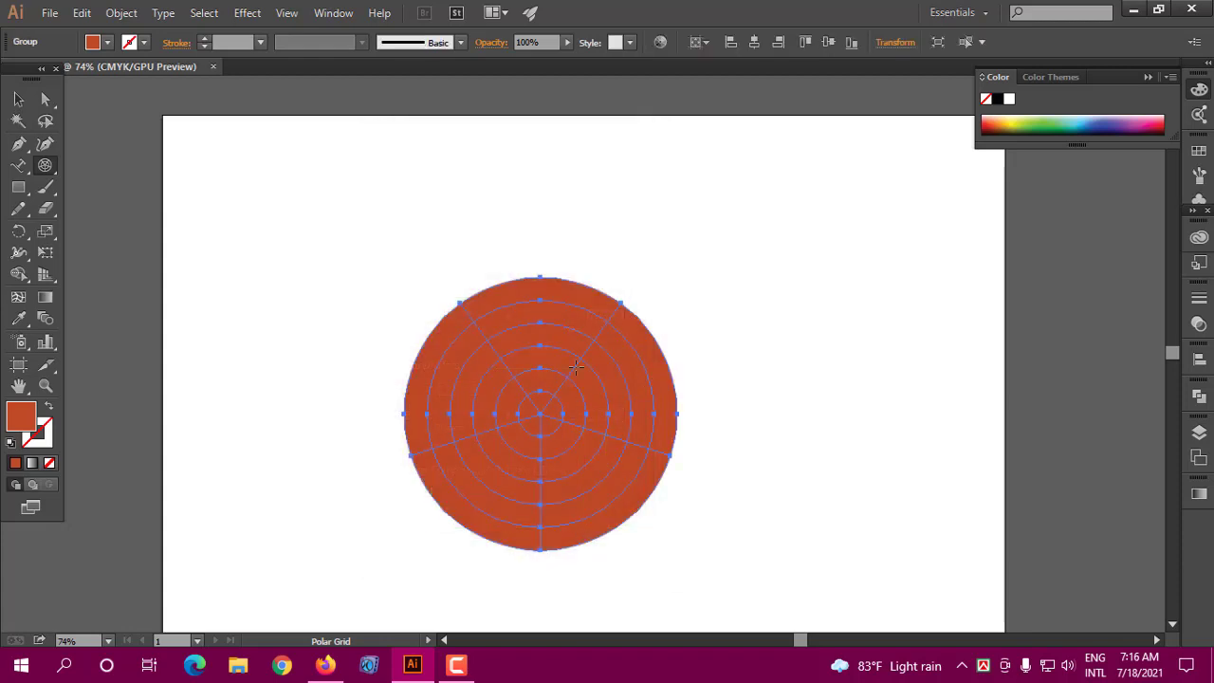
{"action": "scroll", "coordinate": [588, 413], "scroll_direction": "down", "scroll_amount": 2}
{"action": "left_click", "coordinate": [18, 99]}
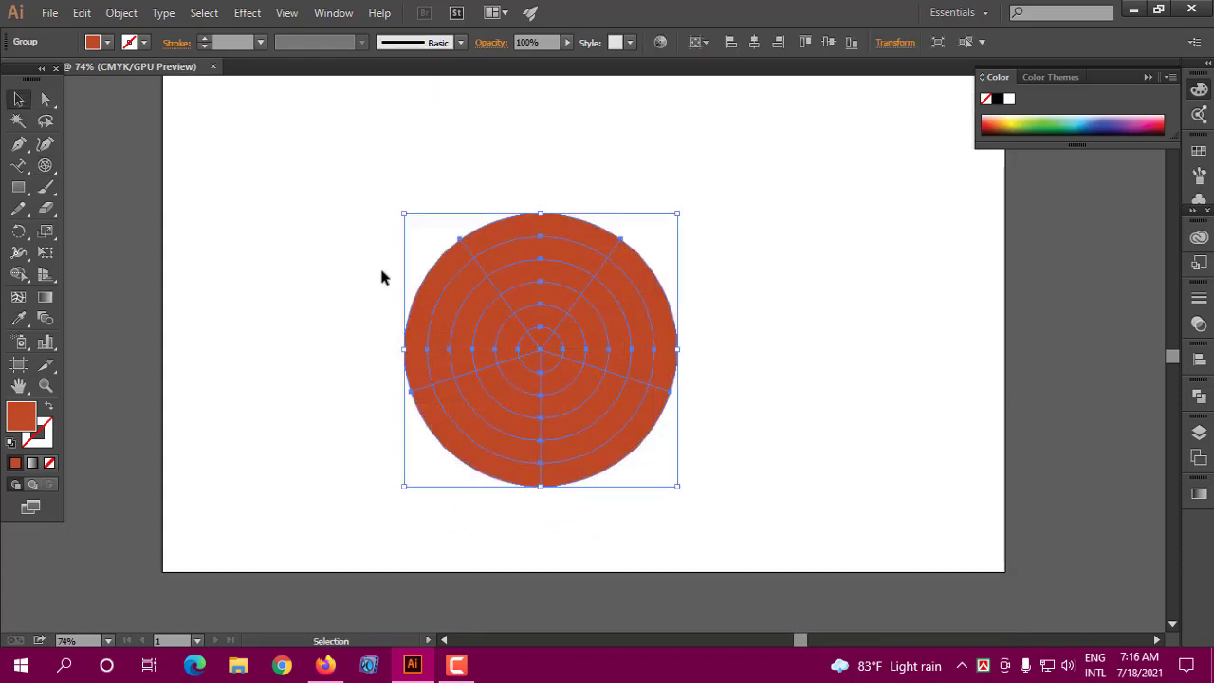
{"action": "left_click", "coordinate": [774, 385]}
{"action": "scroll", "coordinate": [569, 322], "scroll_direction": "down", "scroll_amount": 3}
{"action": "left_click", "coordinate": [467, 291]}
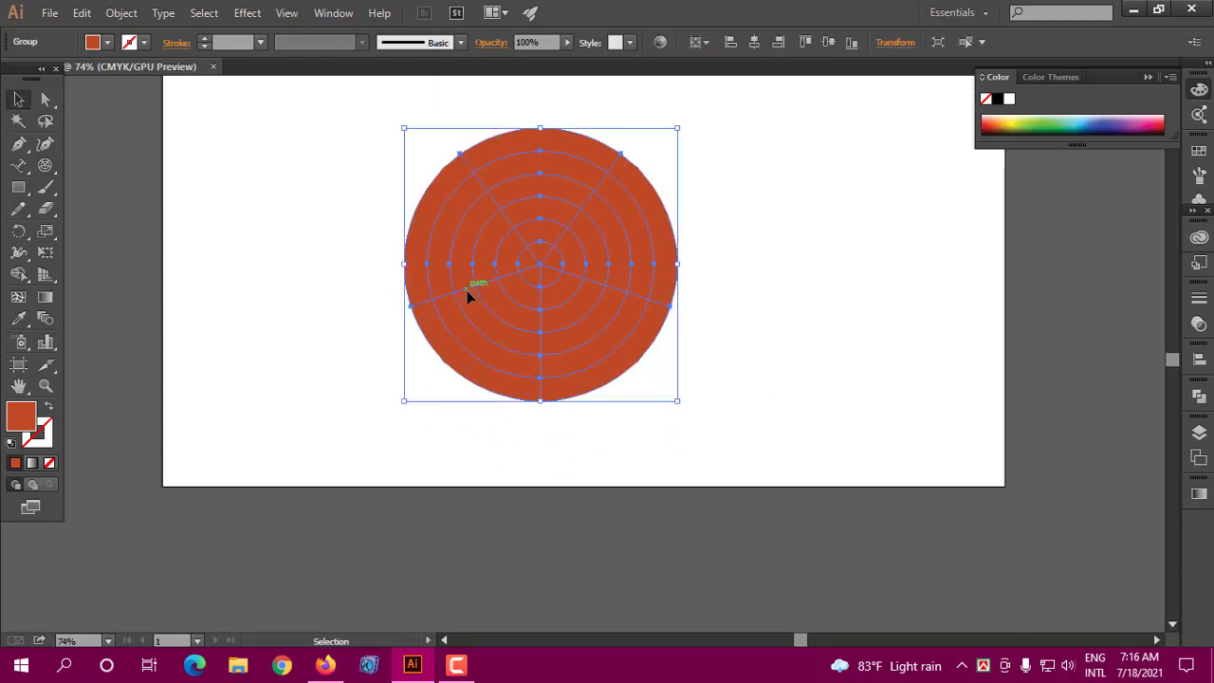
{"action": "key", "text": "Delete"}
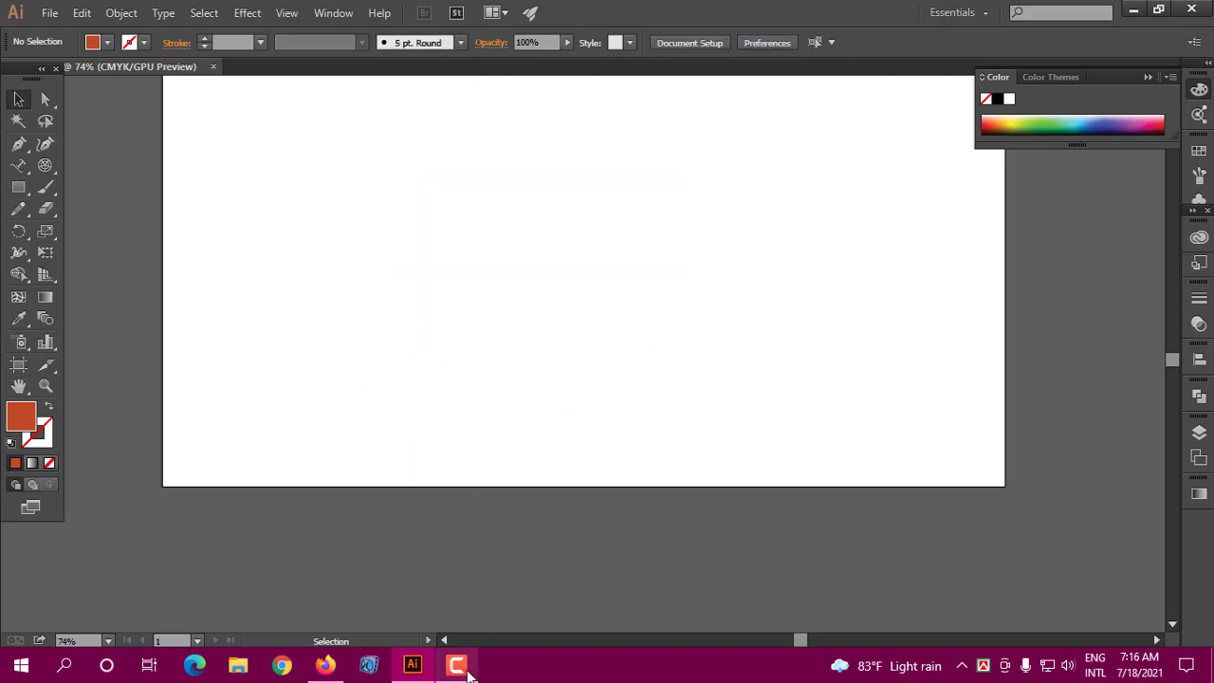
{"action": "scroll", "coordinate": [435, 378], "scroll_direction": "up", "scroll_amount": 1}
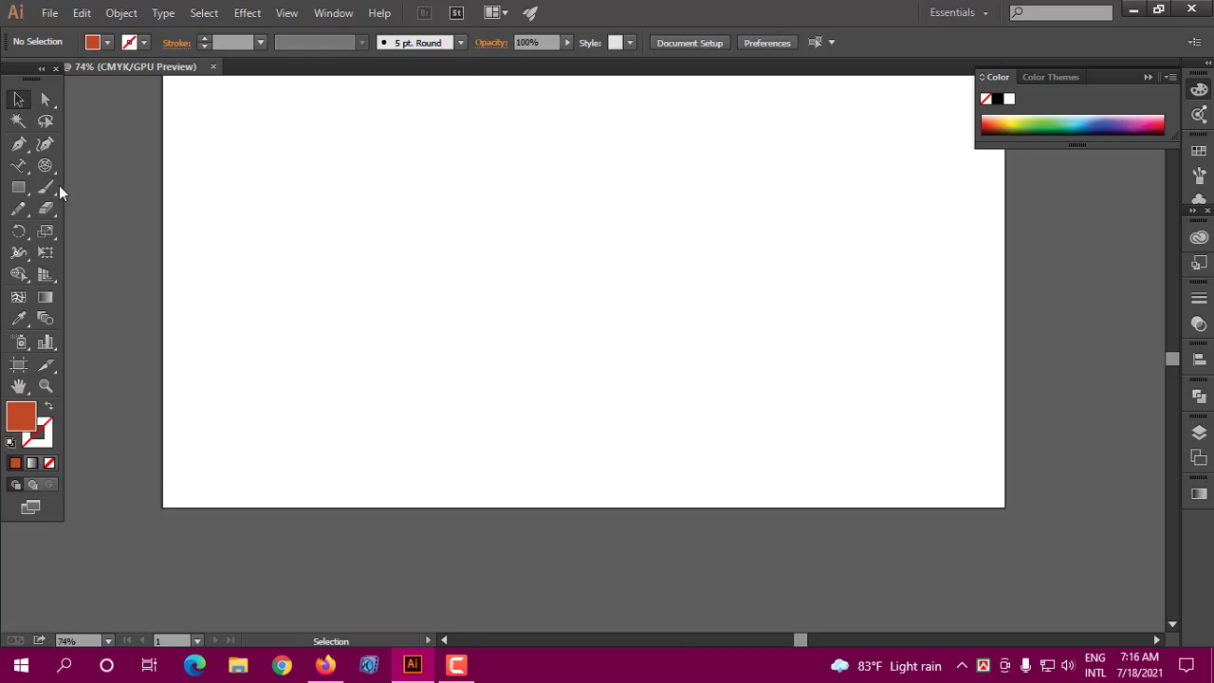
Step: Draw an orange-red square with the Rectangle tool and move it up and left
{"action": "left_click_drag", "start_coordinate": [50, 177], "coordinate": [185, 180]}
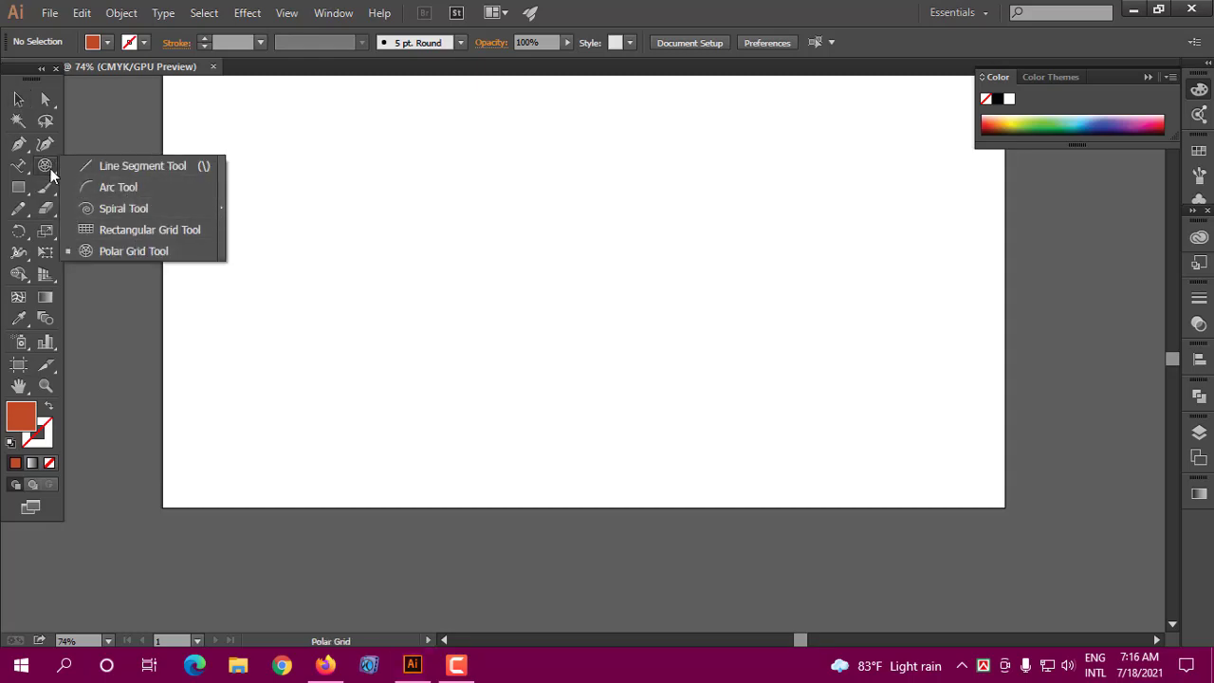
{"action": "left_click", "coordinate": [51, 172]}
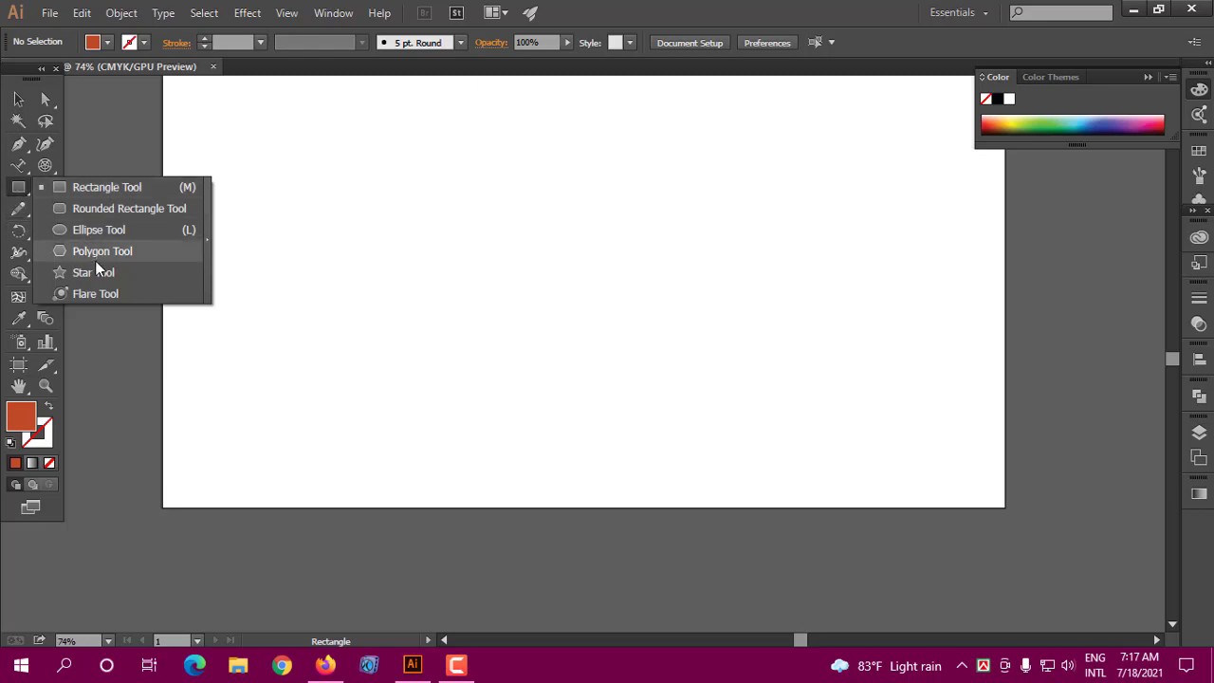
{"action": "left_click", "coordinate": [21, 192]}
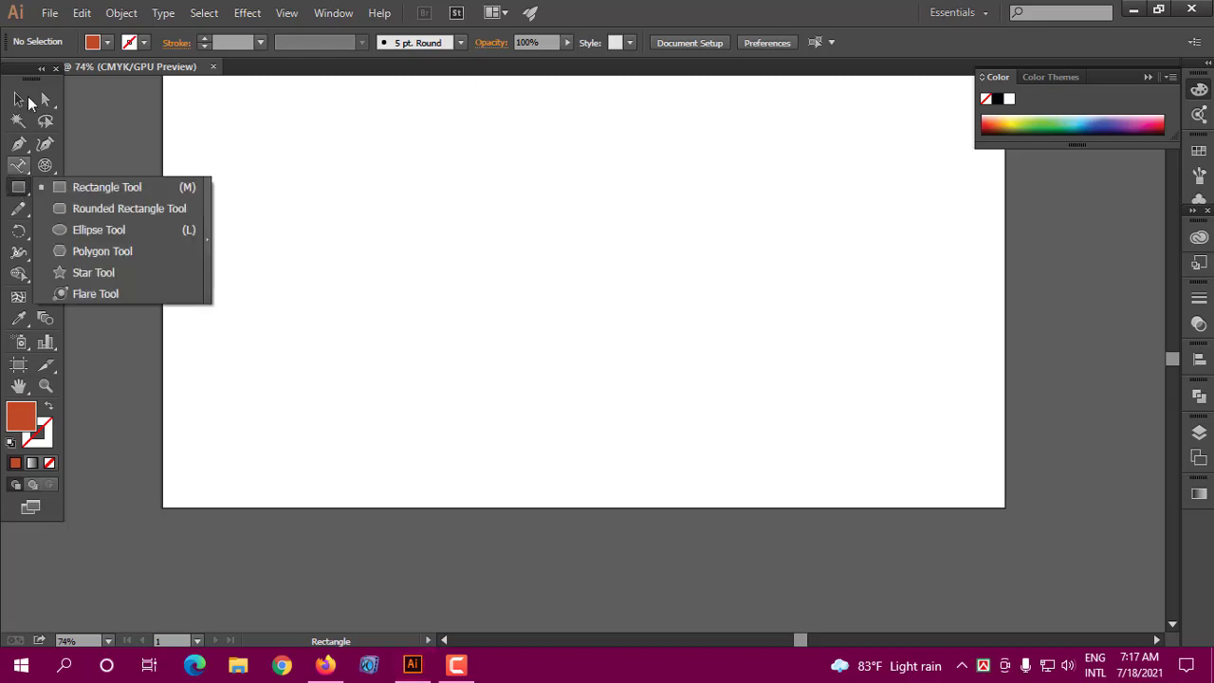
{"action": "left_click", "coordinate": [86, 187]}
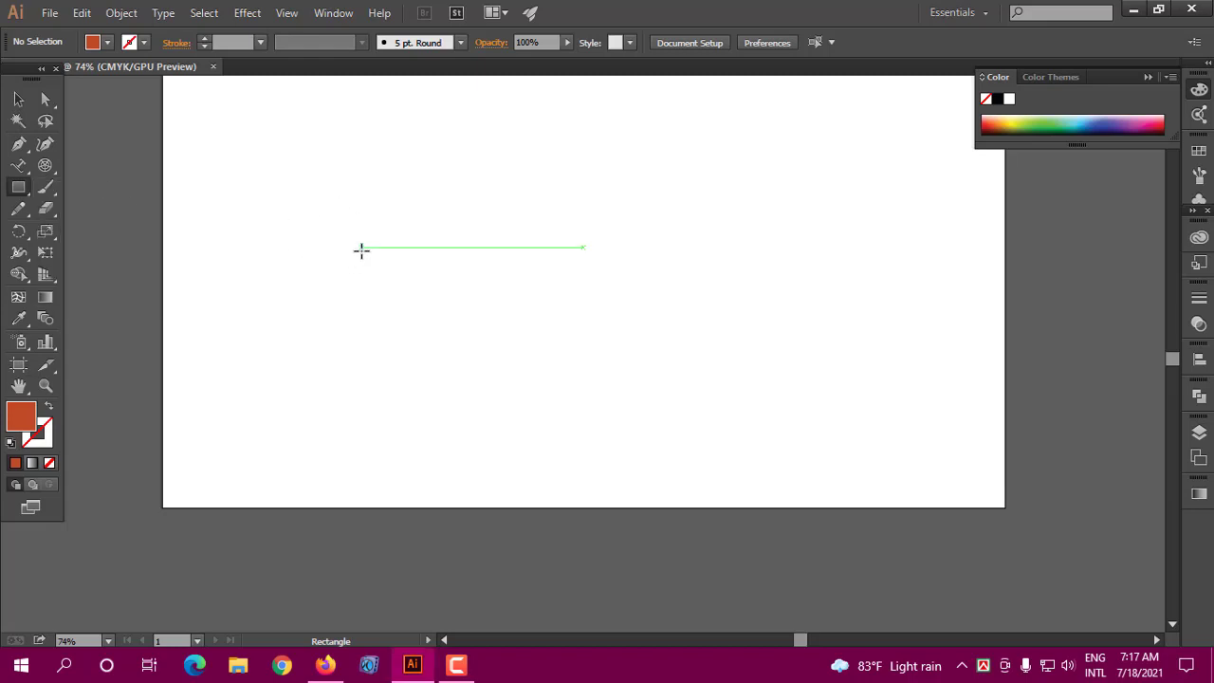
{"action": "left_click_drag", "start_coordinate": [324, 222], "coordinate": [468, 339]}
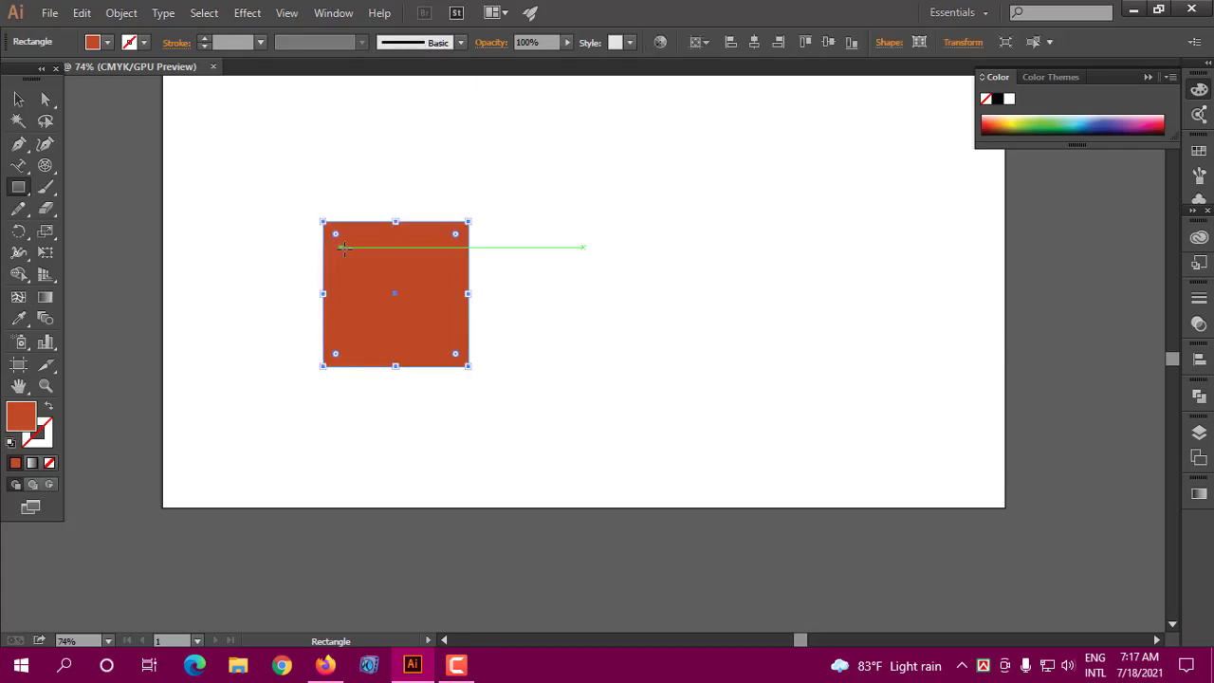
{"action": "left_click", "coordinate": [18, 99]}
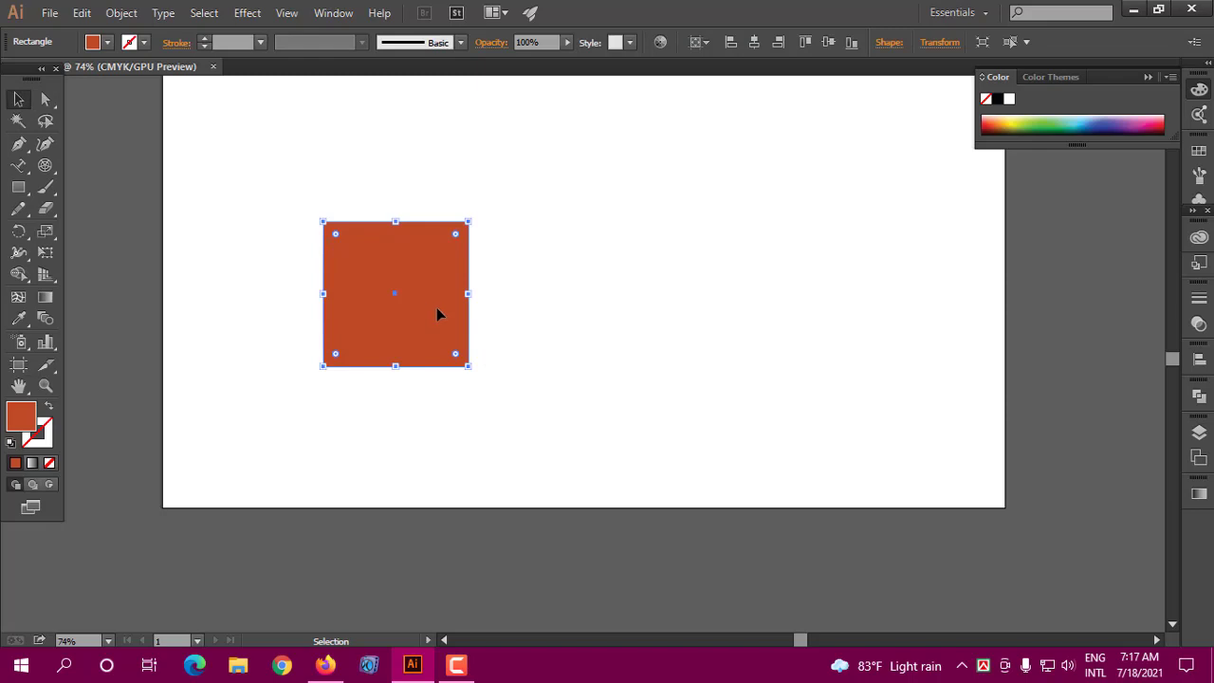
{"action": "left_click_drag", "start_coordinate": [438, 313], "coordinate": [427, 253]}
{"action": "left_click", "coordinate": [537, 284]}
{"action": "scroll", "coordinate": [371, 304], "scroll_direction": "up", "scroll_amount": 1}
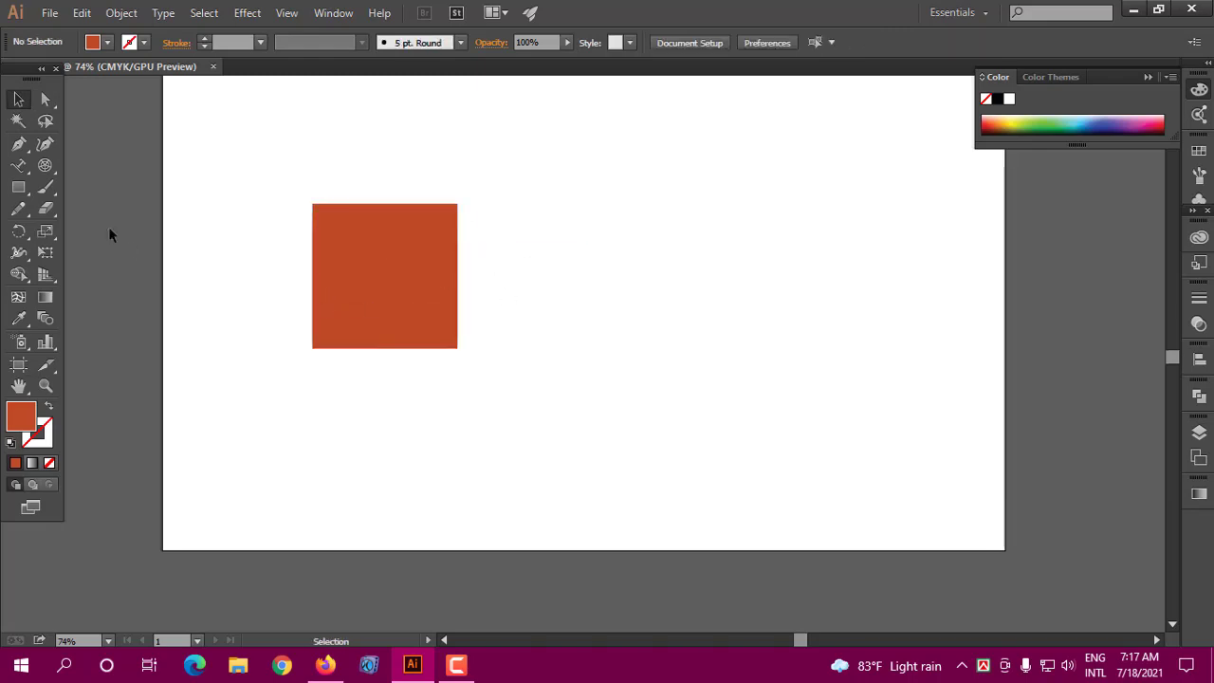
Step: Draw a wide rectangle about 407 × 218 pt right of the square and reposition it
{"action": "left_click", "coordinate": [18, 187]}
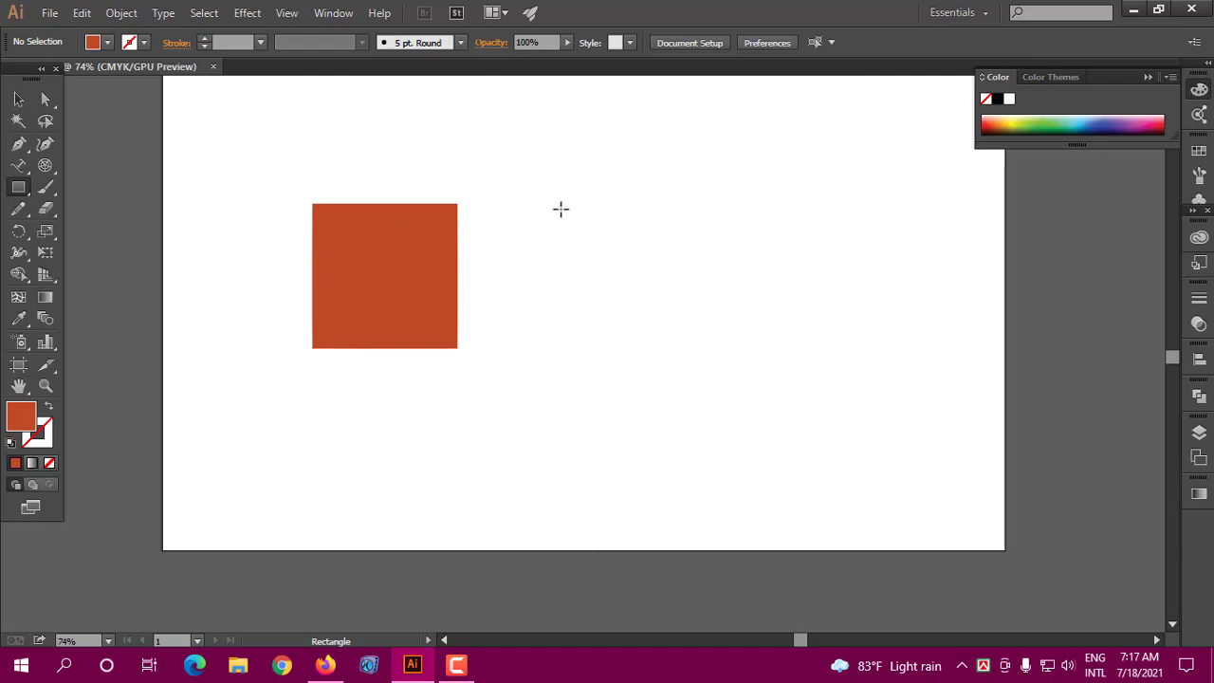
{"action": "left_click_drag", "start_coordinate": [561, 209], "coordinate": [769, 385]}
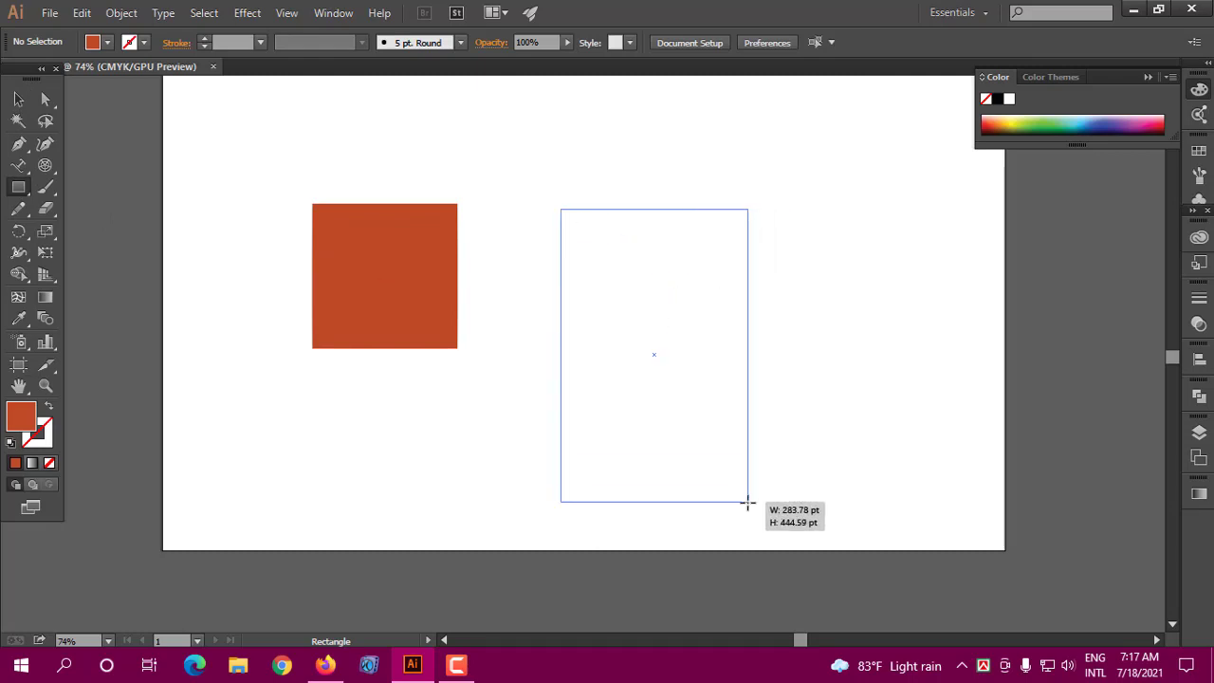
{"action": "left_click_drag", "start_coordinate": [769, 385], "coordinate": [828, 353]}
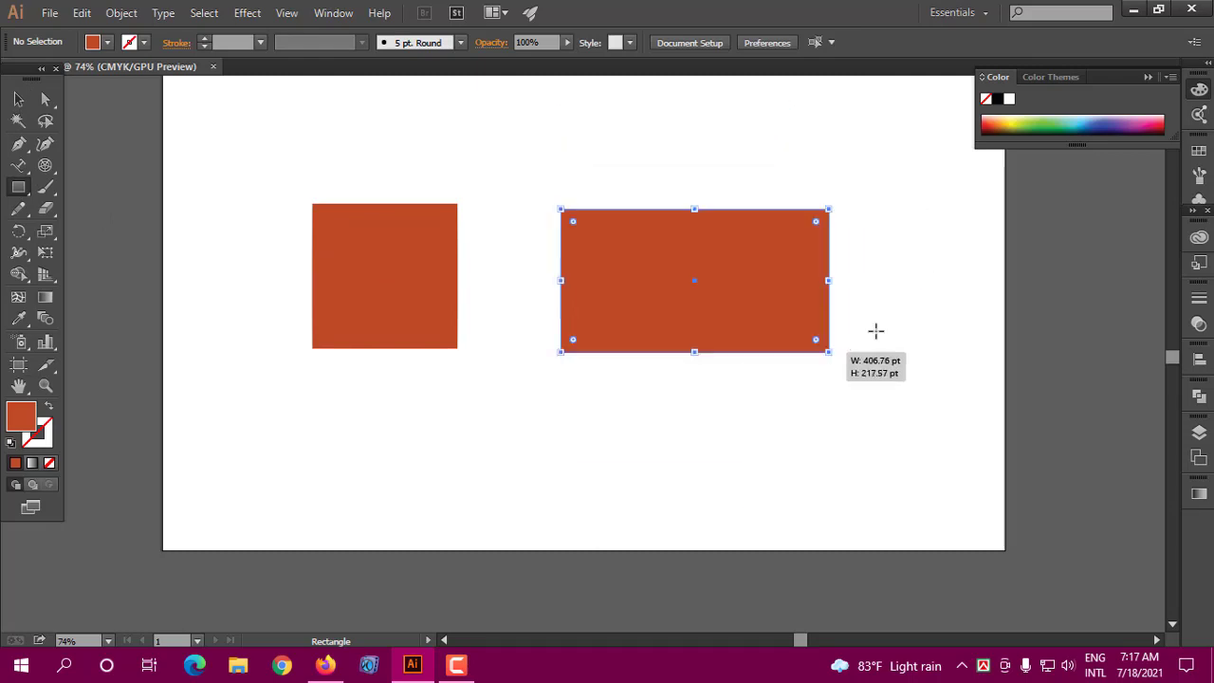
{"action": "left_click", "coordinate": [18, 98]}
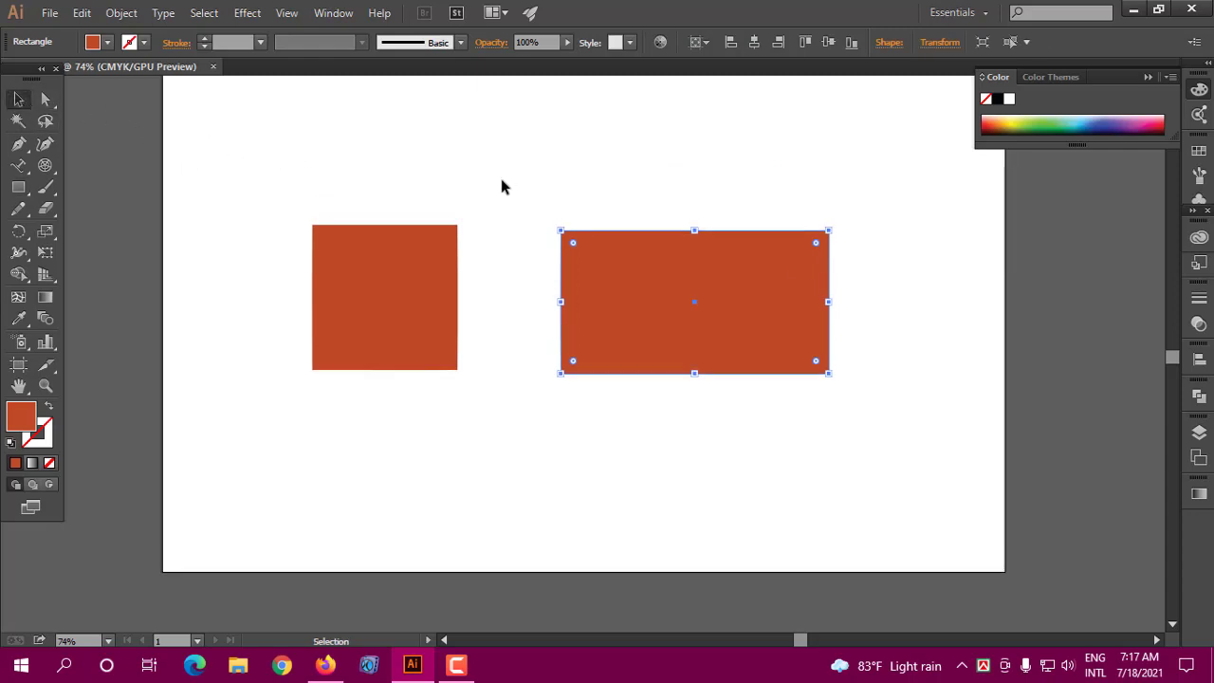
{"action": "scroll", "coordinate": [500, 184], "scroll_direction": "up", "scroll_amount": 2}
{"action": "left_click_drag", "start_coordinate": [664, 317], "coordinate": [560, 229]}
Step: Select and delete the square, then the wide rectangle
{"action": "left_click", "coordinate": [373, 323]}
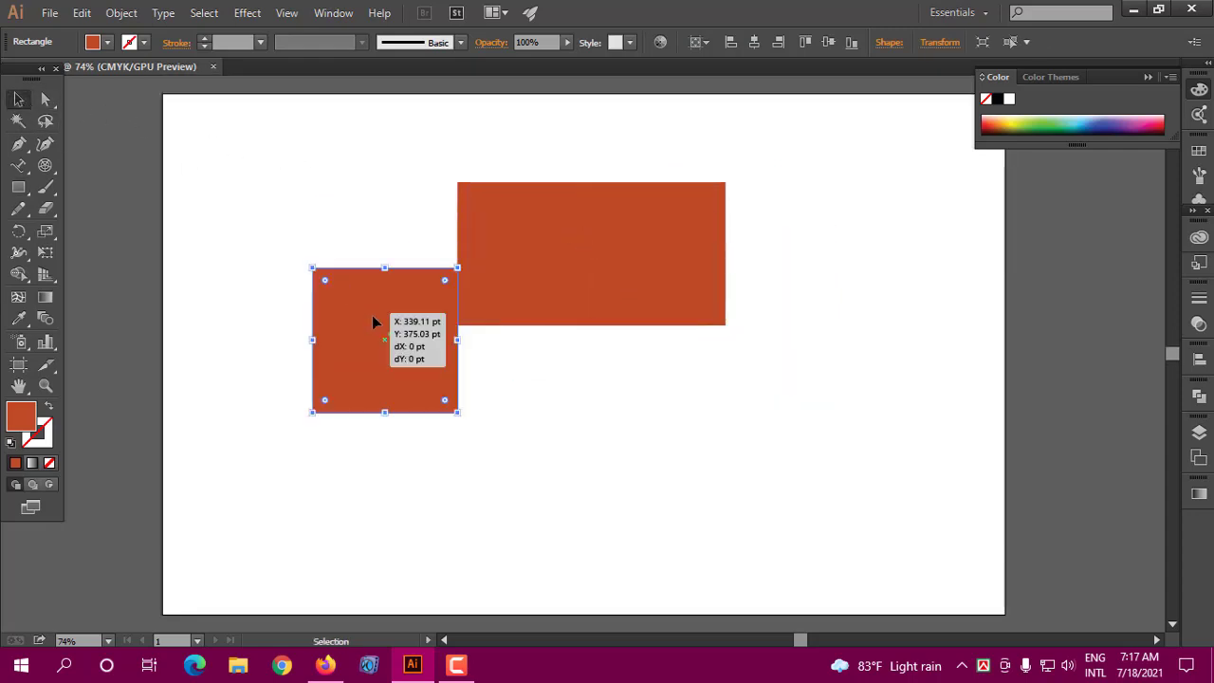
{"action": "key", "text": "Delete"}
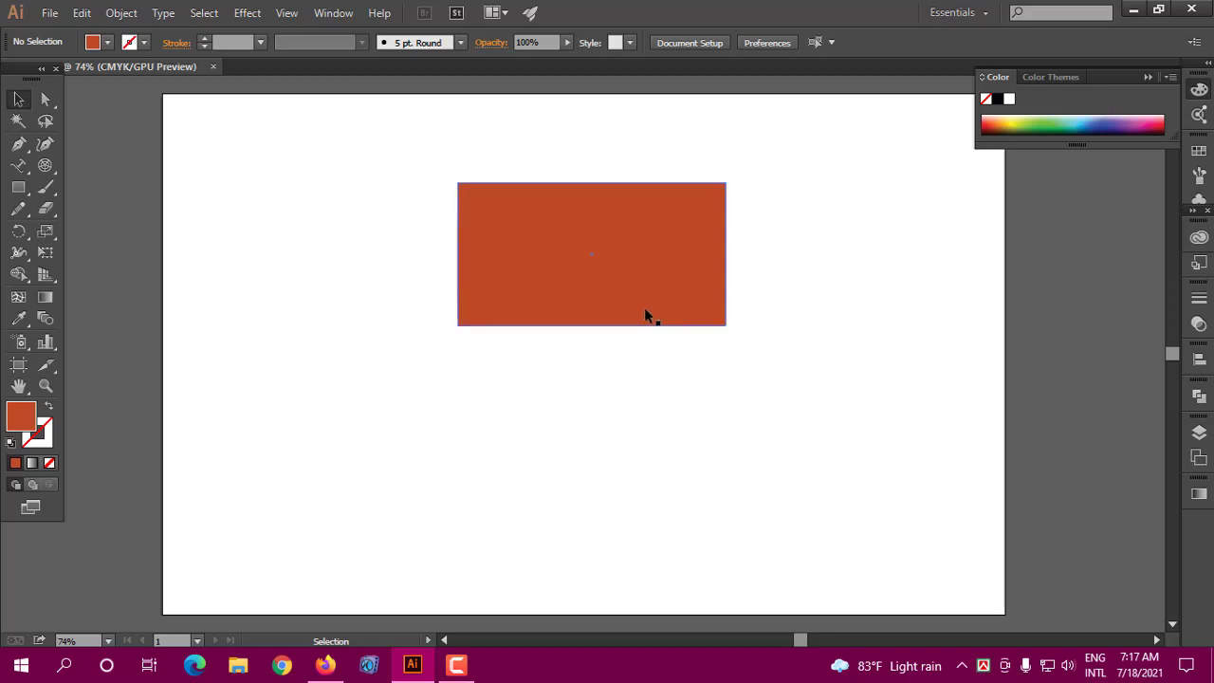
{"action": "scroll", "coordinate": [635, 285], "scroll_direction": "down", "scroll_amount": 1}
{"action": "left_click_drag", "start_coordinate": [629, 254], "coordinate": [512, 273]}
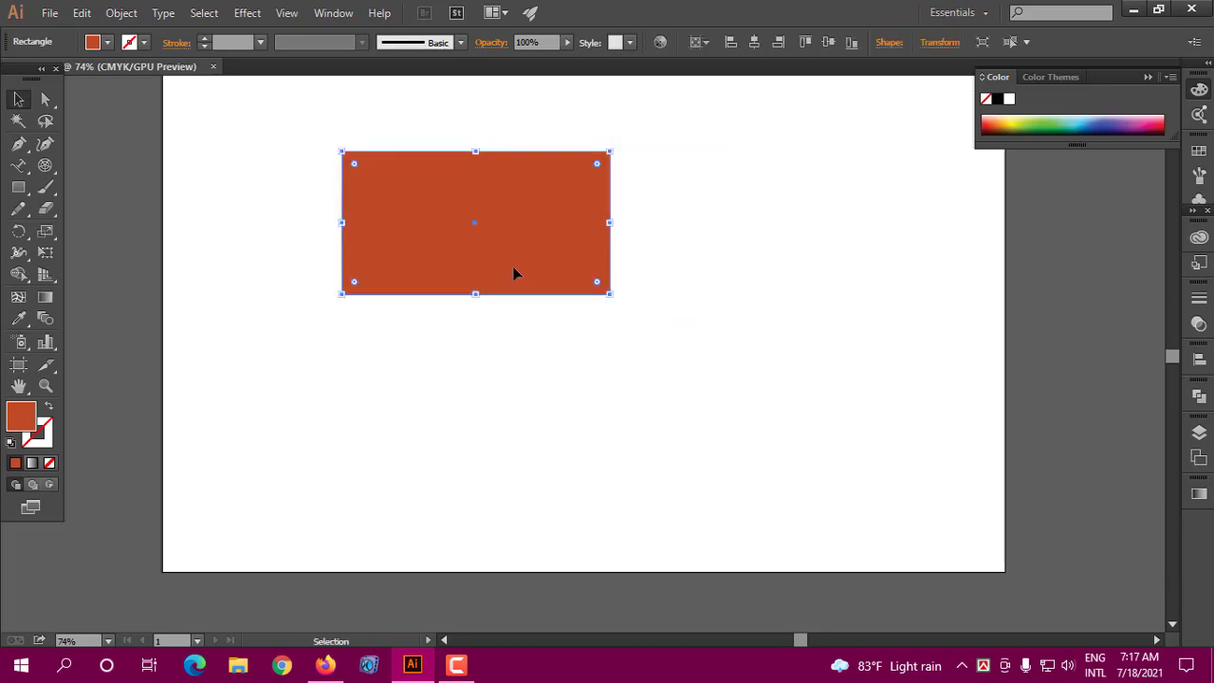
{"action": "key", "text": "Delete"}
{"action": "left_click_drag", "start_coordinate": [19, 193], "coordinate": [113, 187]}
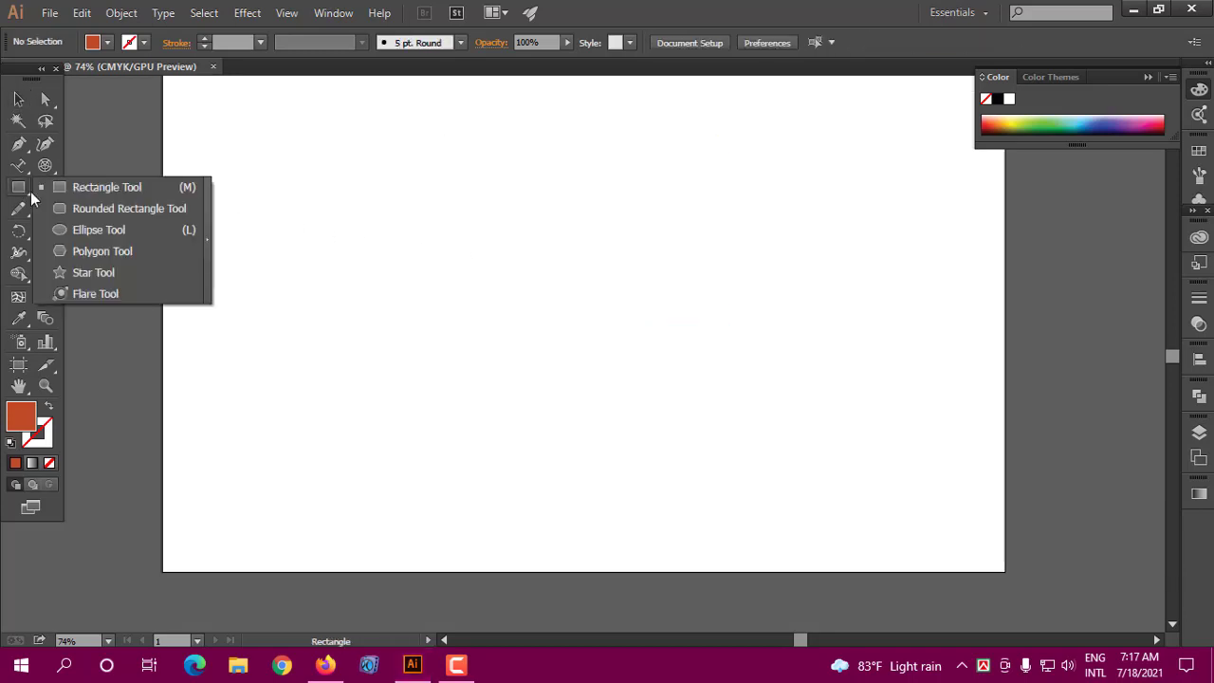
{"action": "left_click", "coordinate": [113, 187]}
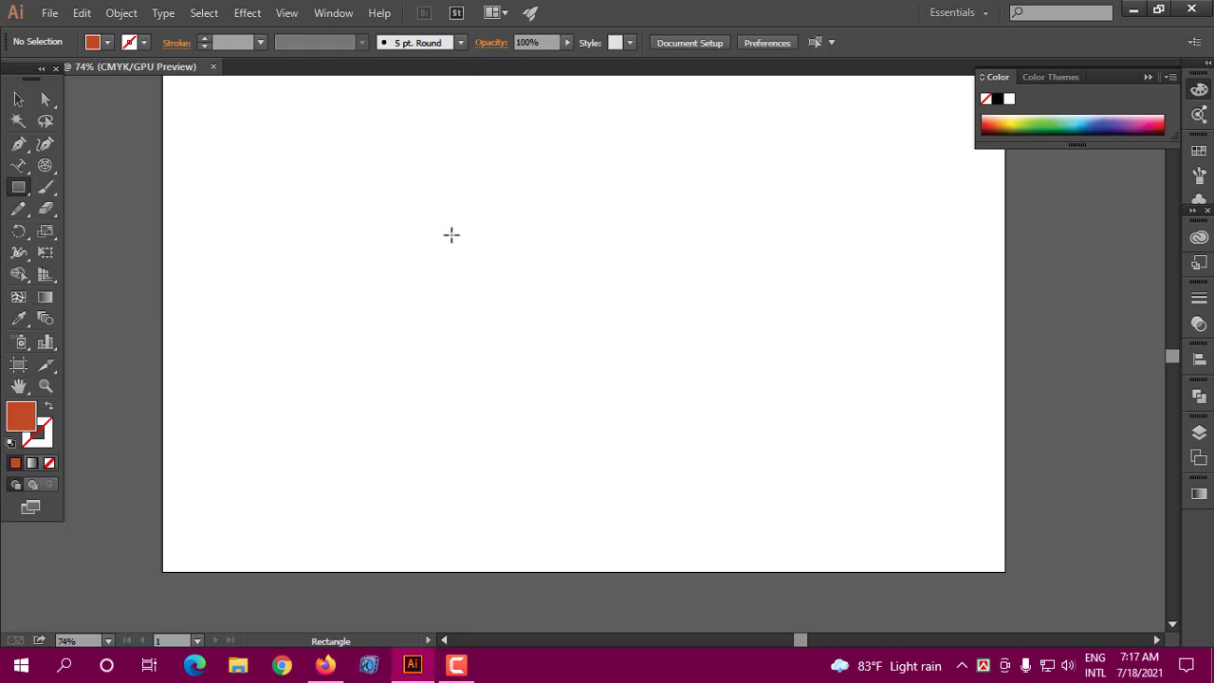
{"action": "left_click", "coordinate": [451, 234]}
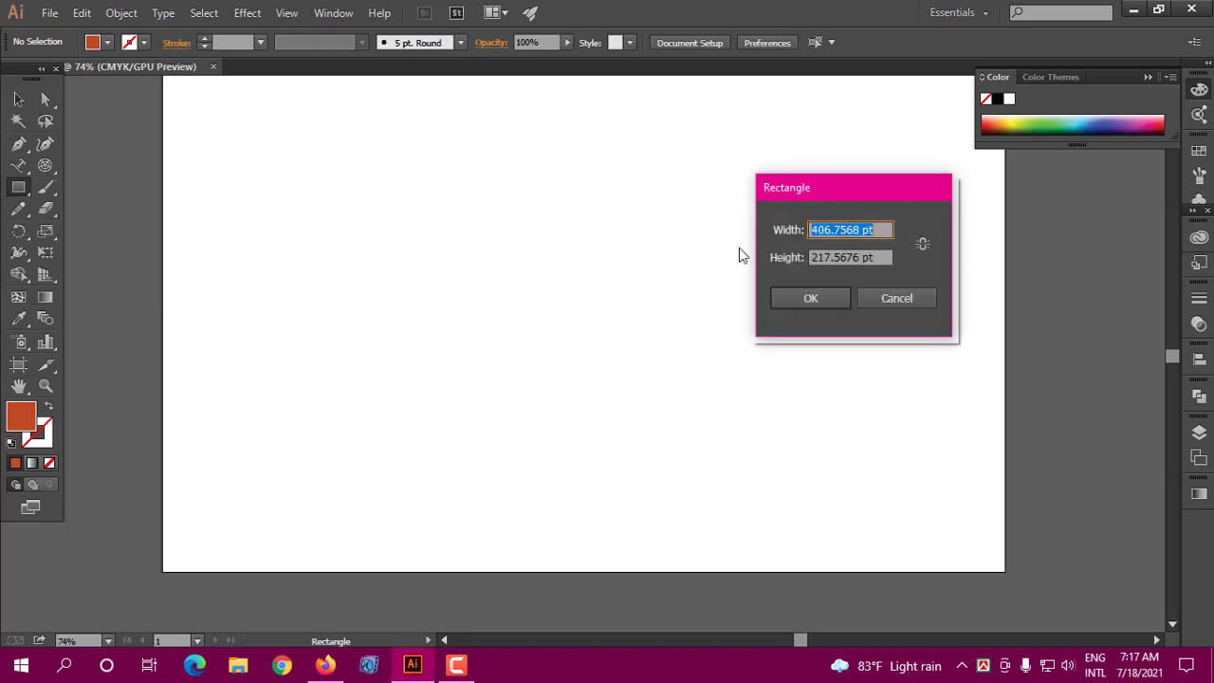
{"action": "left_click_drag", "start_coordinate": [907, 197], "coordinate": [537, 198]}
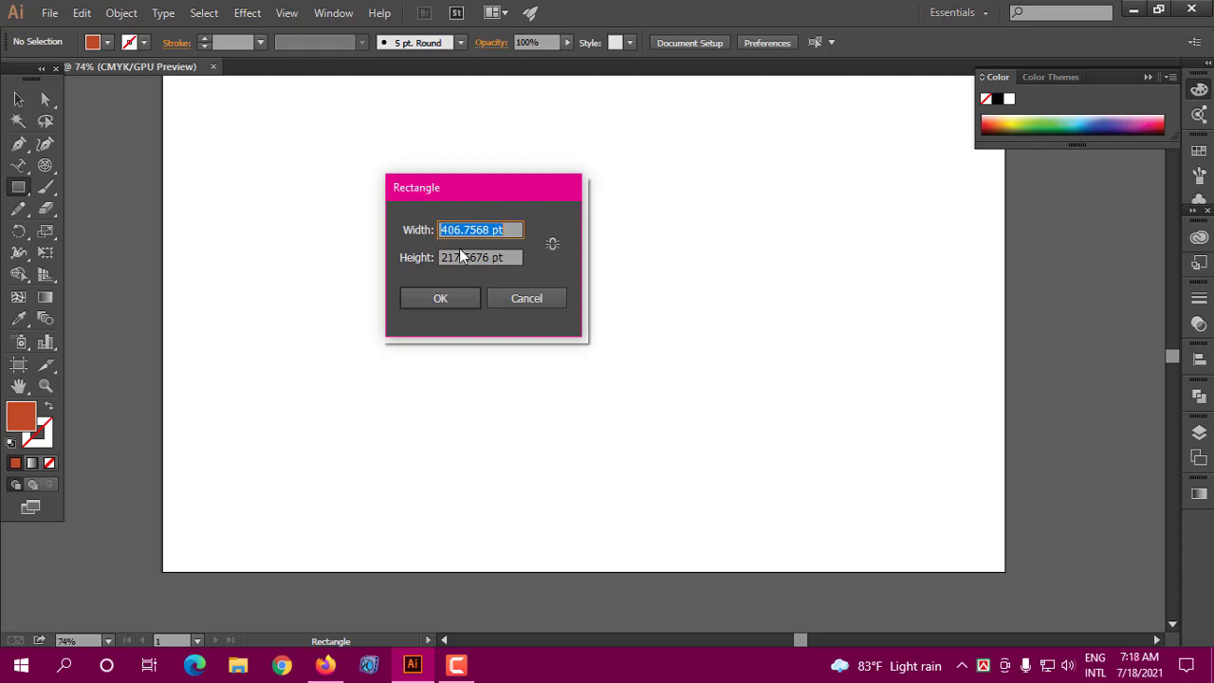
{"action": "type", "text": "400"}
{"action": "key", "text": "Tab"}
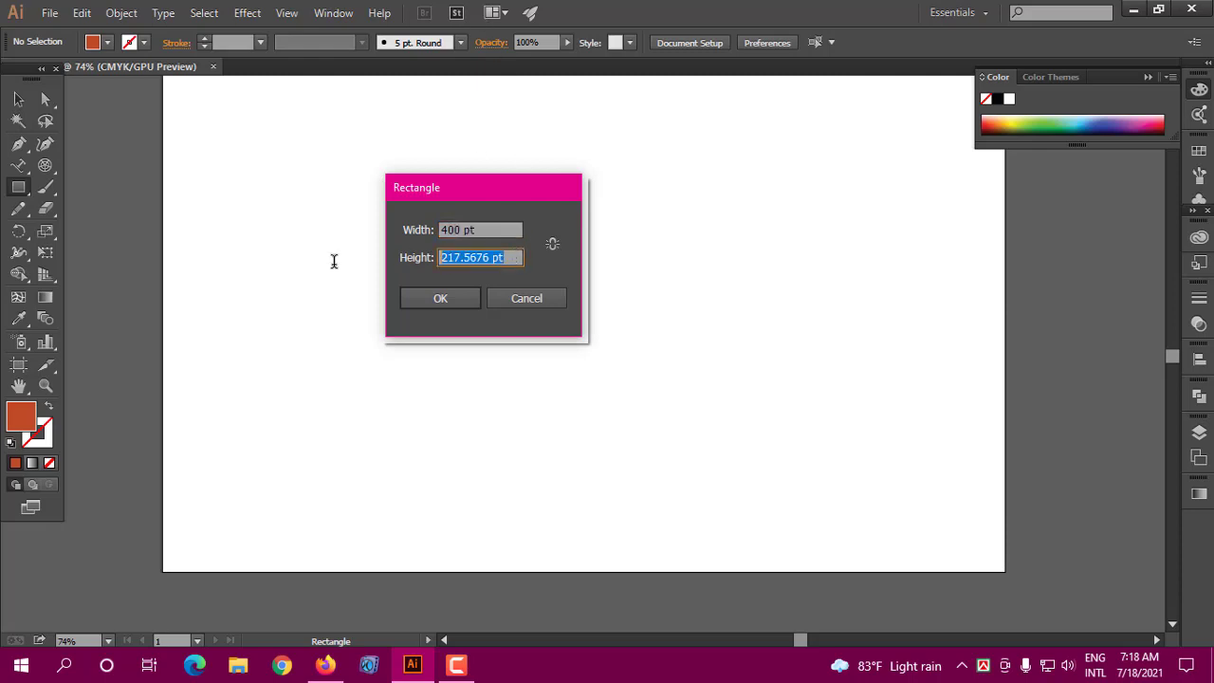
{"action": "type", "text": "200"}
{"action": "left_click", "coordinate": [440, 298]}
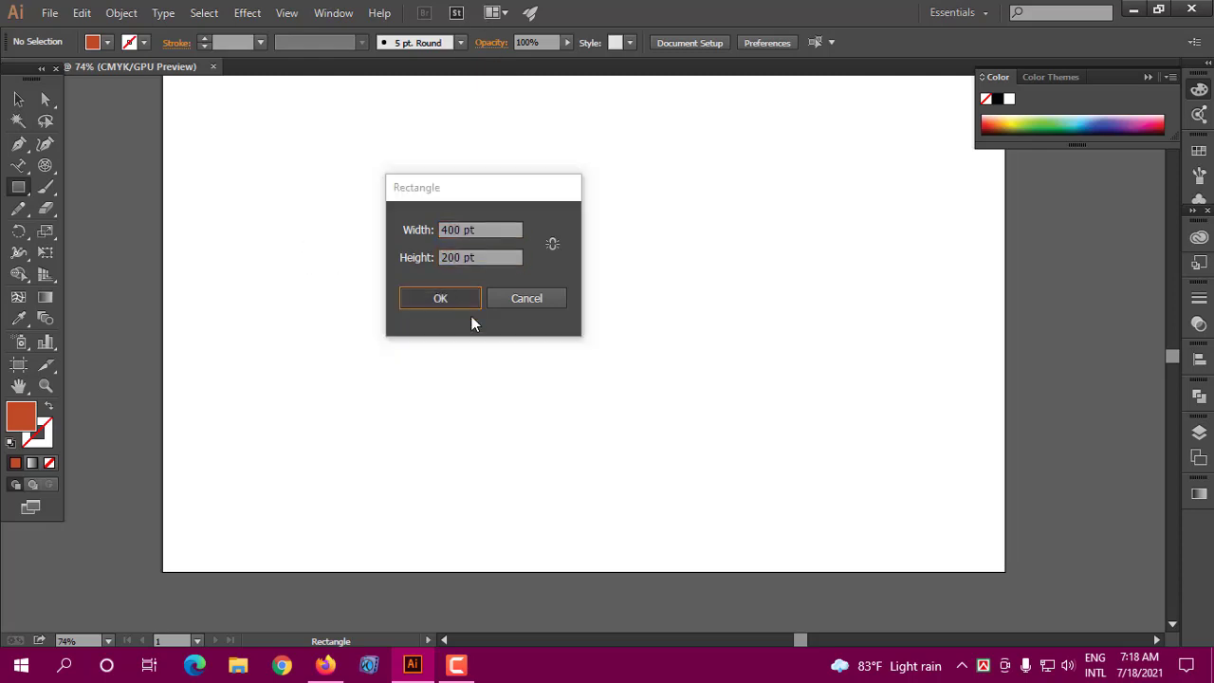
{"action": "left_click", "coordinate": [19, 99]}
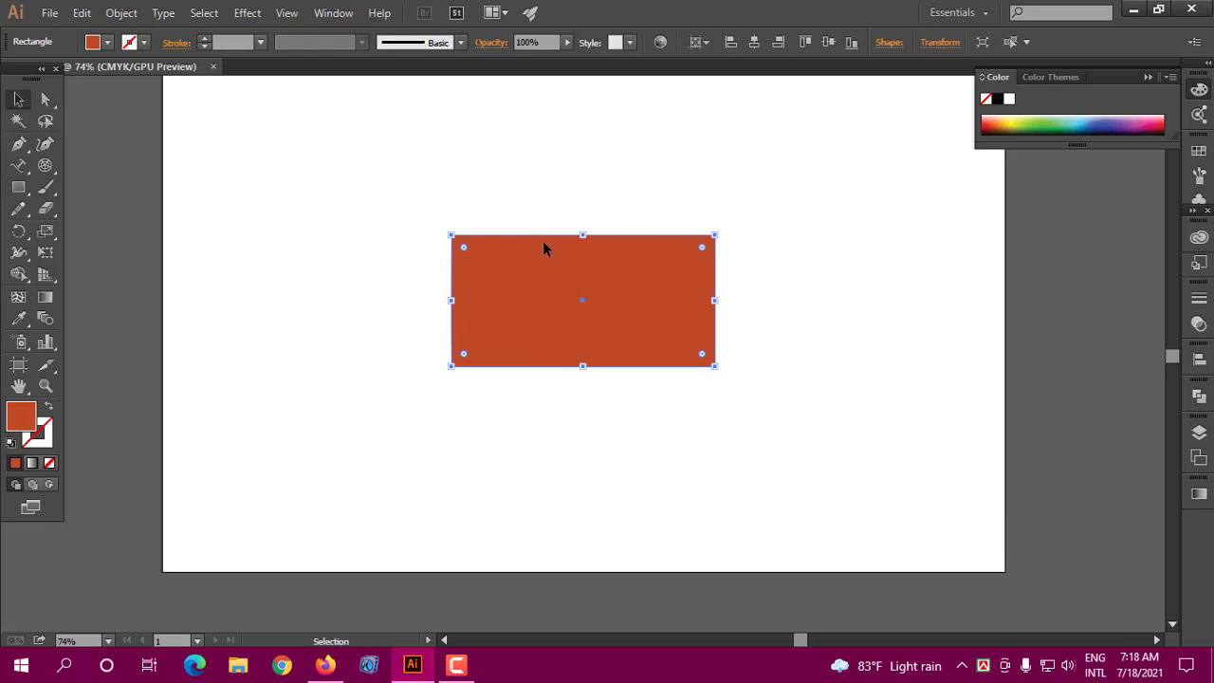
{"action": "left_click_drag", "start_coordinate": [686, 283], "coordinate": [608, 222]}
{"action": "left_click", "coordinate": [754, 241]}
{"action": "scroll", "coordinate": [748, 246], "scroll_direction": "up", "scroll_amount": 2}
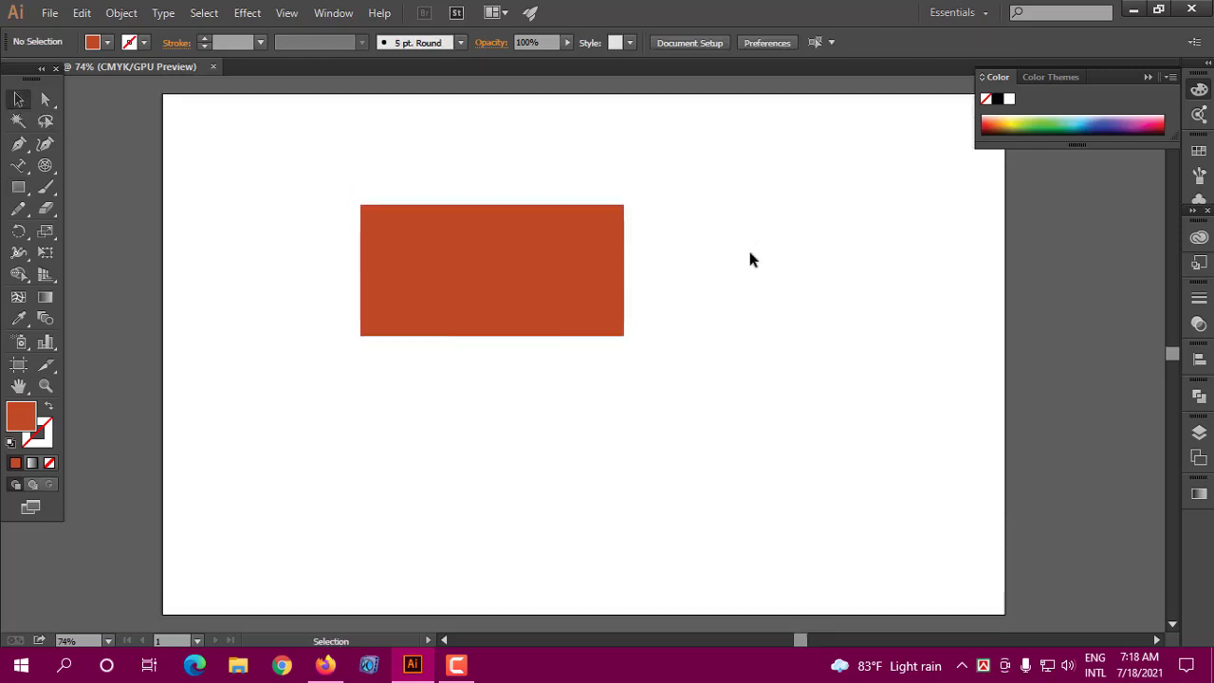
{"action": "scroll", "coordinate": [746, 257], "scroll_direction": "down", "scroll_amount": 1}
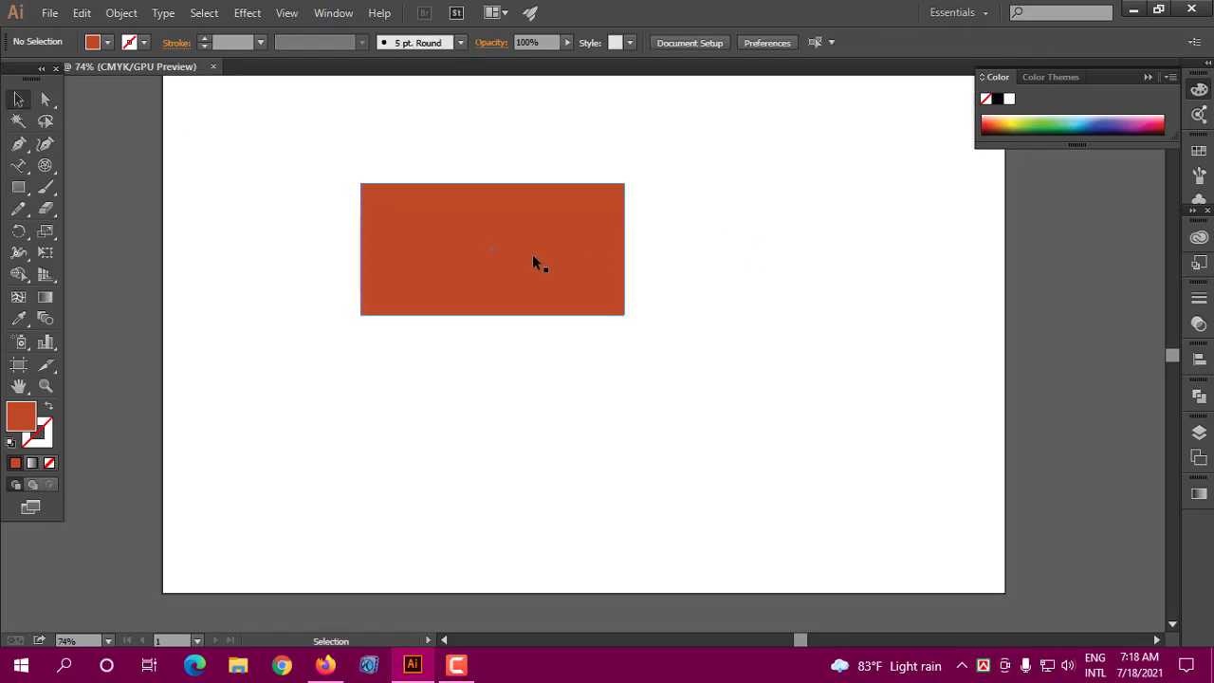
{"action": "left_click_drag", "start_coordinate": [536, 260], "coordinate": [587, 304]}
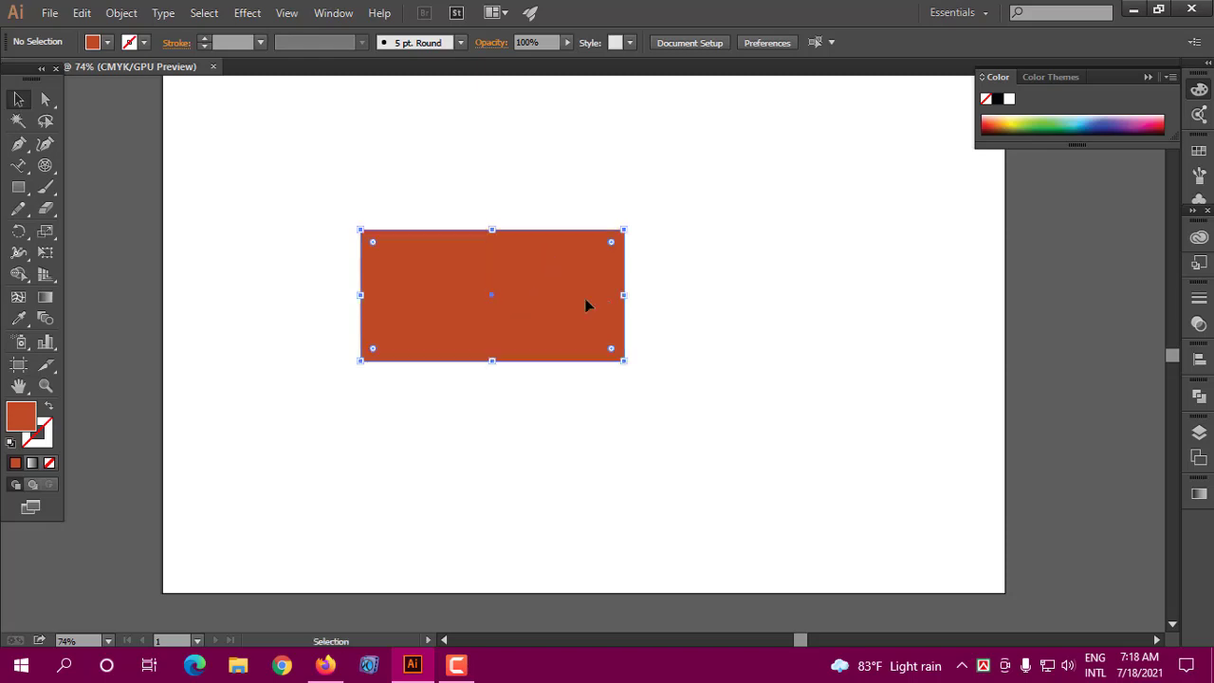
{"action": "left_click", "coordinate": [694, 292]}
{"action": "left_click", "coordinate": [532, 295]}
{"action": "key", "text": "Delete"}
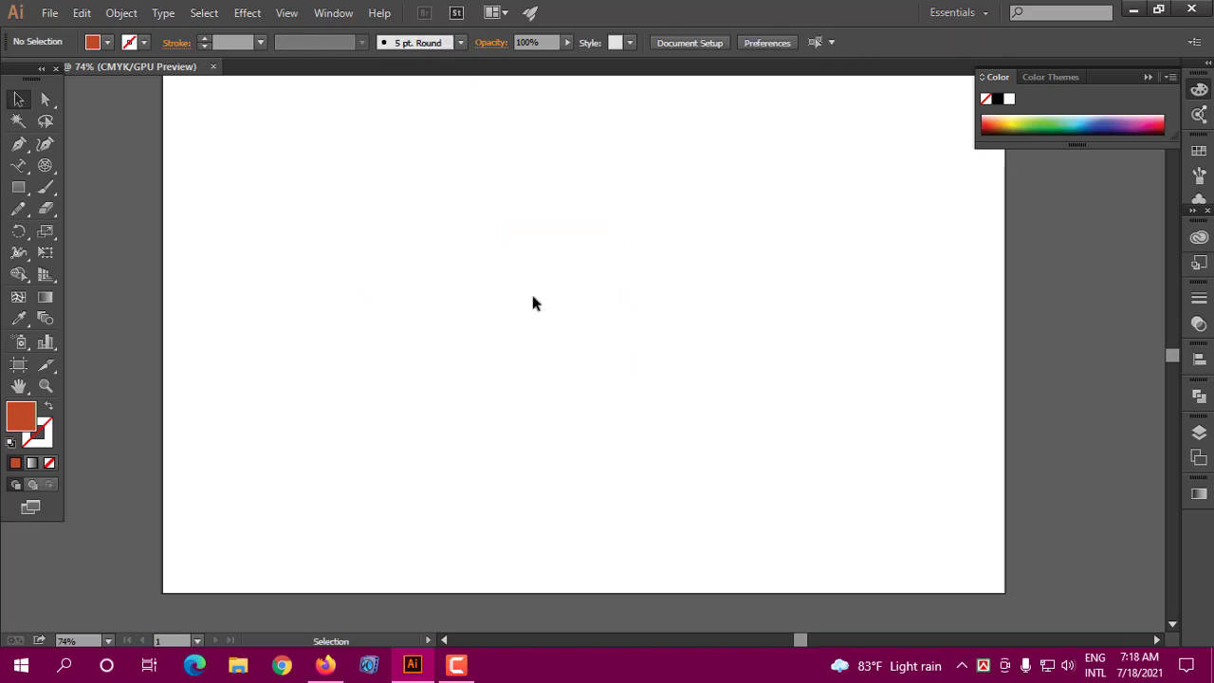
{"action": "left_click", "coordinate": [18, 187]}
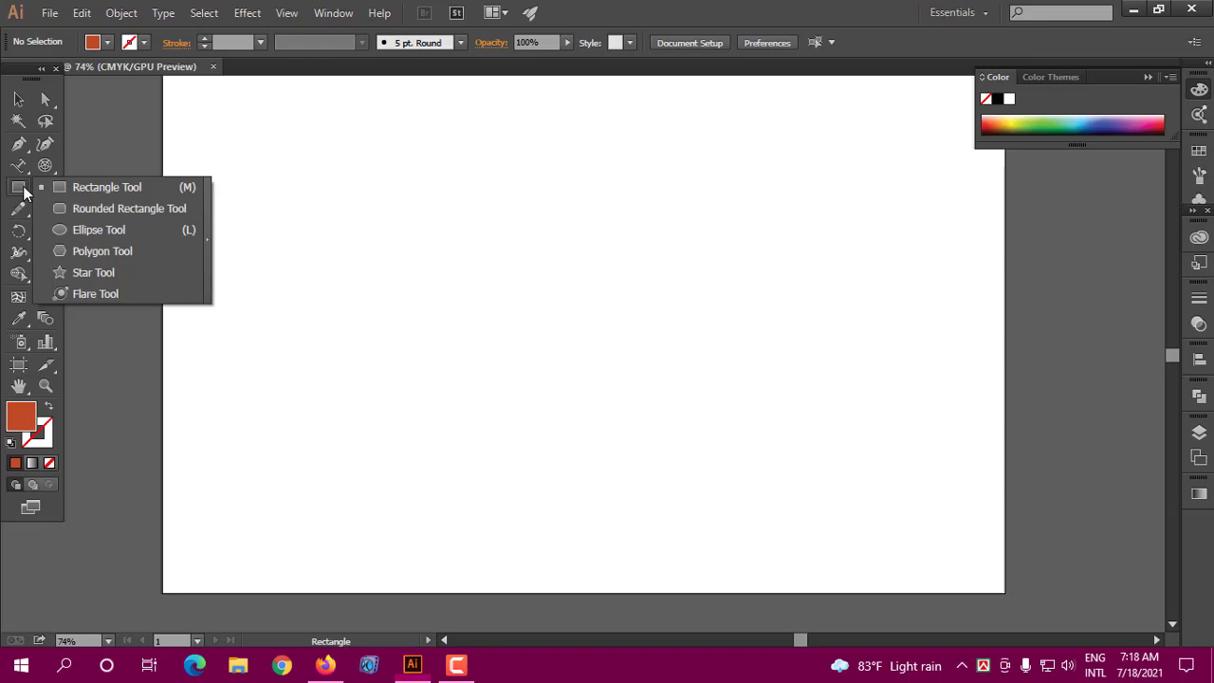
{"action": "left_click", "coordinate": [108, 210]}
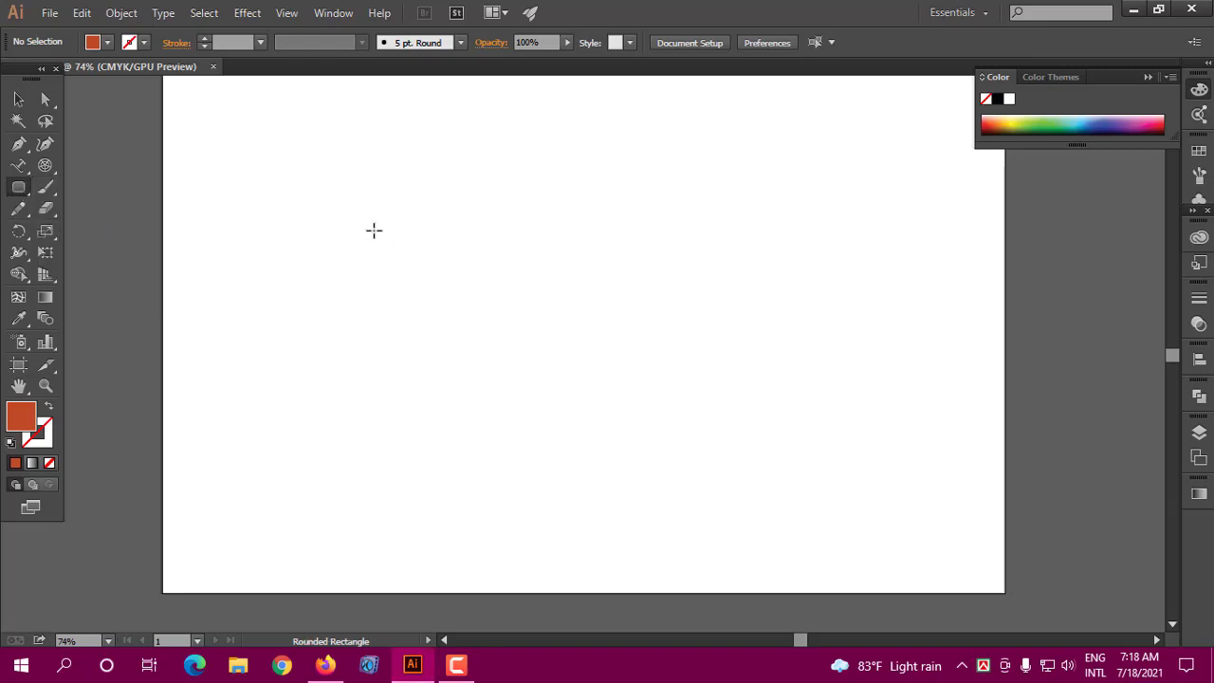
{"action": "left_click_drag", "start_coordinate": [374, 229], "coordinate": [566, 421]}
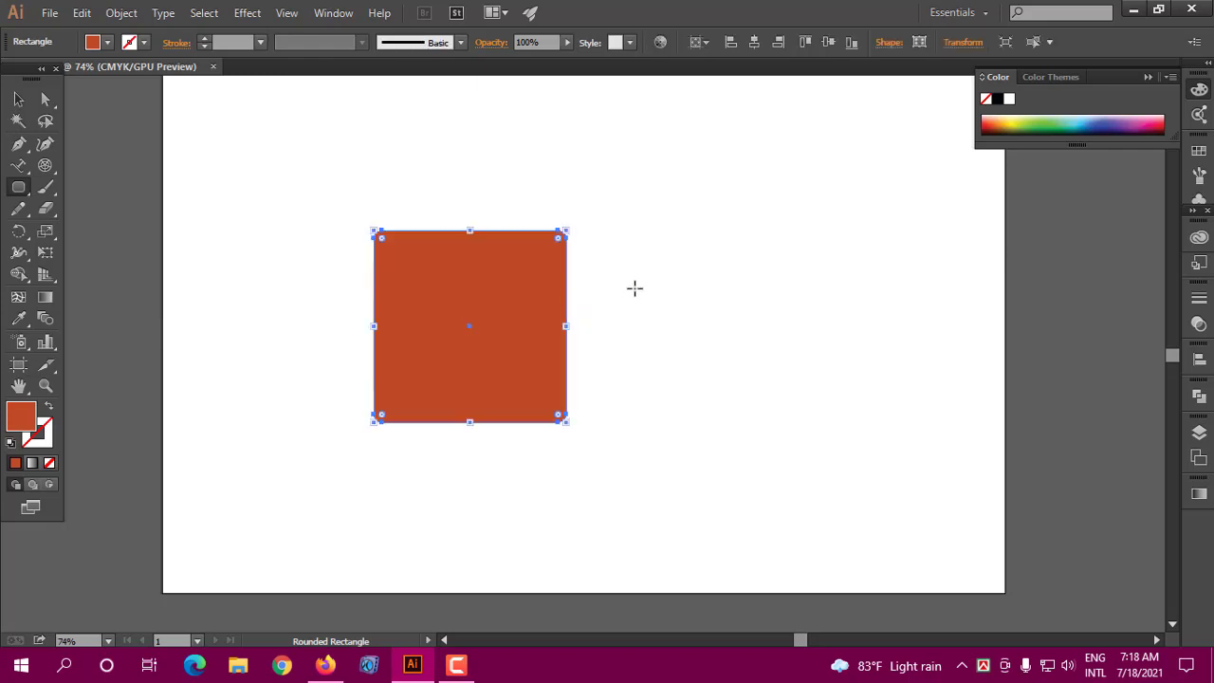
{"action": "left_click_drag", "start_coordinate": [629, 230], "coordinate": [839, 344]}
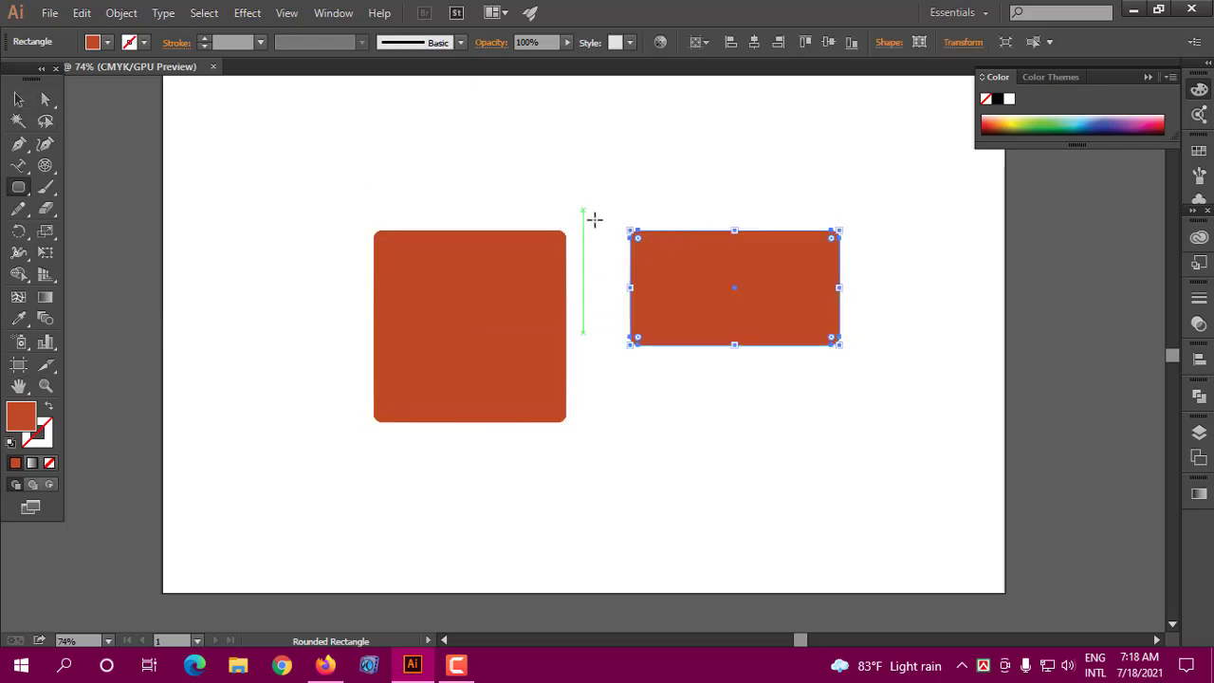
{"action": "left_click", "coordinate": [18, 98]}
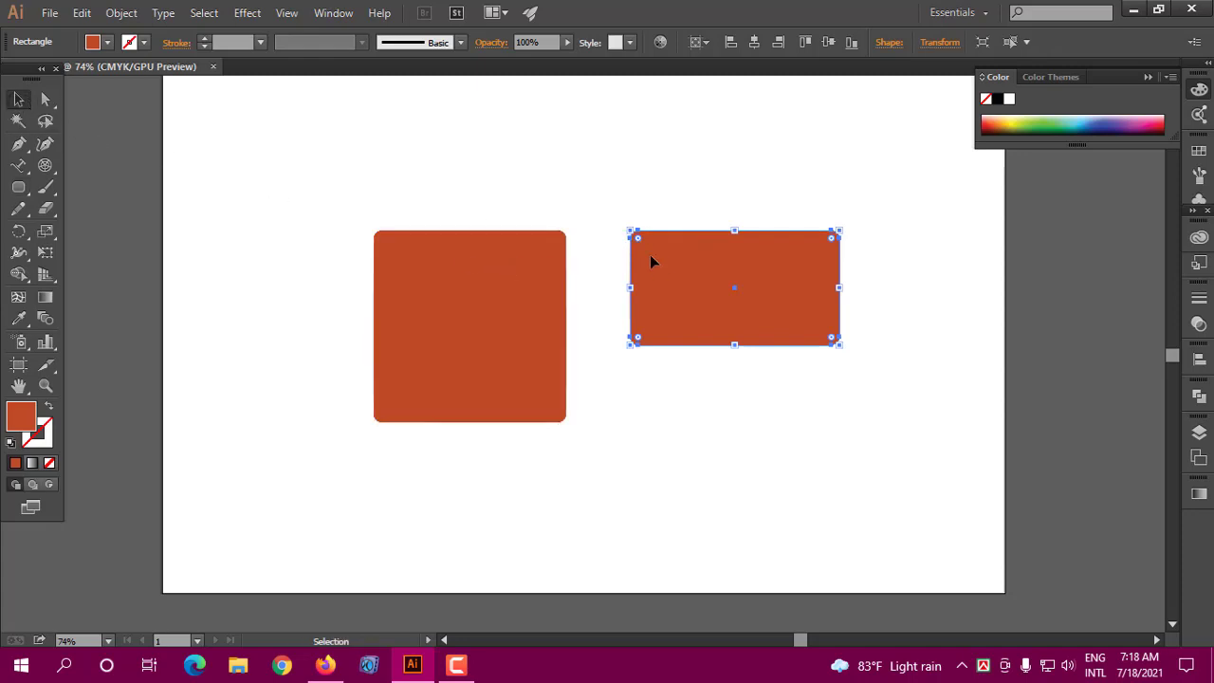
{"action": "left_click_drag", "start_coordinate": [637, 242], "coordinate": [619, 249]}
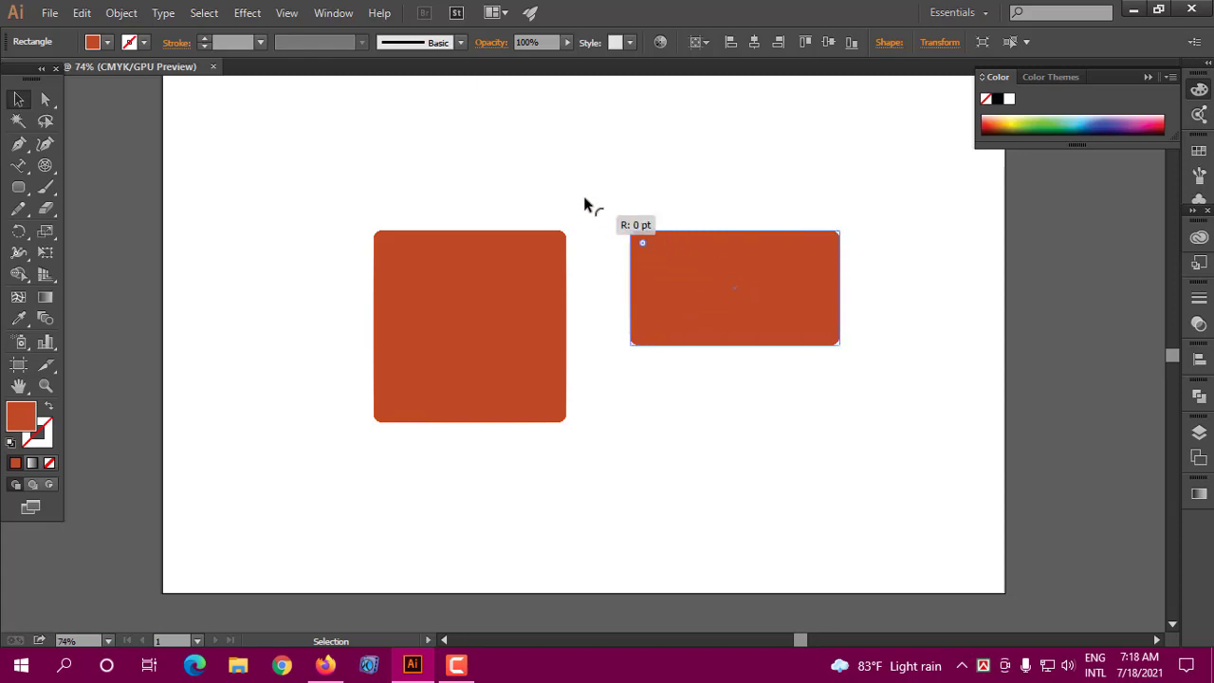
{"action": "left_click_drag", "start_coordinate": [618, 249], "coordinate": [588, 200]}
{"action": "left_click", "coordinate": [700, 188]}
{"action": "left_click_drag", "start_coordinate": [755, 281], "coordinate": [666, 236]}
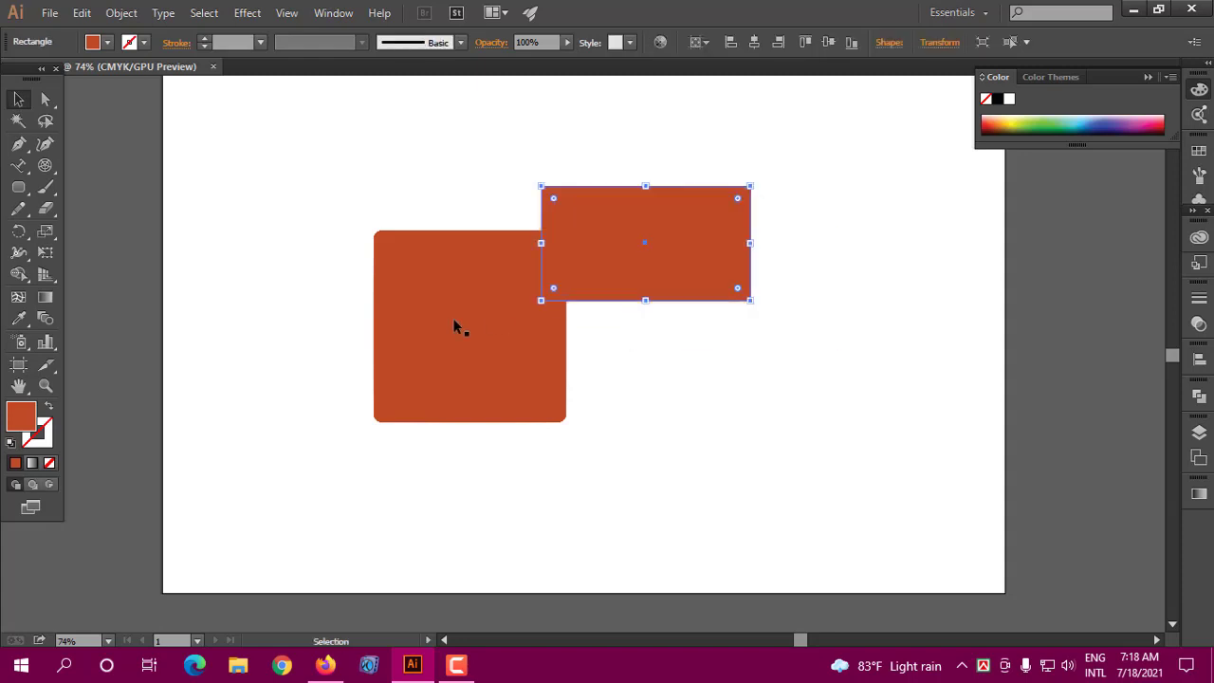
{"action": "left_click_drag", "start_coordinate": [451, 319], "coordinate": [311, 248]}
{"action": "key", "text": "Delete"}
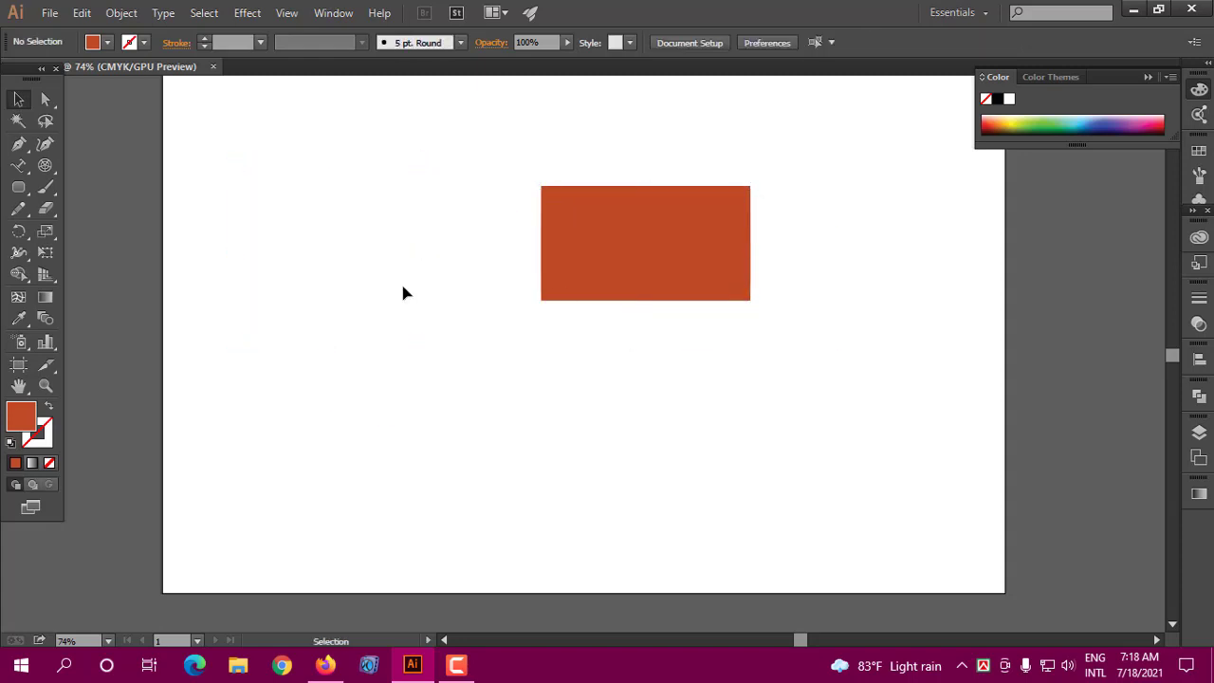
{"action": "left_click_drag", "start_coordinate": [646, 244], "coordinate": [501, 262]}
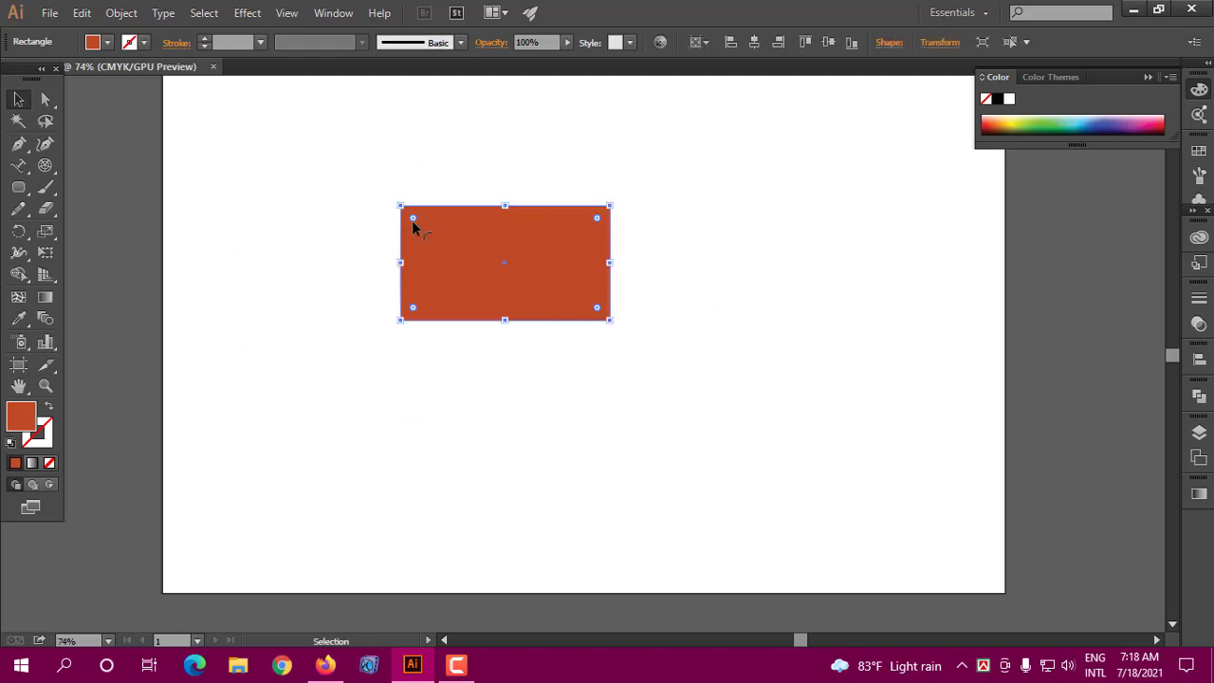
{"action": "left_click_drag", "start_coordinate": [412, 220], "coordinate": [472, 276]}
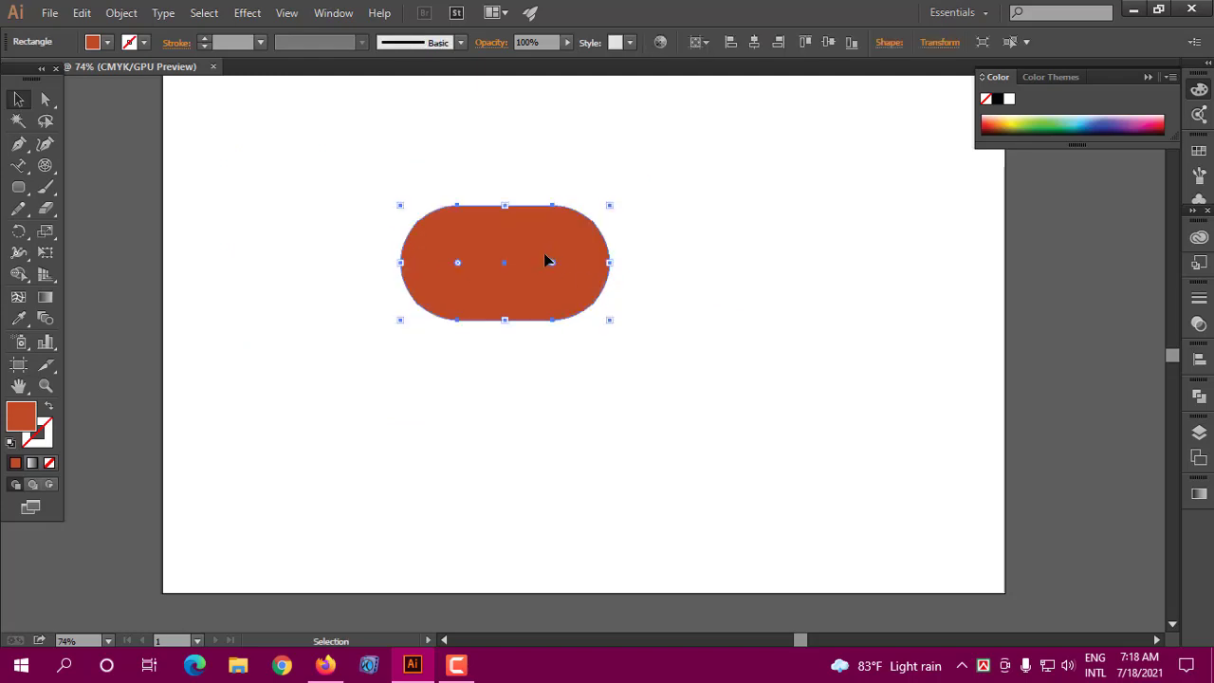
{"action": "key", "text": "Delete"}
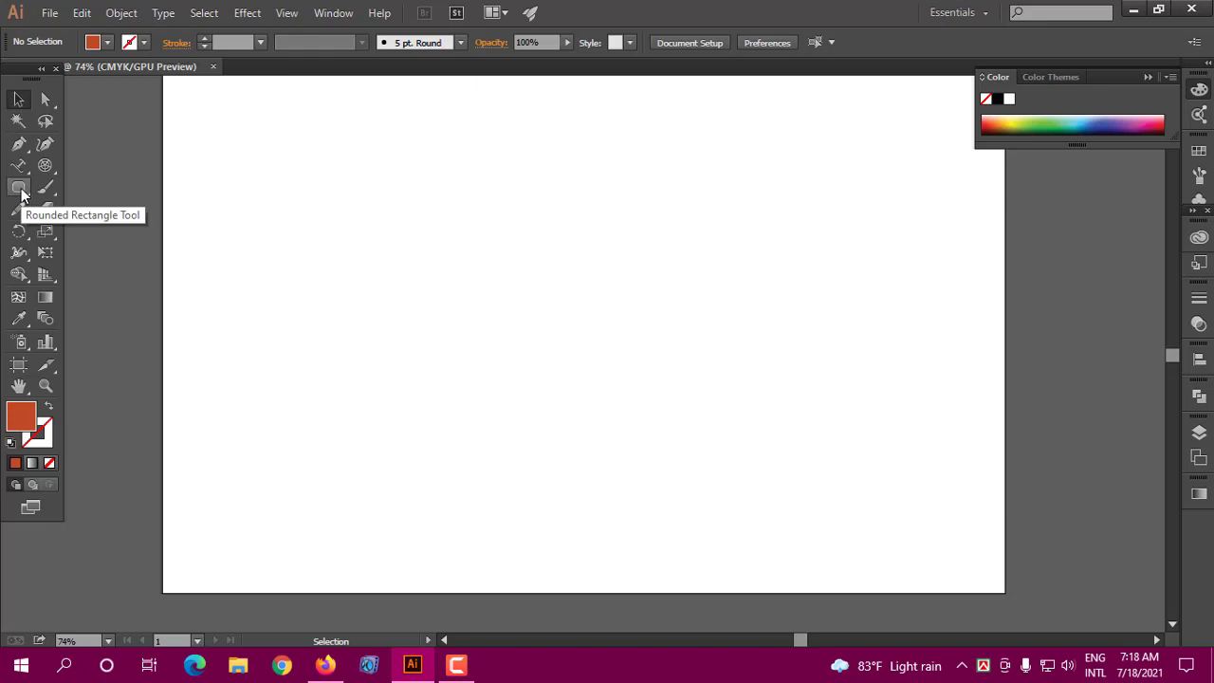
Step: Create a 200 × 100 pt rounded rectangle with 20 pt corner radius, then open Transform
{"action": "left_click", "coordinate": [21, 194]}
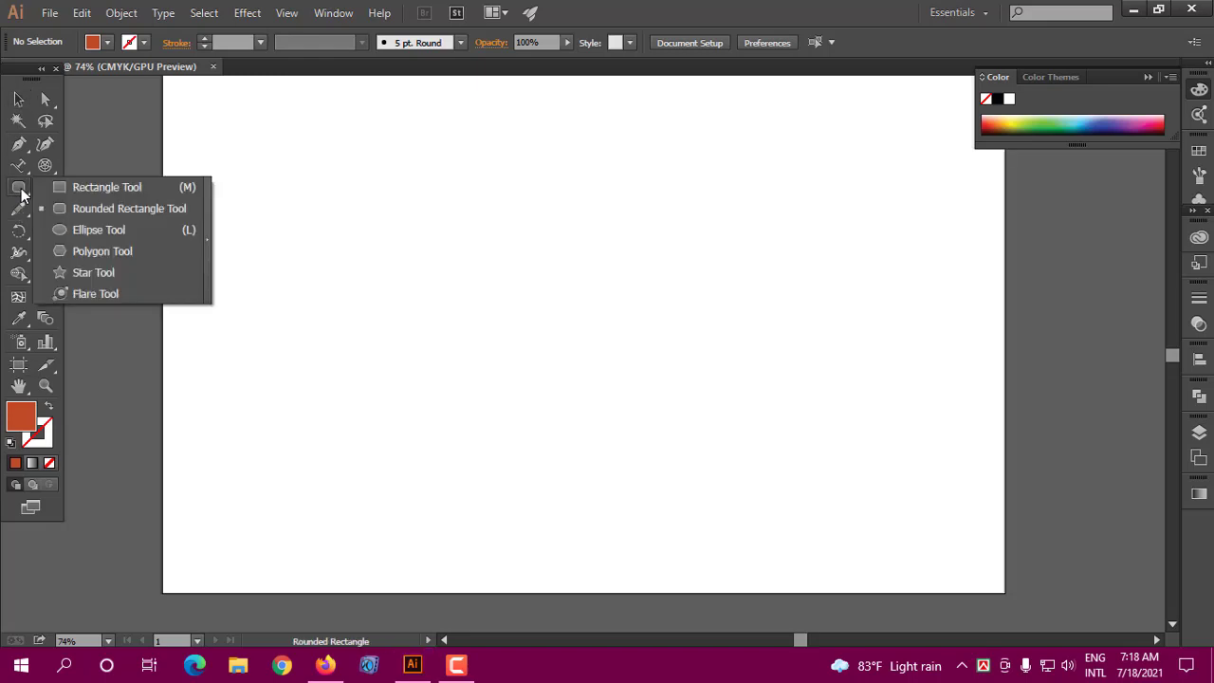
{"action": "left_click", "coordinate": [82, 207]}
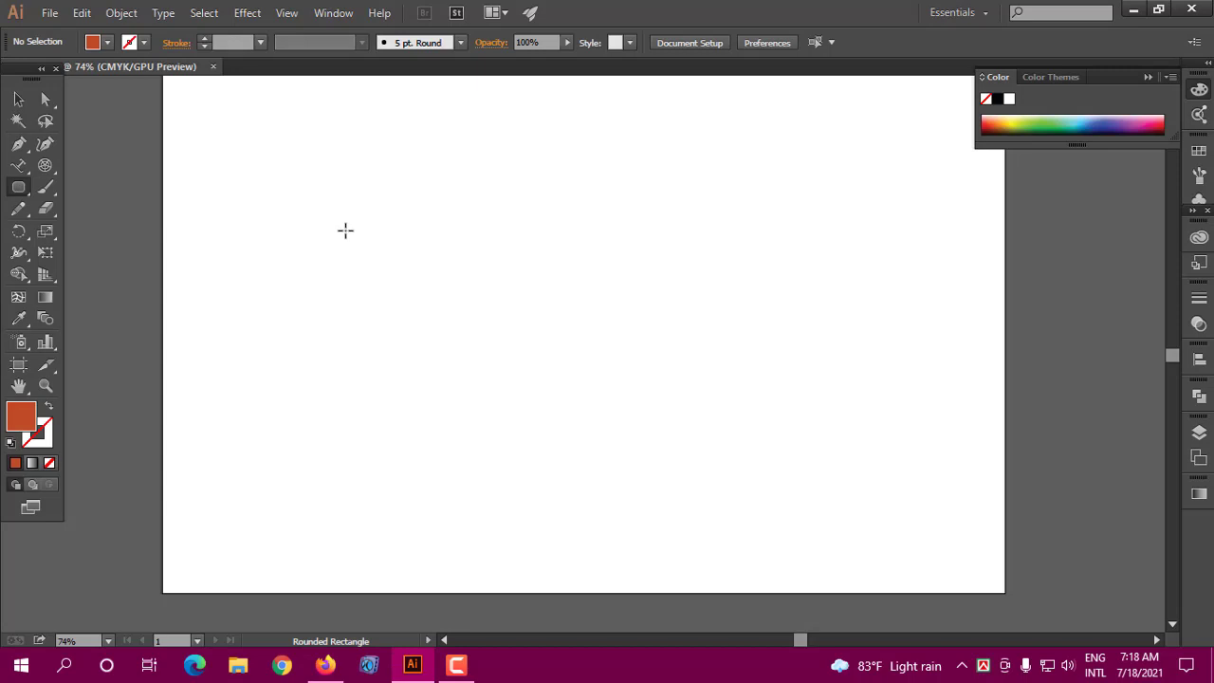
{"action": "left_click", "coordinate": [382, 233]}
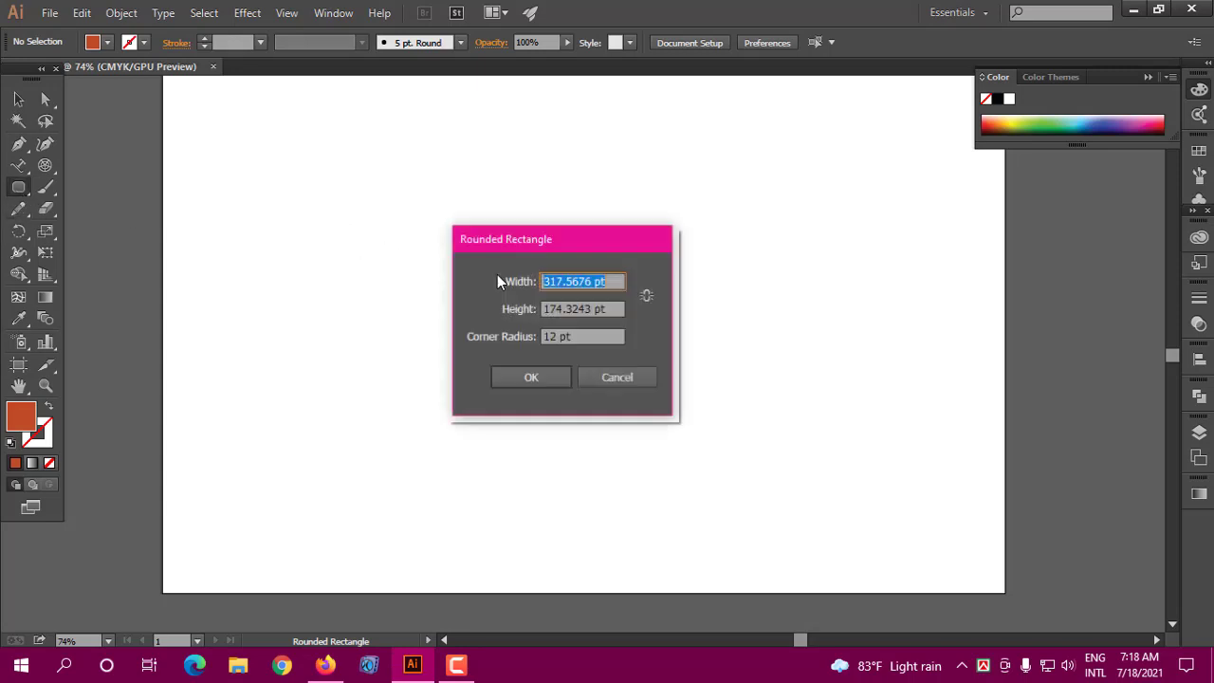
{"action": "mouse_move", "coordinate": [594, 241]}
{"action": "left_mouse_down"}
{"action": "mouse_move", "coordinate": [493, 214]}
{"action": "mouse_move", "coordinate": [408, 168]}
{"action": "left_mouse_up"}
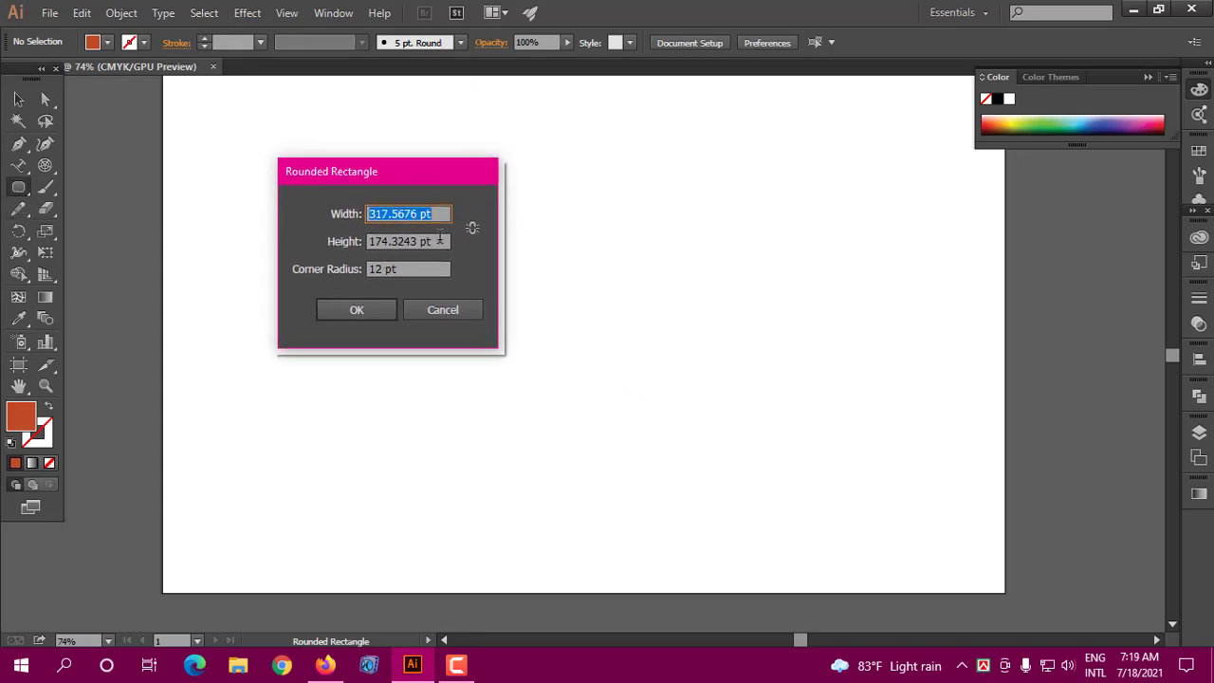
{"action": "type", "text": "200"}
{"action": "key", "text": "Tab"}
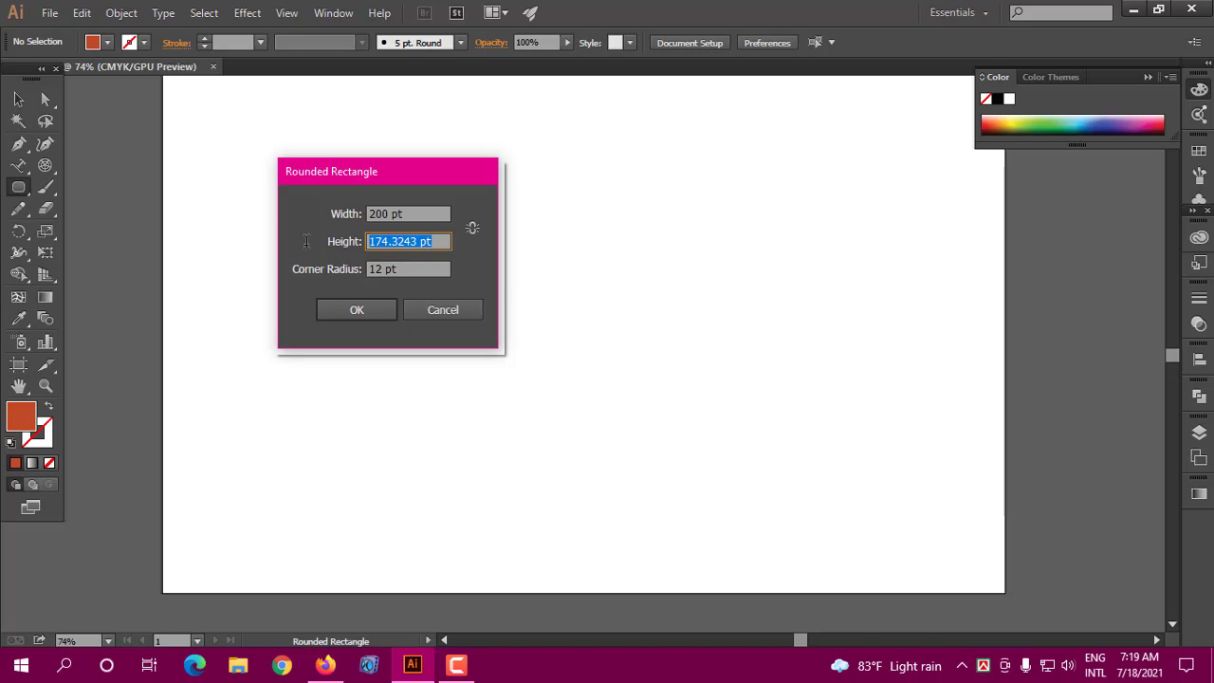
{"action": "type", "text": "100"}
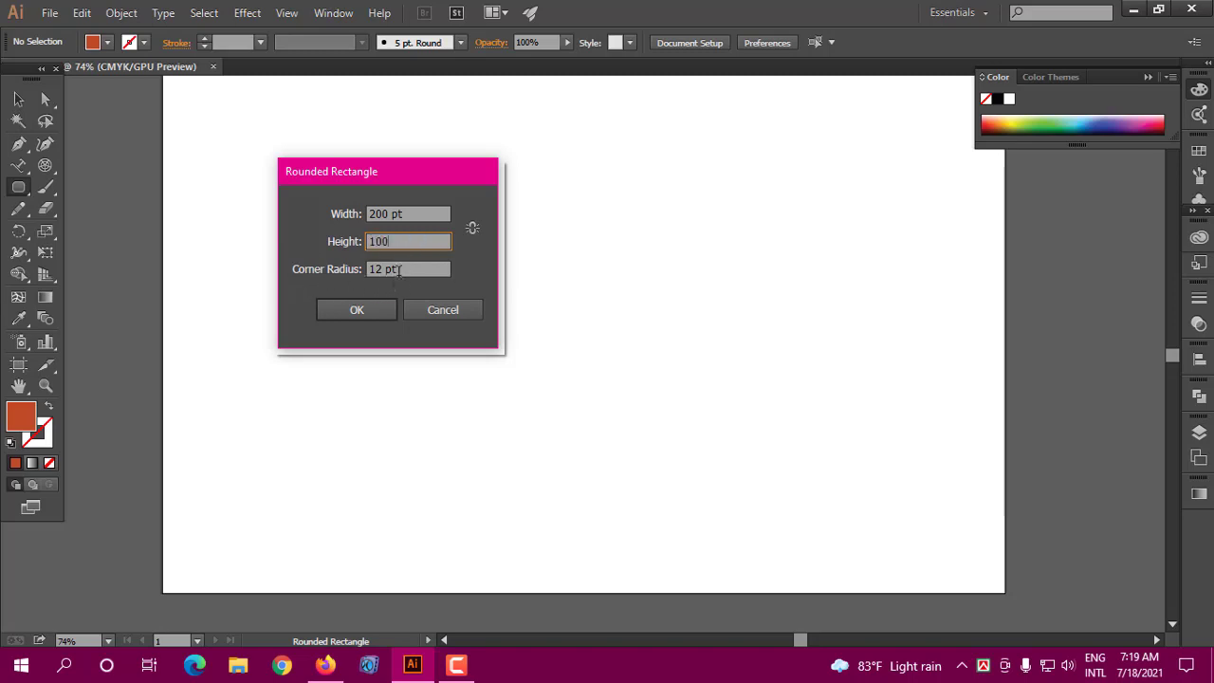
{"action": "key", "text": "Tab"}
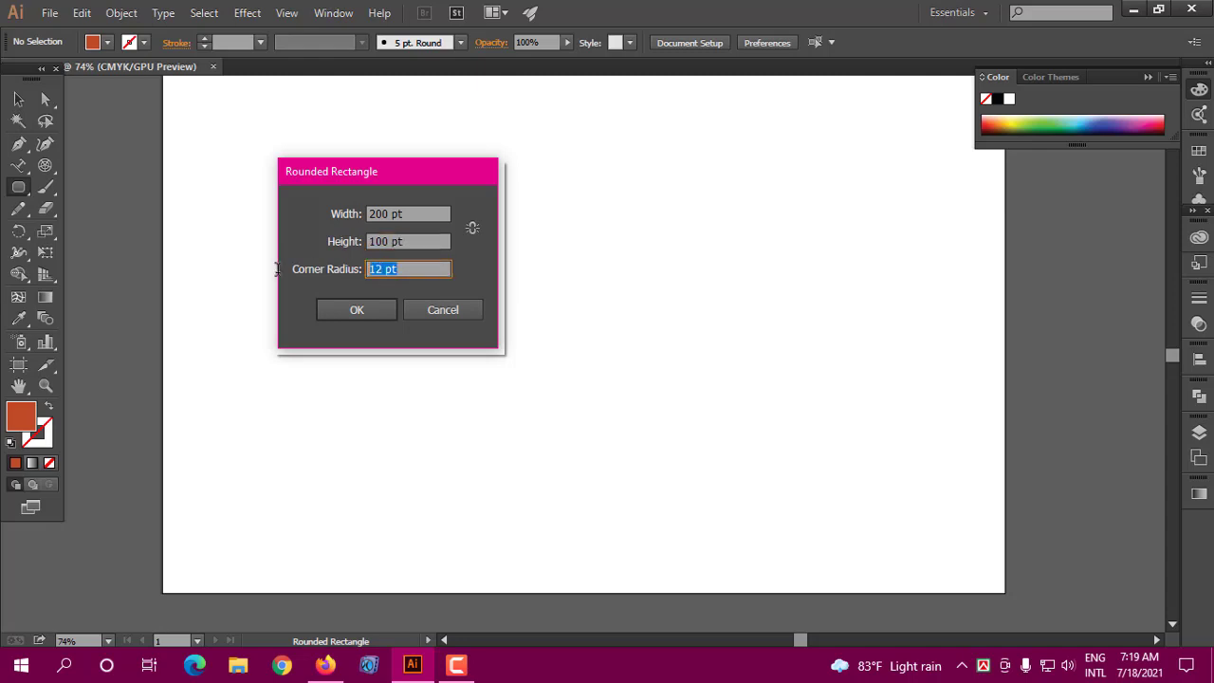
{"action": "type", "text": "20"}
{"action": "left_click", "coordinate": [373, 310]}
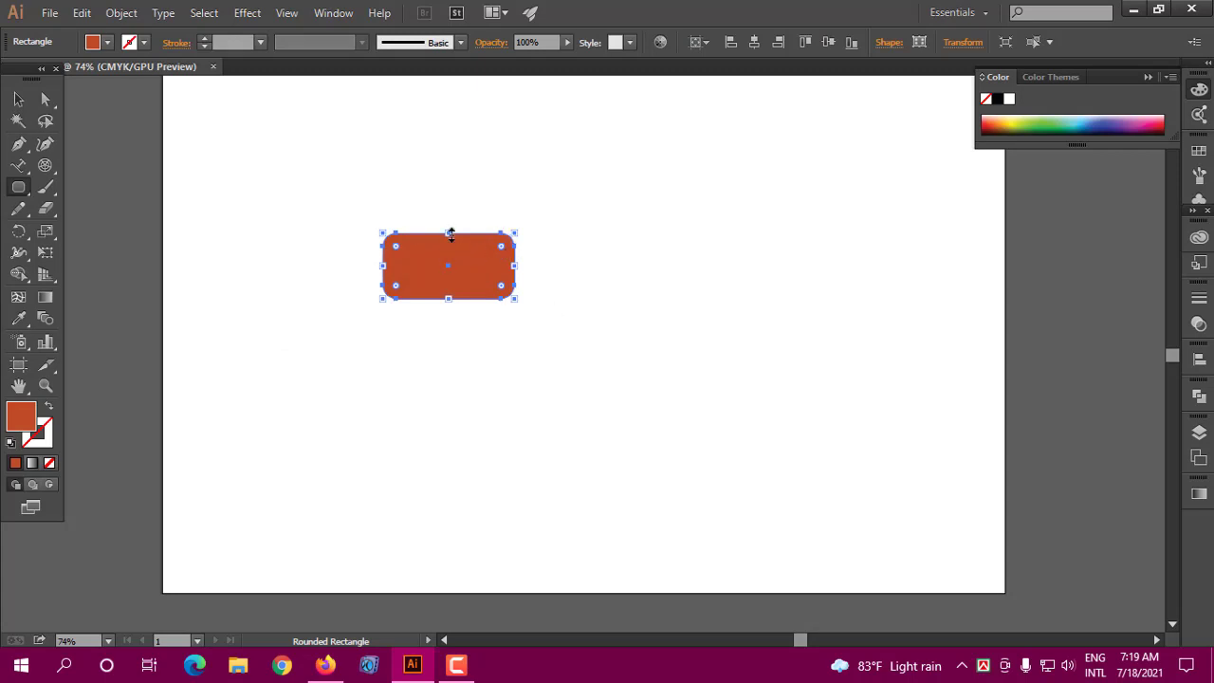
{"action": "left_click", "coordinate": [961, 44]}
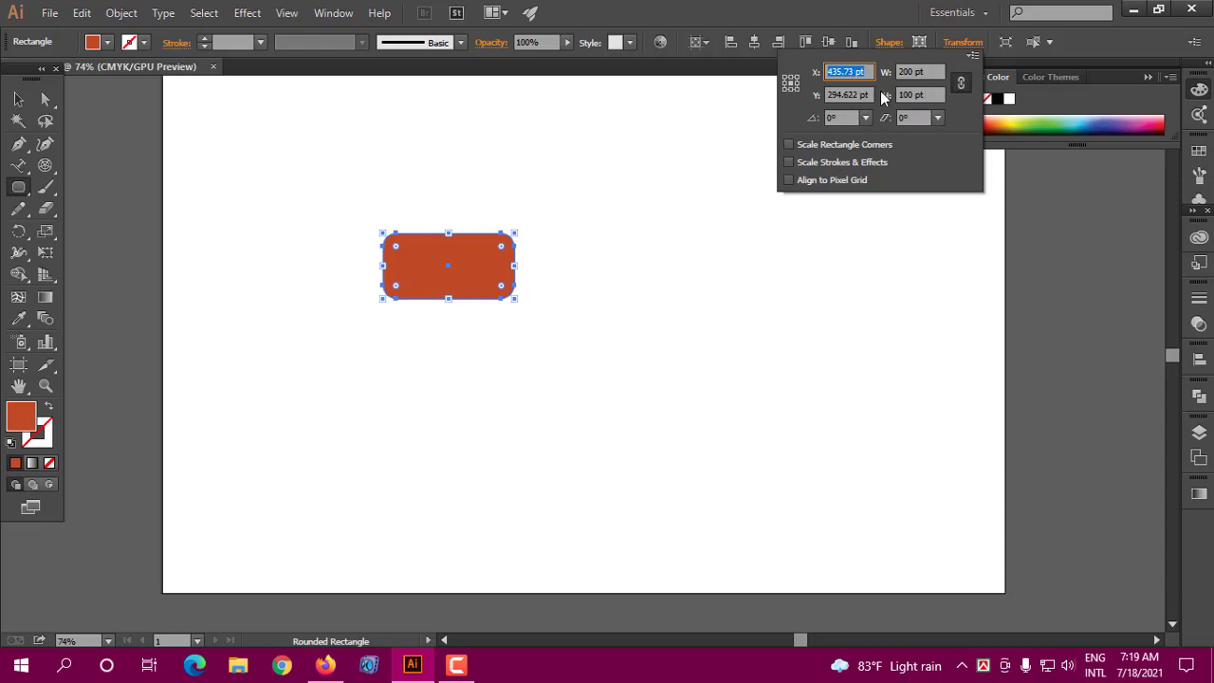
Step: Resize the rounded rectangle to 257 pt wide and 144 pt tall in Transform
{"action": "left_click", "coordinate": [928, 72]}
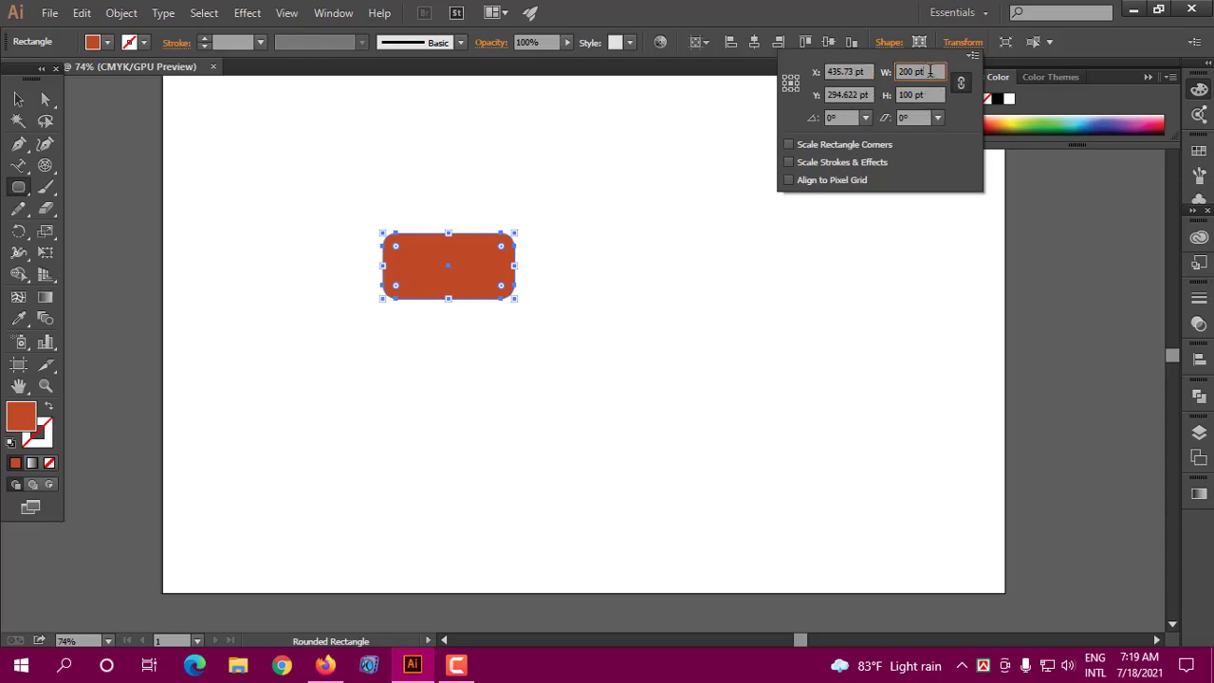
{"action": "scroll", "coordinate": [931, 71], "scroll_direction": "up", "scroll_amount": 3}
{"action": "scroll", "coordinate": [931, 71], "scroll_direction": "up", "scroll_amount": 6}
{"action": "scroll", "coordinate": [930, 71], "scroll_direction": "up", "scroll_amount": 2}
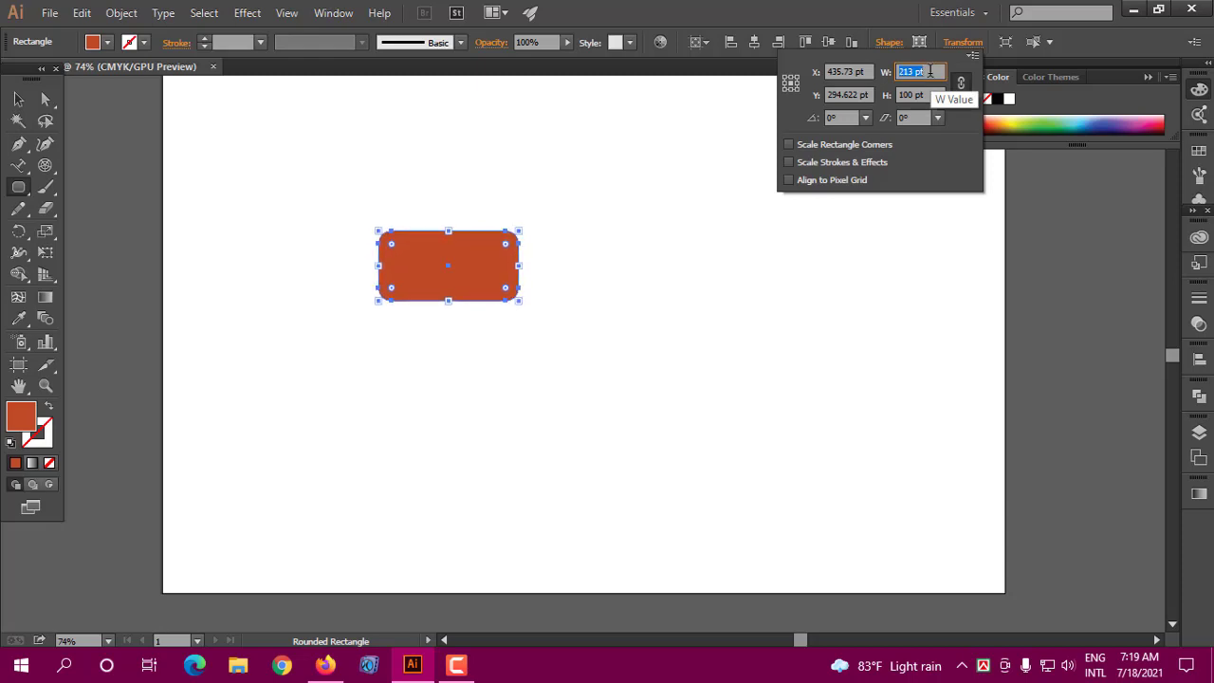
{"action": "scroll", "coordinate": [930, 71], "scroll_direction": "up", "scroll_amount": 7}
{"action": "scroll", "coordinate": [931, 72], "scroll_direction": "up", "scroll_amount": 6}
{"action": "scroll", "coordinate": [930, 71], "scroll_direction": "up", "scroll_amount": 4}
{"action": "scroll", "coordinate": [931, 71], "scroll_direction": "up", "scroll_amount": 7}
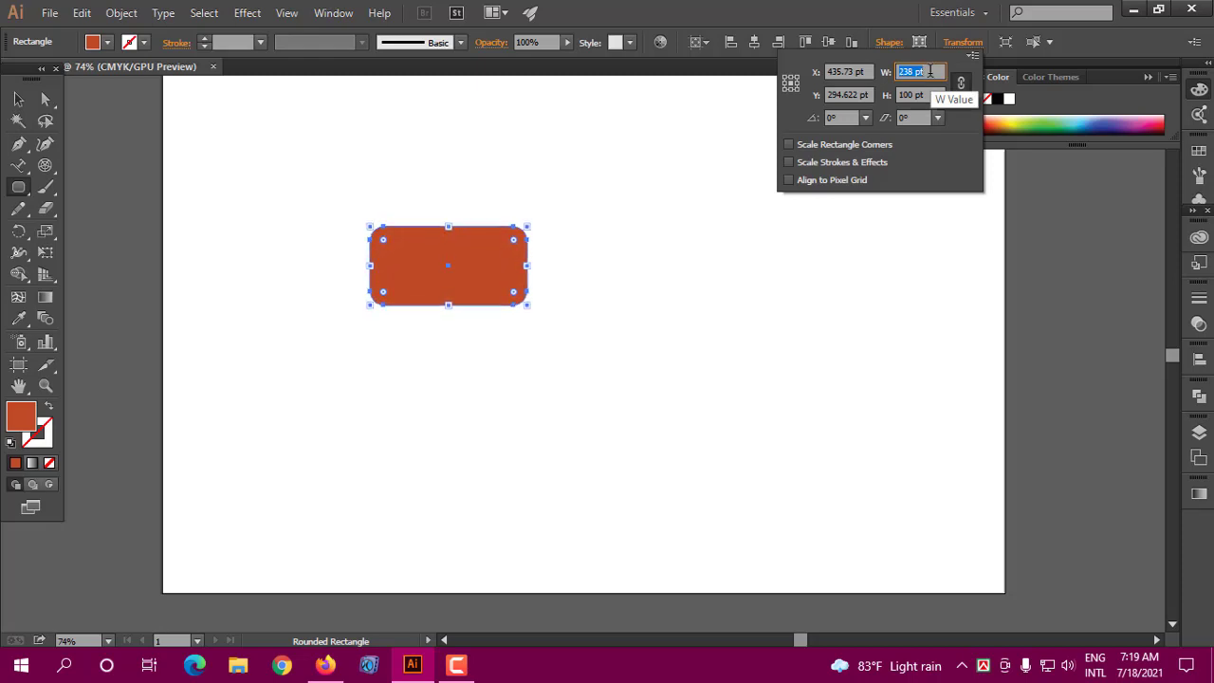
{"action": "scroll", "coordinate": [931, 71], "scroll_direction": "up", "scroll_amount": 6}
{"action": "scroll", "coordinate": [930, 71], "scroll_direction": "up", "scroll_amount": 8}
{"action": "scroll", "coordinate": [930, 71], "scroll_direction": "up", "scroll_amount": 8}
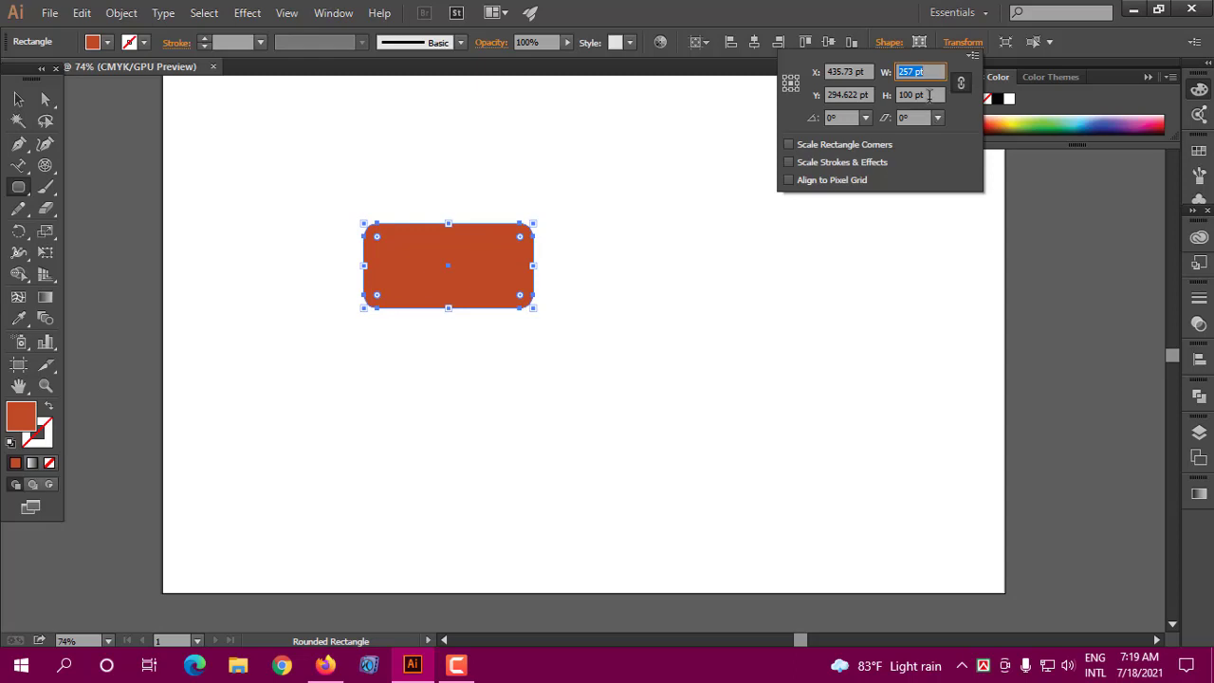
{"action": "left_click", "coordinate": [928, 94]}
{"action": "scroll", "coordinate": [929, 94], "scroll_direction": "up", "scroll_amount": 4}
{"action": "scroll", "coordinate": [929, 94], "scroll_direction": "up", "scroll_amount": 6}
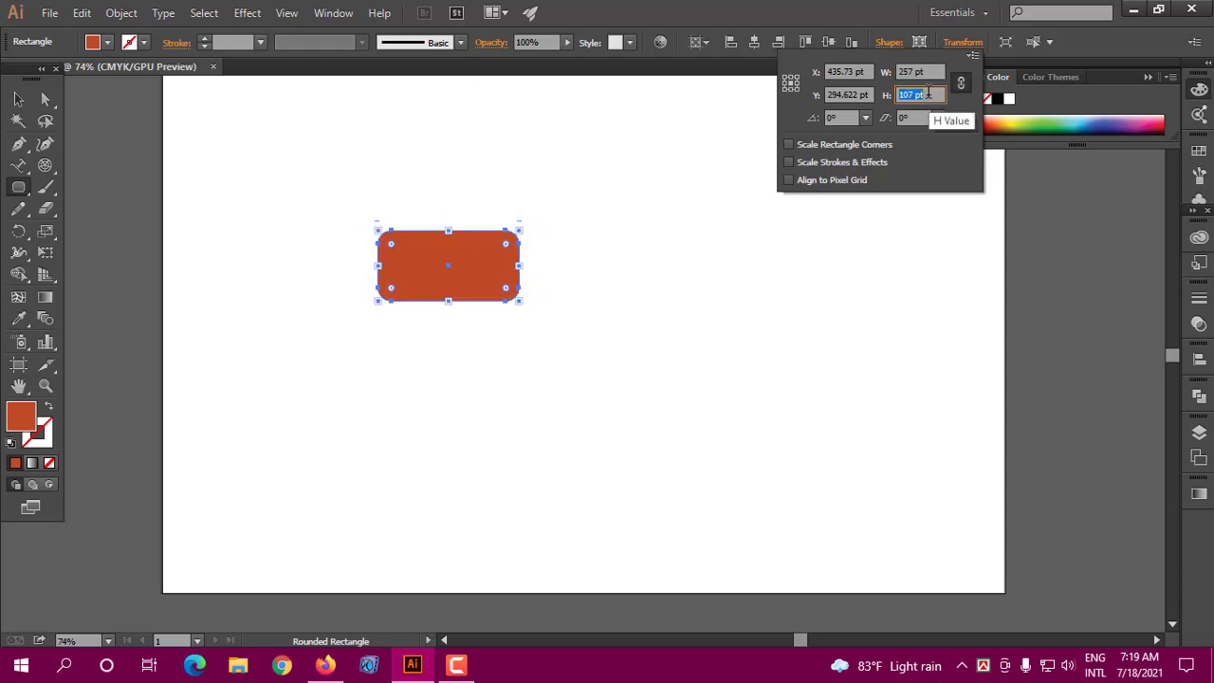
{"action": "scroll", "coordinate": [929, 94], "scroll_direction": "up", "scroll_amount": 7}
{"action": "scroll", "coordinate": [928, 94], "scroll_direction": "up", "scroll_amount": 7}
{"action": "scroll", "coordinate": [929, 94], "scroll_direction": "up", "scroll_amount": 7}
{"action": "scroll", "coordinate": [929, 94], "scroll_direction": "up", "scroll_amount": 7}
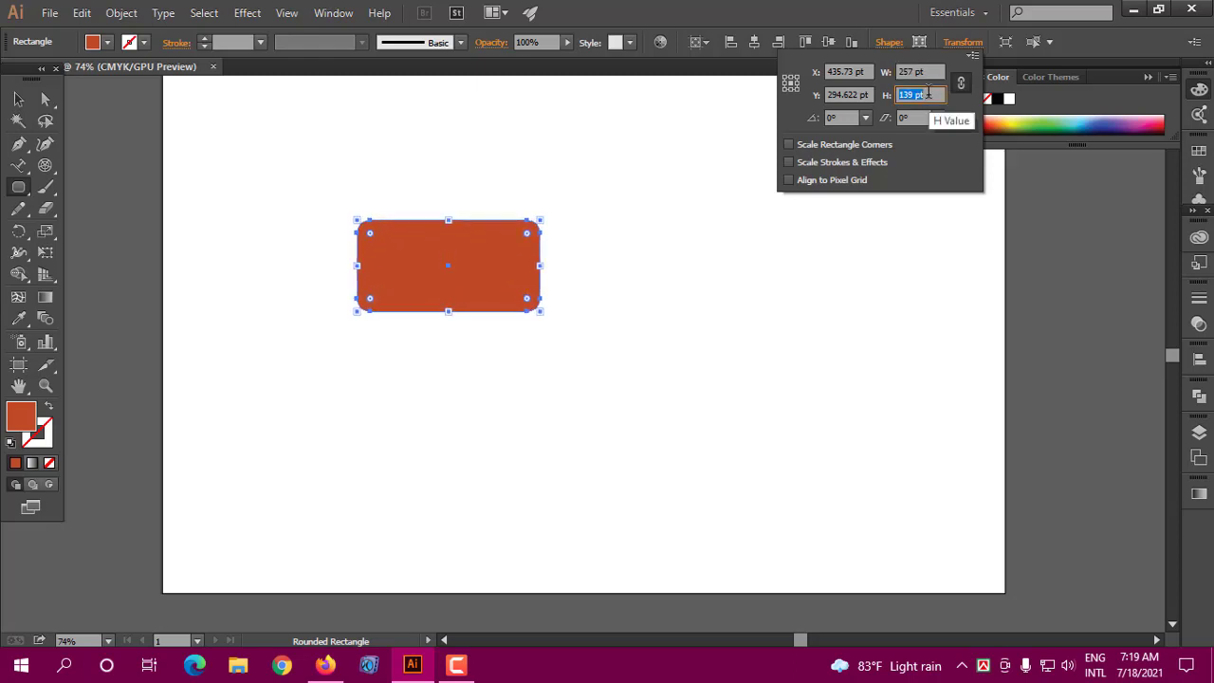
{"action": "scroll", "coordinate": [928, 94], "scroll_direction": "up", "scroll_amount": 6}
Step: Position the rounded rectangle at X 456 pt, Y 302 pt
{"action": "left_click", "coordinate": [855, 73]}
{"action": "scroll", "coordinate": [855, 72], "scroll_direction": "up", "scroll_amount": 4}
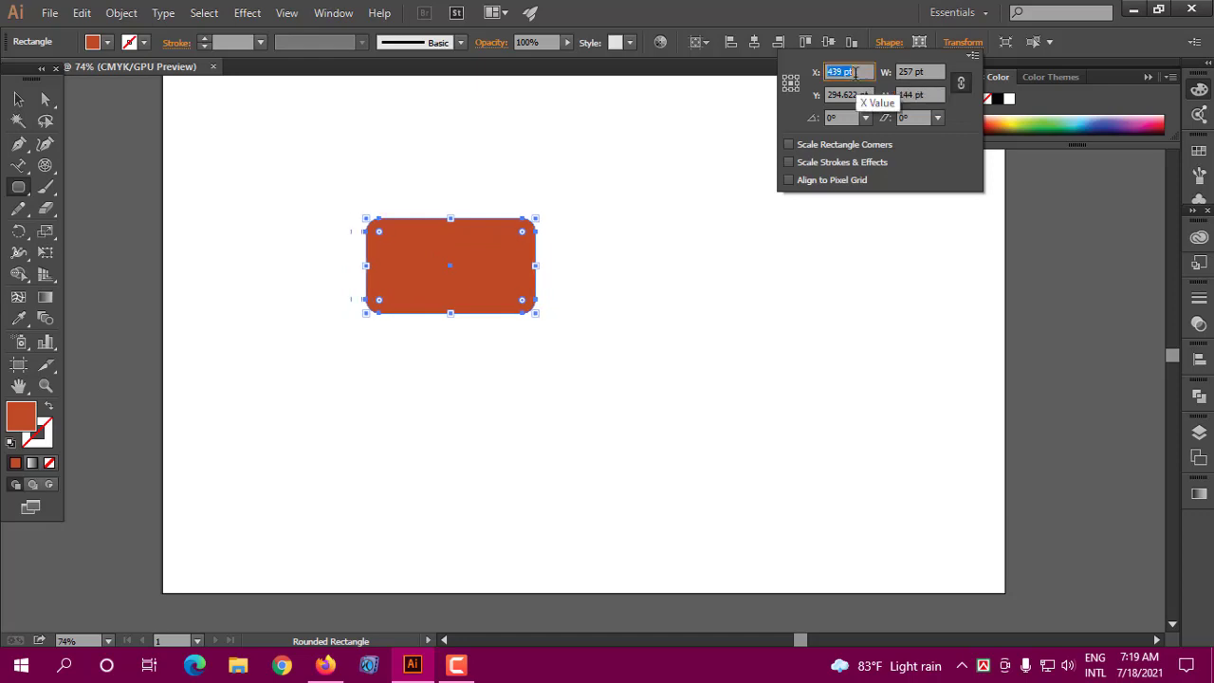
{"action": "scroll", "coordinate": [854, 72], "scroll_direction": "up", "scroll_amount": 6}
{"action": "scroll", "coordinate": [855, 72], "scroll_direction": "up", "scroll_amount": 6}
{"action": "scroll", "coordinate": [855, 73], "scroll_direction": "up", "scroll_amount": 4}
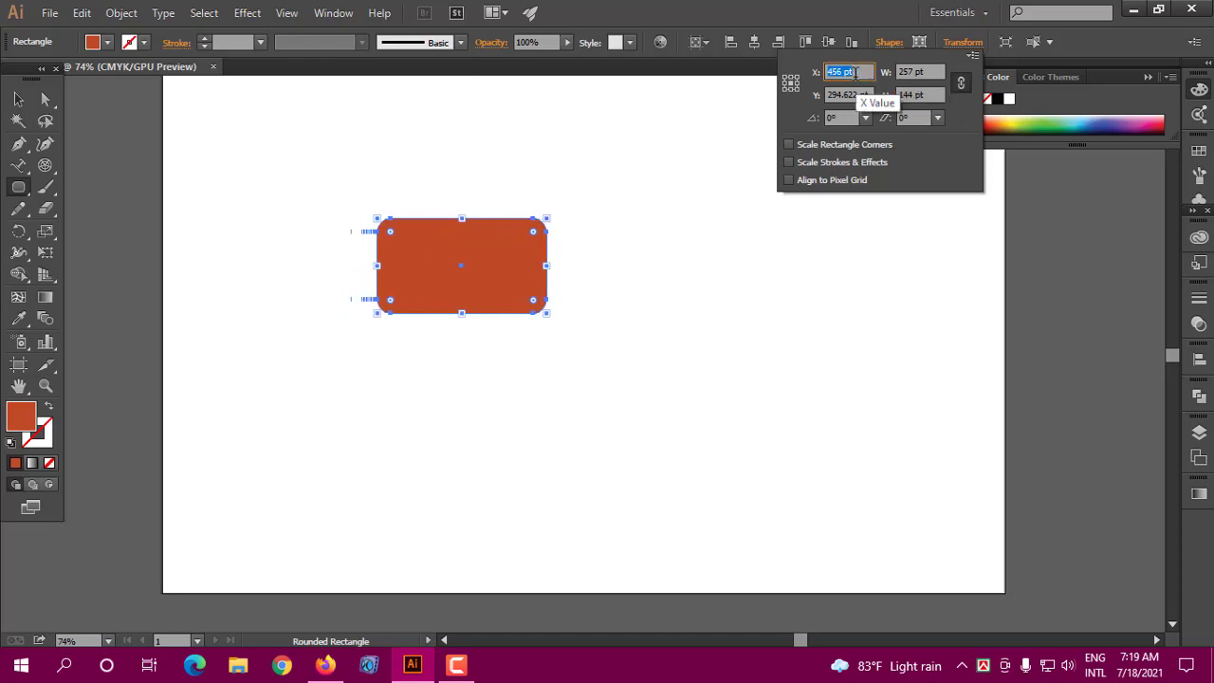
{"action": "left_click", "coordinate": [856, 95]}
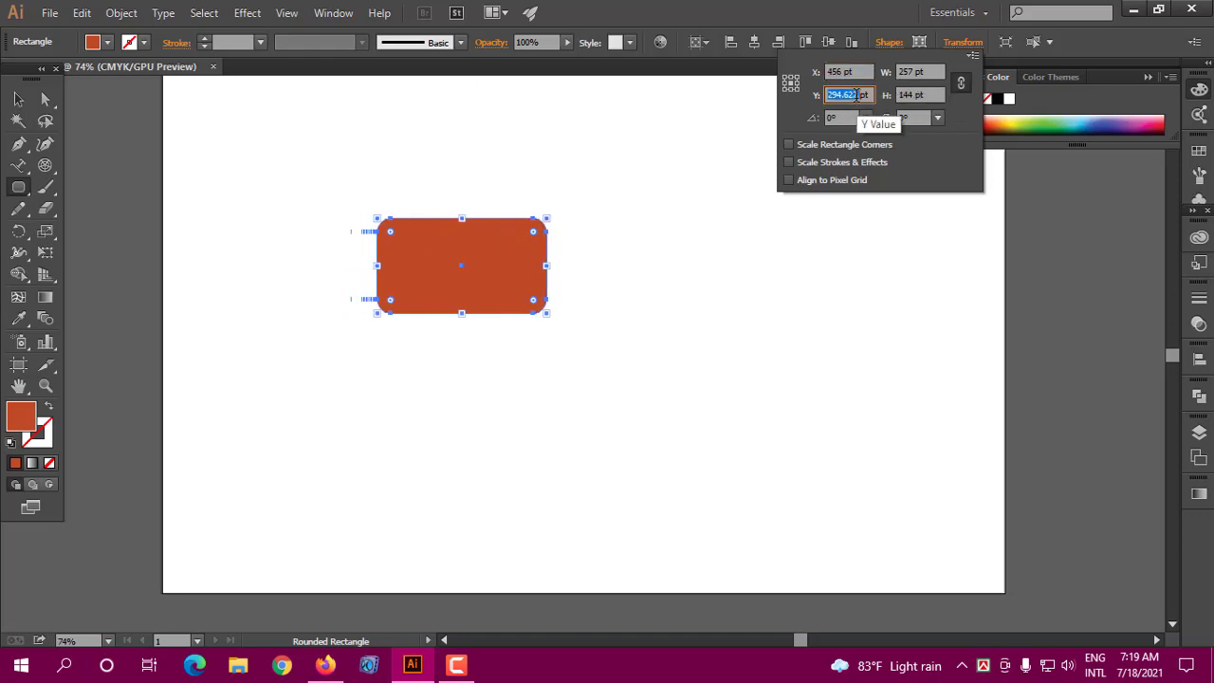
{"action": "scroll", "coordinate": [856, 95], "scroll_direction": "up", "scroll_amount": 4}
{"action": "scroll", "coordinate": [856, 94], "scroll_direction": "up", "scroll_amount": 4}
{"action": "type", "text": "302"}
Step: Rotate the rounded rectangle so it tilts upward to the right
{"action": "left_click", "coordinate": [847, 119]}
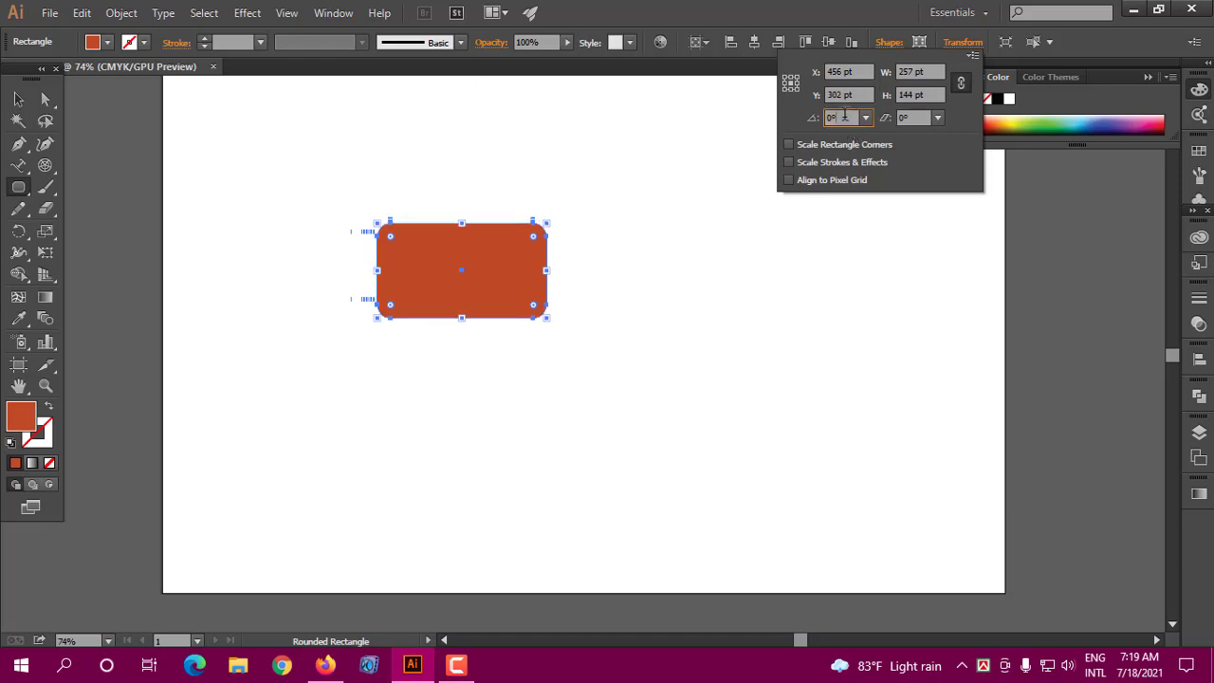
{"action": "scroll", "coordinate": [845, 116], "scroll_direction": "up", "scroll_amount": 4}
{"action": "scroll", "coordinate": [845, 116], "scroll_direction": "up", "scroll_amount": 6}
{"action": "scroll", "coordinate": [845, 116], "scroll_direction": "up", "scroll_amount": 3}
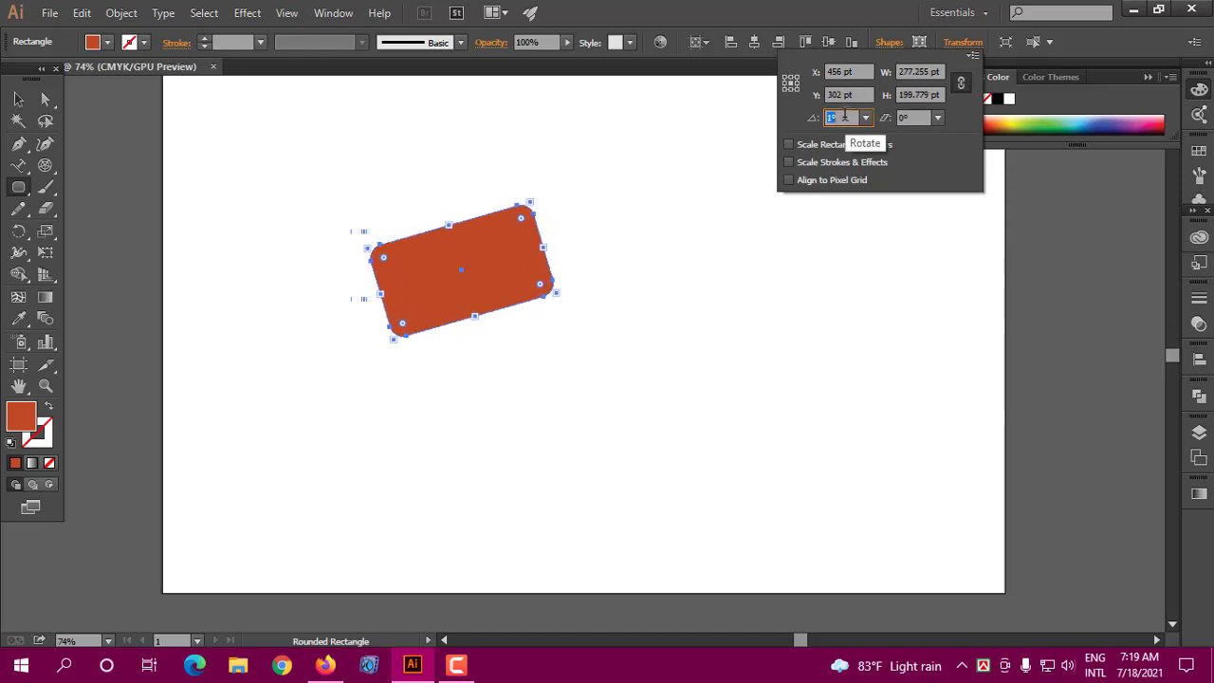
{"action": "scroll", "coordinate": [845, 116], "scroll_direction": "up", "scroll_amount": 3}
{"action": "scroll", "coordinate": [845, 116], "scroll_direction": "up", "scroll_amount": 3}
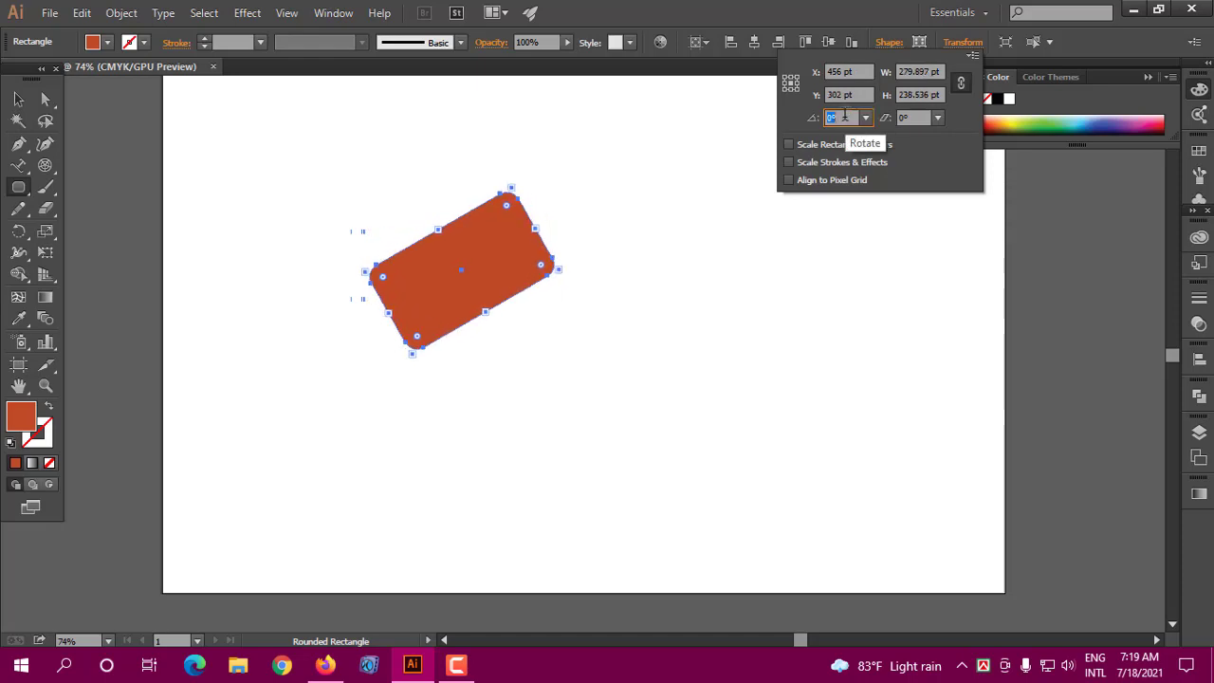
Step: Skew the rounded rectangle slightly by raising its Shear angle
{"action": "left_click", "coordinate": [909, 118]}
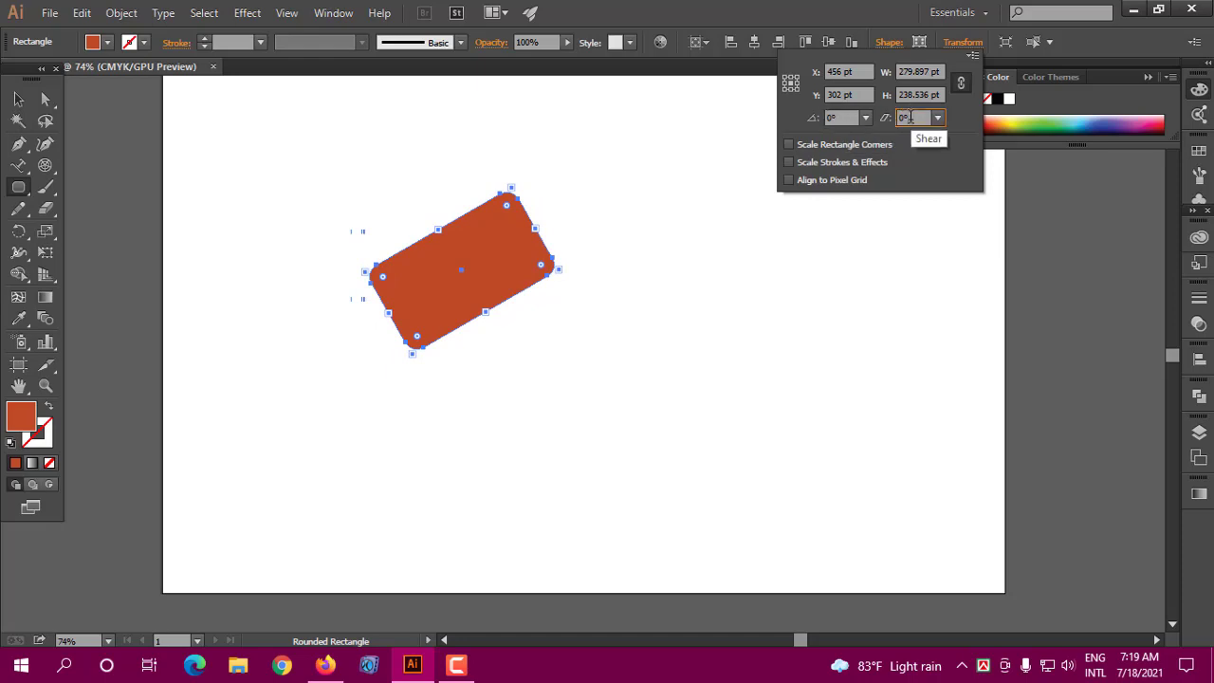
{"action": "scroll", "coordinate": [908, 117], "scroll_direction": "up", "scroll_amount": 1}
{"action": "scroll", "coordinate": [907, 118], "scroll_direction": "up", "scroll_amount": 1}
{"action": "scroll", "coordinate": [909, 117], "scroll_direction": "up", "scroll_amount": 1}
{"action": "scroll", "coordinate": [909, 117], "scroll_direction": "up", "scroll_amount": 1}
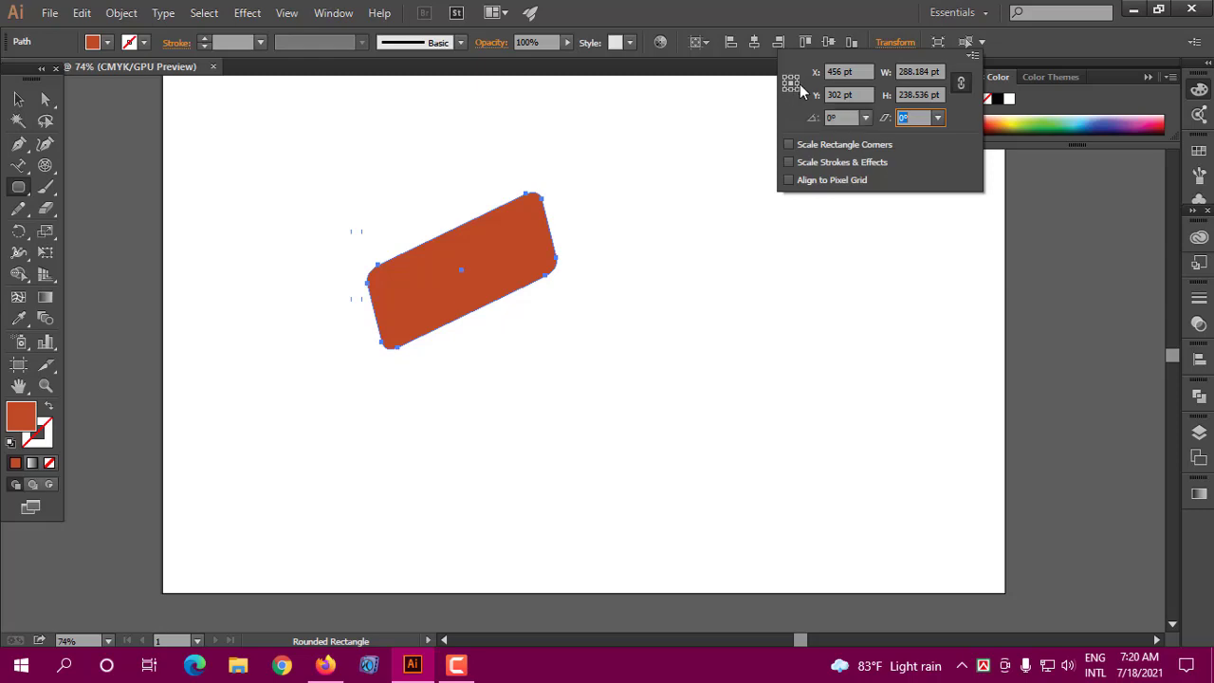
Step: Resize the tilted rounded rectangle to 307 × 254 pt with a 25° shear angle
{"action": "left_click", "coordinate": [797, 85]}
{"action": "left_click", "coordinate": [928, 72]}
{"action": "type", "text": "307"}
{"action": "key", "text": "Return"}
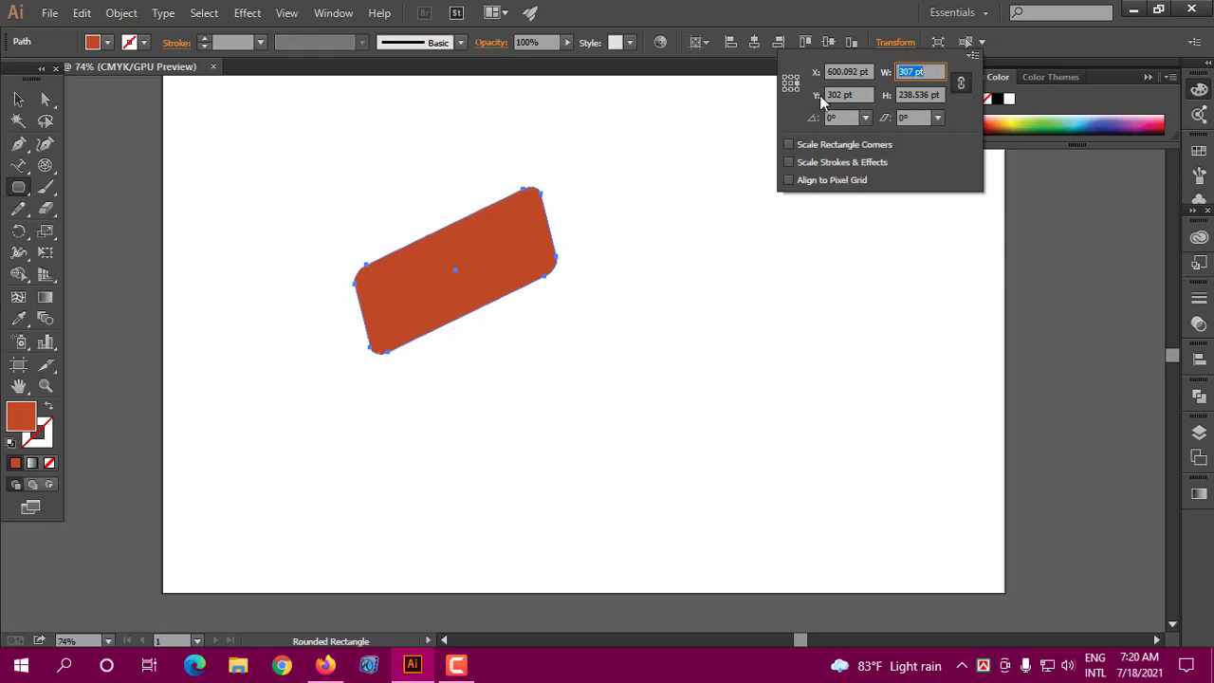
{"action": "left_click", "coordinate": [918, 95]}
{"action": "type", "text": "254"}
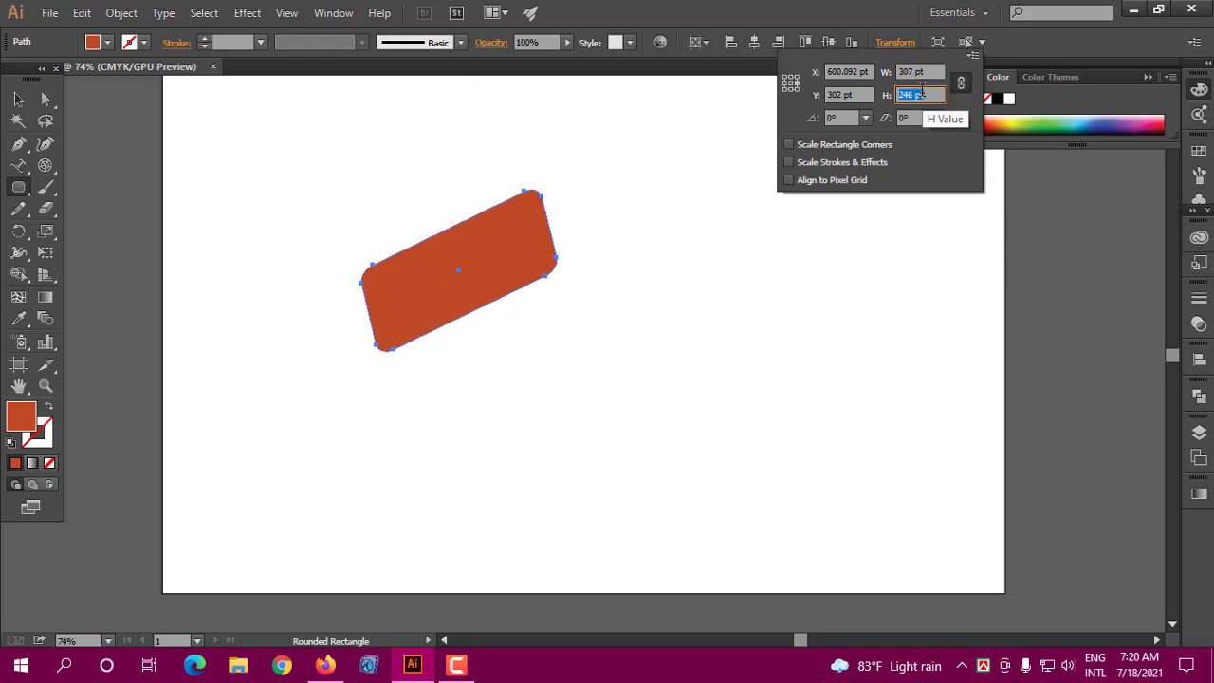
{"action": "key", "text": "Return"}
{"action": "left_click", "coordinate": [911, 117]}
{"action": "type", "text": "25"}
{"action": "key", "text": "Return"}
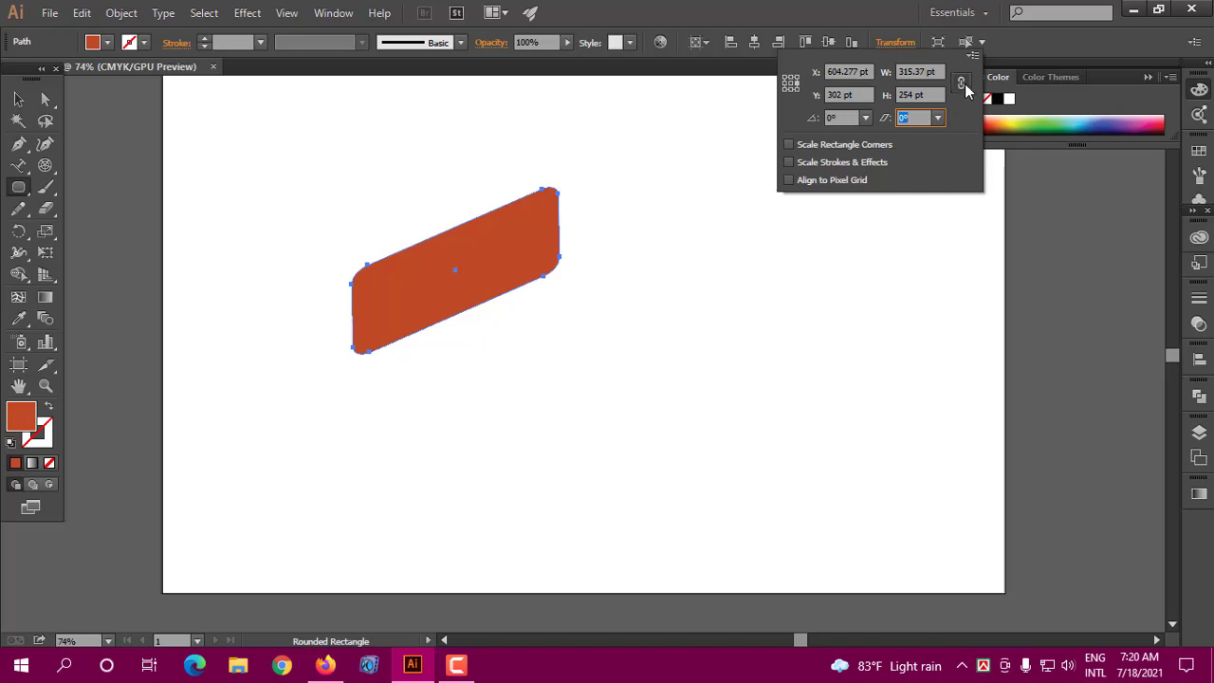
Step: Close the transform settings and delete the tilted rounded rectangle with the Selection tool
{"action": "left_click", "coordinate": [996, 41]}
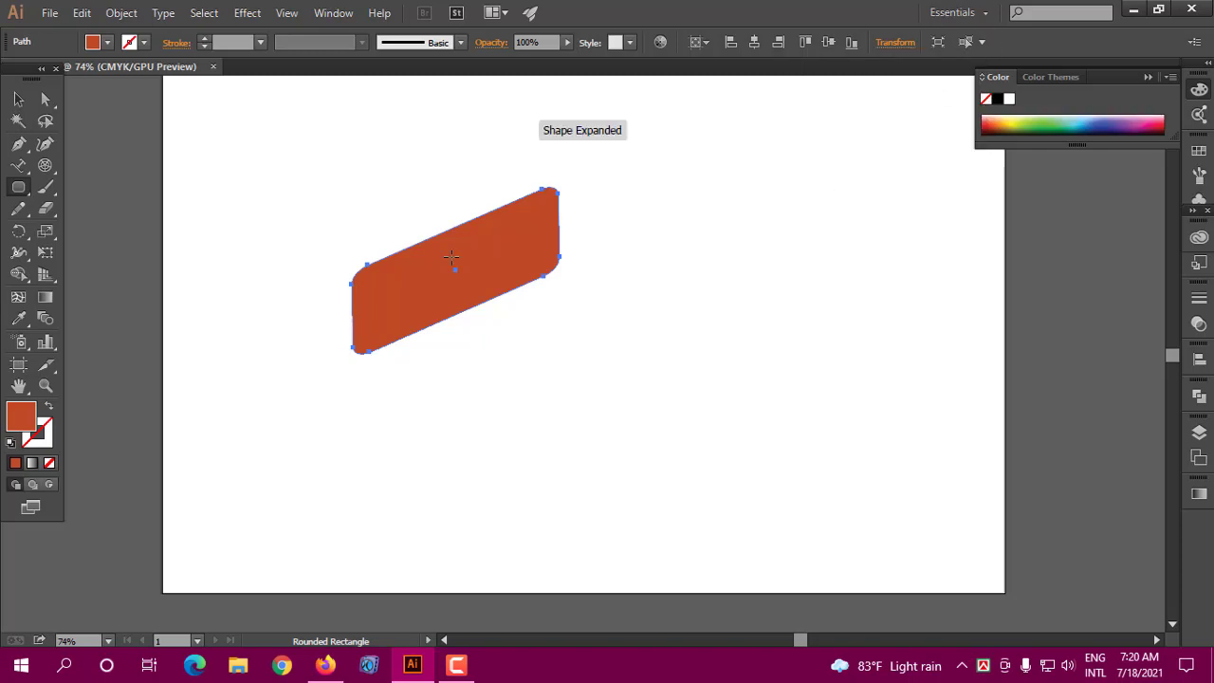
{"action": "key", "text": "v"}
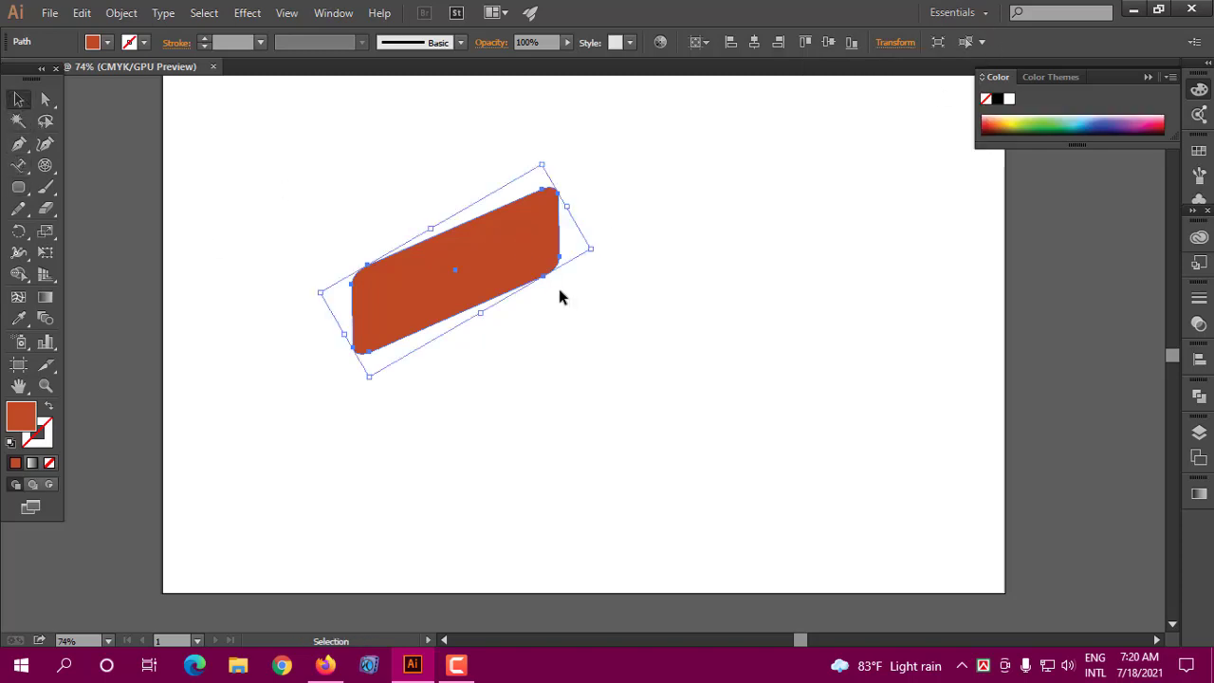
{"action": "key", "text": "Delete"}
{"action": "left_click", "coordinate": [18, 187]}
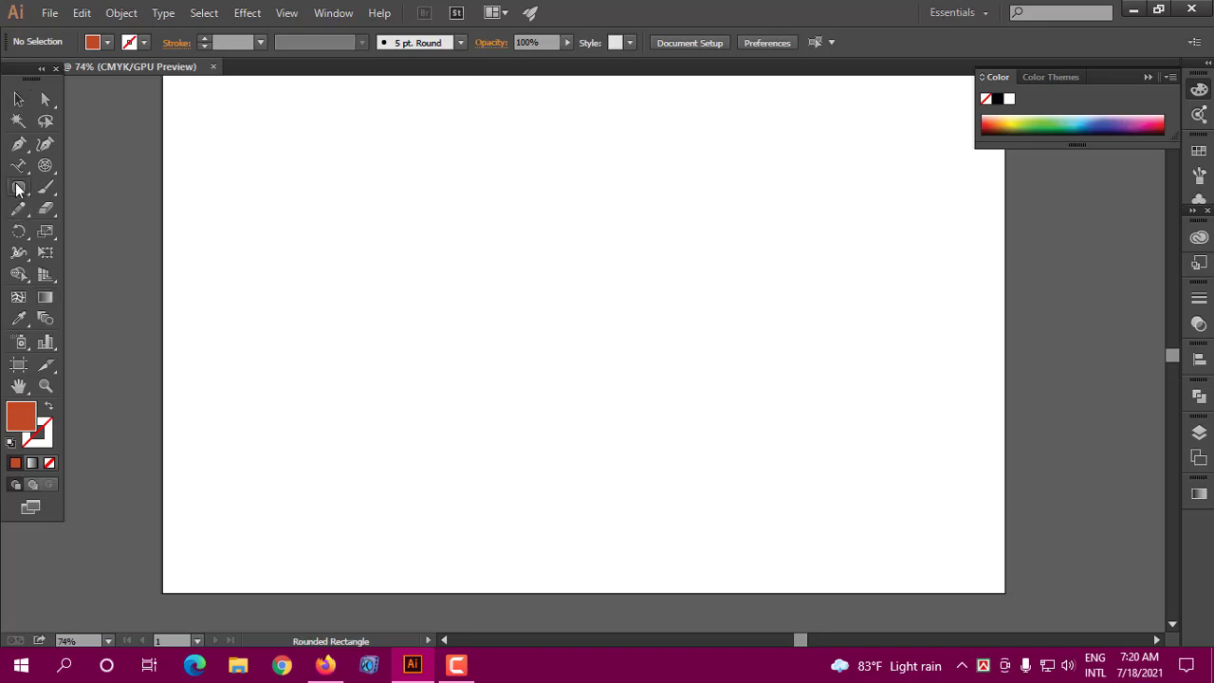
{"action": "left_click", "coordinate": [85, 229]}
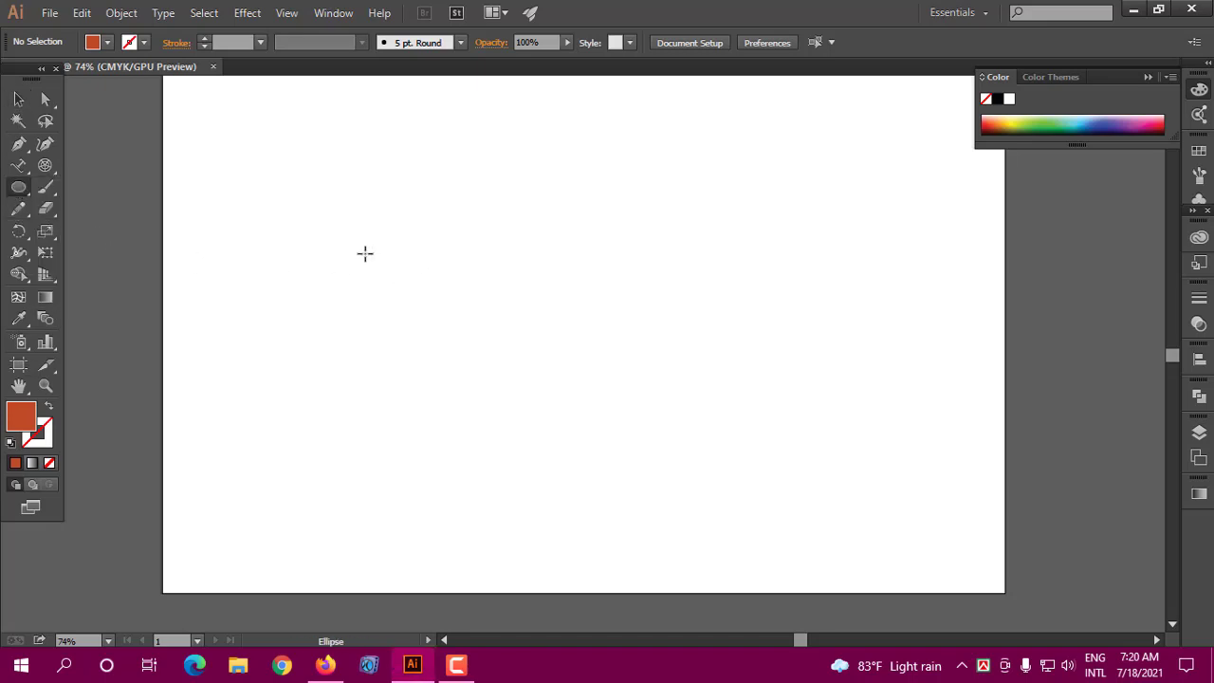
{"action": "left_click_drag", "start_coordinate": [326, 231], "coordinate": [485, 369]}
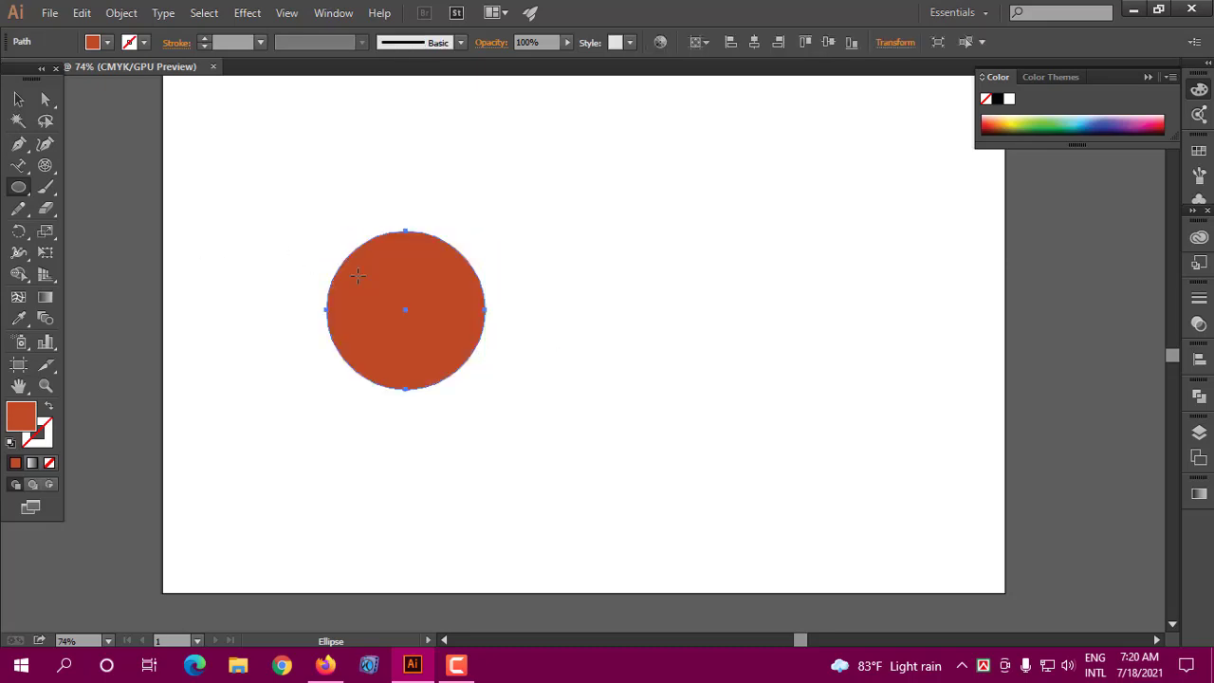
{"action": "left_click", "coordinate": [18, 99]}
{"action": "left_click_drag", "start_coordinate": [432, 310], "coordinate": [427, 250]}
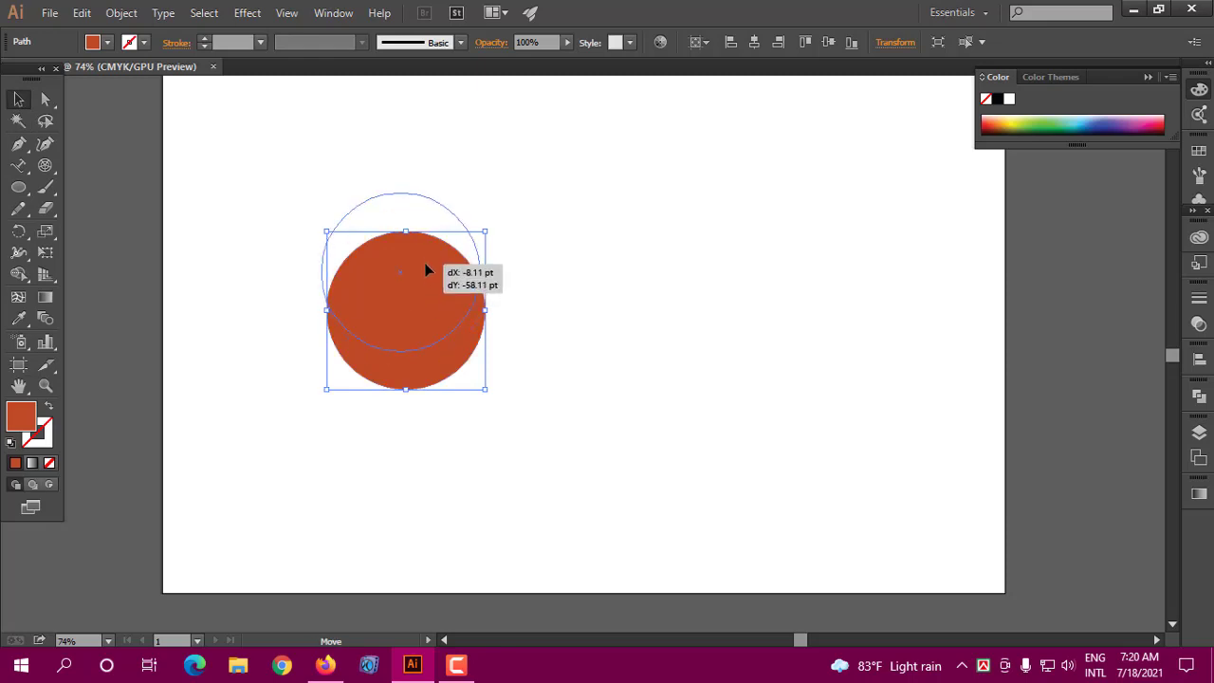
{"action": "left_click", "coordinate": [557, 302]}
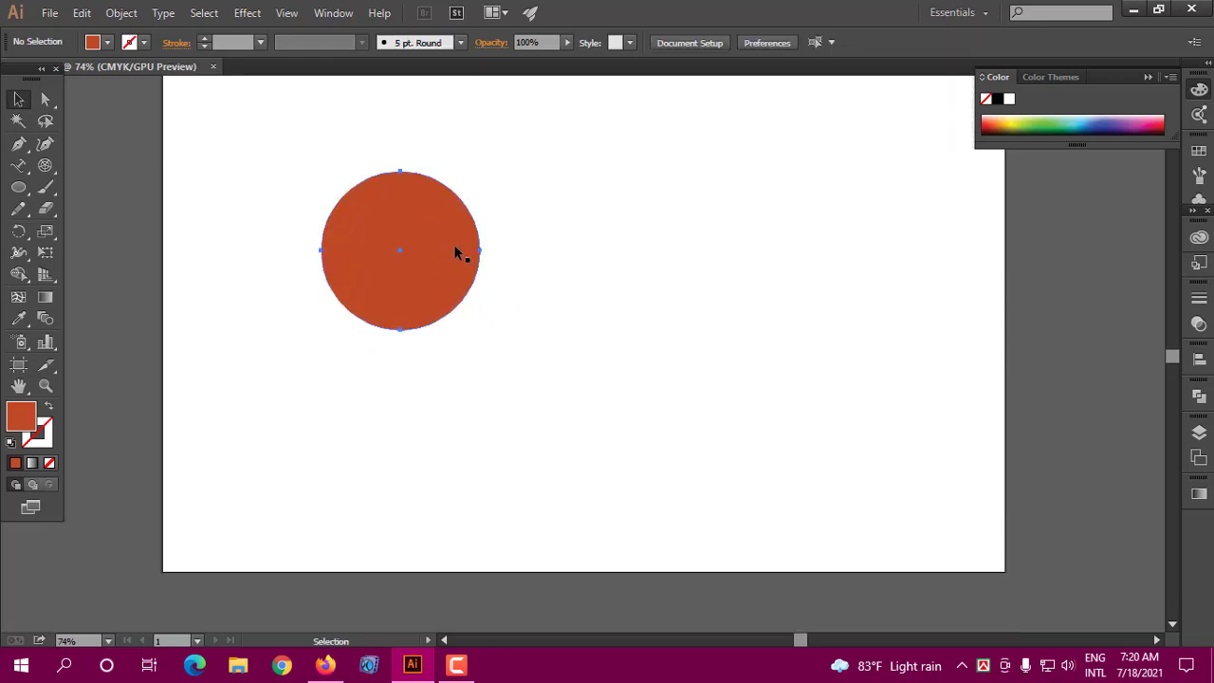
{"action": "left_click", "coordinate": [455, 247]}
{"action": "scroll", "coordinate": [551, 298], "scroll_direction": "up", "scroll_amount": 2}
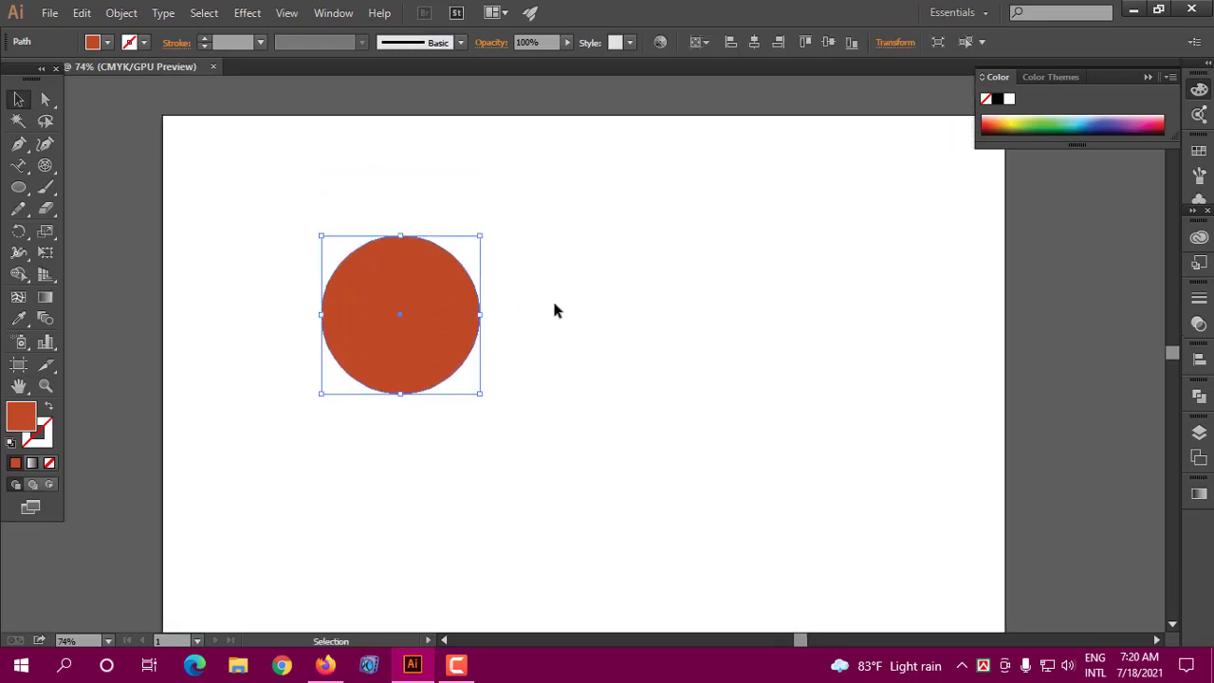
{"action": "scroll", "coordinate": [490, 265], "scroll_direction": "down", "scroll_amount": 1}
{"action": "scroll", "coordinate": [489, 264], "scroll_direction": "up", "scroll_amount": 1}
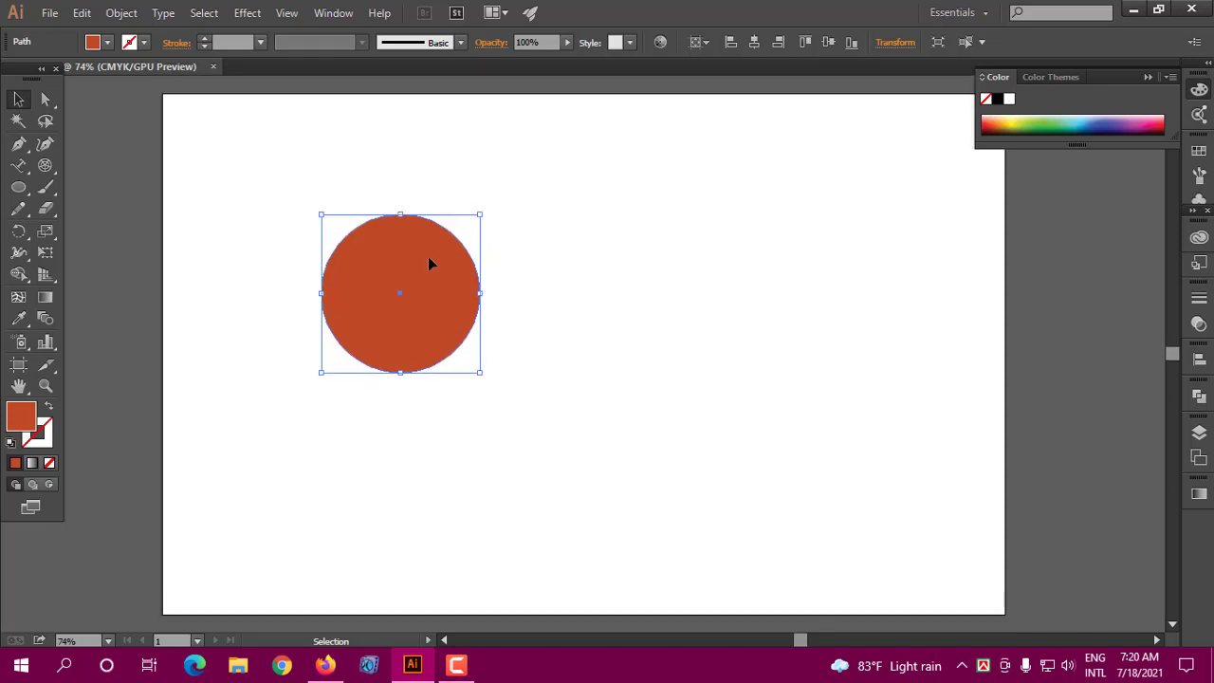
{"action": "left_click", "coordinate": [18, 187]}
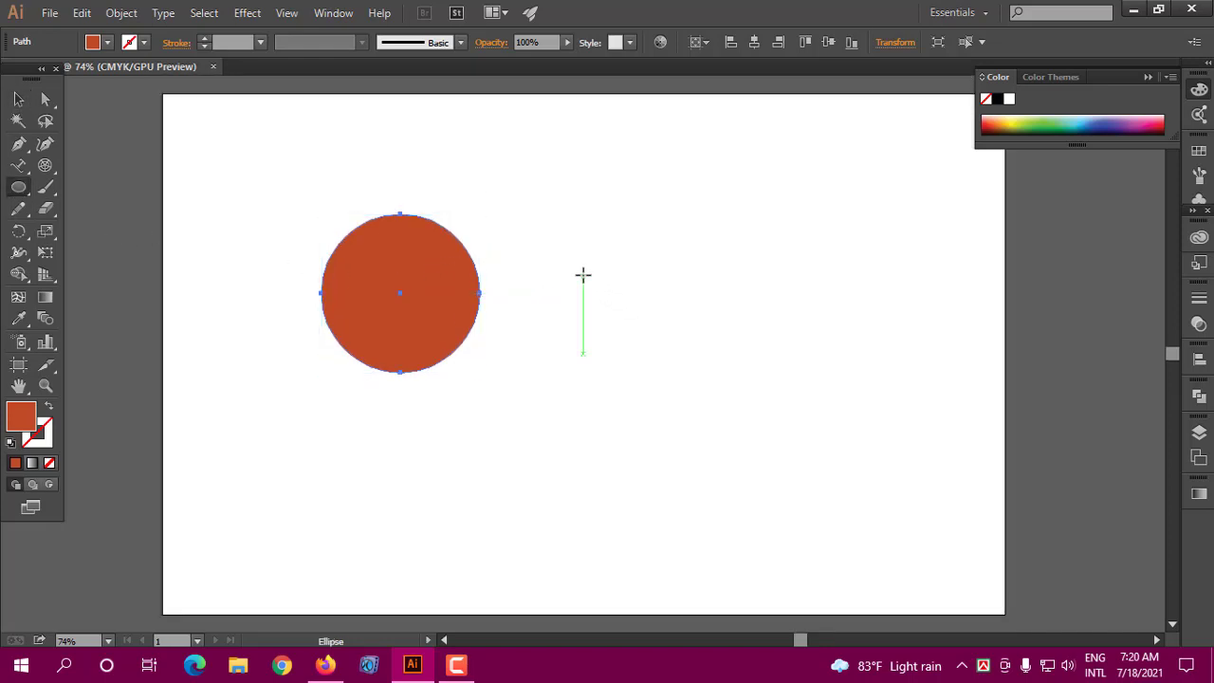
{"action": "left_click_drag", "start_coordinate": [582, 275], "coordinate": [802, 364]}
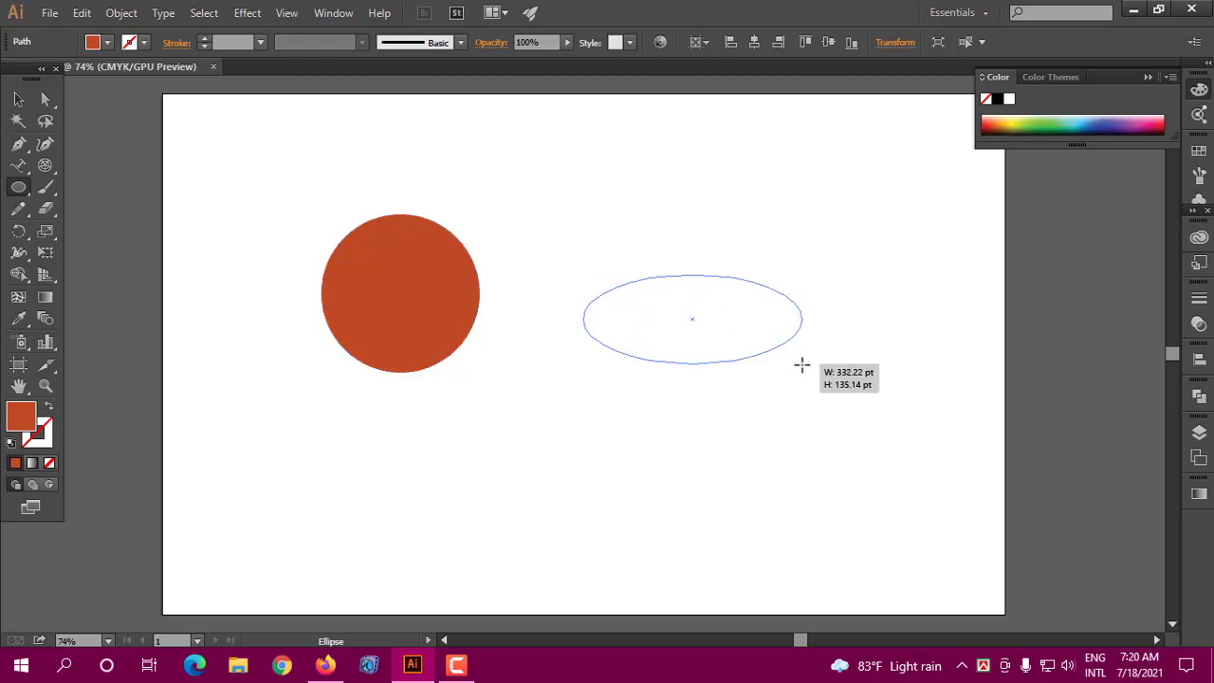
{"action": "mouse_move", "coordinate": [543, 353]}
{"action": "left_mouse_down"}
{"action": "mouse_move", "coordinate": [575, 523]}
{"action": "mouse_move", "coordinate": [649, 525]}
{"action": "left_mouse_up"}
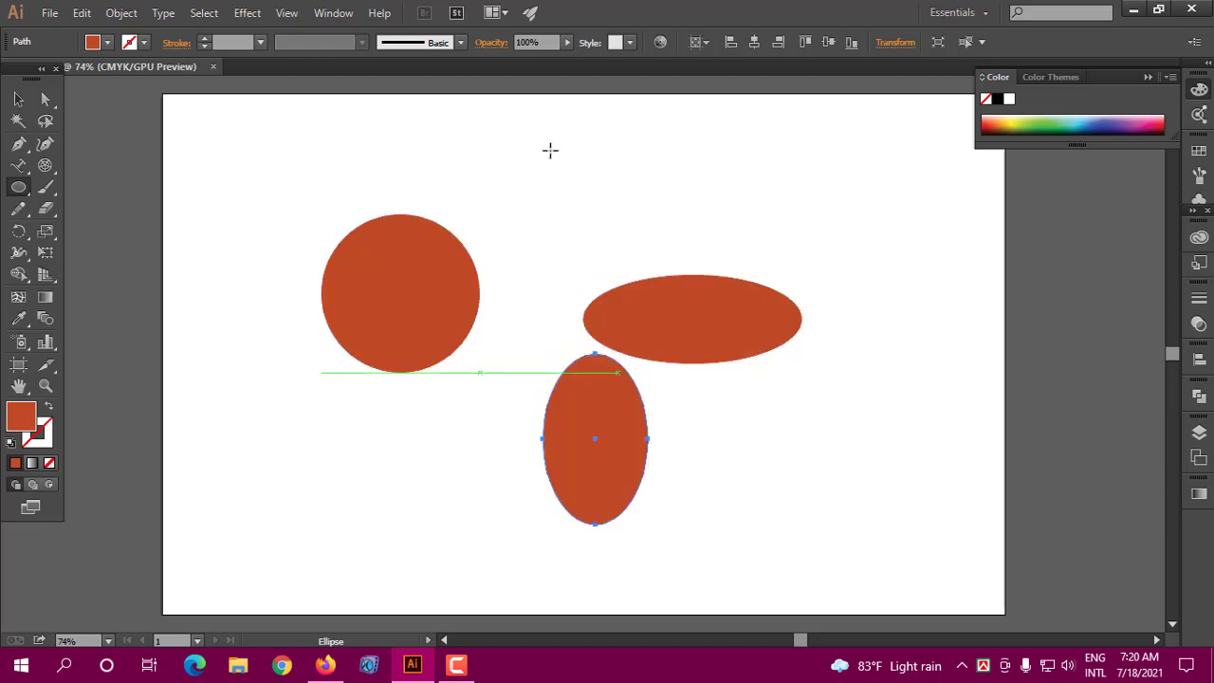
{"action": "left_click_drag", "start_coordinate": [496, 132], "coordinate": [649, 235]}
{"action": "scroll", "coordinate": [590, 225], "scroll_direction": "down", "scroll_amount": 2}
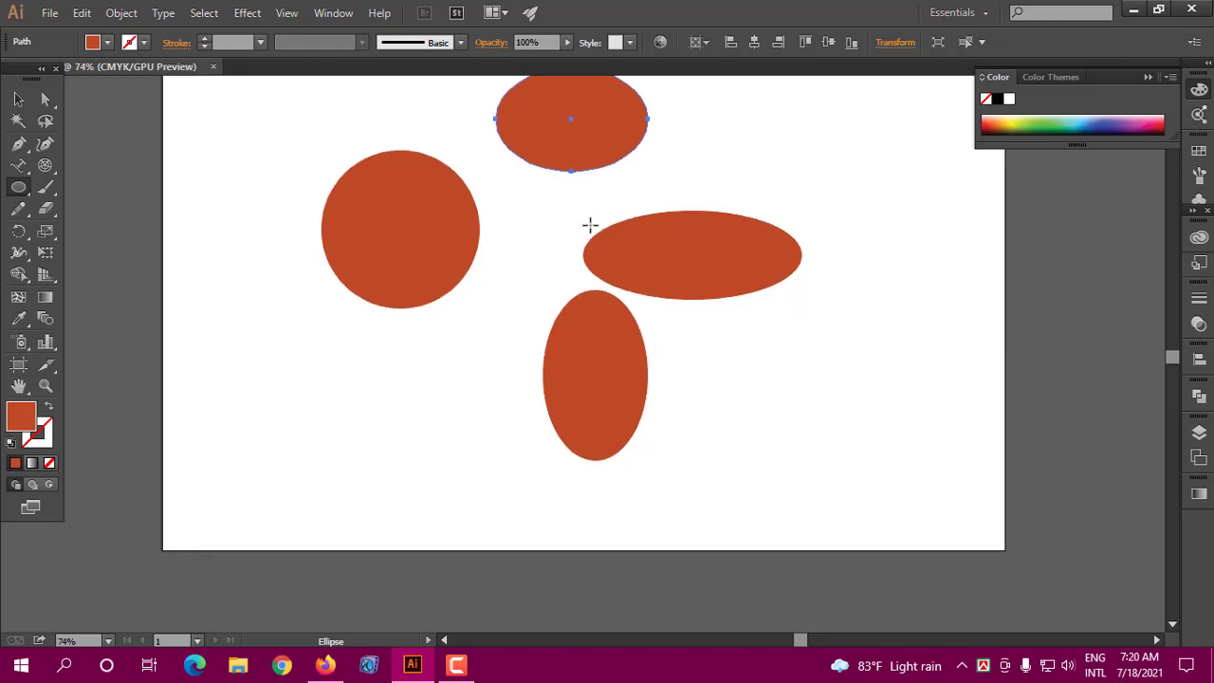
{"action": "scroll", "coordinate": [433, 206], "scroll_direction": "up", "scroll_amount": 1}
{"action": "scroll", "coordinate": [380, 209], "scroll_direction": "up", "scroll_amount": 1}
{"action": "left_click", "coordinate": [17, 102]}
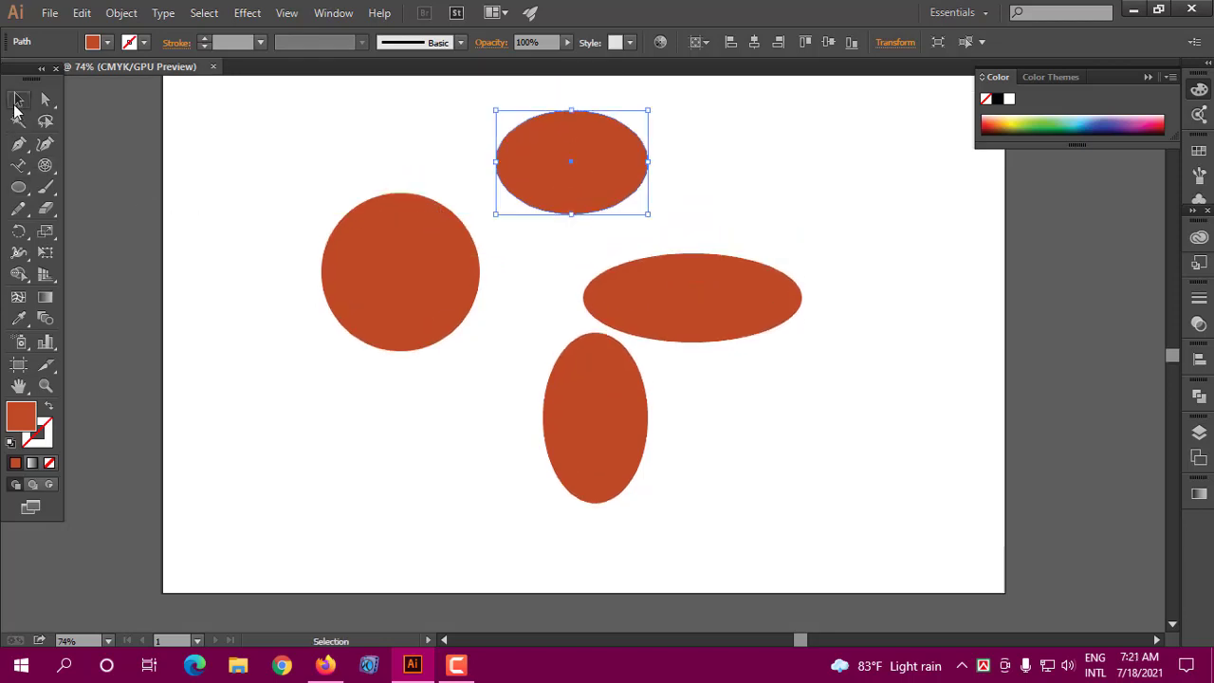
{"action": "left_click_drag", "start_coordinate": [295, 111], "coordinate": [794, 466]}
{"action": "key", "text": "Delete"}
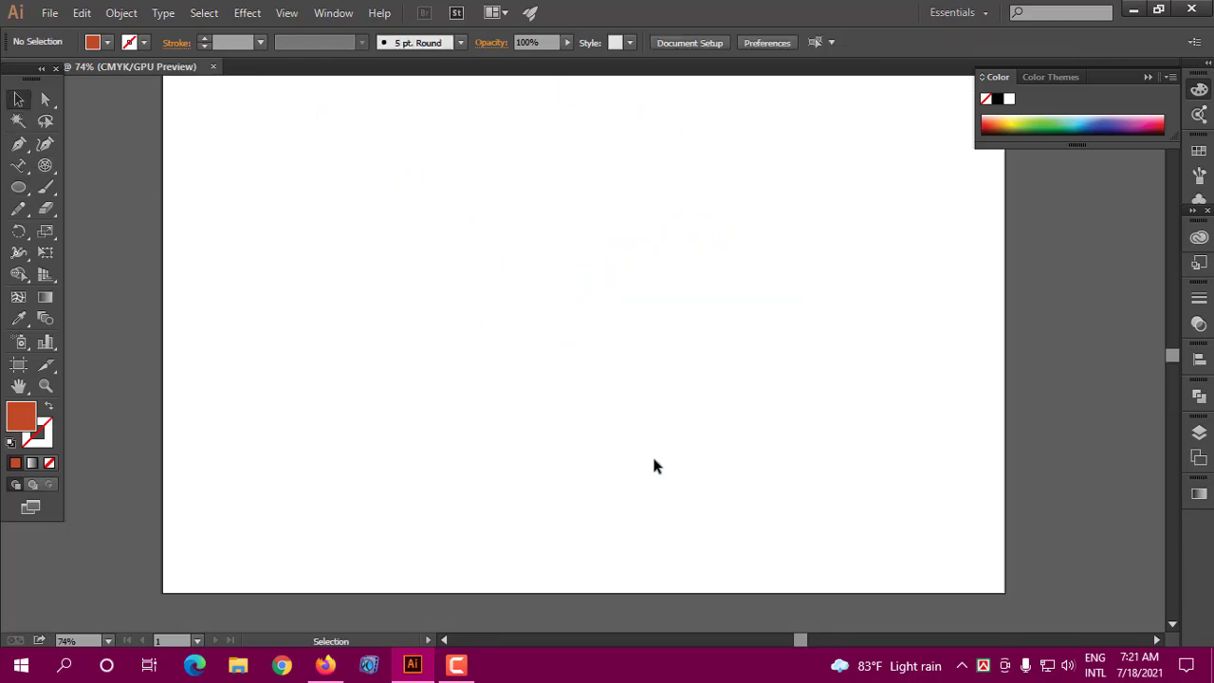
{"action": "left_click", "coordinate": [18, 187]}
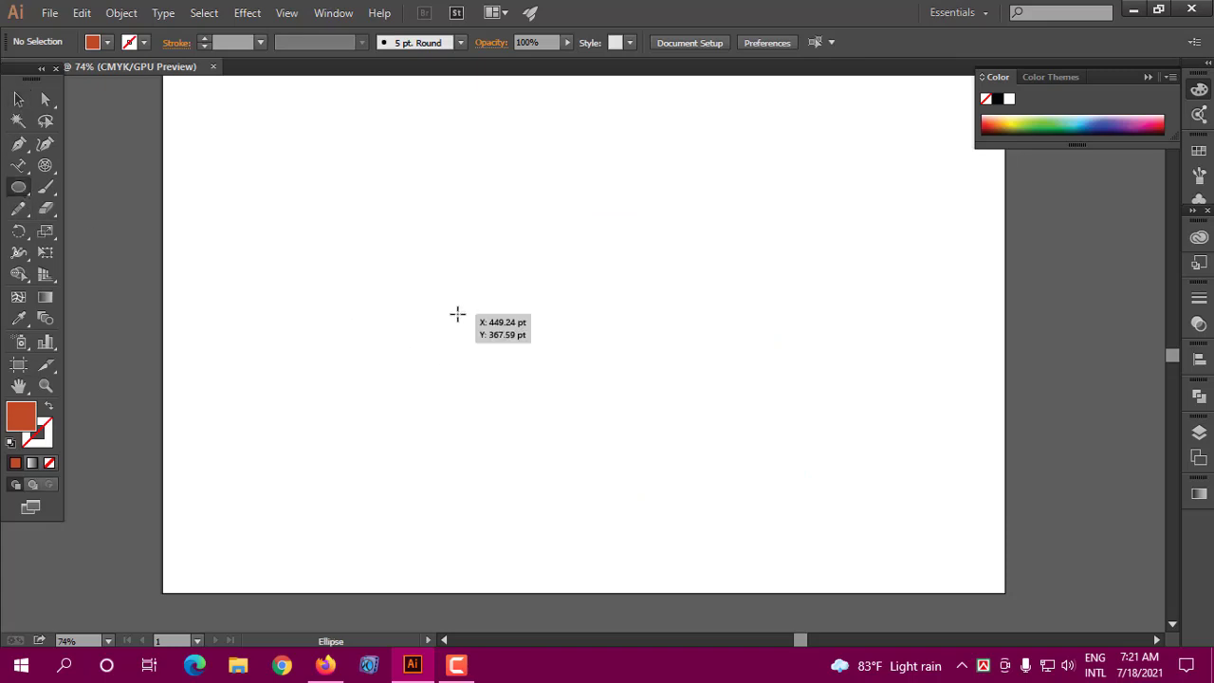
{"action": "left_click_drag", "start_coordinate": [458, 314], "coordinate": [516, 377]}
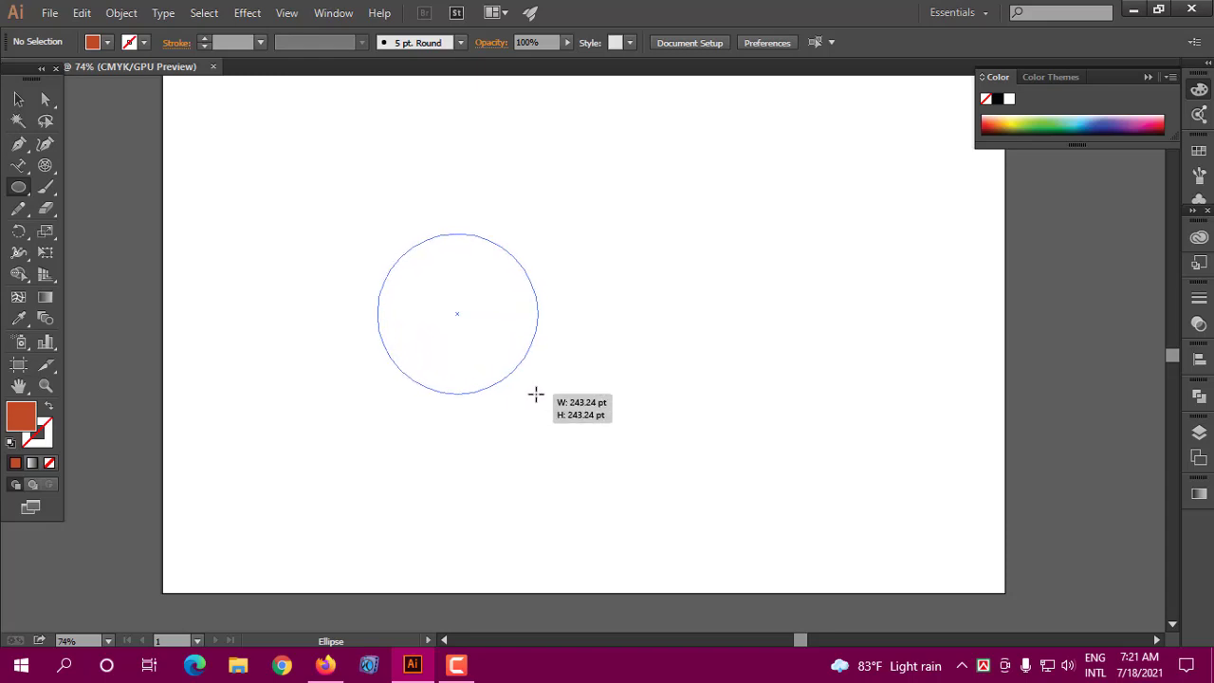
{"action": "left_click_drag", "start_coordinate": [516, 378], "coordinate": [556, 409]}
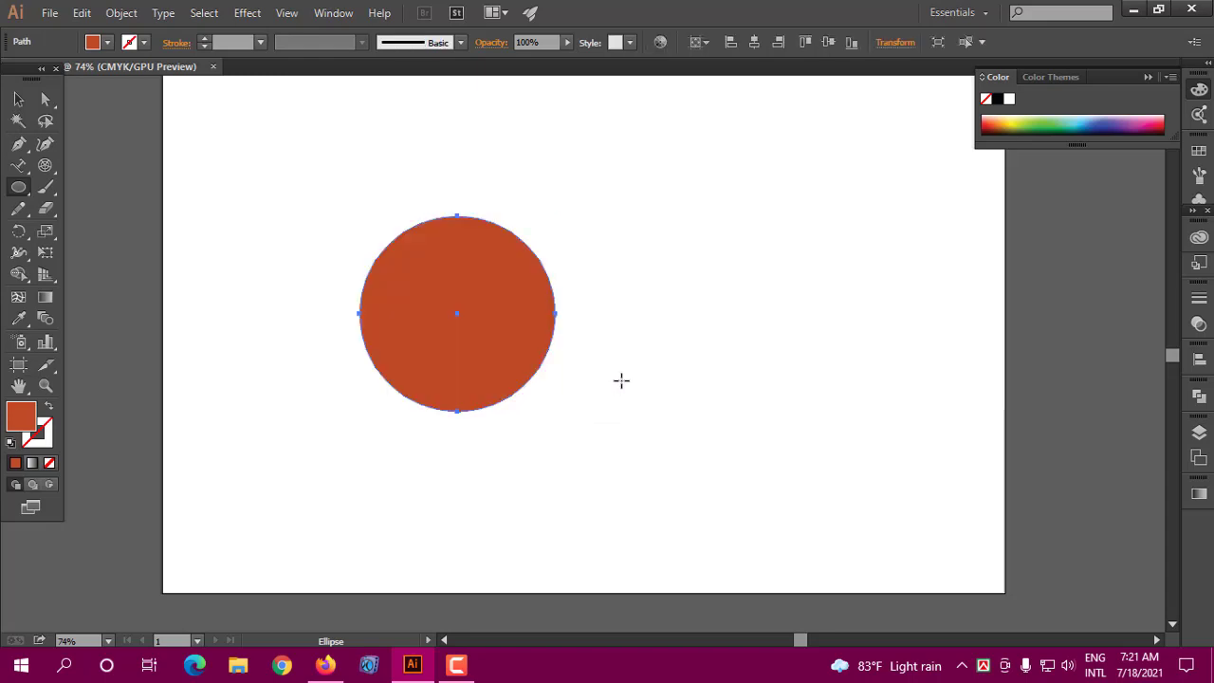
{"action": "left_click", "coordinate": [18, 99]}
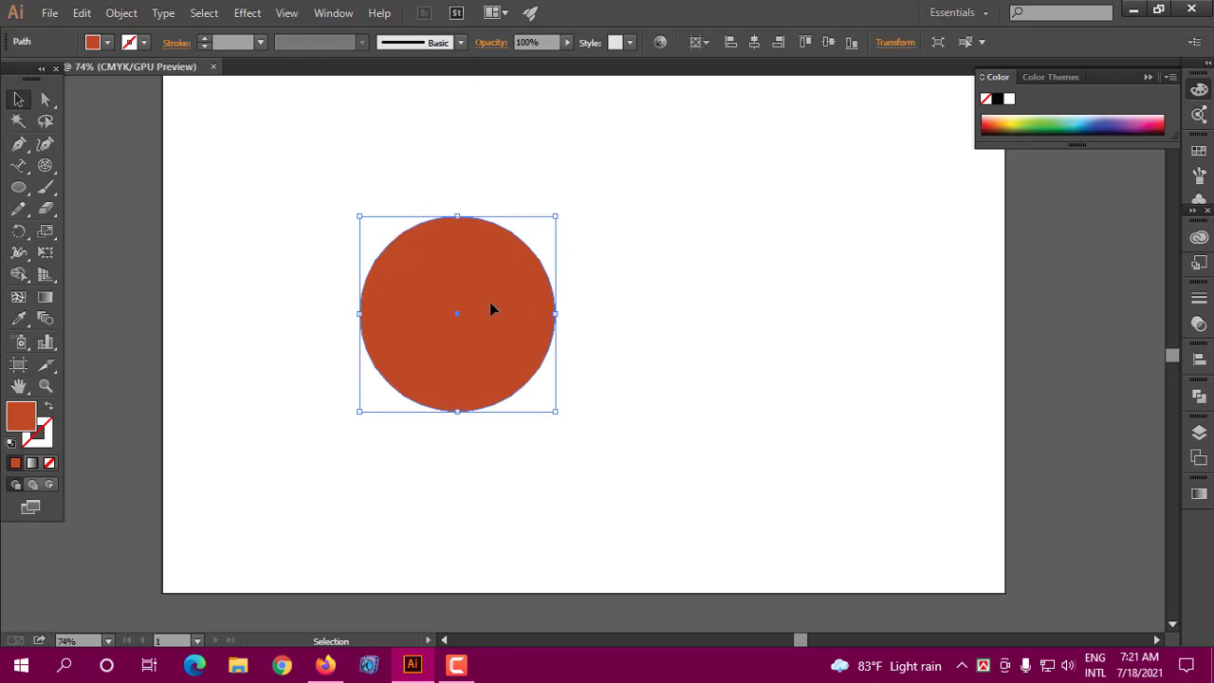
{"action": "left_click_drag", "start_coordinate": [492, 309], "coordinate": [482, 251]}
{"action": "left_click", "coordinate": [553, 273]}
{"action": "left_click", "coordinate": [520, 258]}
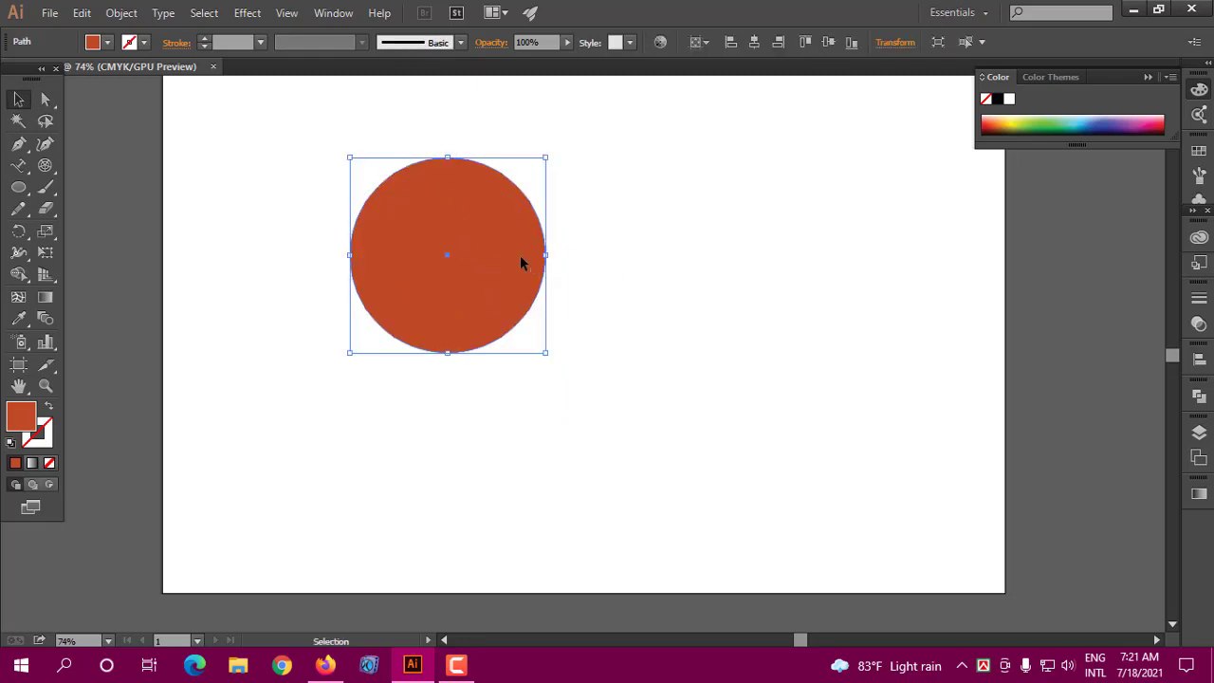
{"action": "key", "text": "Delete"}
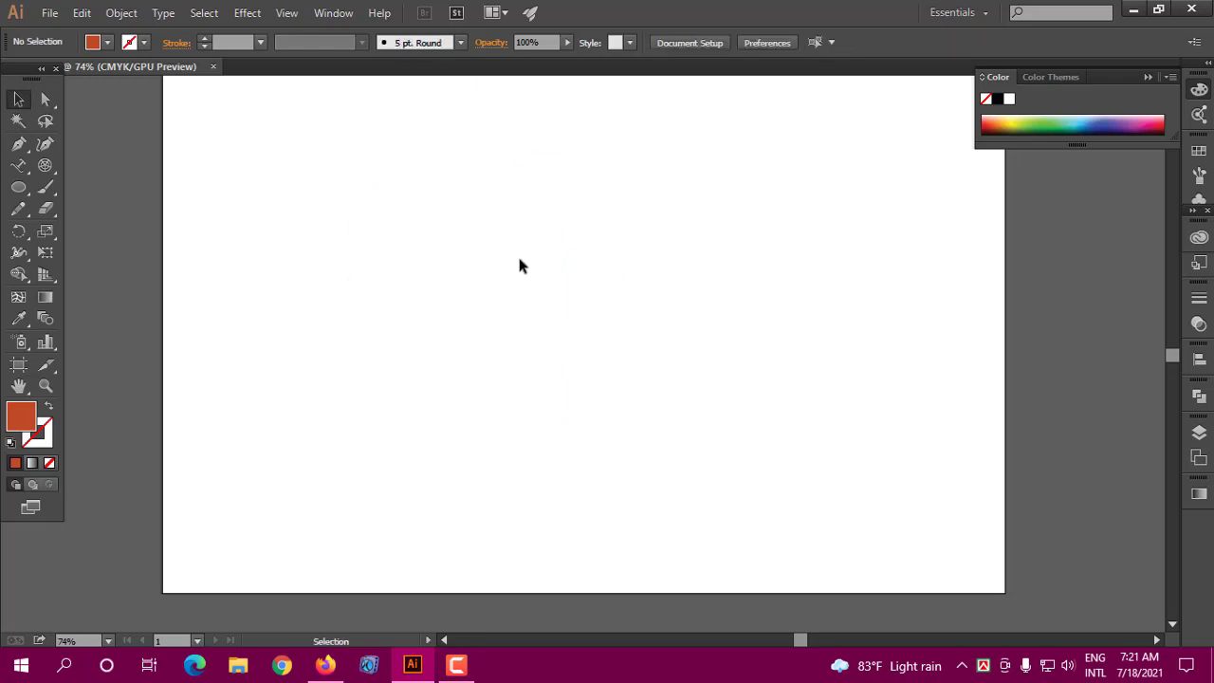
Step: Choose the Ellipse Tool and preview its dimensions dialog, cancelling without drawing
{"action": "left_click", "coordinate": [19, 189]}
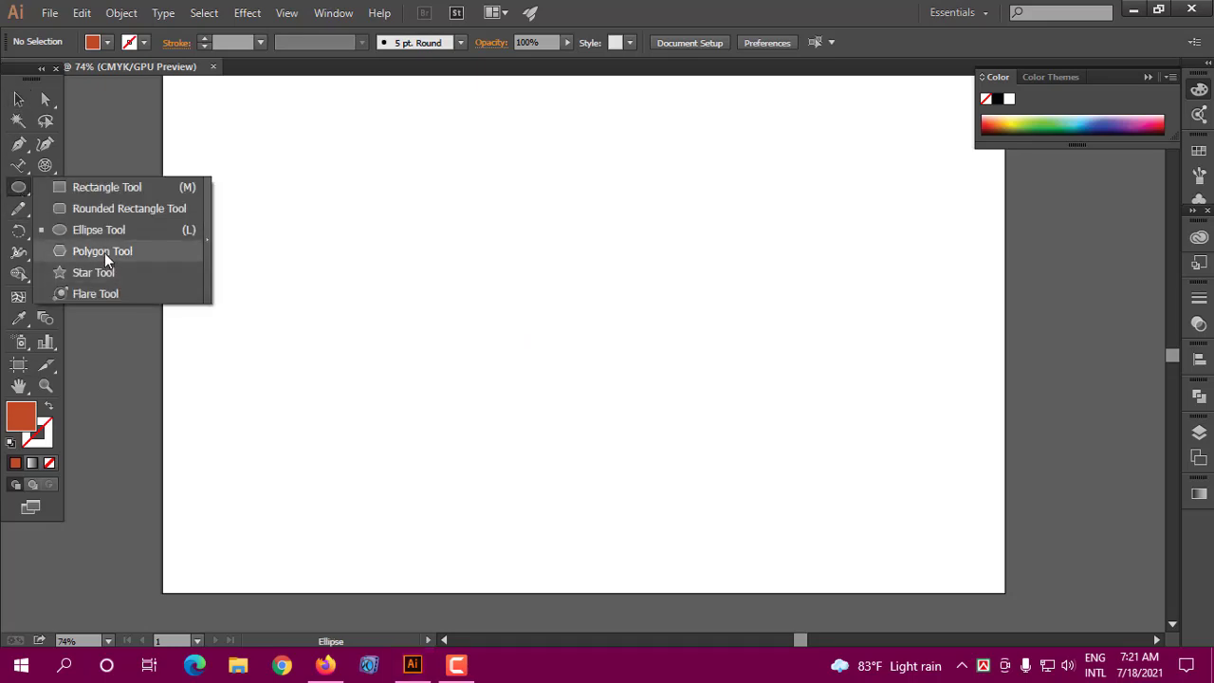
{"action": "left_click", "coordinate": [363, 313]}
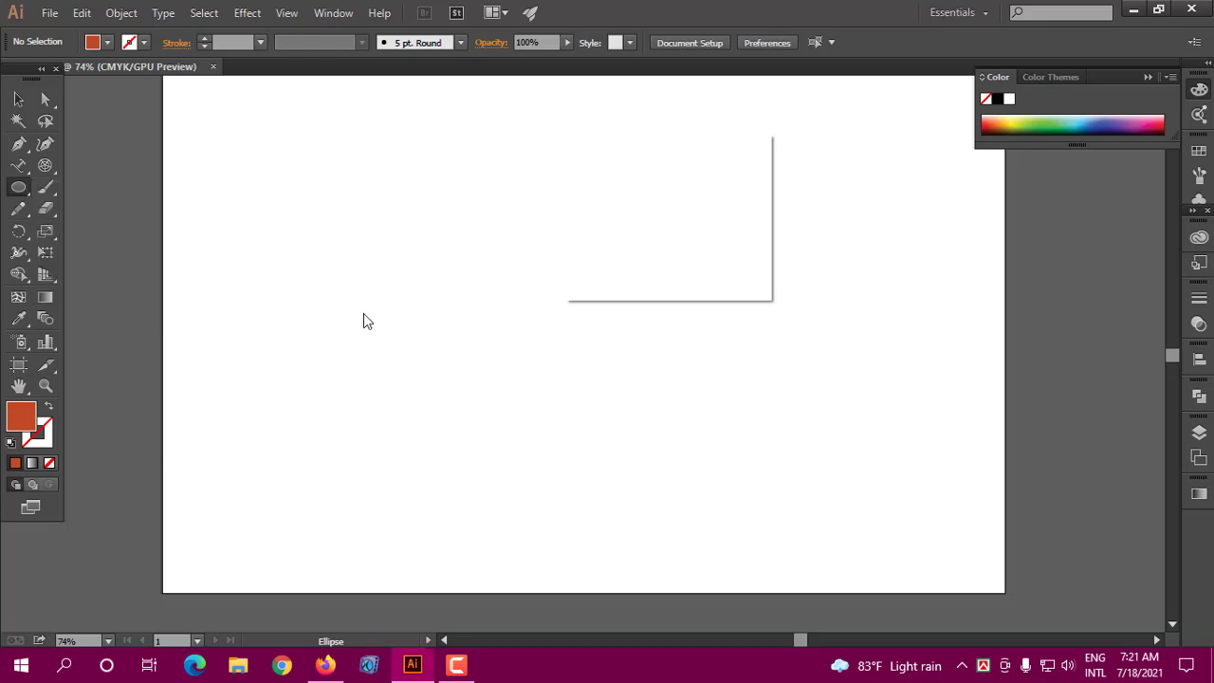
{"action": "left_click", "coordinate": [718, 258]}
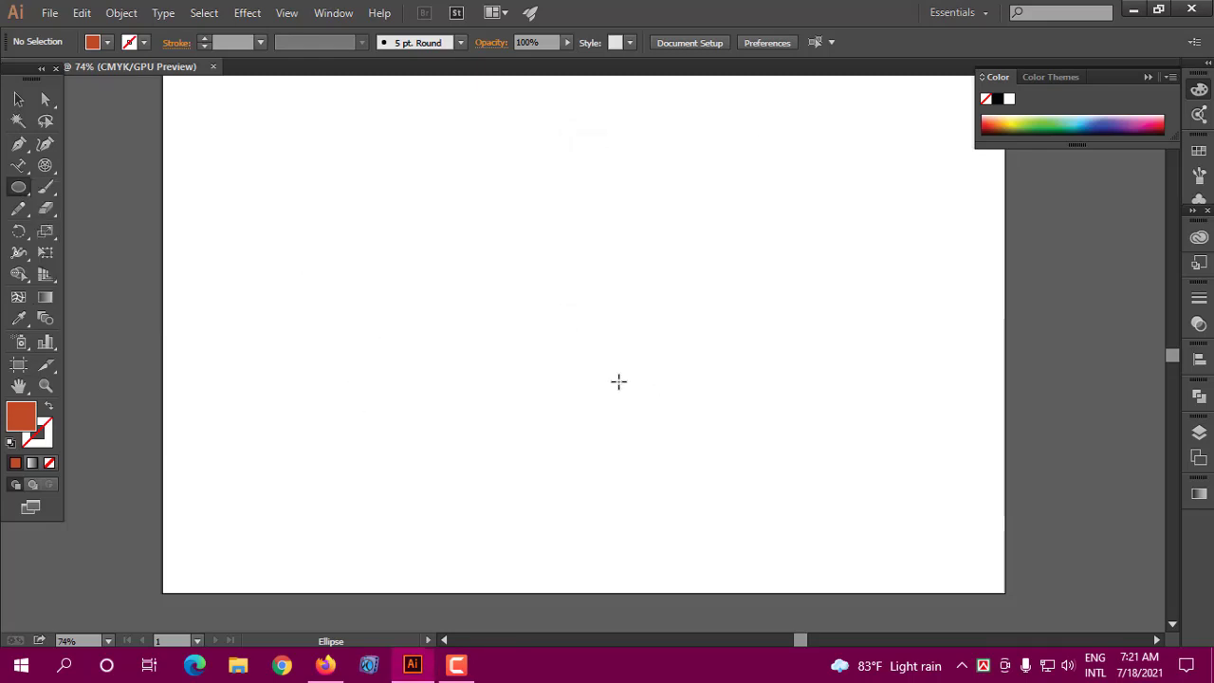
Step: Keep the Ellipse Tool active from the shape-tool flyout, ready for drawing
{"action": "scroll", "coordinate": [476, 596], "scroll_direction": "down", "scroll_amount": 1}
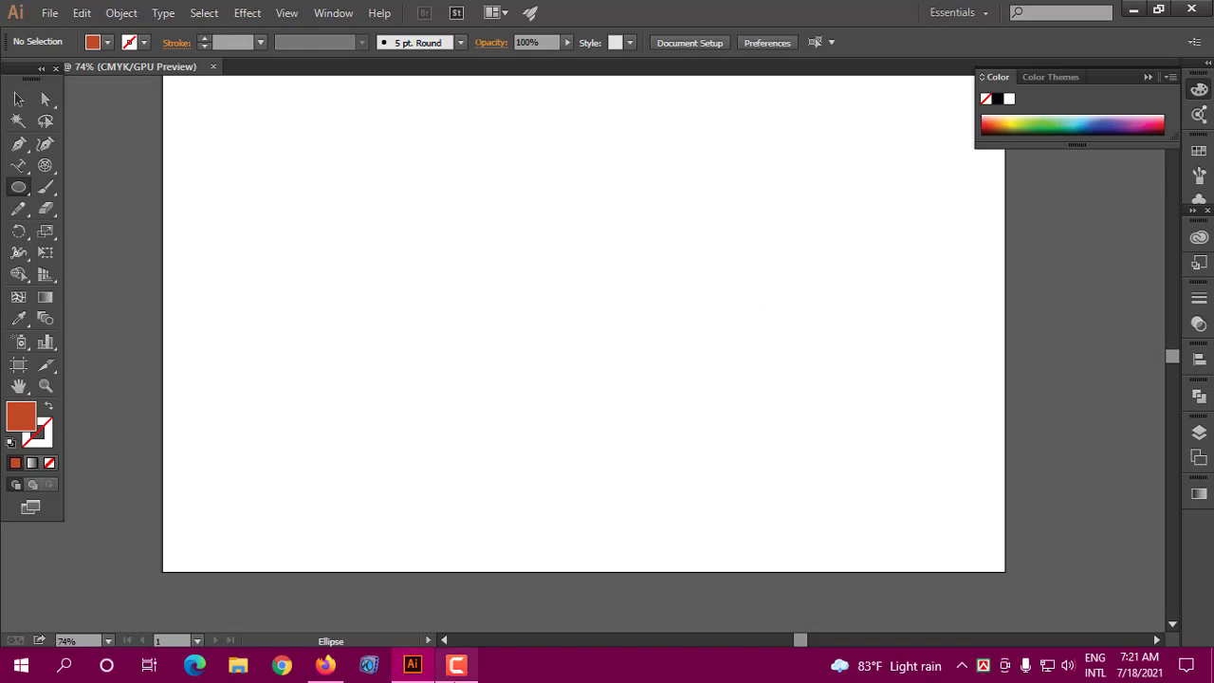
{"action": "scroll", "coordinate": [493, 444], "scroll_direction": "up", "scroll_amount": 2}
{"action": "scroll", "coordinate": [493, 443], "scroll_direction": "down", "scroll_amount": 2}
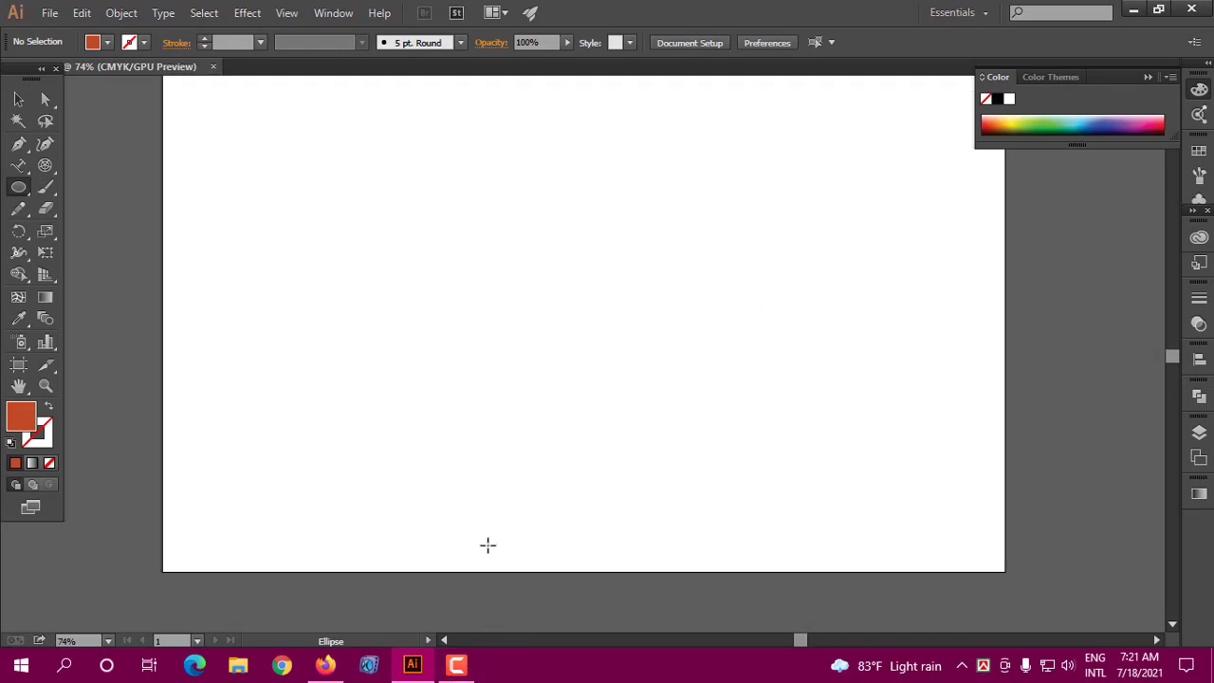
{"action": "mouse_move", "coordinate": [456, 665]}
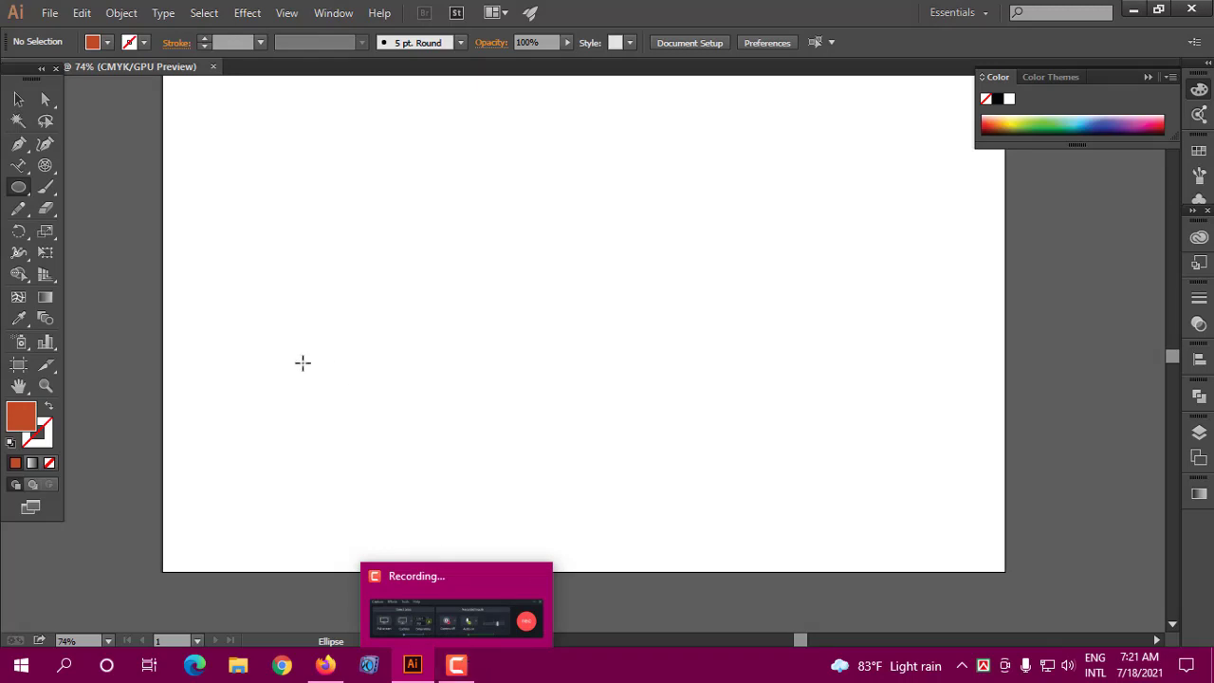
{"action": "left_click", "coordinate": [19, 190]}
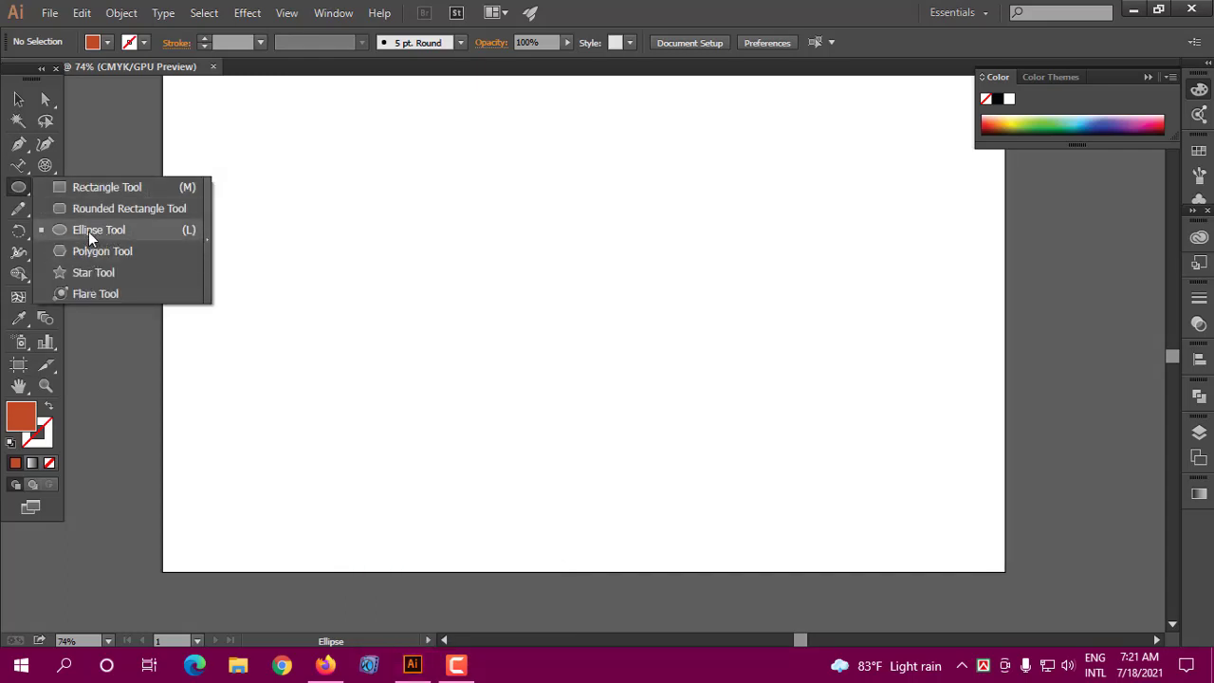
{"action": "left_click", "coordinate": [19, 188]}
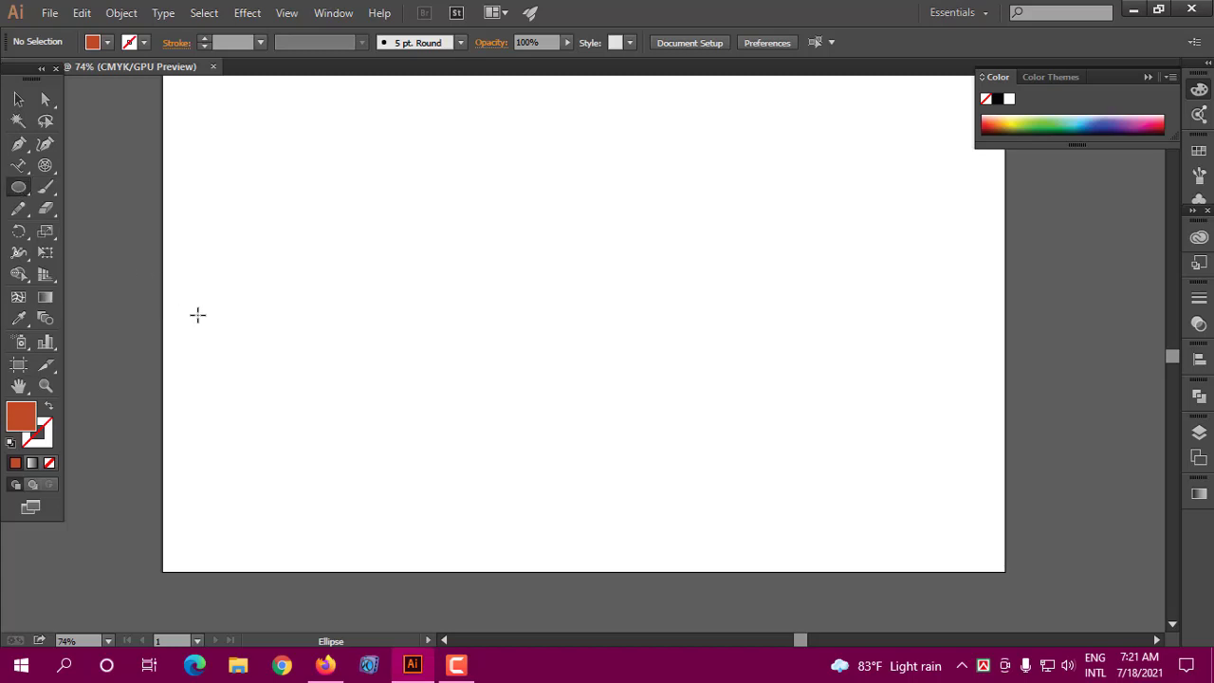